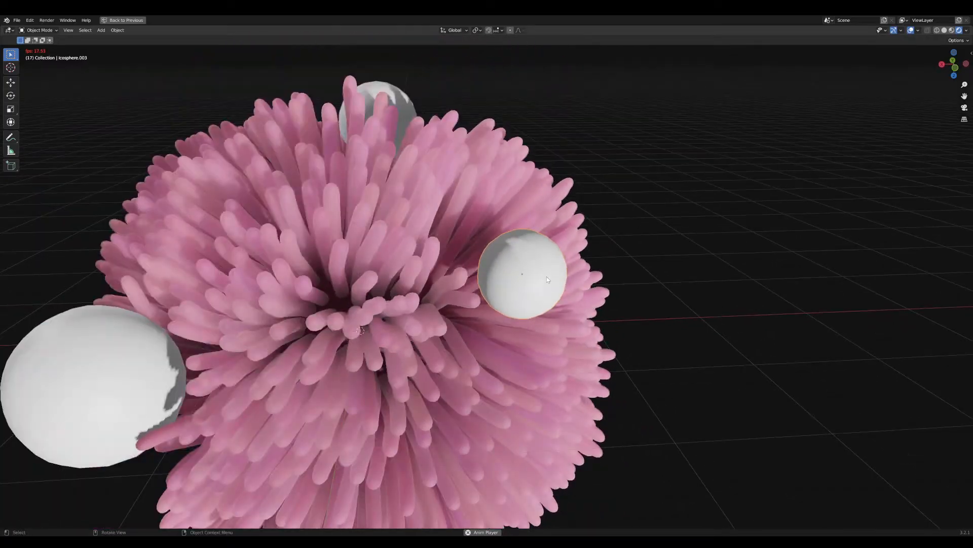
Move the small sphere at the side of the pink tendril ball to a new spot along the ball's edge
click(208, 362)
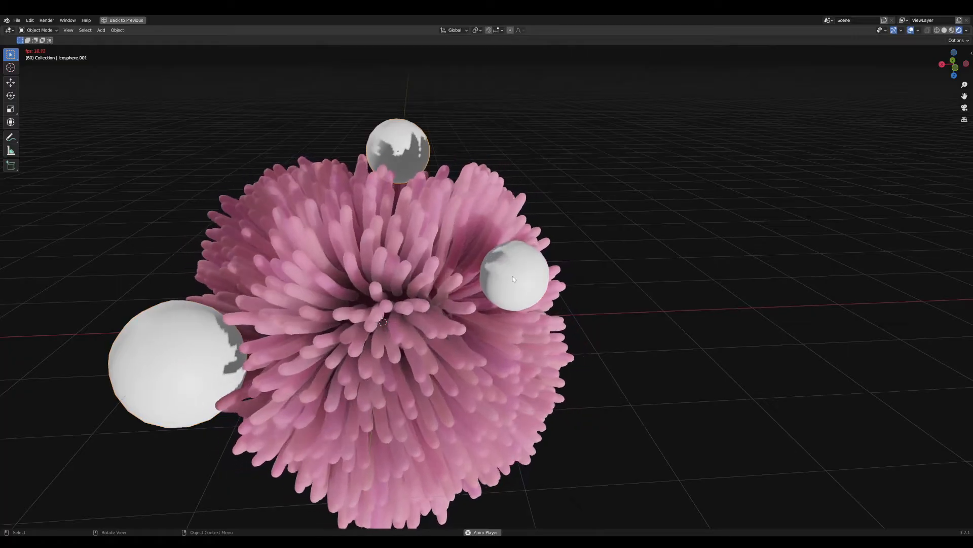
click(513, 281)
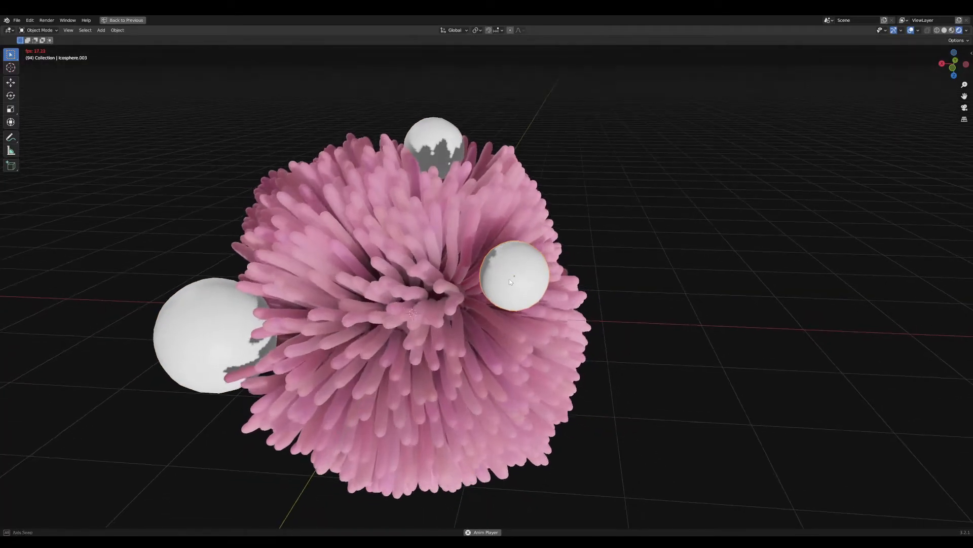
mouse_move(509, 278)
middle_down()
mouse_move(541, 304)
mouse_move(537, 281)
mouse_move(542, 307)
mouse_move(508, 269)
middle_up()
key(g)
click(543, 295)
scroll(543, 296, down, 3)
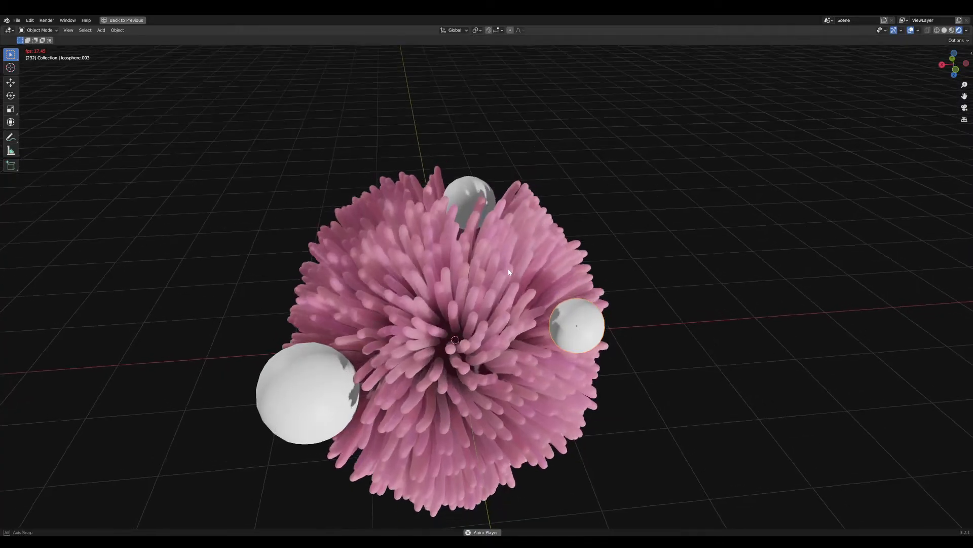
Shift the small sphere behind the tendril ball sideways by about 0.74 m along the ball's far edge
click(467, 195)
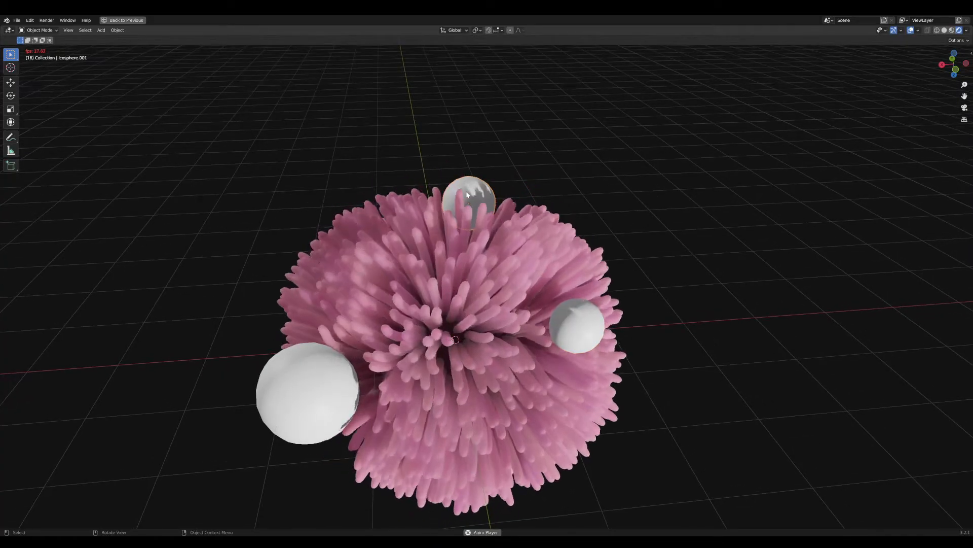
key(g)
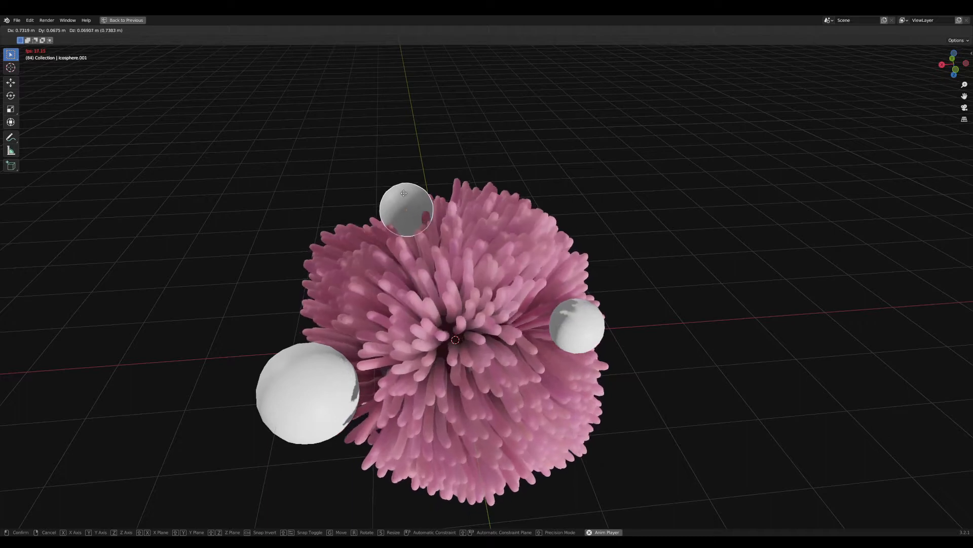
click(401, 183)
shift+middle_drag(379, 319, 434, 270)
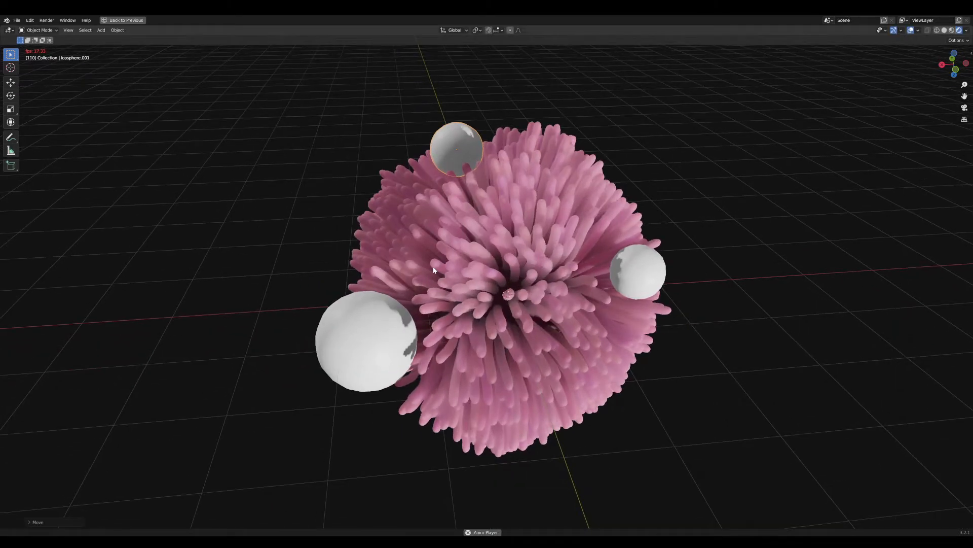
Examine from several angles and distances how the tendrils bend around the three spheres
click(363, 333)
shift+middle_drag(391, 334, 420, 330)
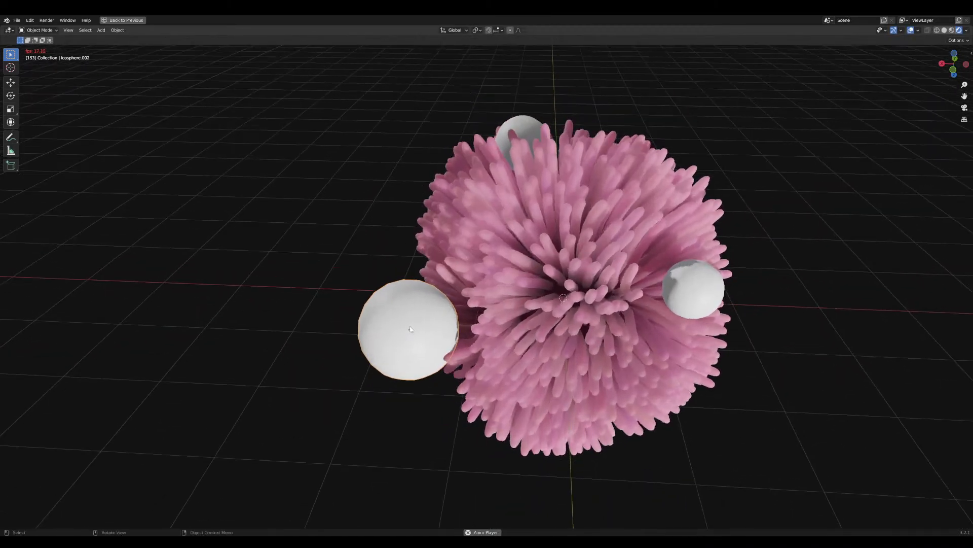
scroll(400, 340, up, 3)
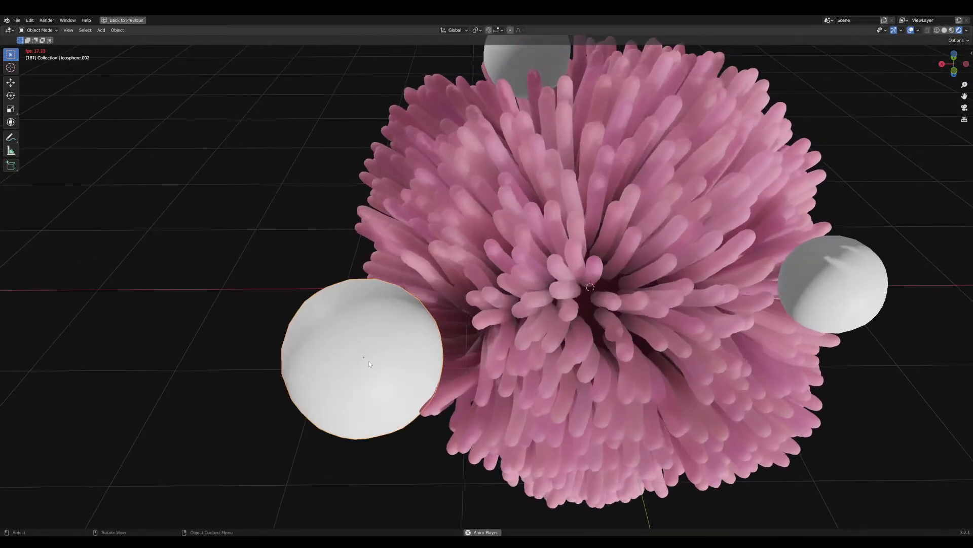
scroll(375, 350, down, 3)
scroll(411, 345, up, 1)
middle_drag(411, 341, 424, 335)
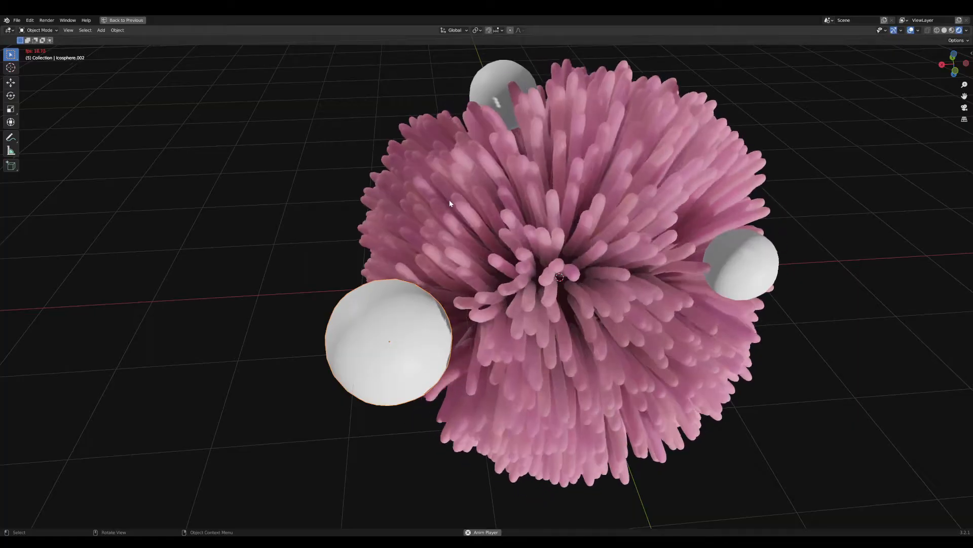
scroll(453, 219, down, 2)
shift+middle_drag(458, 223, 465, 290)
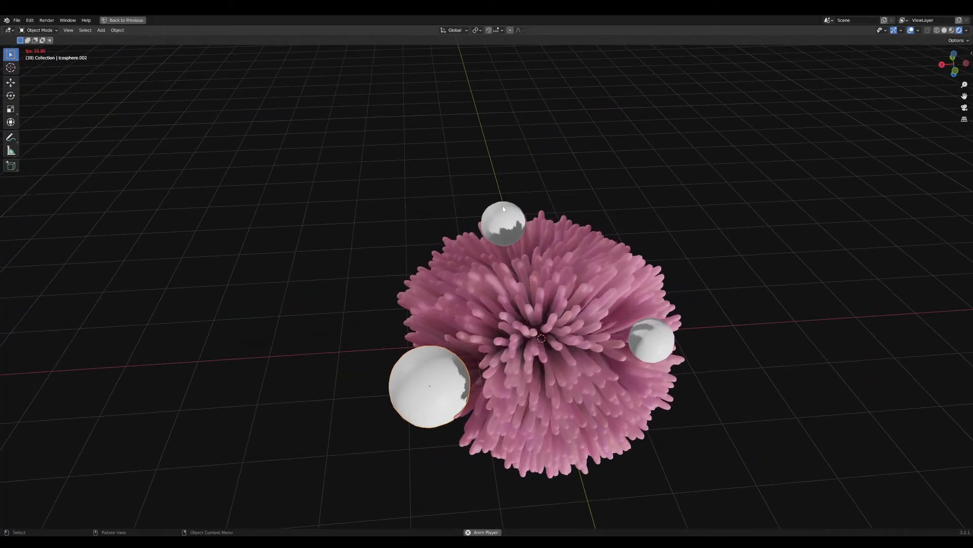
click(503, 220)
middle_drag(498, 249, 456, 343)
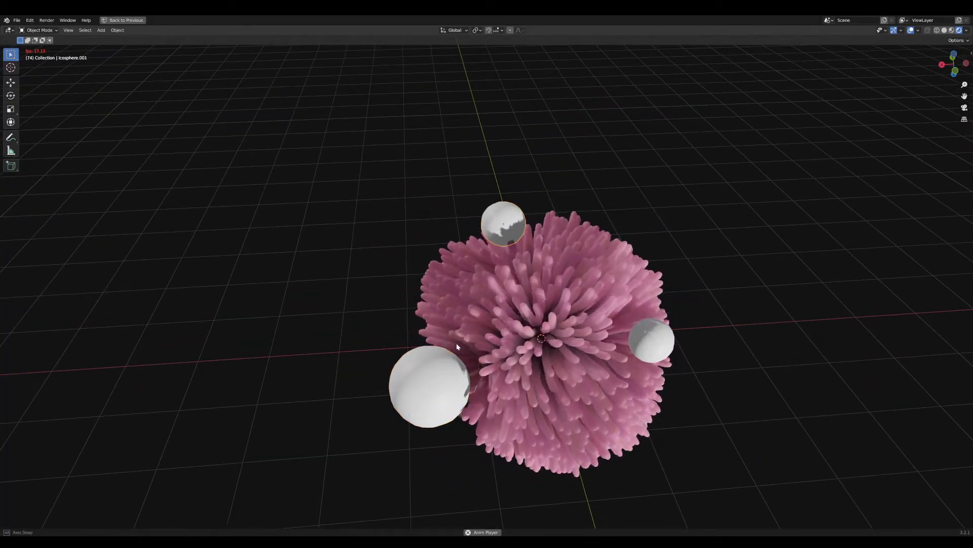
scroll(414, 385, up, 2)
scroll(415, 385, up, 1)
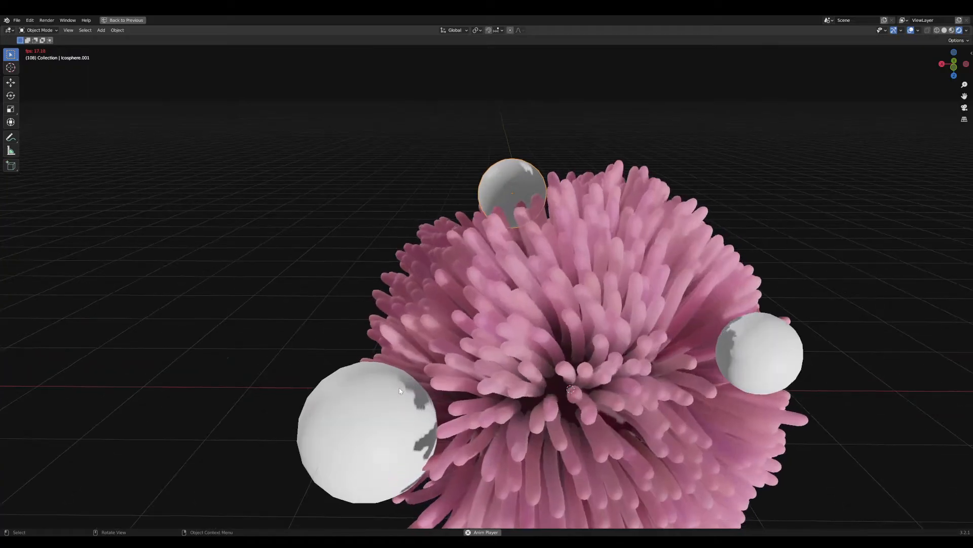
scroll(400, 388, down, 1)
middle_drag(399, 387, 402, 396)
scroll(403, 398, down, 1)
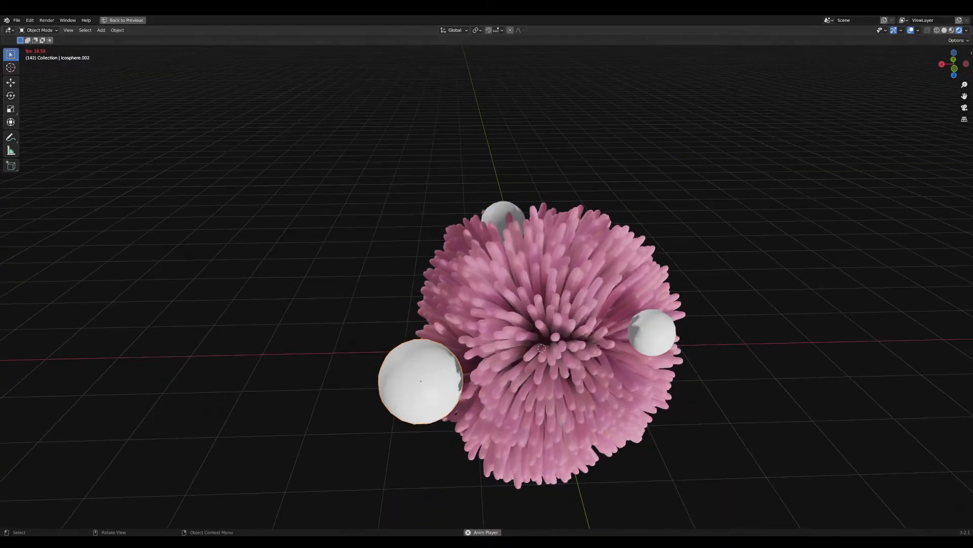
Move the largest sphere to a new position along the near side of the tendril ball
click(403, 398)
key(g)
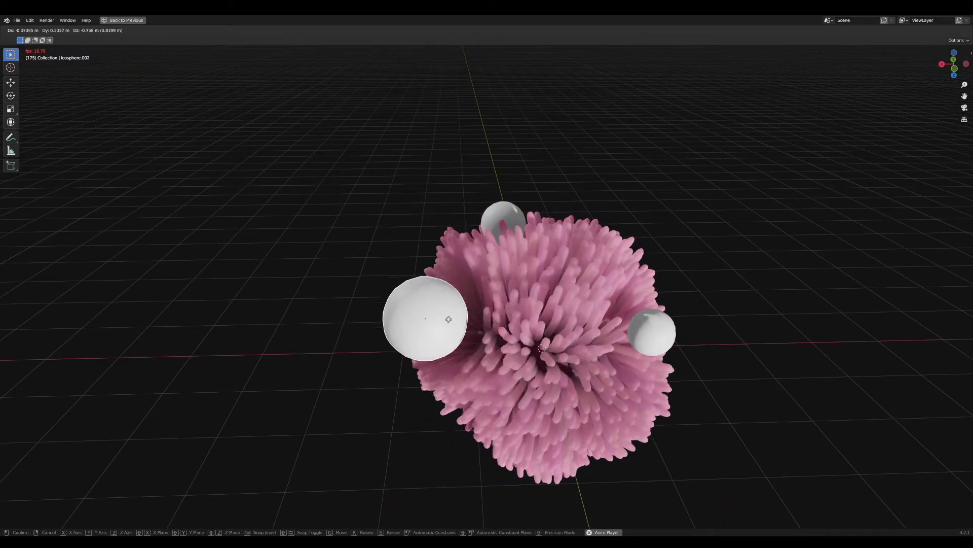
click(452, 368)
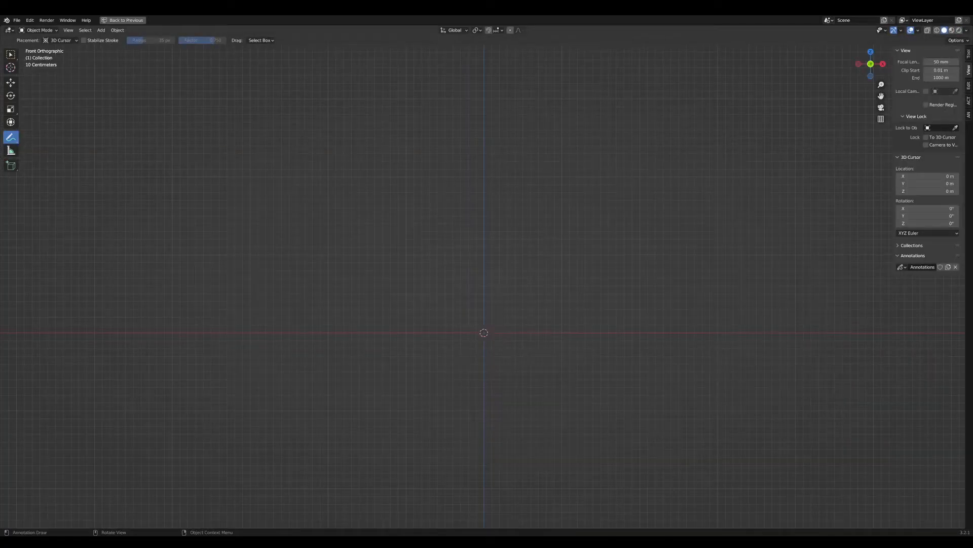
Annotate a slanted strand as a freehand curve and mark four points along it with crosses
mouse_move(249, 412)
mouse_down()
mouse_move(245, 358)
mouse_move(177, 111)
mouse_up()
drag(243, 407, 254, 418)
drag(253, 406, 242, 417)
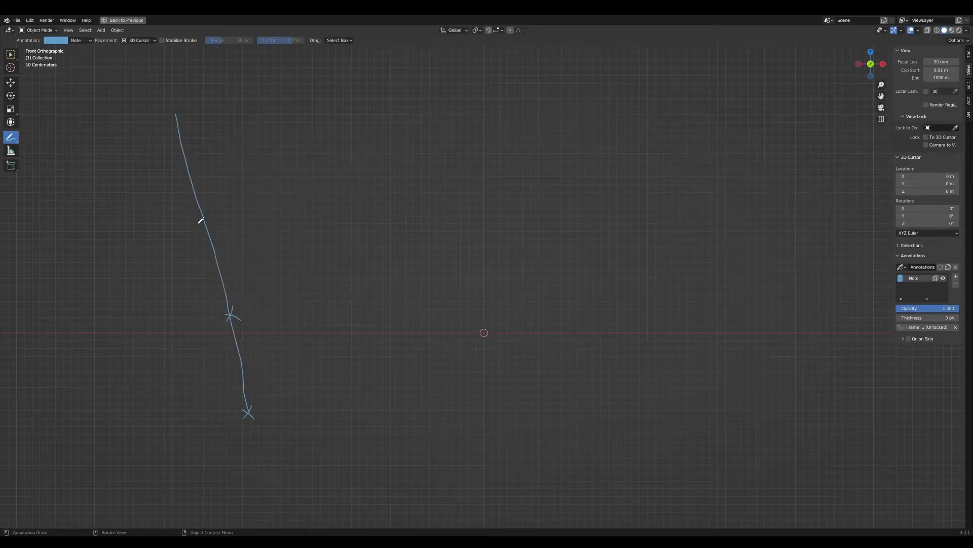
drag(198, 223, 206, 226)
drag(178, 101, 174, 118)
Annotate a C-shaped arc across from the strand with three arrows pointing outward from it
mouse_move(662, 330)
mouse_down()
mouse_move(630, 323)
mouse_move(577, 270)
mouse_move(569, 194)
mouse_move(607, 139)
mouse_move(647, 126)
mouse_up()
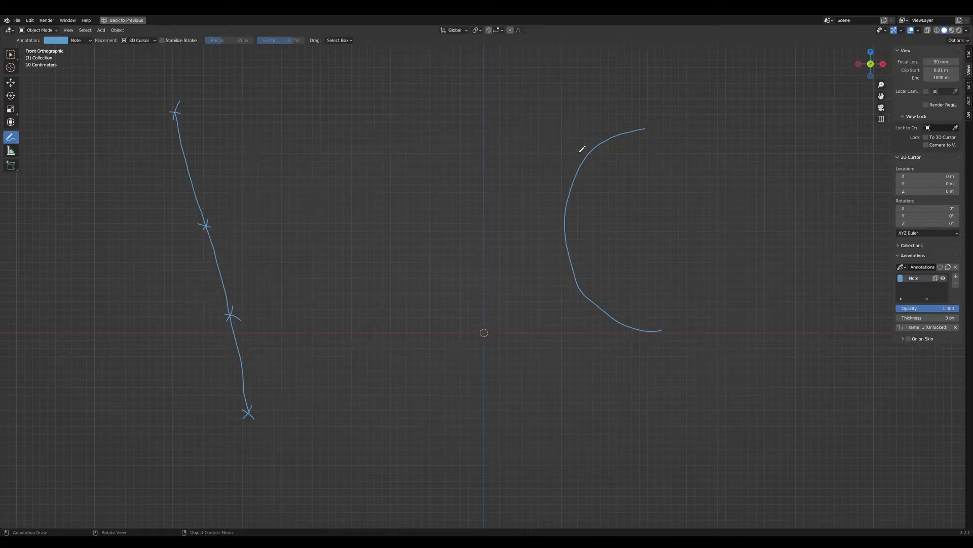
drag(582, 148, 556, 127)
drag(553, 243, 536, 250)
drag(581, 321, 579, 339)
Annotate an arrow pointing away from the arc at the strand's second-highest point, label that point P1, and circle the arrow
mouse_move(195, 227)
mouse_down()
mouse_move(140, 229)
mouse_move(150, 220)
mouse_up()
drag(220, 229, 226, 237)
mouse_move(136, 243)
mouse_down()
mouse_move(167, 203)
mouse_move(201, 228)
mouse_move(160, 251)
mouse_move(130, 241)
mouse_up()
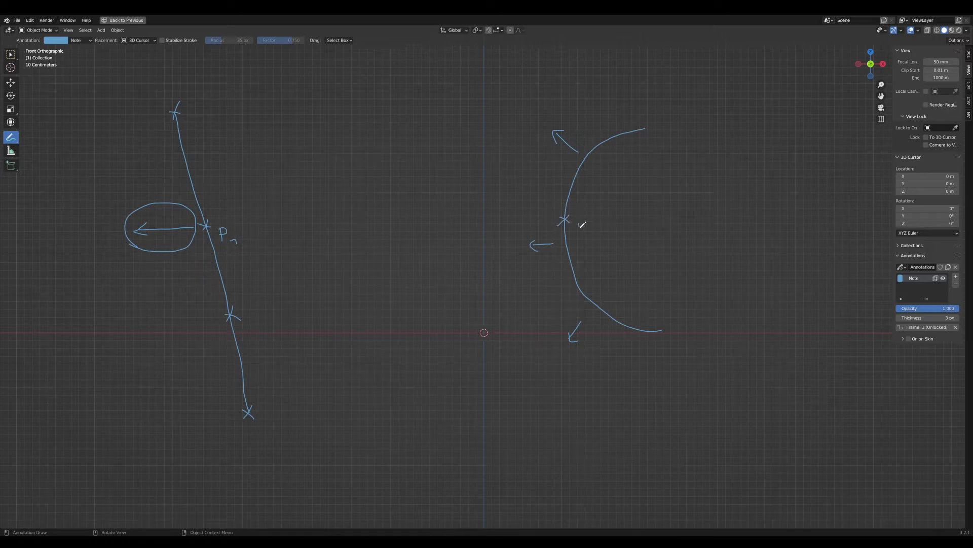
Label the cross-marked point on the arc P2 and draw an arrow labelled V from it to P1
mouse_move(581, 225)
mouse_down()
mouse_move(579, 241)
mouse_move(588, 222)
mouse_up()
drag(250, 223, 553, 219)
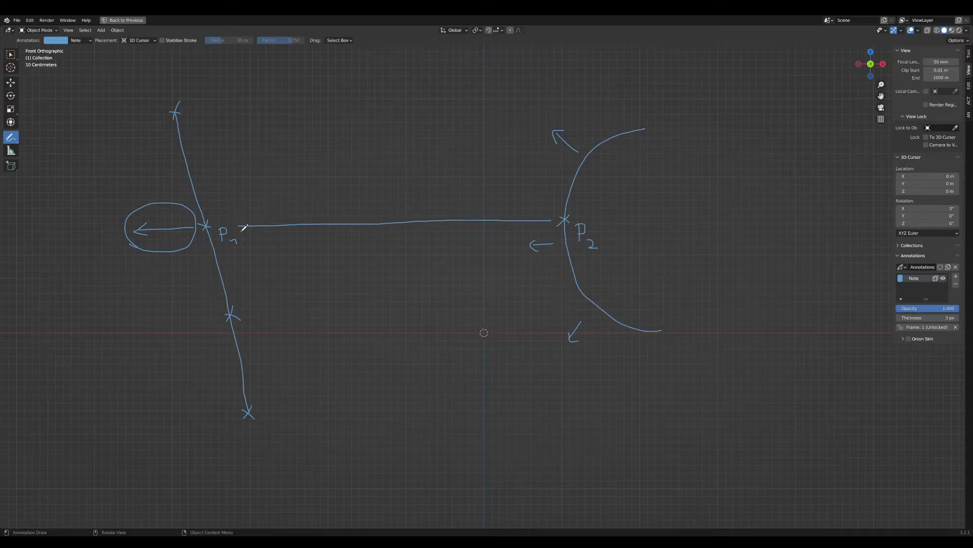
drag(242, 222, 240, 230)
mouse_move(369, 206)
mouse_down()
mouse_move(376, 212)
mouse_move(387, 199)
mouse_up()
Write the equation V = P1 - P2 as an annotation above the connecting arrow
mouse_move(328, 115)
mouse_down()
mouse_move(344, 133)
mouse_move(348, 115)
mouse_up()
mouse_move(353, 132)
mouse_down()
mouse_move(405, 150)
mouse_move(439, 129)
mouse_move(455, 151)
mouse_up()
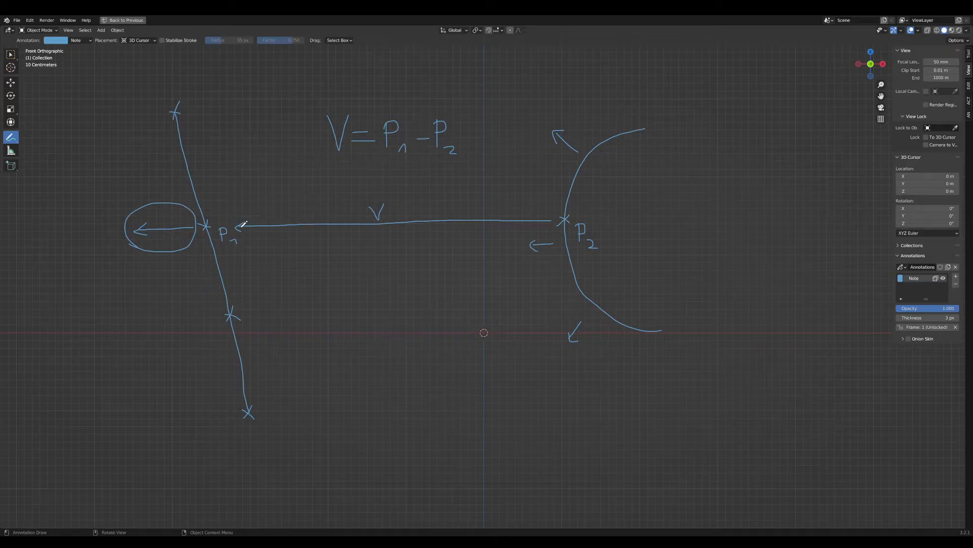
scroll(337, 169, down, 1)
scroll(428, 152, up, 1)
mouse_move(430, 164)
mouse_down()
mouse_move(314, 148)
mouse_move(466, 124)
mouse_move(421, 164)
mouse_up()
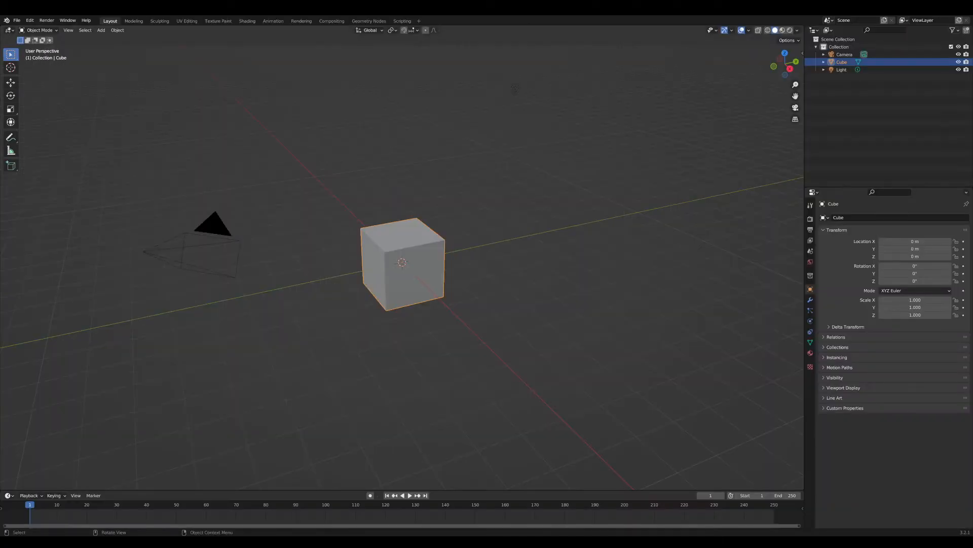
Delete the default cube, camera and light from the new scene
middle_drag(416, 320, 461, 325)
scroll(437, 315, up, 2)
key(a)
key(x)
click(437, 317)
Add a UV sphere at the world origin
key(shift+a)
mouse_move(462, 324)
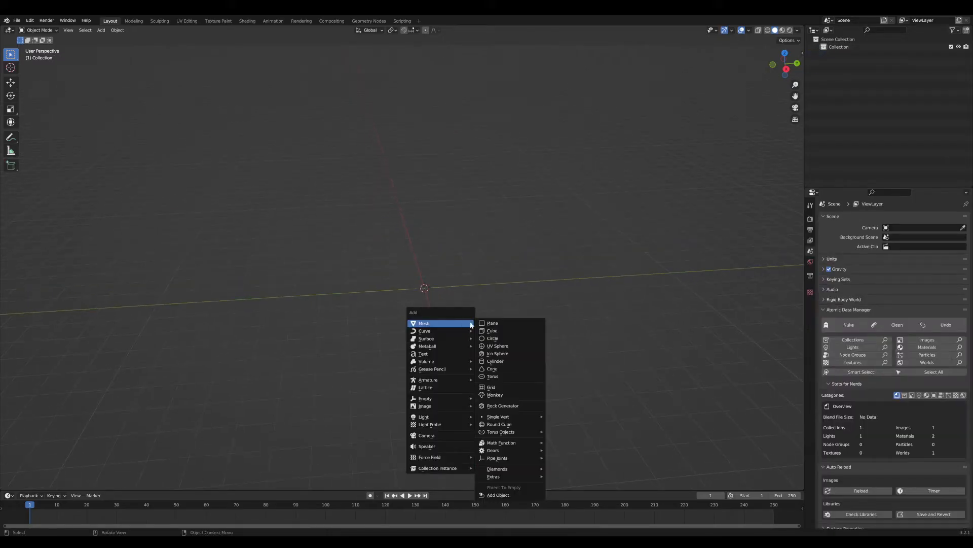
click(488, 347)
scroll(463, 343, up, 6)
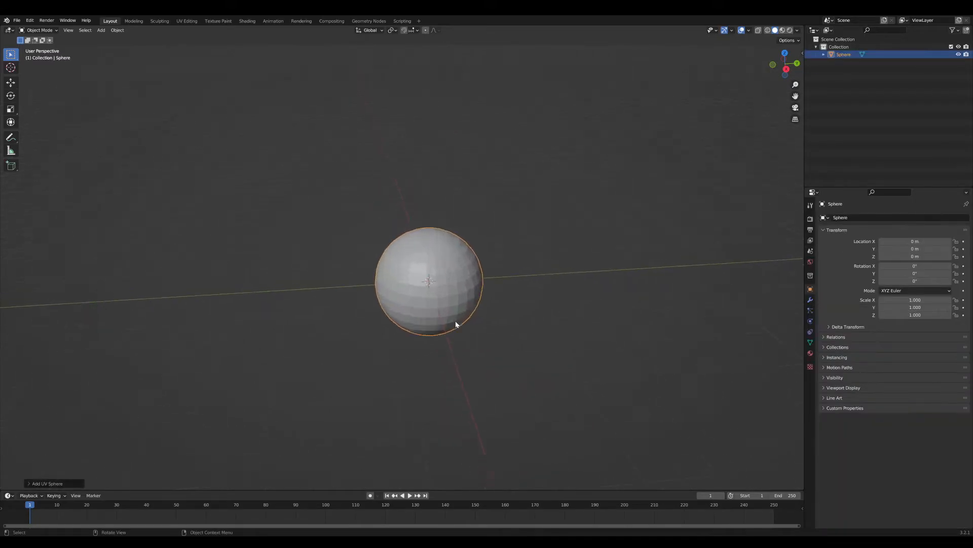
Create a new geometry node tree for the sphere in the Geometry Nodes workspace and enlarge the node editor
click(369, 21)
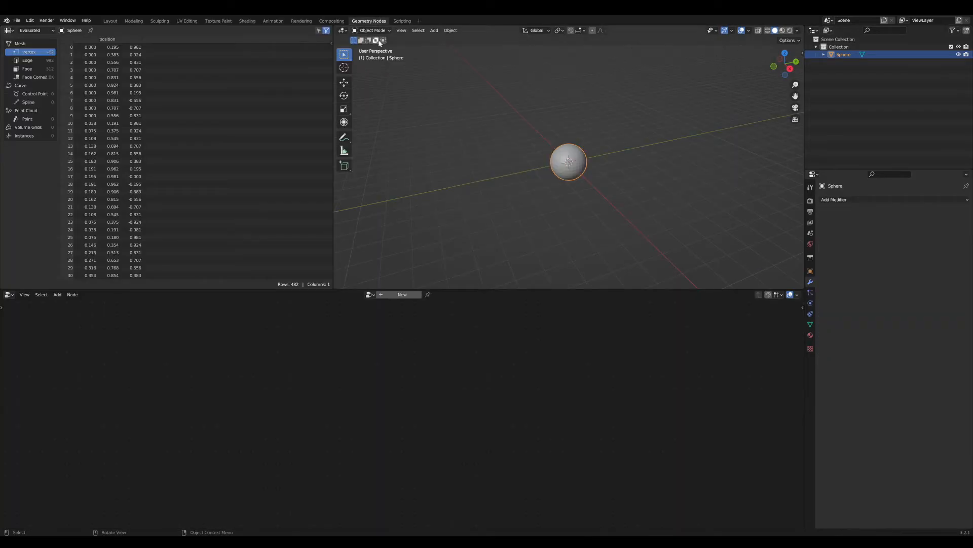
click(411, 295)
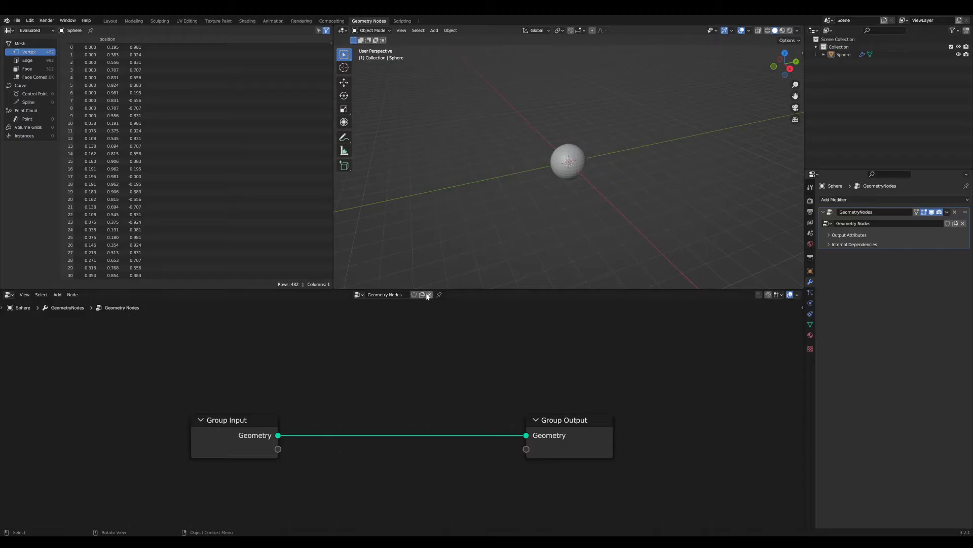
drag(430, 289, 420, 204)
scroll(462, 291, up, 3)
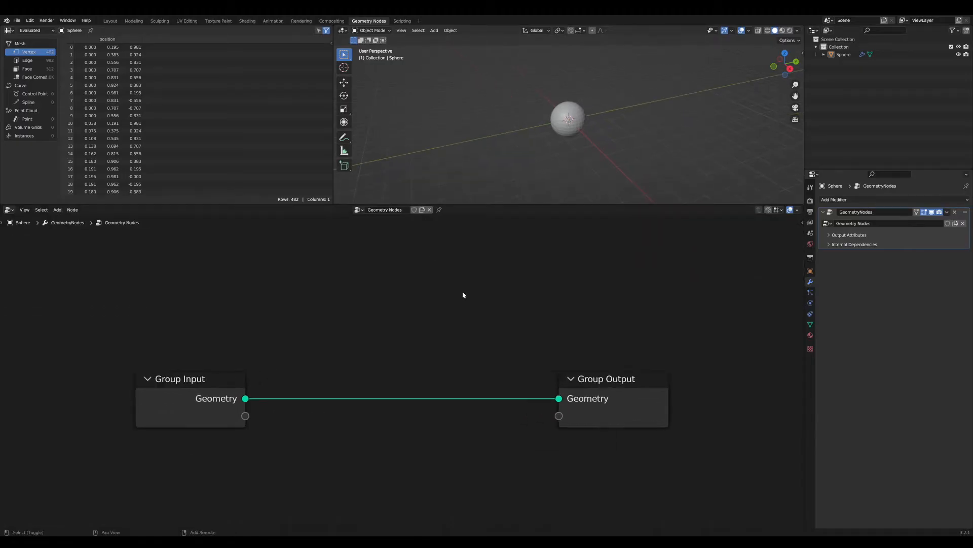
Move the Group Output node farther away from the Group Input node to make room between them
middle_drag(462, 292, 411, 296)
scroll(388, 334, down, 3)
middle_drag(383, 339, 435, 336)
scroll(435, 338, up, 1)
drag(590, 385, 676, 384)
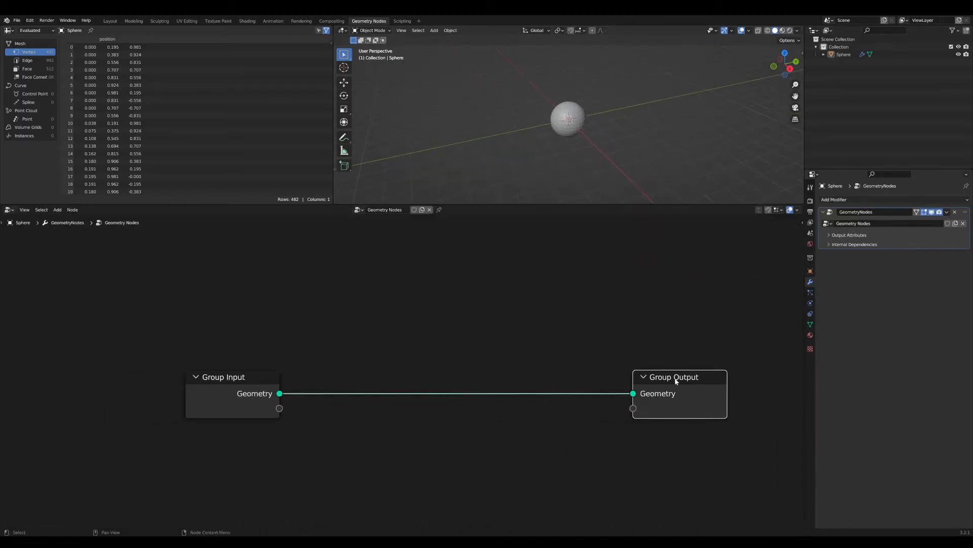
Insert an Instance on Points node on the link between Group Input and Group Output
middle_drag(507, 380, 479, 375)
scroll(477, 375, up, 3)
key(shift+a)
text(siop)
key(Return)
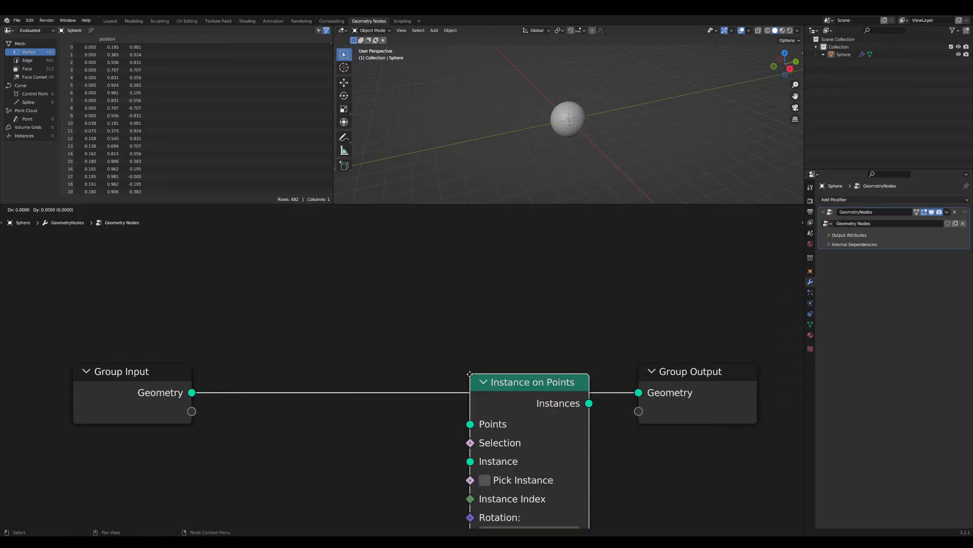
click(450, 348)
drag(458, 353, 460, 338)
middle_drag(303, 459, 319, 410)
scroll(319, 410, down, 1)
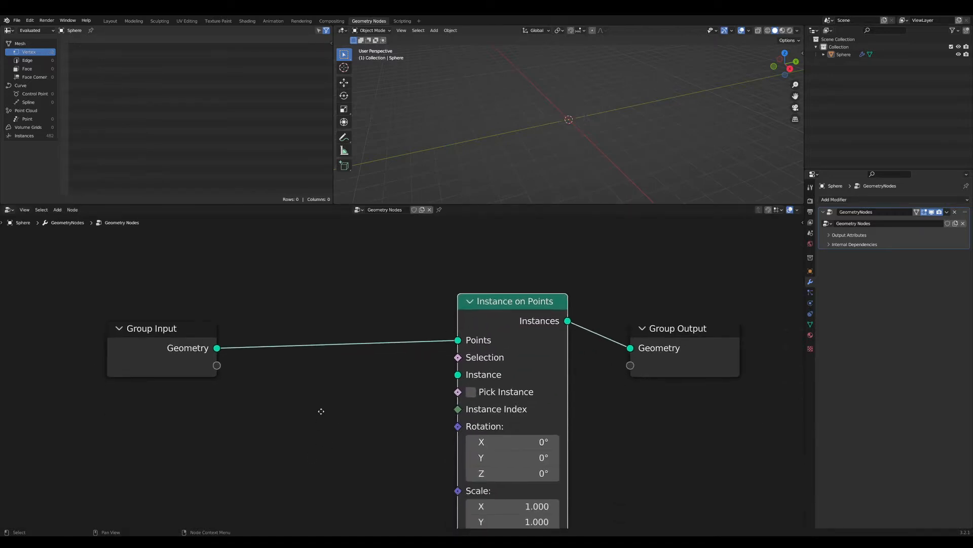
Add a Curve Line node and connect its Curve output to the Instance input of Instance on Points
key(shift+a)
text(sline)
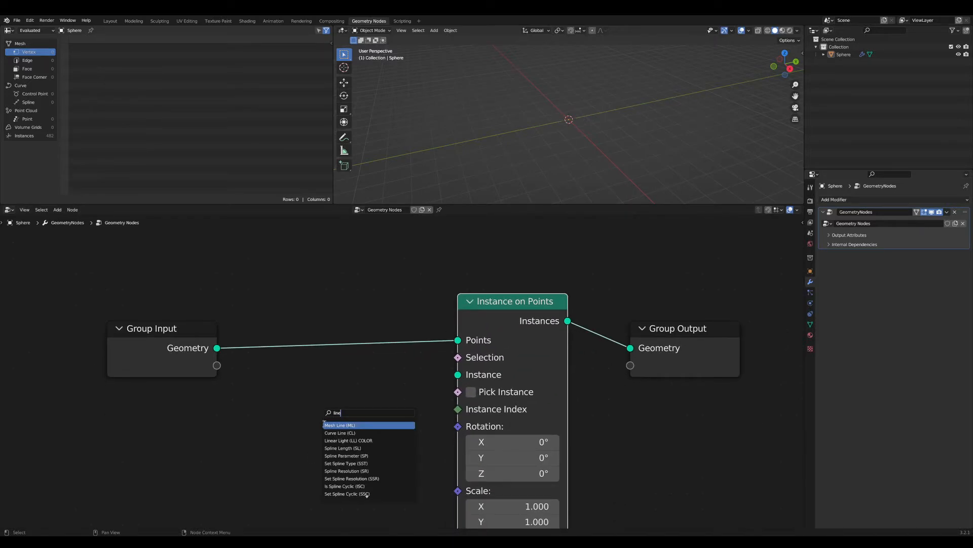
click(345, 432)
click(355, 417)
drag(443, 417, 408, 397)
scroll(580, 114, up, 6)
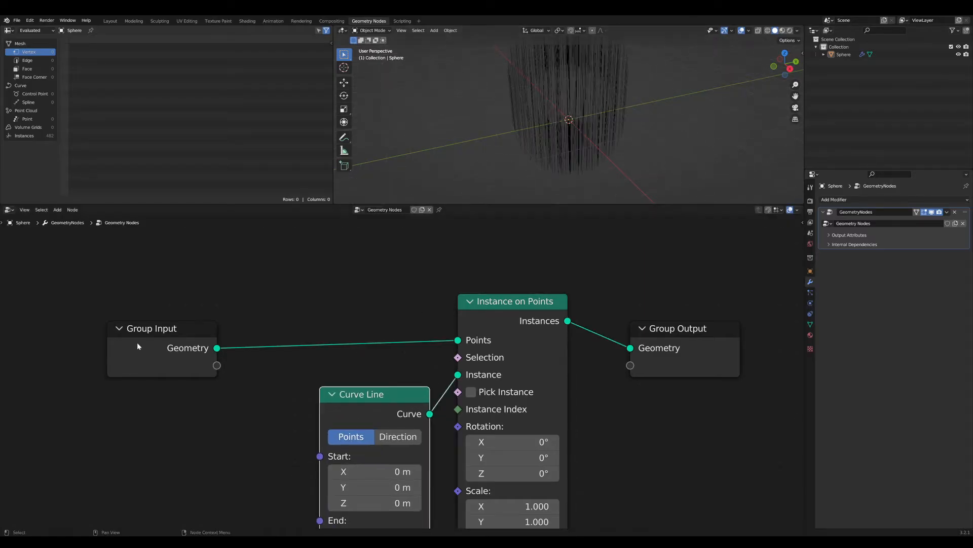
Insert a Distribute Points on Faces node between Group Input and Instance on Points, moving Group Input aside to make room
drag(164, 333, 92, 315)
scroll(91, 314, down, 6)
middle_drag(97, 311, 370, 337)
drag(363, 347, 278, 348)
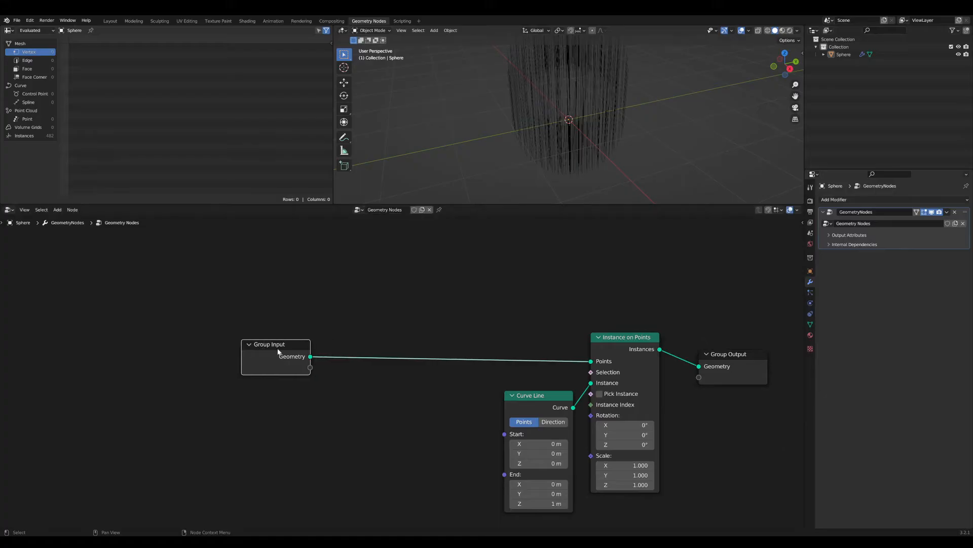
key(Tab)
text(d)
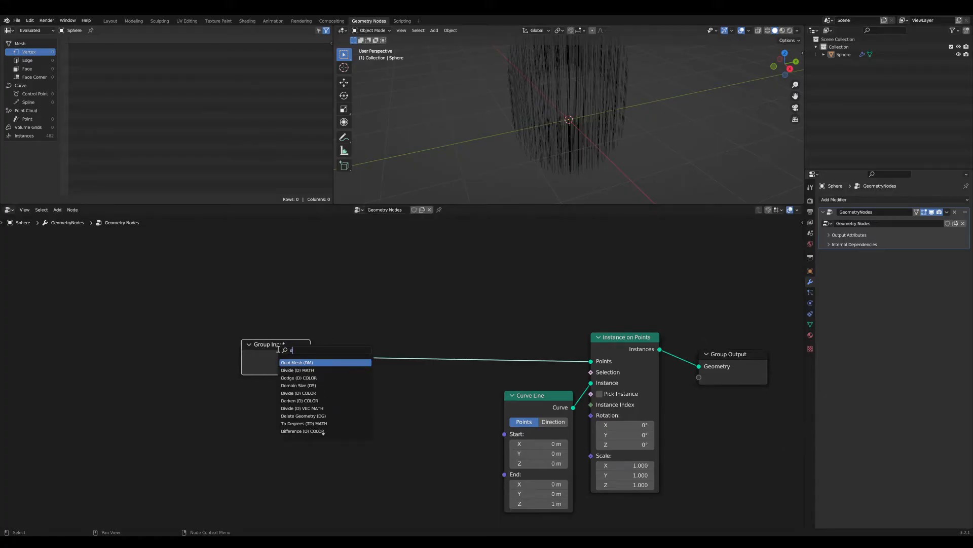
text(p)
click(309, 377)
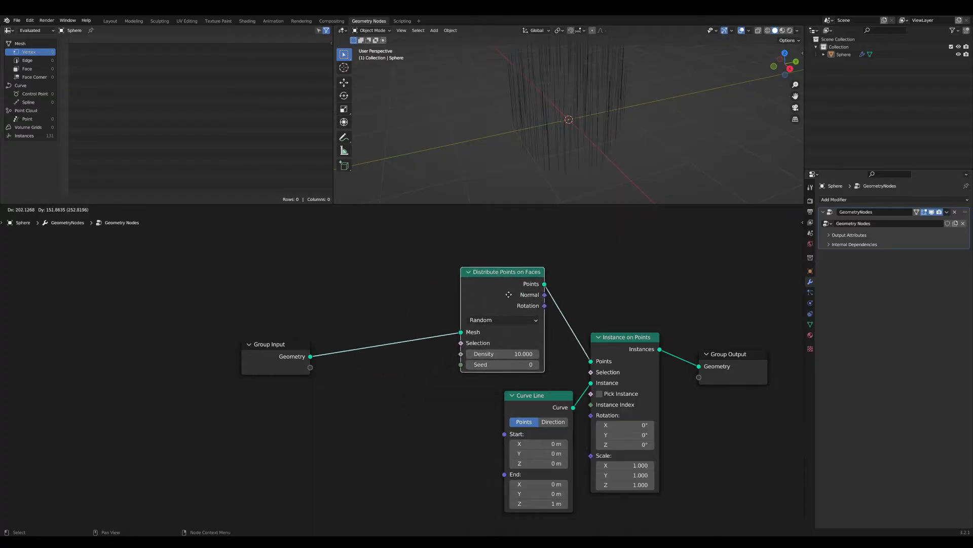
click(505, 294)
drag(265, 355, 171, 267)
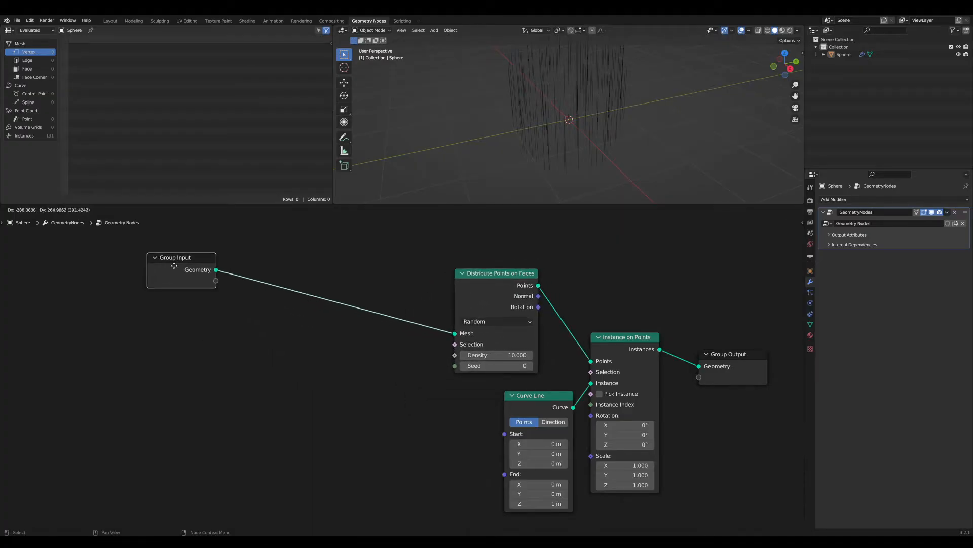
Spread the node layout by moving Group Output farther away and repositioning the Distribute Points on Faces and Group Input nodes
middle_drag(571, 405, 414, 464)
drag(591, 412, 764, 247)
middle_drag(390, 366, 448, 367)
scroll(423, 371, down, 1)
drag(400, 346, 437, 352)
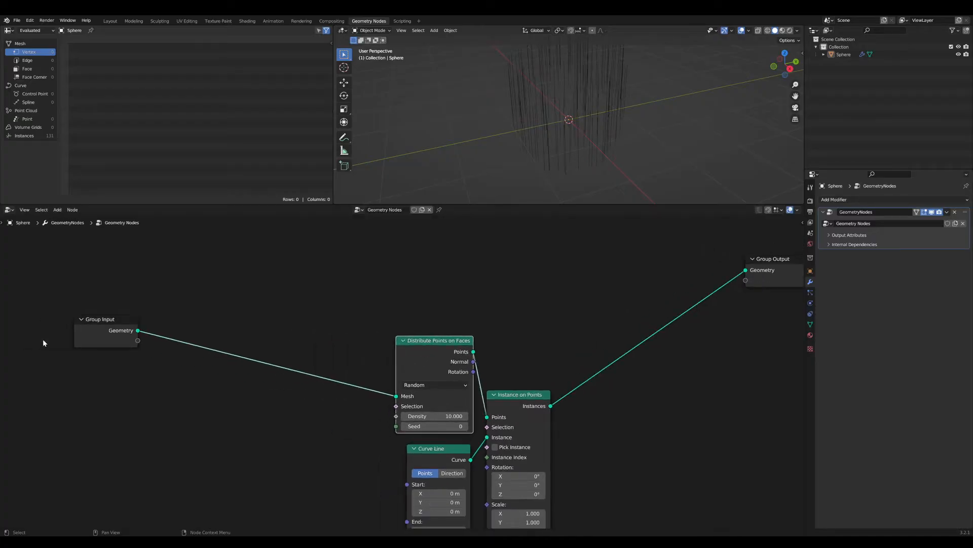
drag(117, 319, 125, 257)
Insert a Join Geometry node on the link between Instance on Points and Group Output
middle_drag(307, 338, 246, 378)
key(Tab)
text(join)
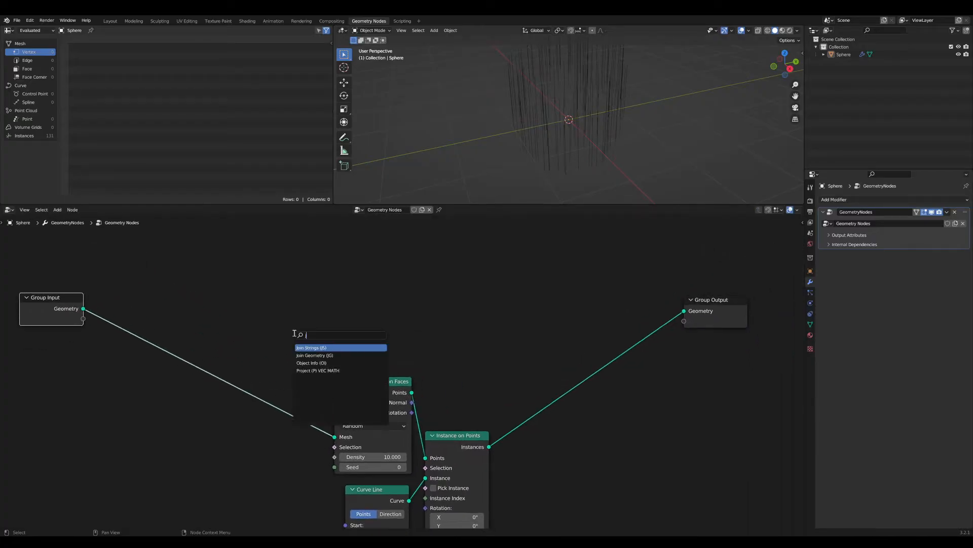
click(315, 355)
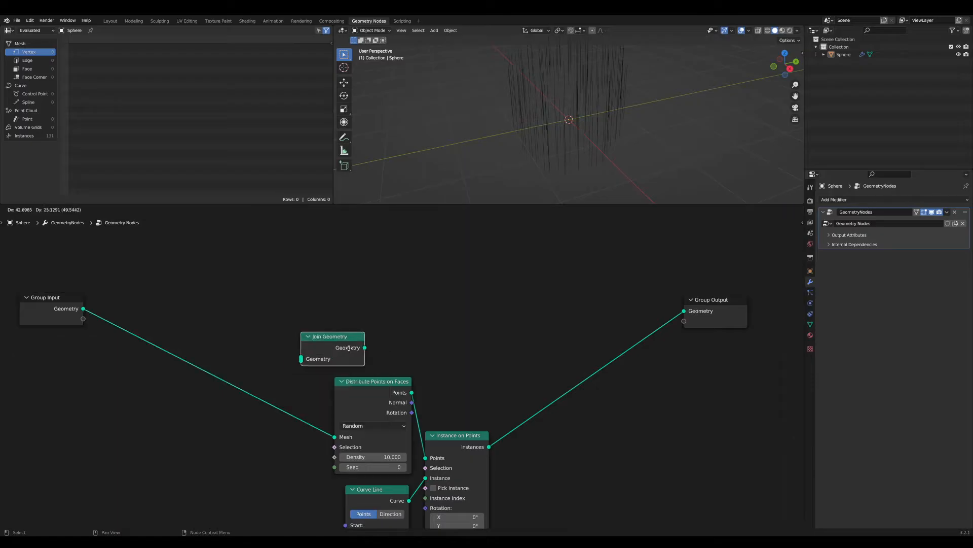
click(611, 307)
Connect the Group Input's Geometry output to the Join Geometry node alongside the instances
click(84, 308)
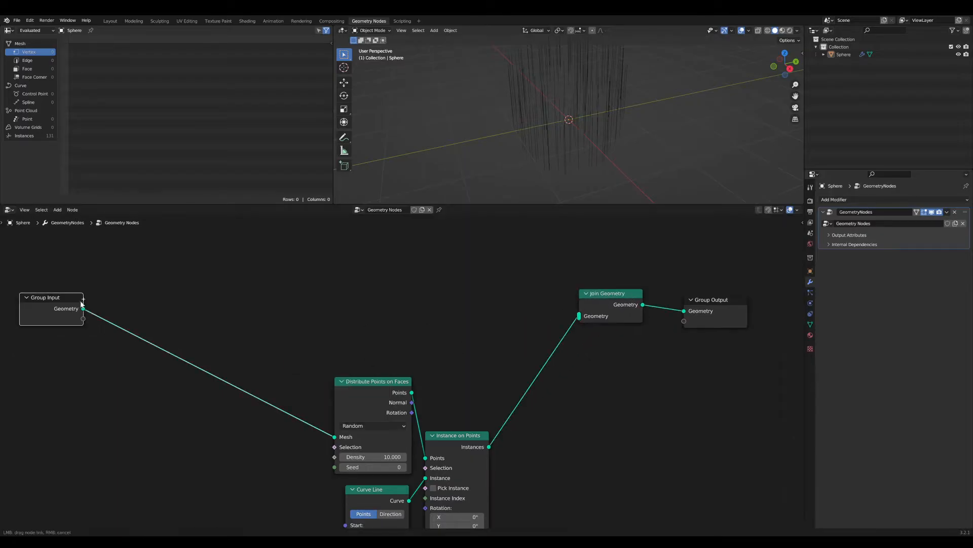
drag(84, 309, 579, 315)
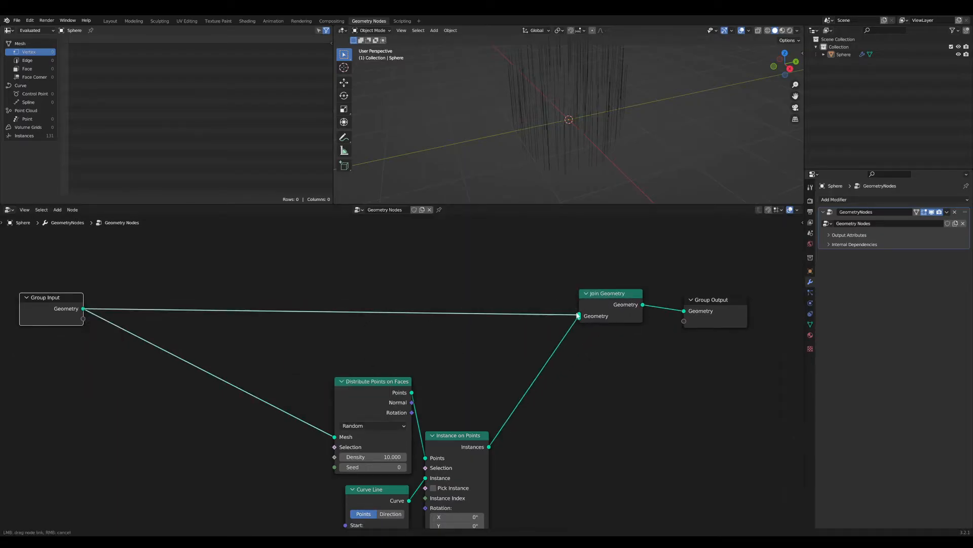
click(609, 297)
scroll(439, 335, down, 1)
scroll(392, 379, up, 1)
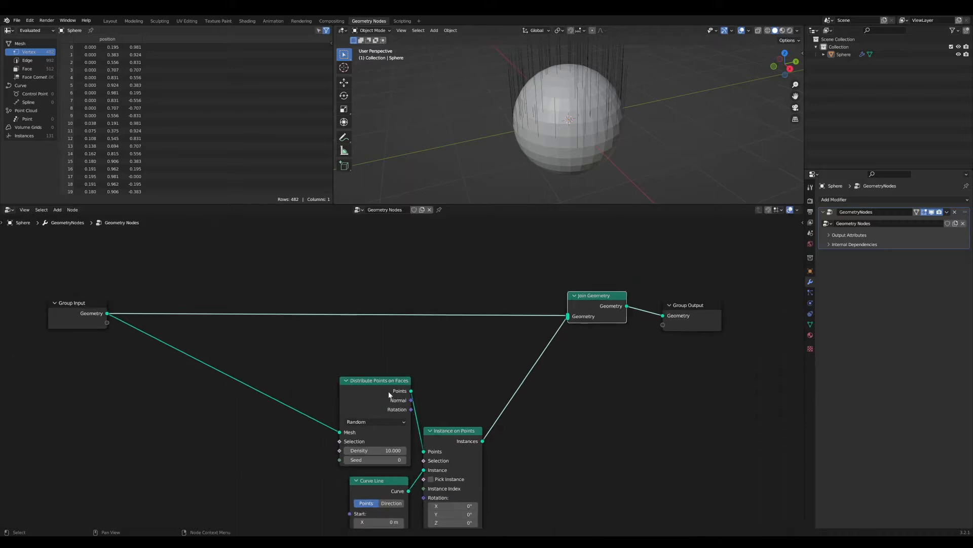
Rearrange the Group Input, Distribute Points on Faces, Instance on Points and Curve Line nodes with more space between them
click(390, 396)
middle_drag(387, 415, 434, 327)
click(424, 395)
drag(425, 395, 423, 394)
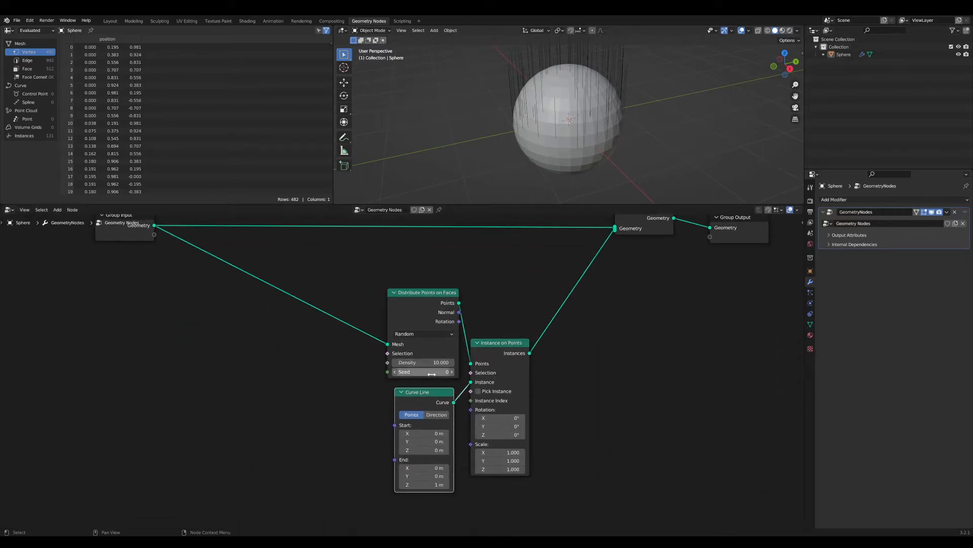
drag(130, 233, 148, 233)
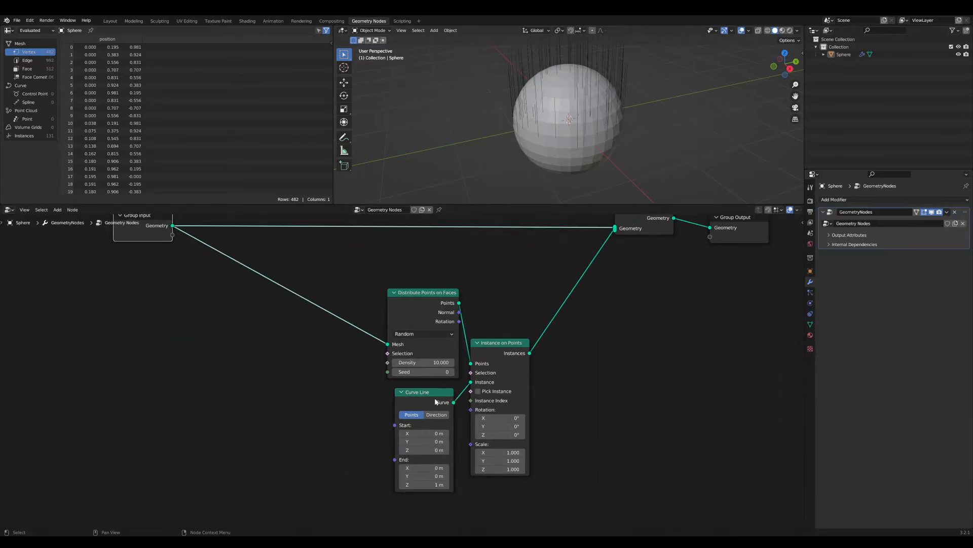
drag(433, 293, 404, 291)
drag(500, 343, 535, 305)
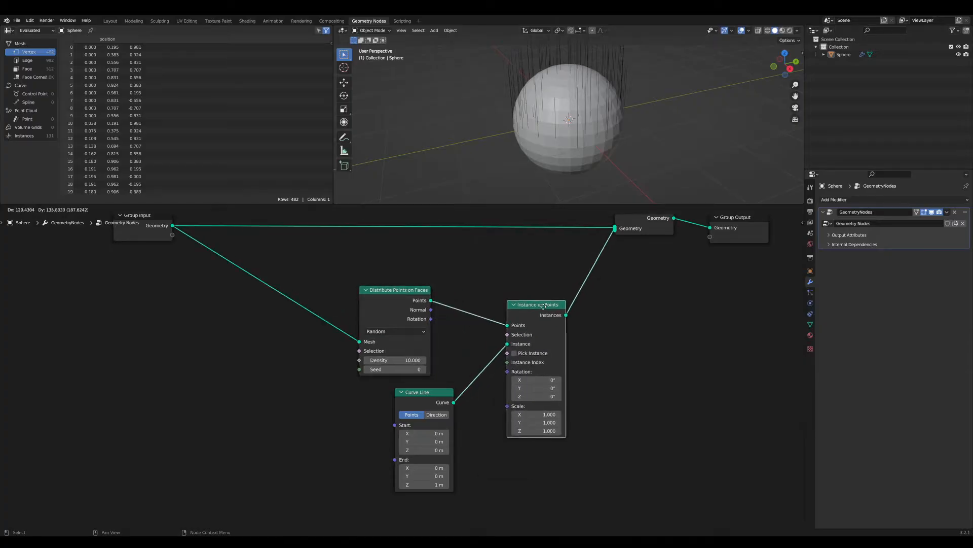
drag(443, 402, 416, 408)
Connect the Rotation output of Distribute Points on Faces to the Rotation input of Instance on Points
middle_drag(563, 136, 530, 139)
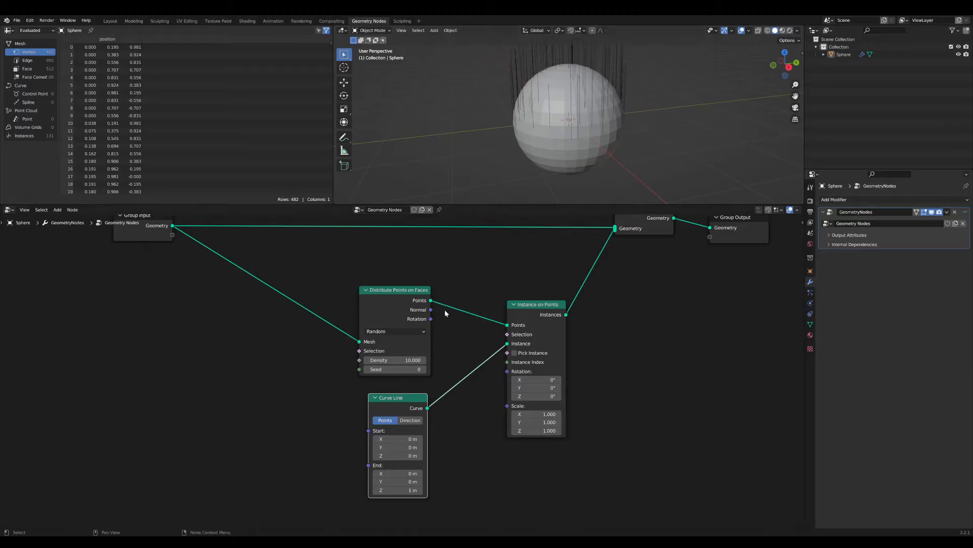
drag(431, 318, 507, 372)
middle_drag(543, 71, 556, 85)
scroll(556, 86, up, 2)
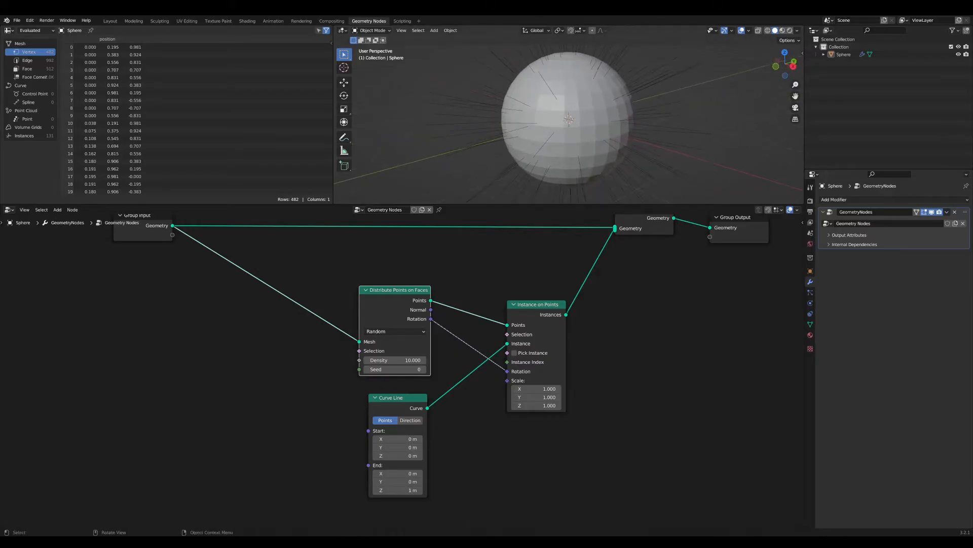
Shade the sphere smooth and move the Group Input node closer to Distribute Points on Faces
click(538, 107)
right_click(537, 104)
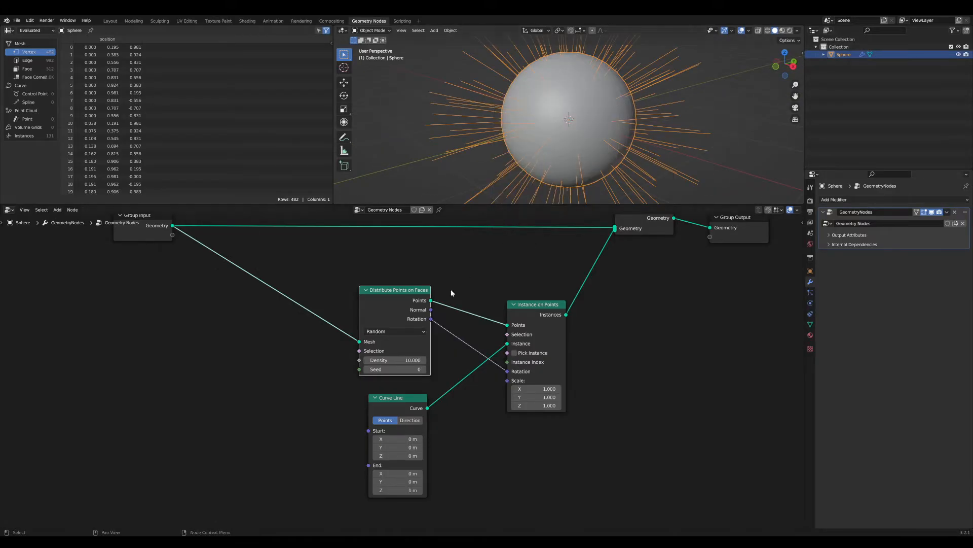
middle_drag(314, 308, 391, 313)
drag(224, 235, 293, 239)
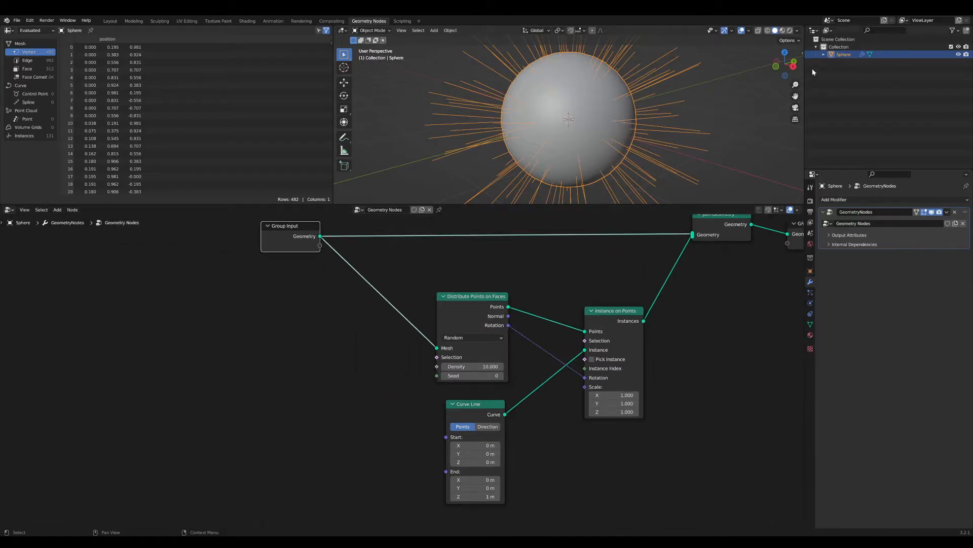
Switch the viewport lighting to MatCap and choose the rainbow-coloured normal matcap
click(797, 31)
click(790, 67)
click(791, 85)
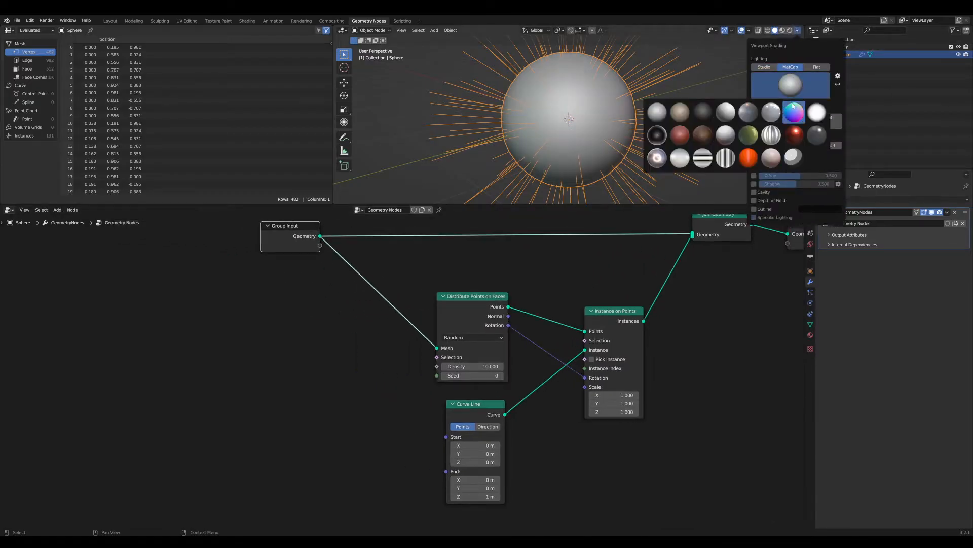
click(795, 116)
Move Group Input aside and raise the Distribute Points on Faces density to about 102
scroll(381, 383, down, 2)
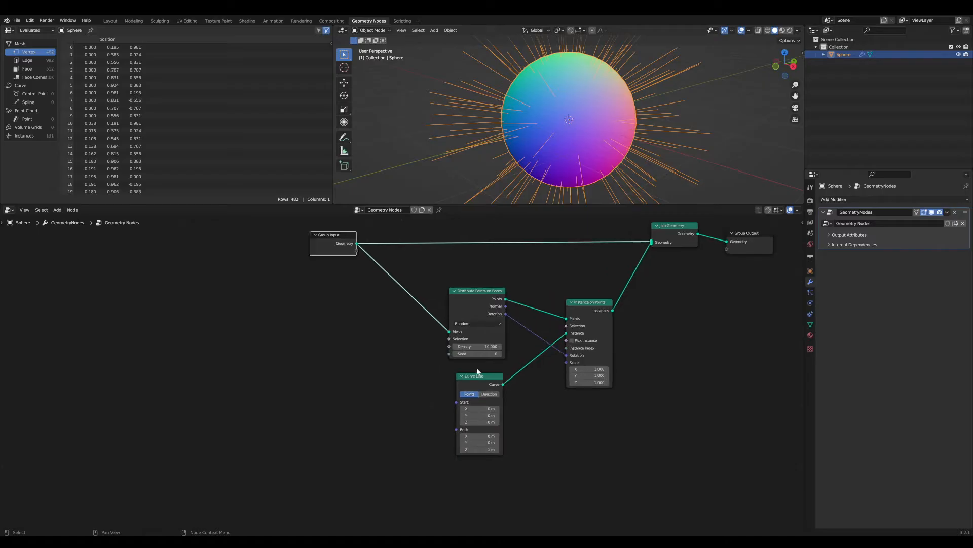
drag(351, 255, 282, 243)
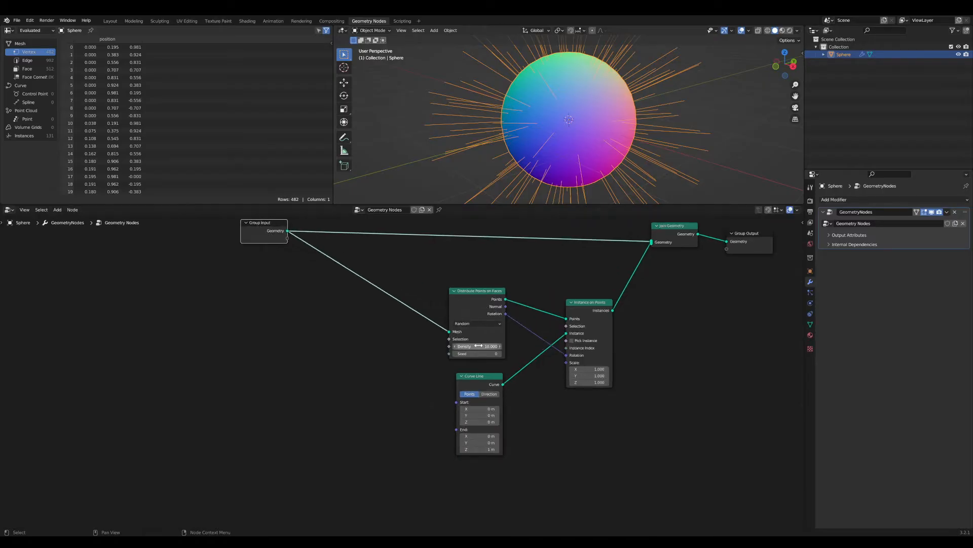
drag(479, 346, 526, 346)
drag(481, 377, 482, 373)
Move the Distribute Points on Faces, Curve Line and Instance on Points nodes together closer to Group Input
middle_drag(577, 356, 527, 379)
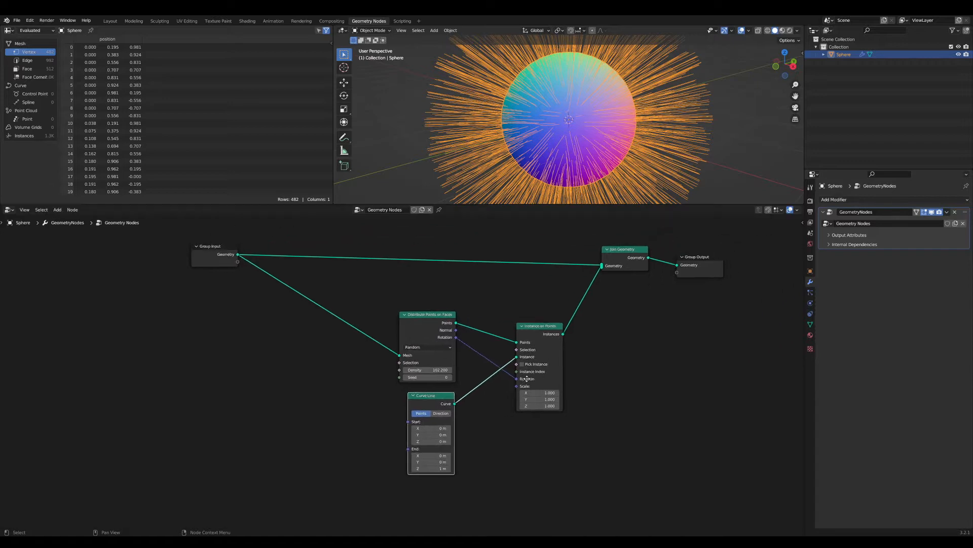
scroll(527, 380, down, 2)
drag(542, 463, 415, 346)
drag(513, 333, 463, 328)
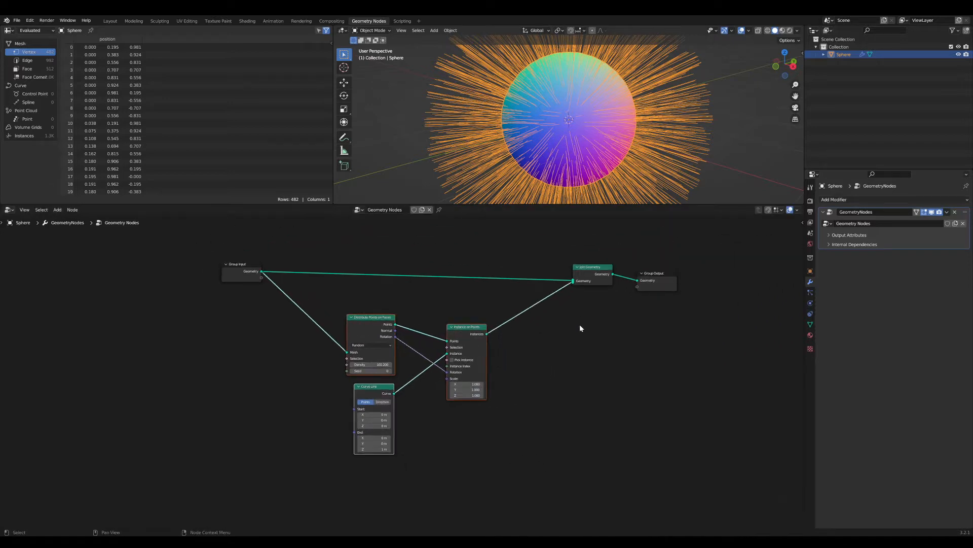
Enlarge the 3D viewport by shrinking the node editor, so the whole sphere with its tendrils fits in view
scroll(561, 343, down, 1)
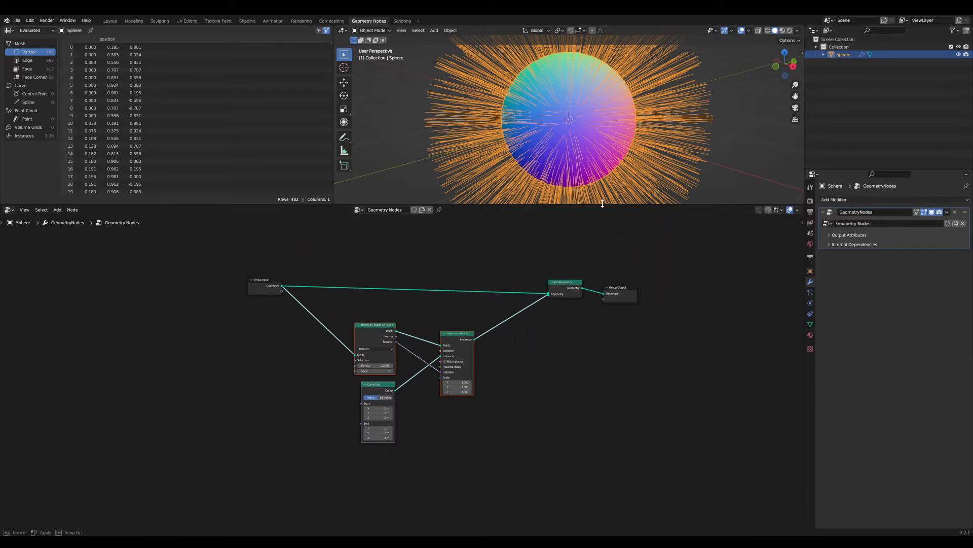
drag(602, 204, 602, 380)
scroll(572, 208, down, 3)
middle_drag(572, 208, 516, 124)
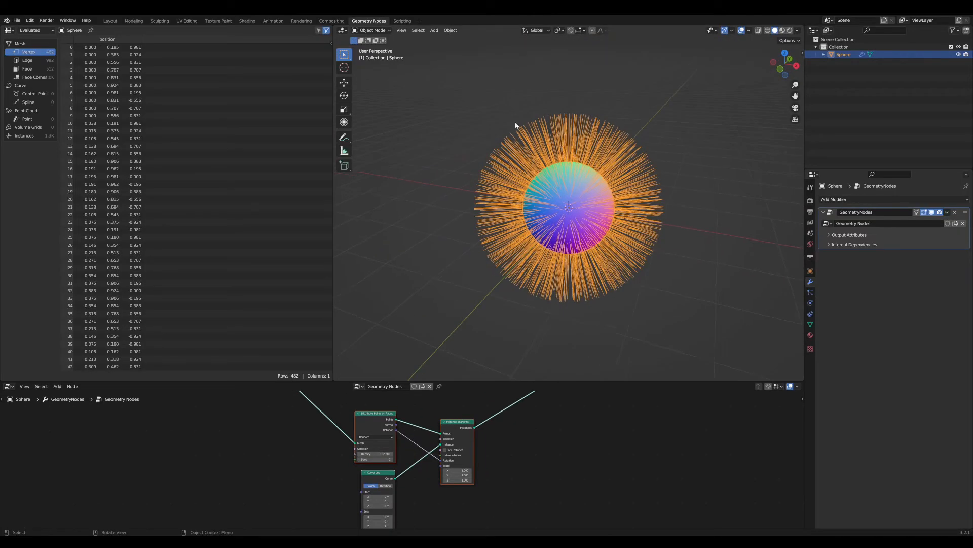
Add an ico sphere mesh, move it up beside the tendril sphere and scale it down to about half size
middle_drag(597, 207, 561, 150)
middle_drag(630, 176, 599, 195)
scroll(599, 195, up, 1)
scroll(598, 196, down, 2)
key(shift+a)
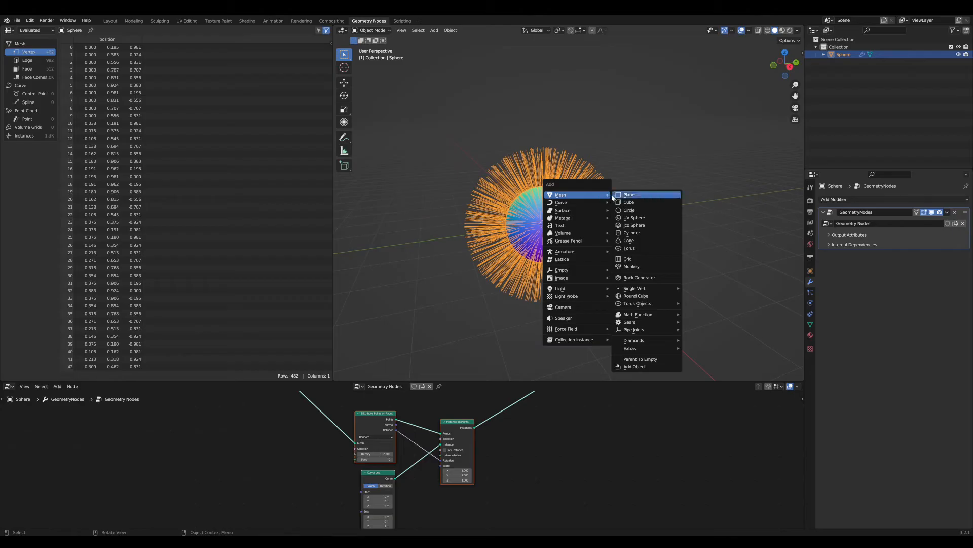
click(628, 225)
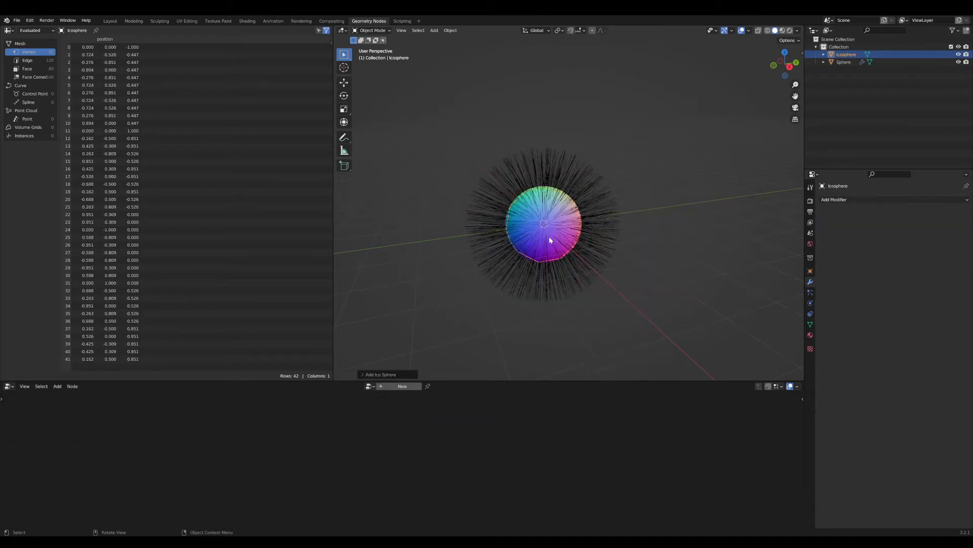
key(g)
click(711, 191)
key(s)
click(642, 182)
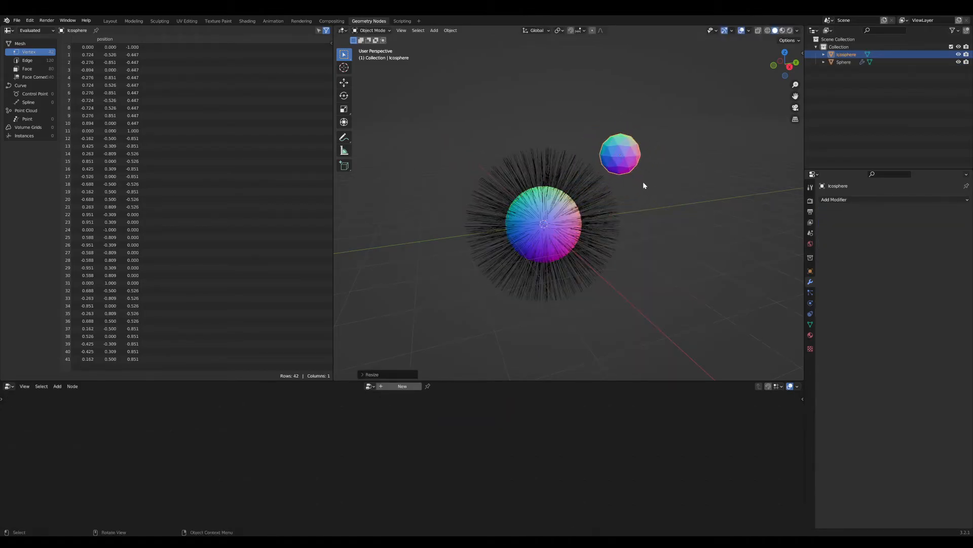
Add a cube mesh, move it above the tendril sphere on the side opposite the ico sphere, and scale it
key(shift+a)
click(669, 189)
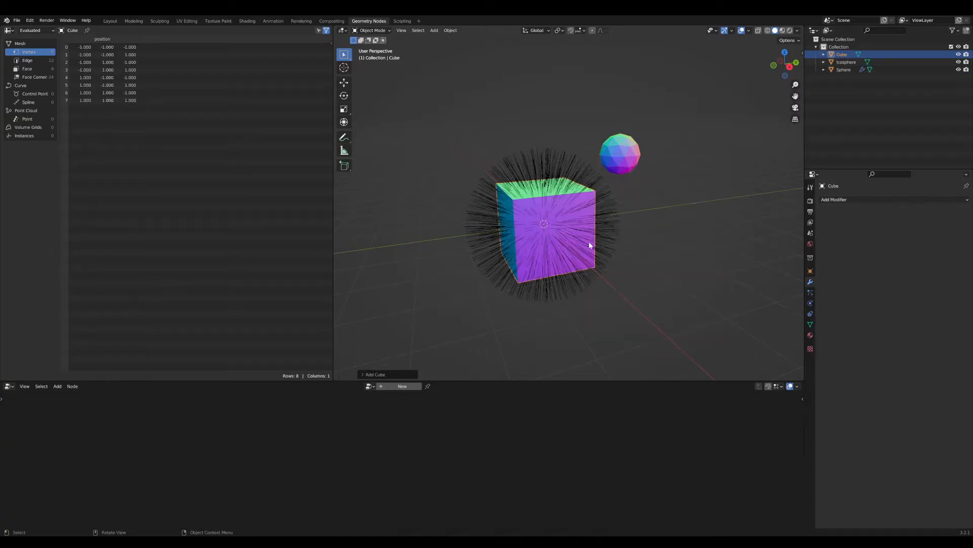
key(g)
click(523, 144)
key(s)
click(573, 152)
Add a monkey mesh, move it beside the tendril sphere below the ico sphere, and rotate it
key(shift+a)
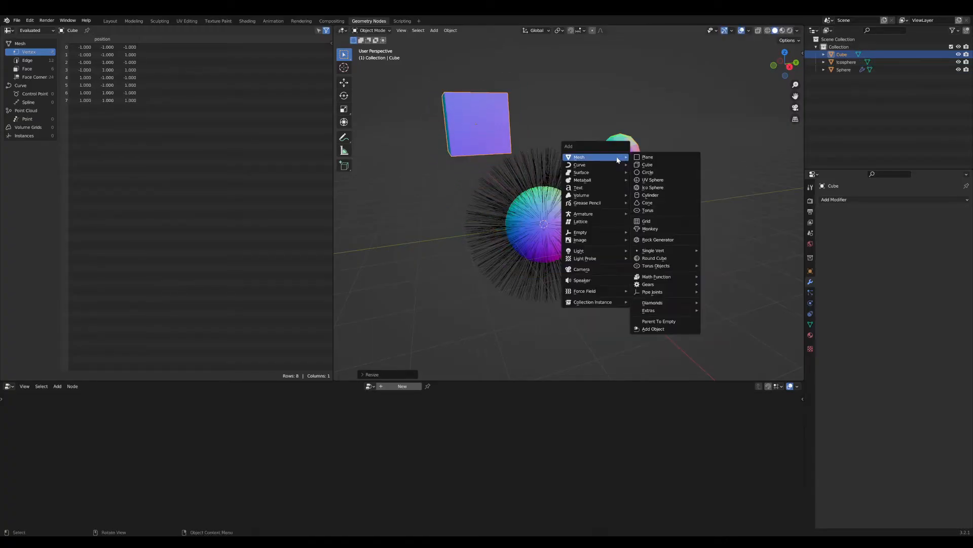
mouse_move(596, 157)
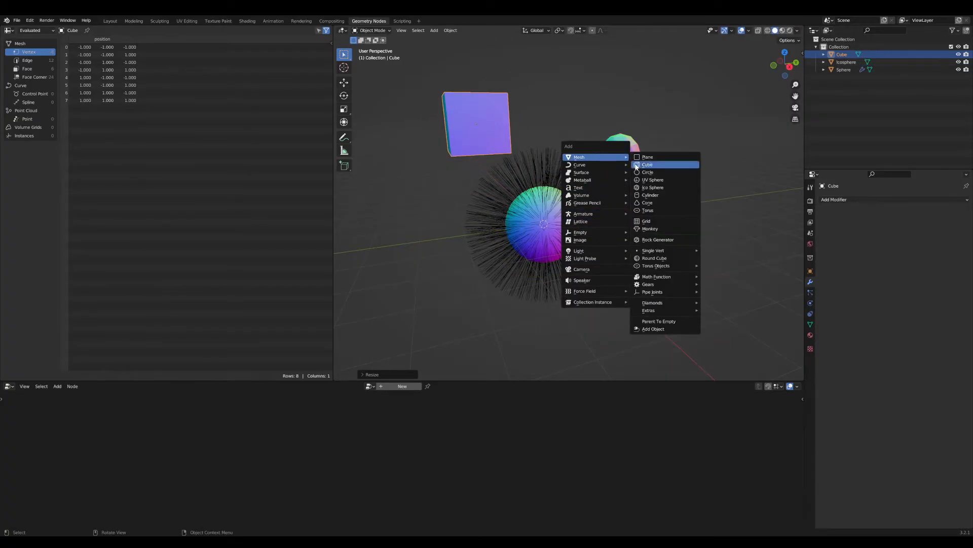
click(658, 231)
middle_drag(652, 245, 592, 245)
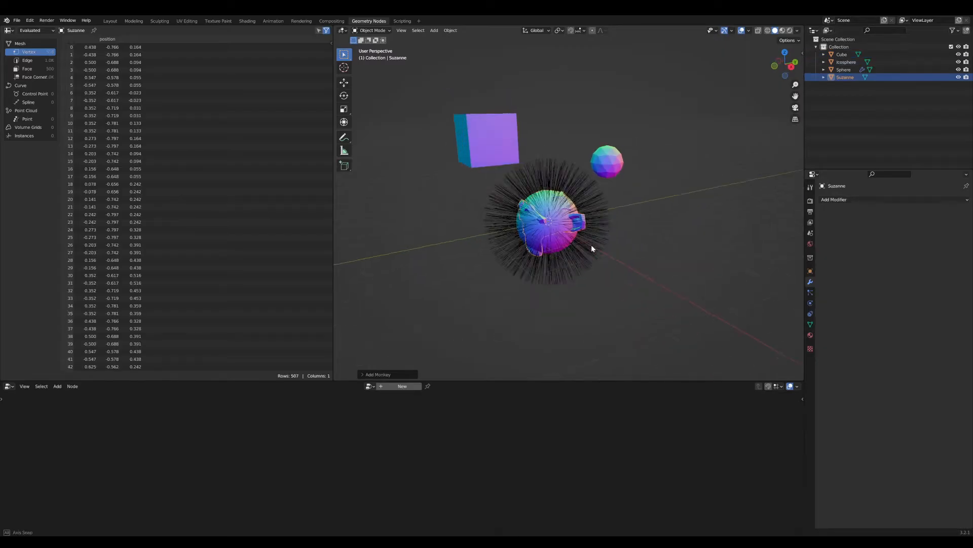
key(g)
click(702, 282)
middle_drag(701, 282, 678, 302)
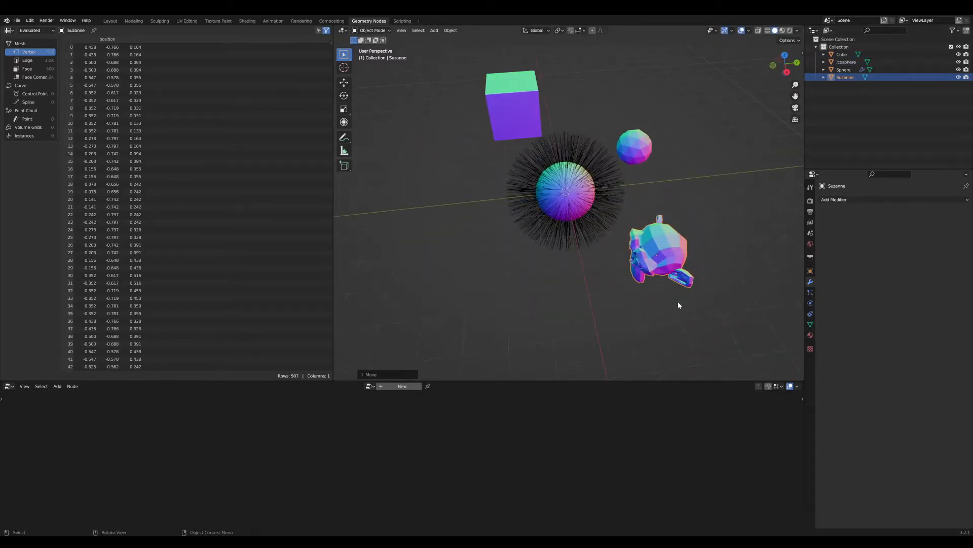
key(r)
click(683, 293)
Select the monkey, ico sphere and cube together and move them into a new collection named "push"
shift+click(640, 155)
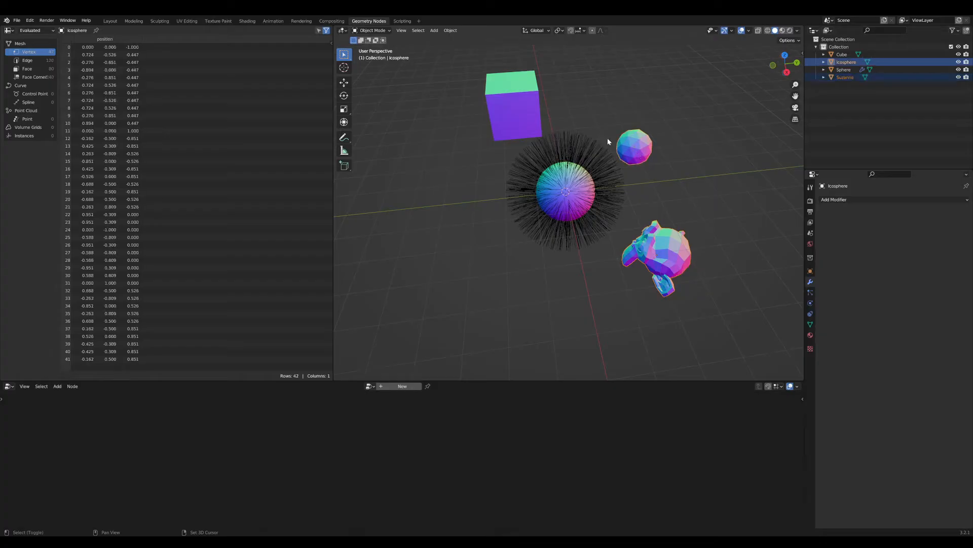
shift+click(527, 115)
middle_drag(527, 114, 586, 184)
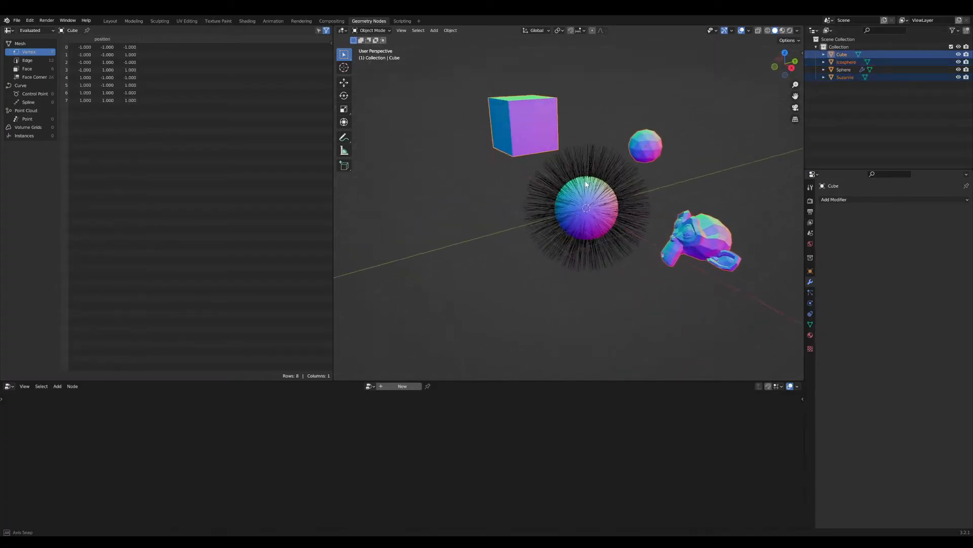
key(m)
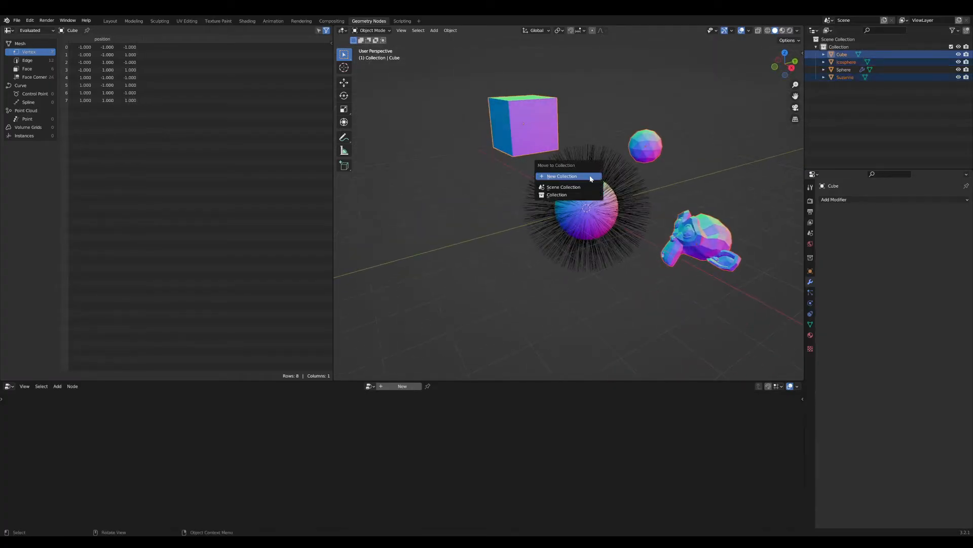
click(583, 177)
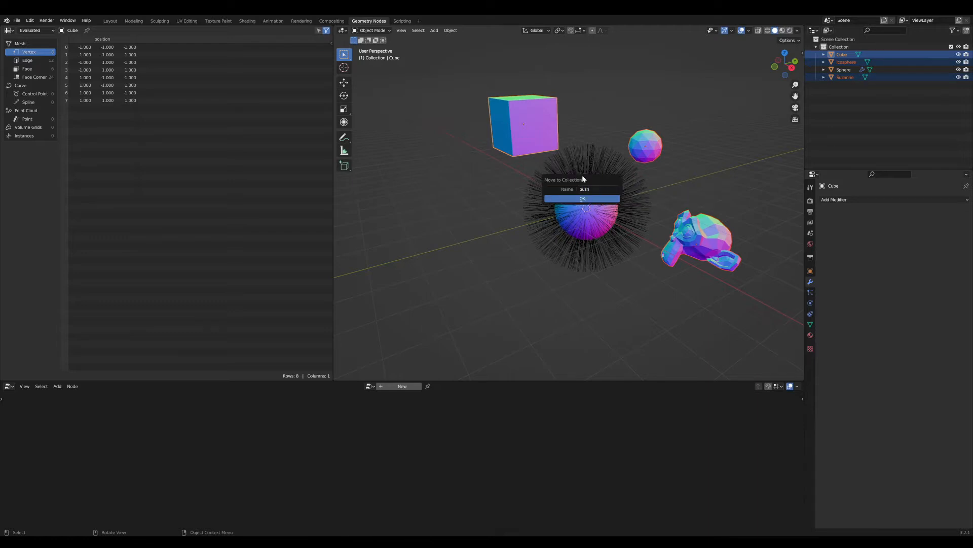
click(601, 199)
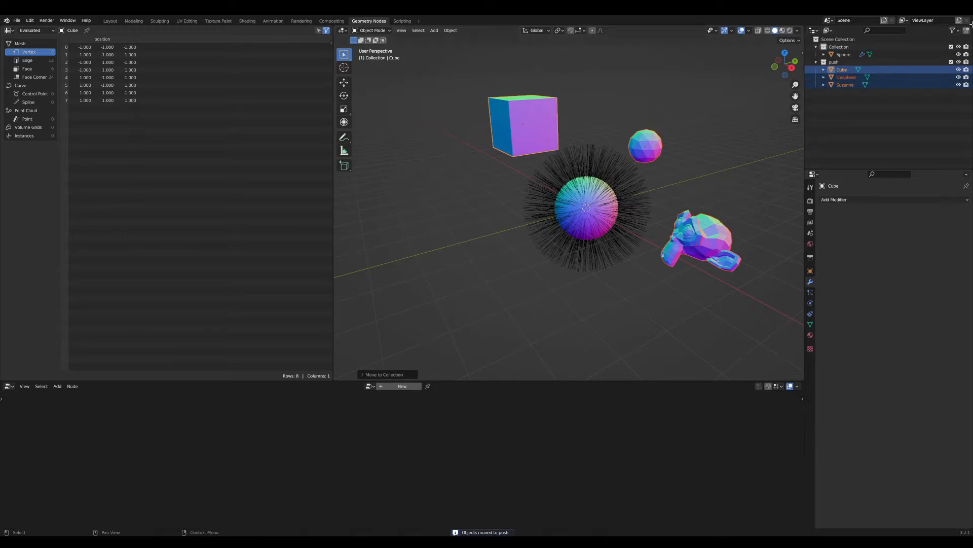
Select the sphere with the tendrils to bring its geometry node tree back into the node editor
scroll(625, 224, down, 5)
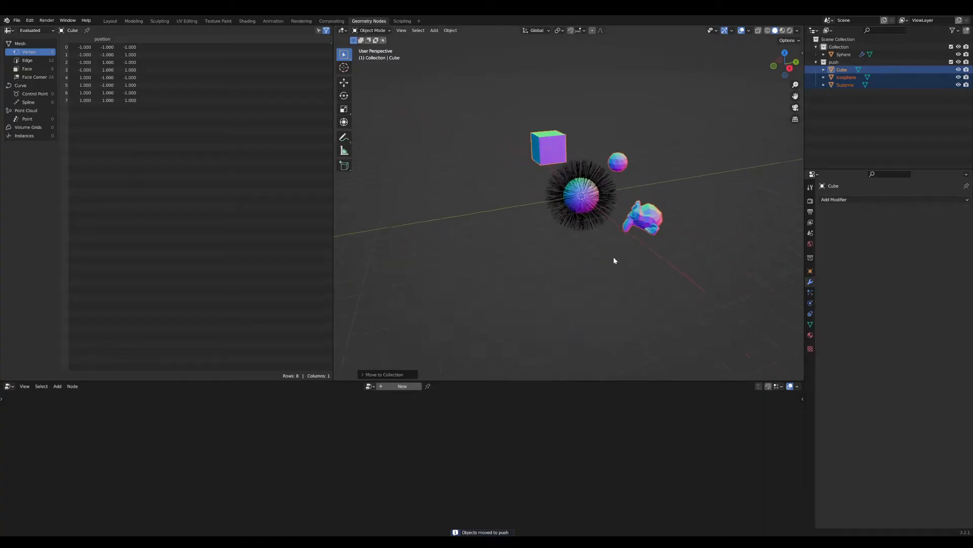
click(573, 163)
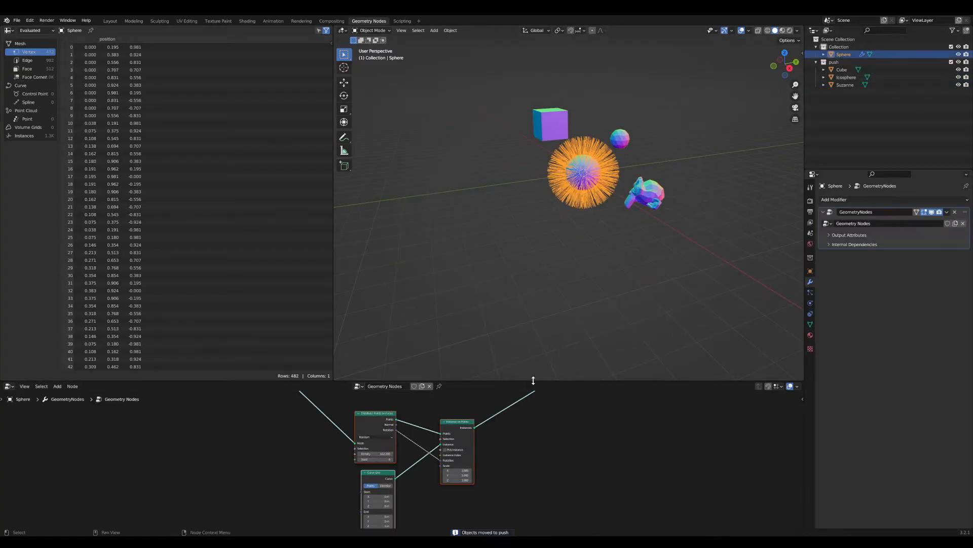
Enlarge the node editor, frame the whole tree, and add a Collection Info node set to the push collection
drag(533, 381, 533, 207)
key(Home)
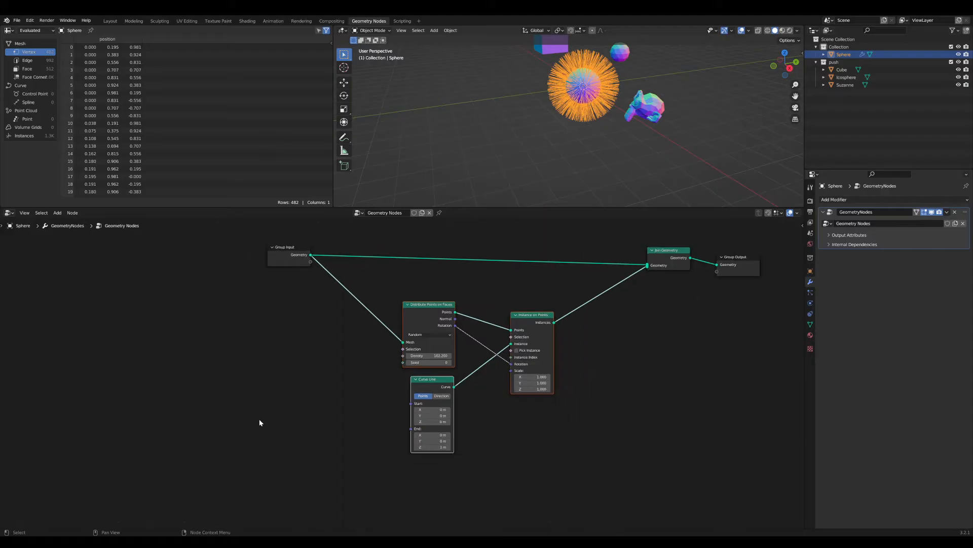
key(shift+a)
text(col)
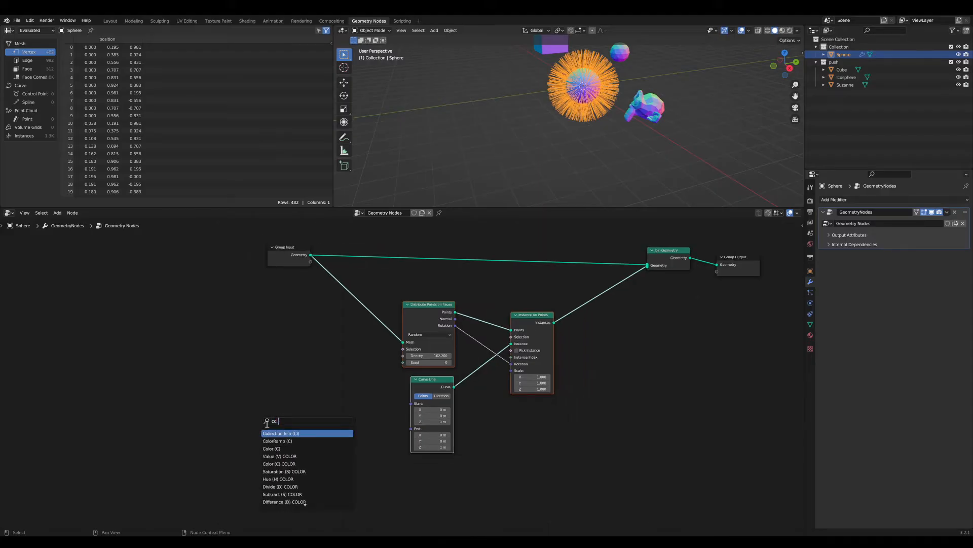
key(Return)
click(269, 435)
middle_drag(276, 437, 345, 370)
scroll(345, 380, up, 7)
click(319, 385)
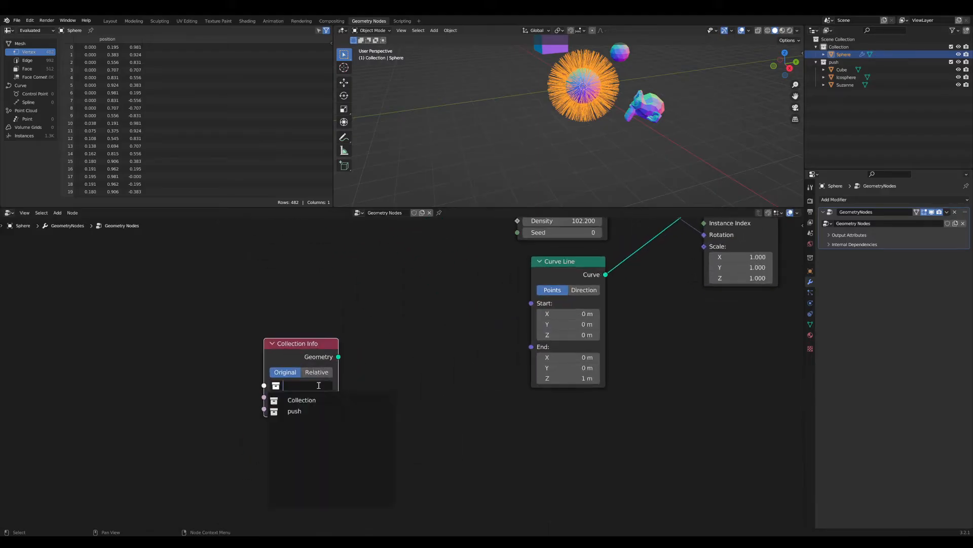
click(294, 411)
Place the Collection Info node below the Curve Line node and preview its geometry through the Group Output
drag(324, 352, 545, 443)
scroll(544, 444, down, 3)
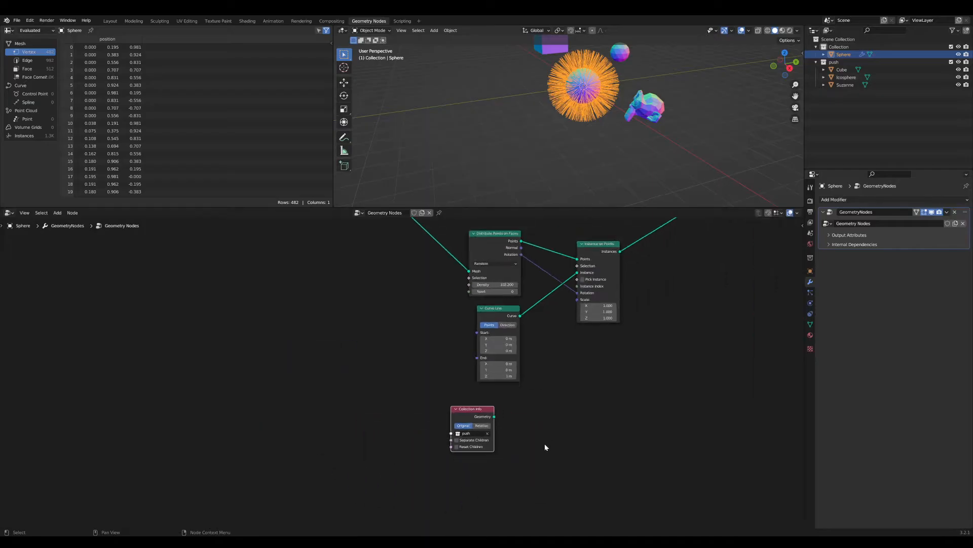
scroll(545, 445, down, 1)
middle_drag(545, 445, 444, 437)
ctrl+shift+click(380, 411)
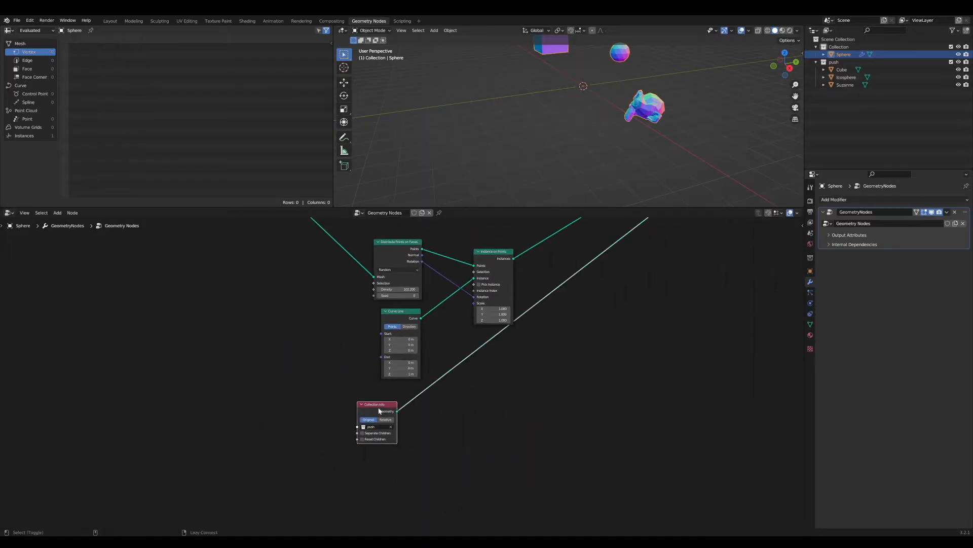
drag(380, 411, 442, 421)
Exclude the push collection from the view layer, preview the Collection Info geometry again, and move that node further from the tree
click(951, 62)
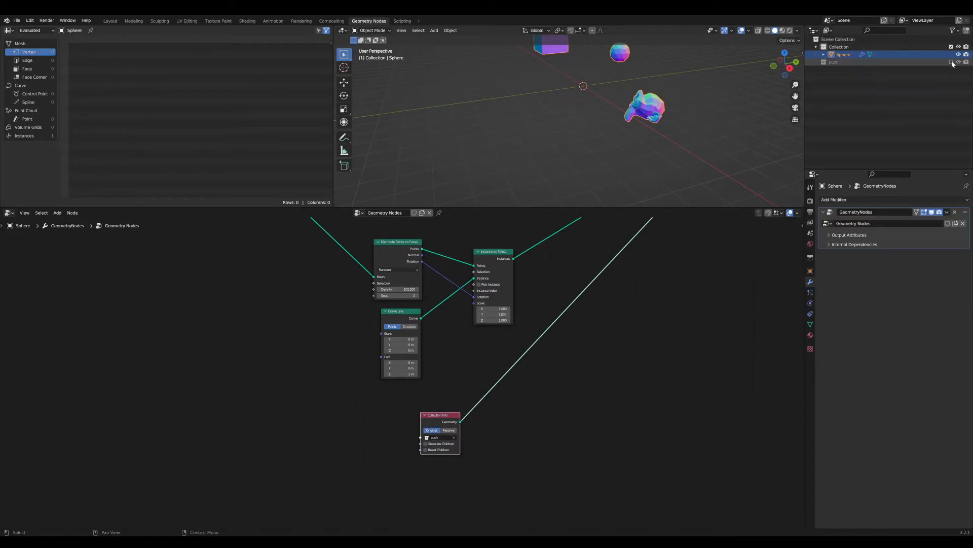
scroll(437, 474, up, 1)
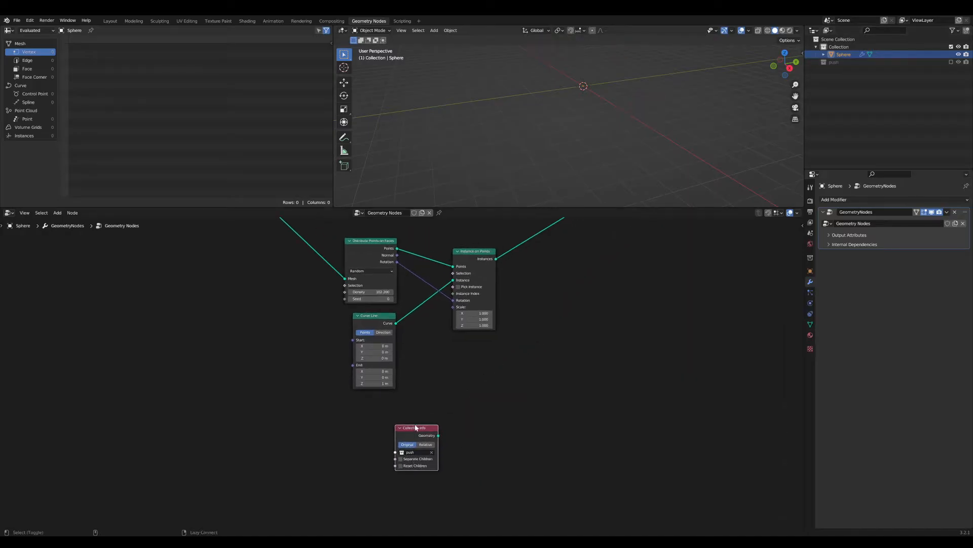
ctrl+shift+click(416, 427)
drag(417, 427, 361, 446)
scroll(467, 405, down, 2)
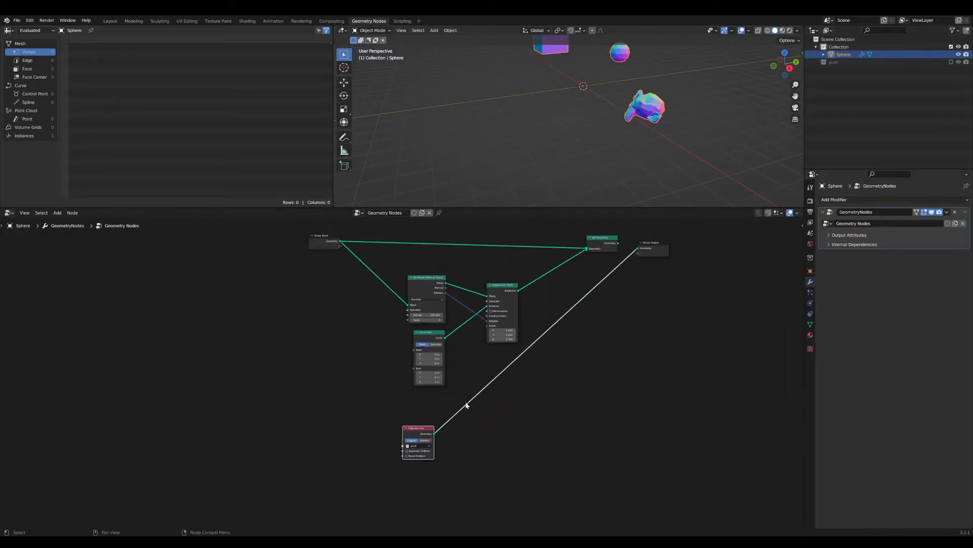
middle_drag(466, 405, 370, 437)
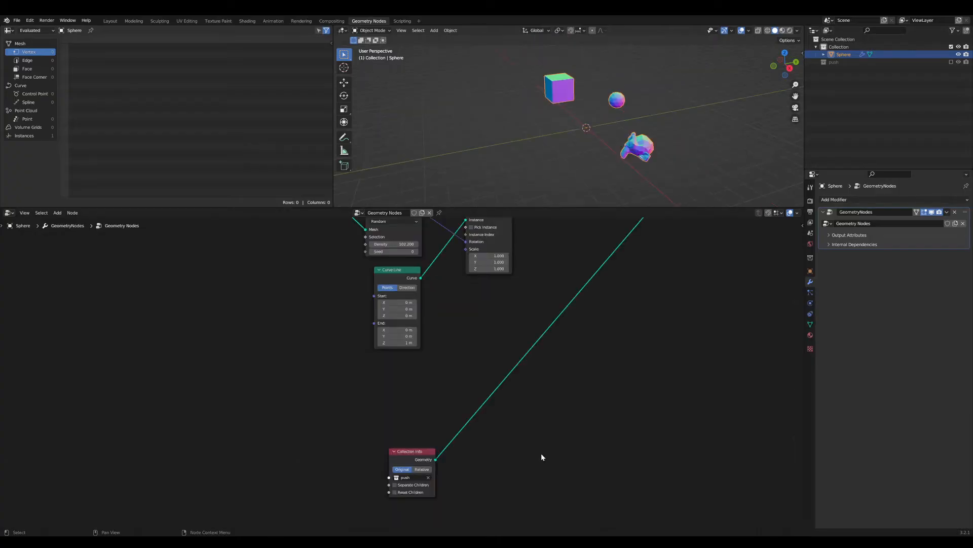
Insert a Realize Instances node between Collection Info and the Group Output, stacked directly above the Collection Info node
key(Tab)
text(real)
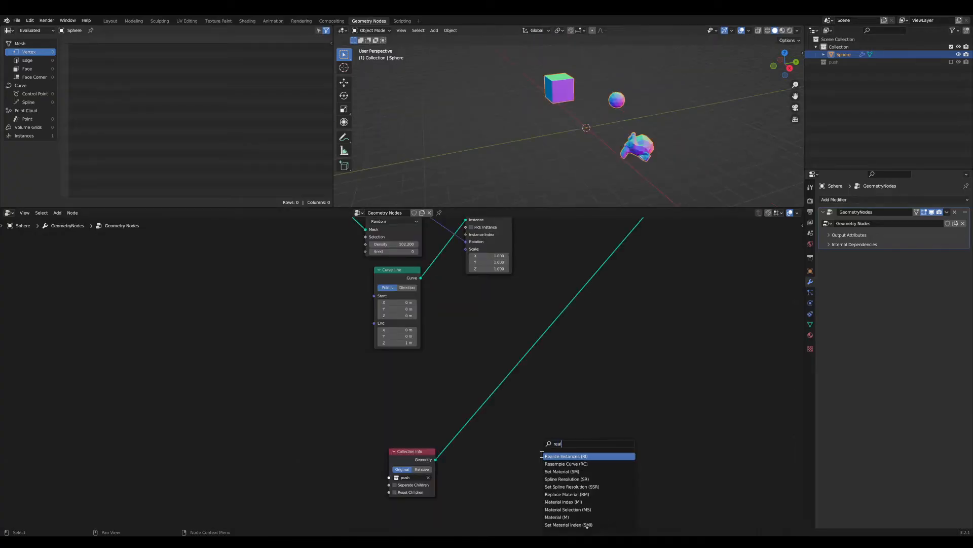
key(Return)
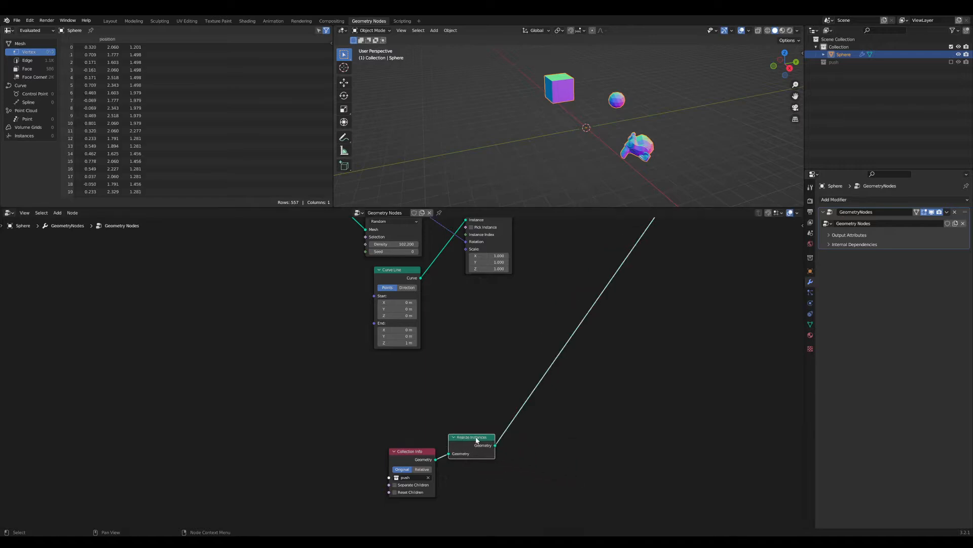
click(415, 418)
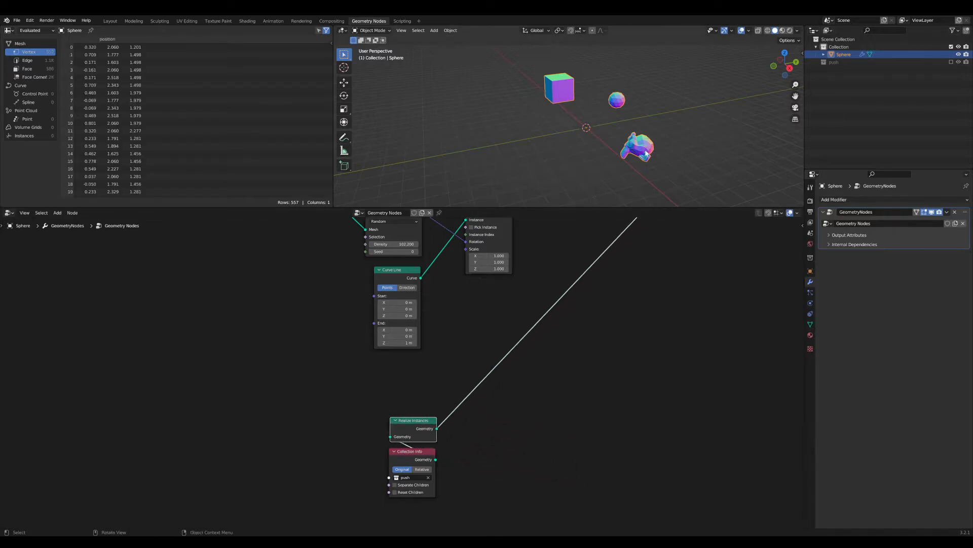
middle_drag(574, 132, 562, 136)
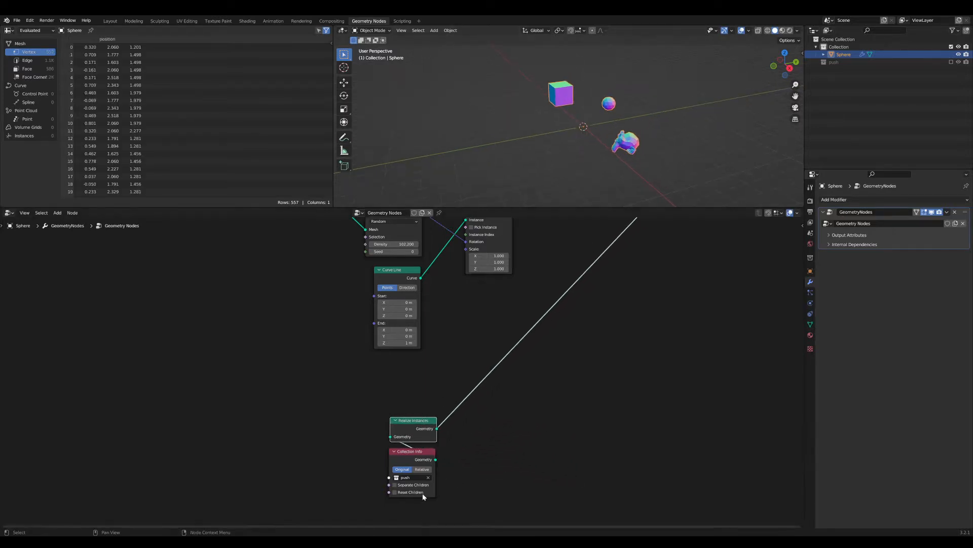
click(419, 459)
drag(419, 459, 423, 458)
Enlarge the 3D viewport slightly, re-enable the push collection in the view layer, and expand its contents
middle_drag(580, 100, 582, 114)
scroll(580, 159, up, 2)
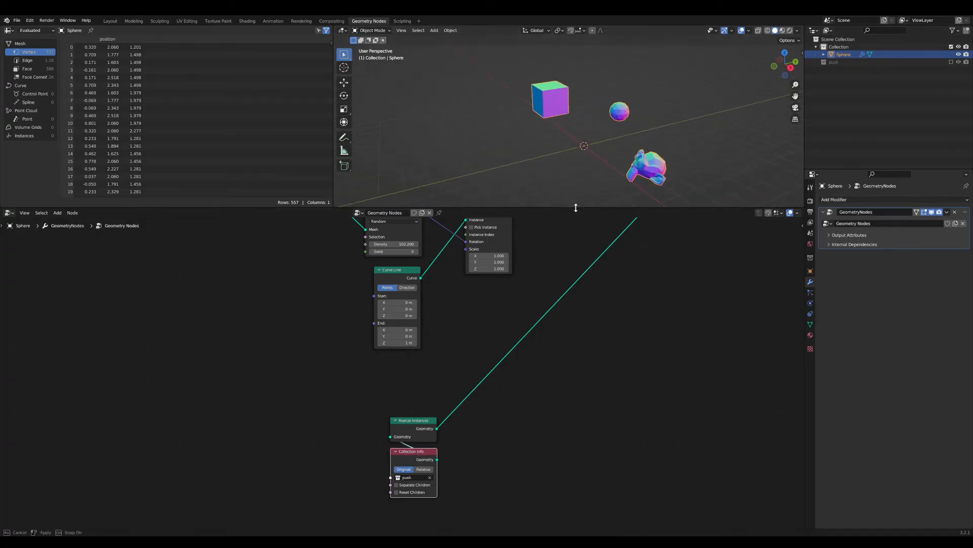
drag(576, 208, 576, 233)
middle_drag(537, 141, 573, 112)
click(951, 62)
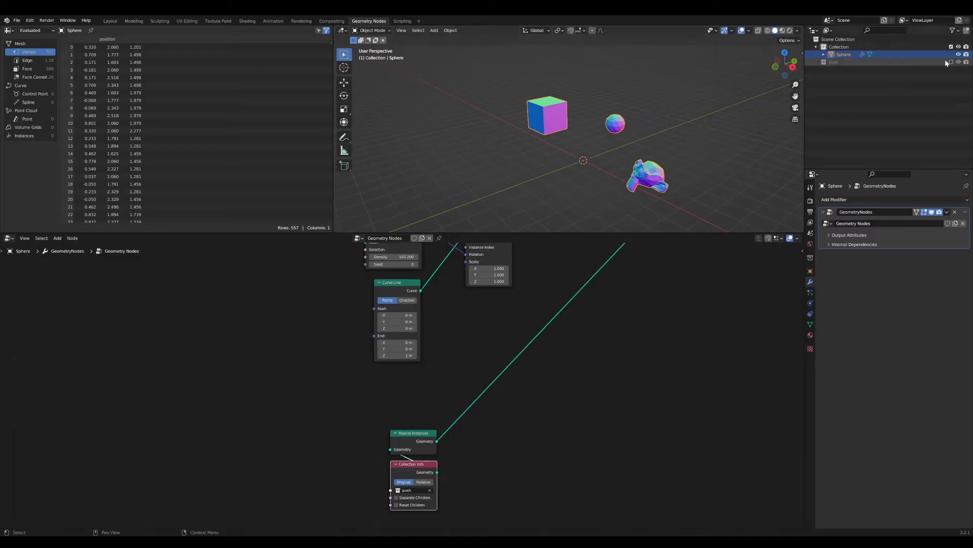
click(817, 62)
Select the cube in the push collection, display its transform values, and rescale it to about 0.913
click(842, 70)
middle_drag(568, 136, 582, 145)
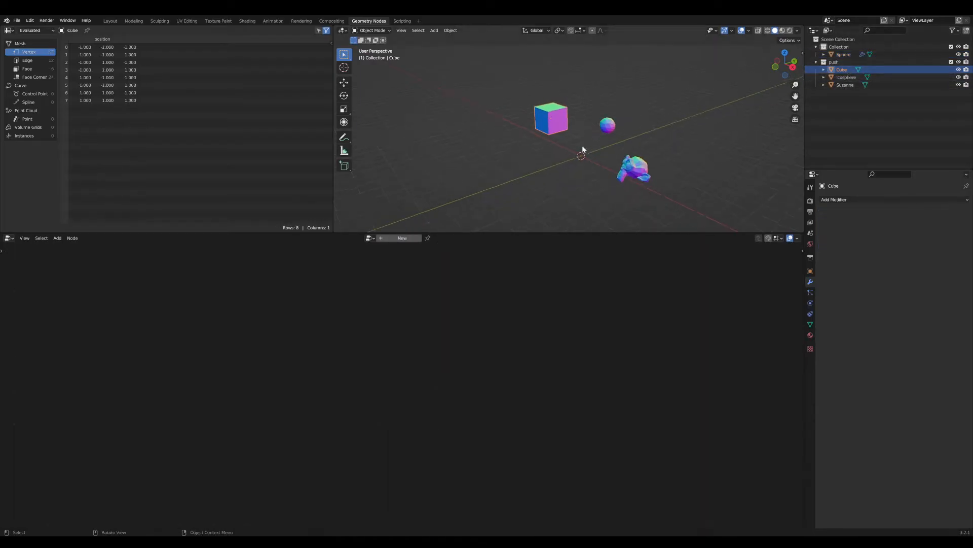
key(s)
click(693, 83)
key(n)
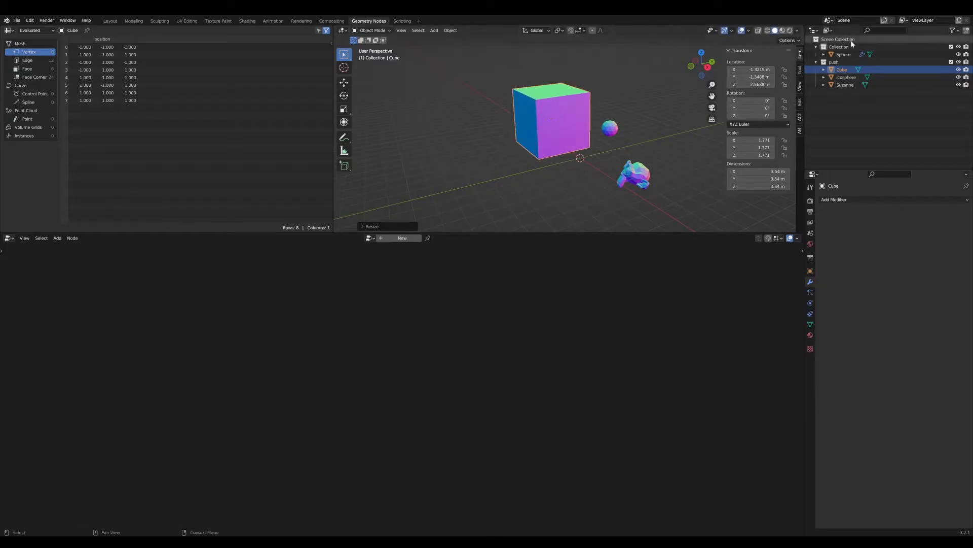
key(s)
click(582, 144)
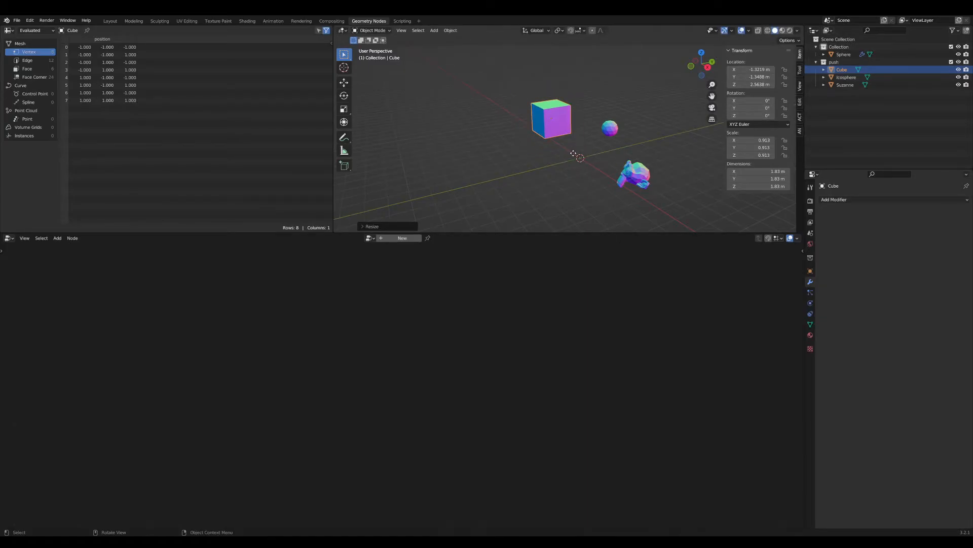
Reselect the tendril sphere and bring up the options for applying transforms, without applying any
click(840, 54)
scroll(552, 143, up, 2)
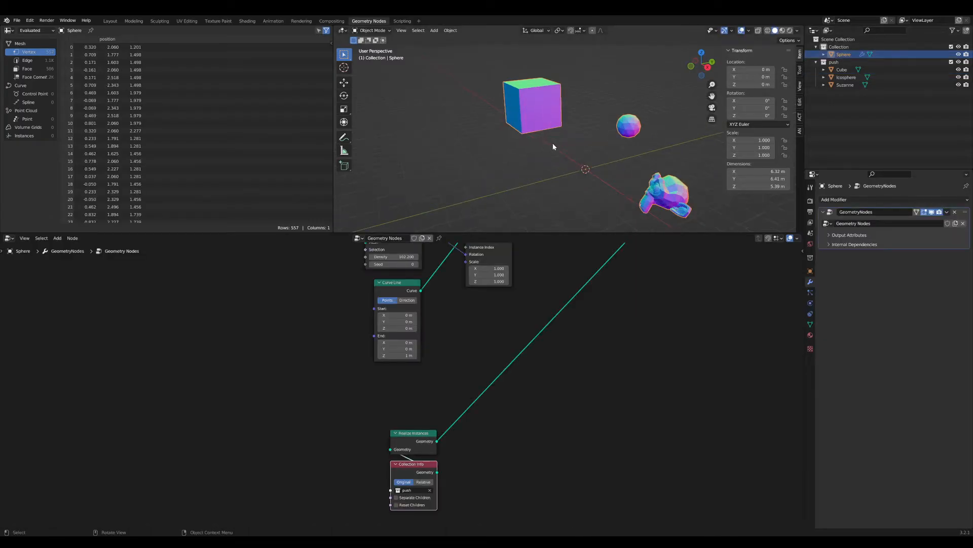
key(ctrl+a)
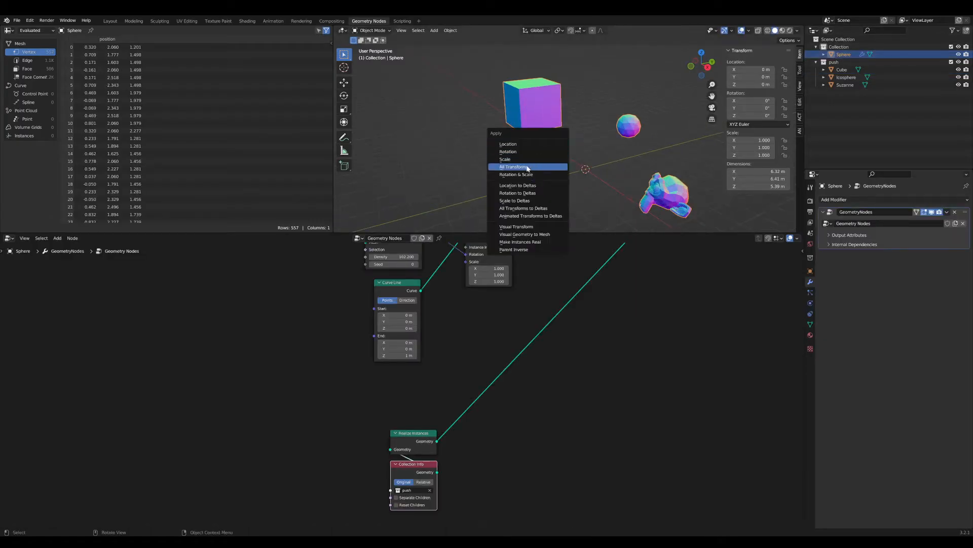
Insert a Realize Instances node between Instance on Points and Join Geometry
scroll(529, 351, down, 5)
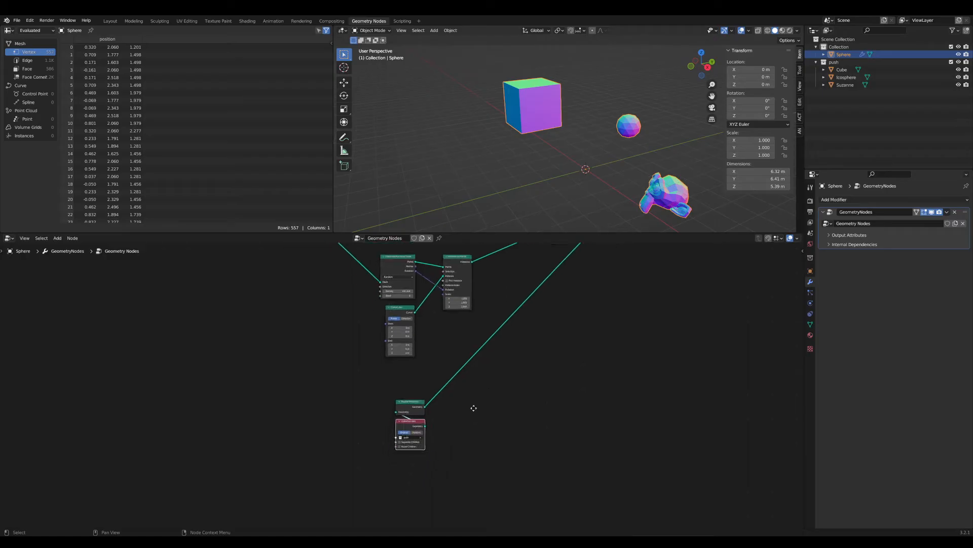
scroll(547, 368, up, 2)
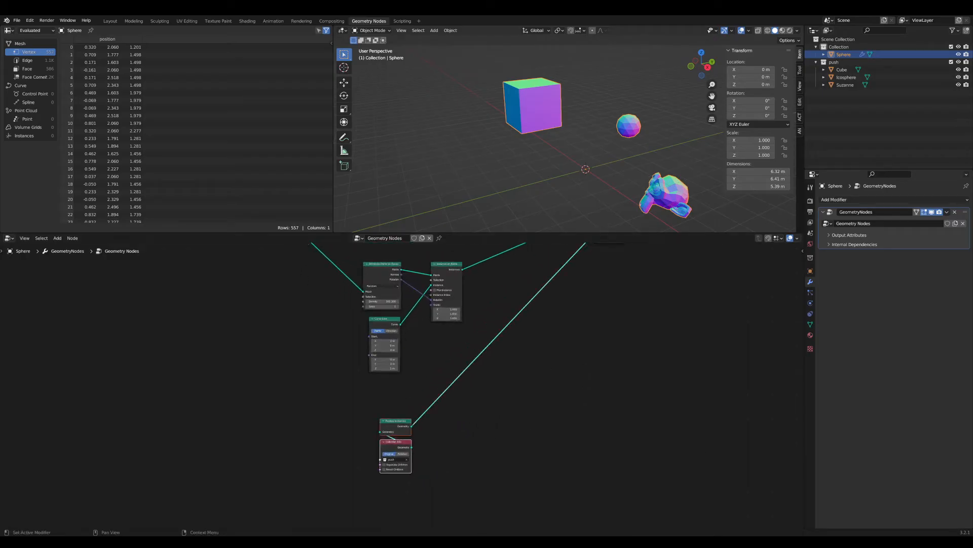
scroll(408, 376, up, 5)
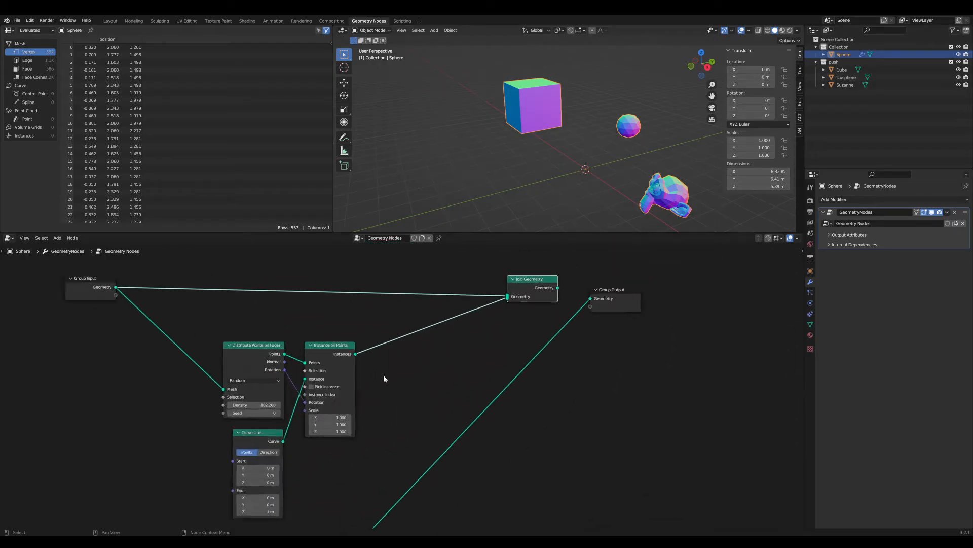
scroll(408, 376, up, 3)
middle_drag(408, 376, 432, 373)
key(Tab)
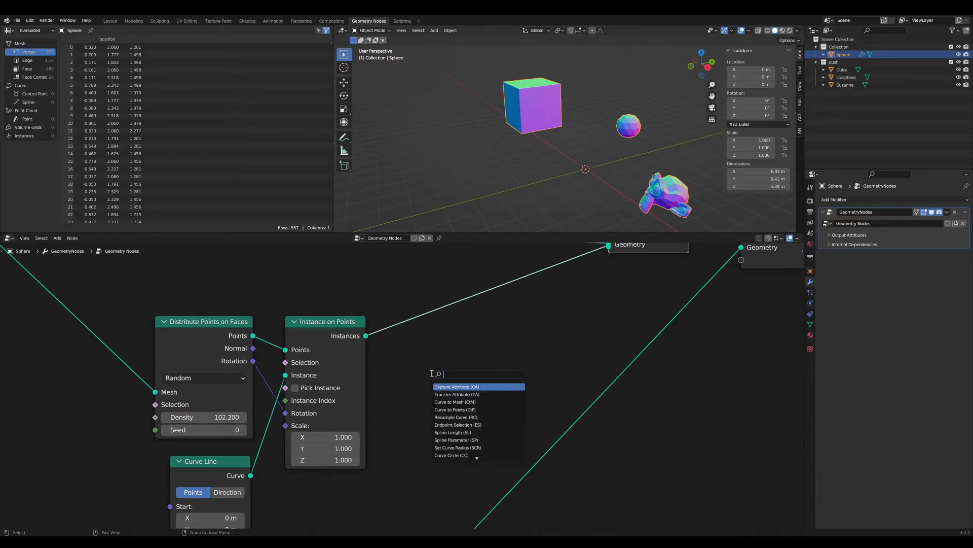
text(rea)
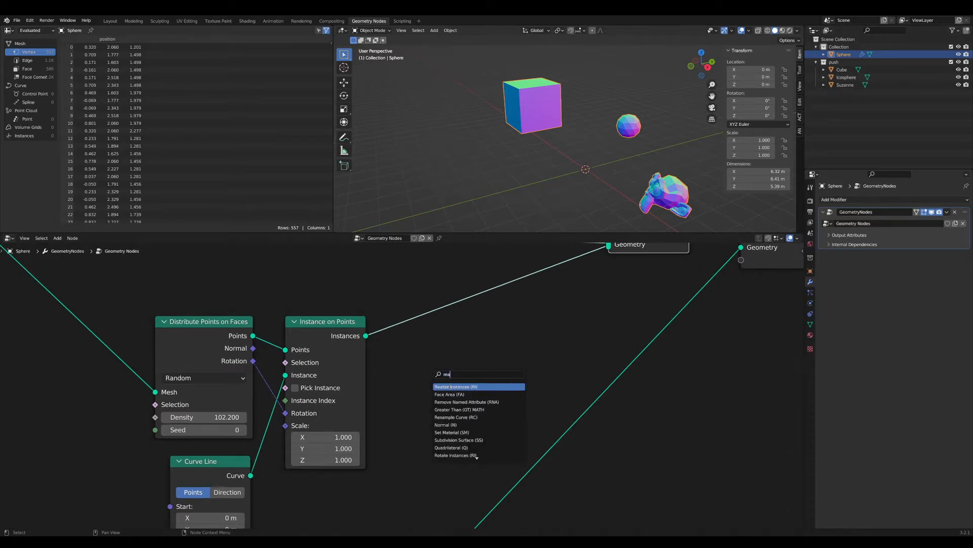
key(Return)
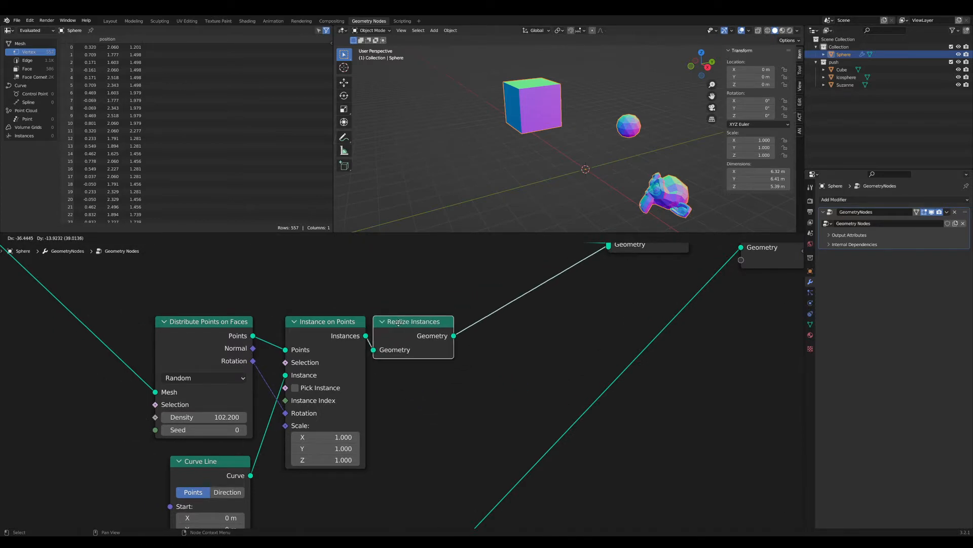
click(402, 322)
scroll(456, 306, up, 1)
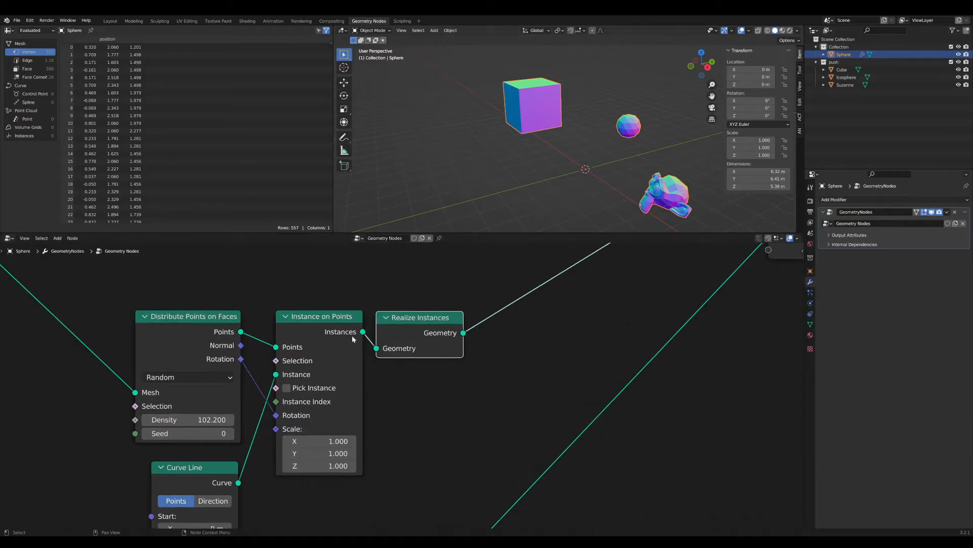
Reconnect Join Geometry to the Group Output and move the Group Output node further away from it
scroll(373, 332, down, 1)
alt+shift+click(421, 323)
middle_drag(598, 276, 518, 323)
alt+shift+click(583, 276)
scroll(588, 275, down, 3)
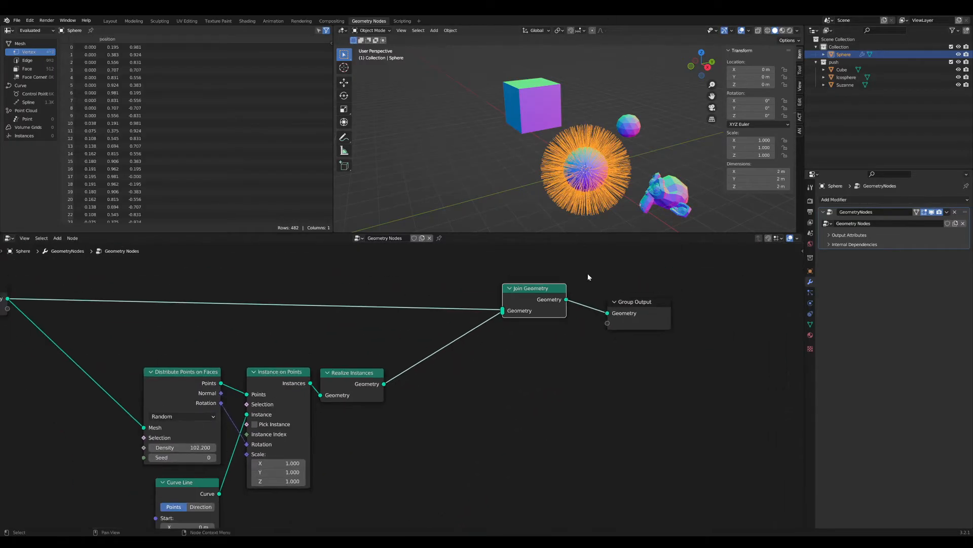
drag(655, 306, 692, 301)
scroll(511, 421, up, 2)
Move the Distribute Points on Faces and Curve Line nodes away from Instance on Points to free up space
middle_drag(294, 457, 573, 383)
scroll(534, 378, down, 1)
scroll(465, 391, up, 2)
mouse_move(446, 424)
middle_down()
mouse_move(461, 453)
mouse_move(445, 416)
middle_up()
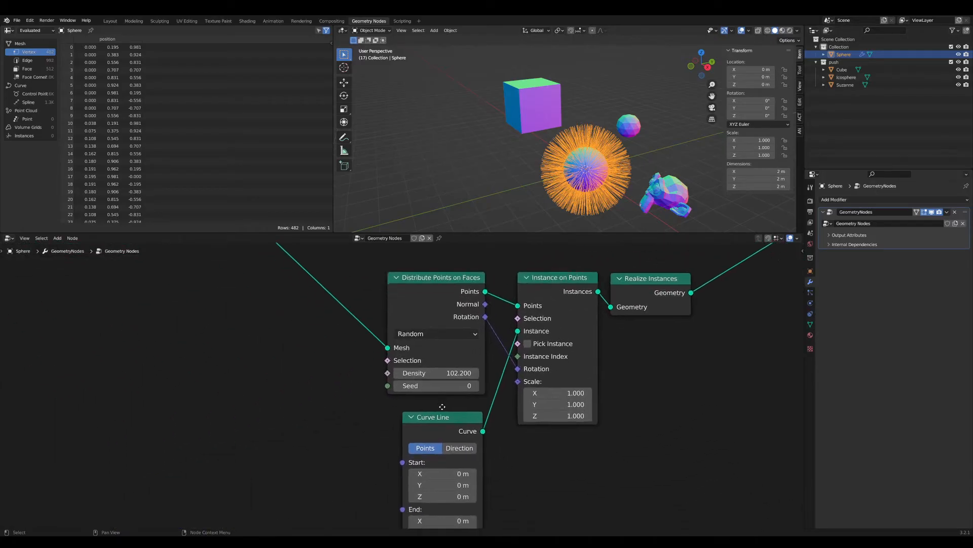
scroll(442, 400, down, 1)
drag(451, 287, 414, 280)
drag(444, 418, 350, 437)
middle_drag(368, 434, 398, 408)
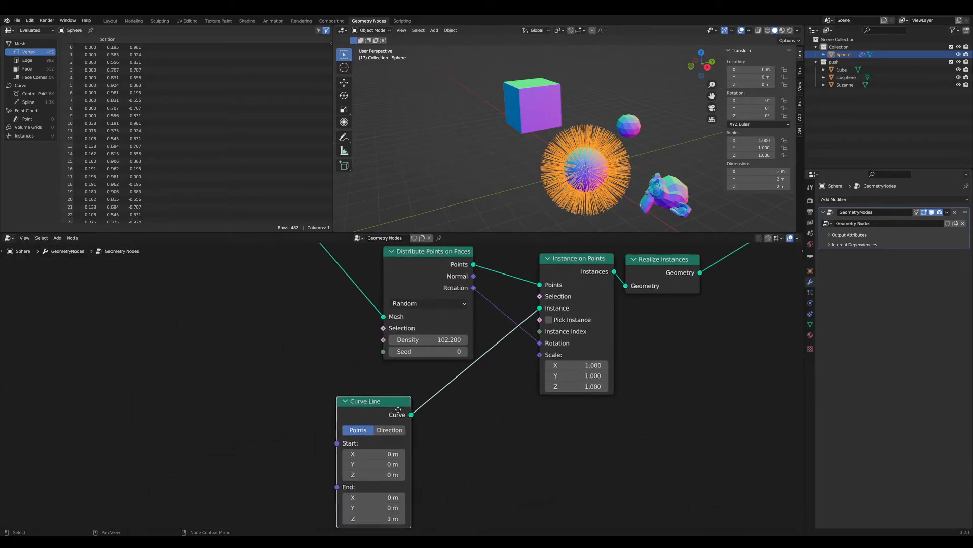
drag(430, 256, 384, 257)
Insert a Resample Curve node with a count of 20 between Curve Line and Instance on Points, and align both curve nodes
middle_drag(473, 471, 460, 408)
key(Tab)
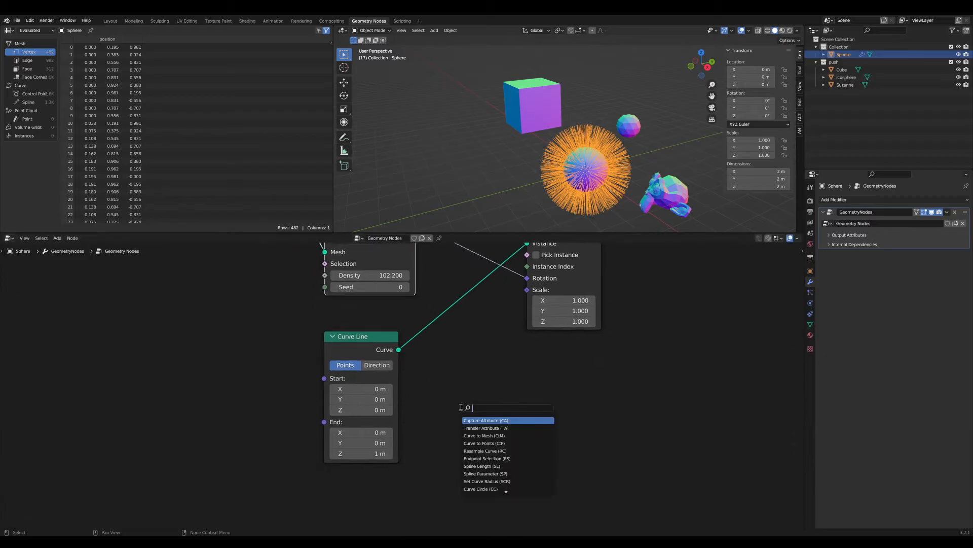
text(resa)
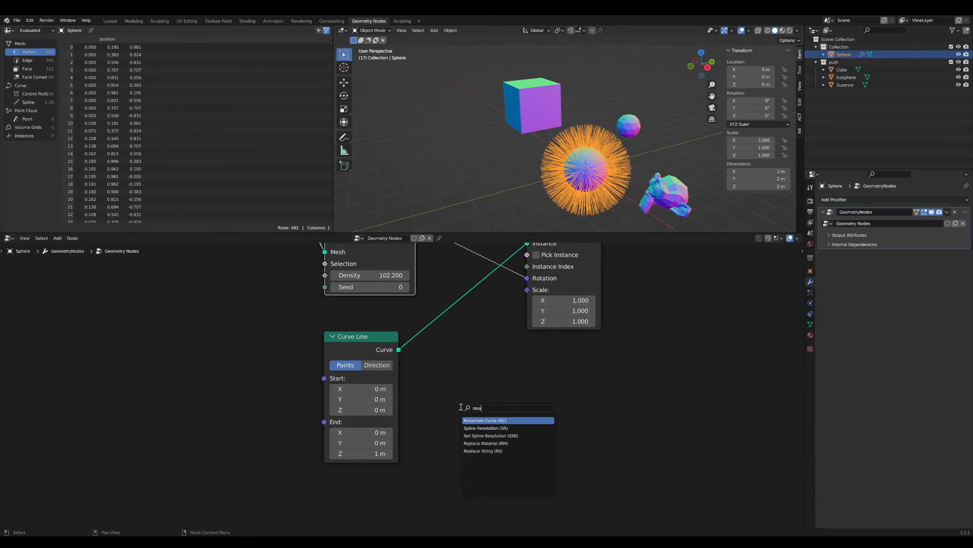
key(Return)
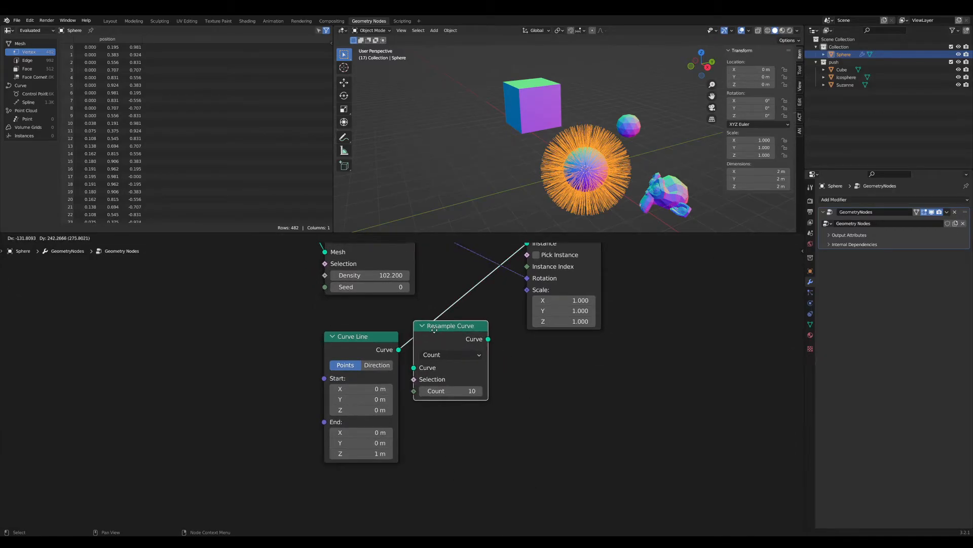
click(451, 332)
drag(451, 331, 450, 339)
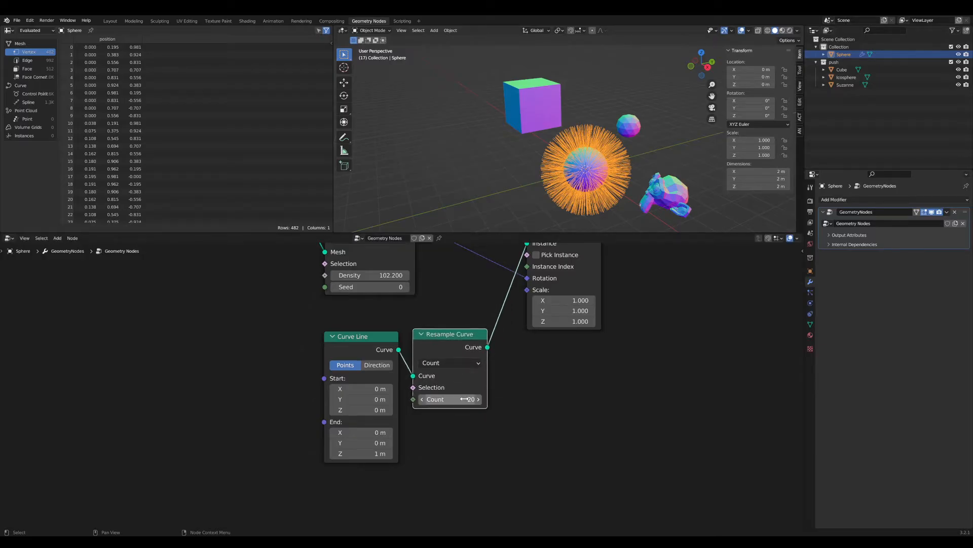
drag(441, 335, 438, 337)
drag(370, 335, 375, 336)
scroll(401, 334, down, 4)
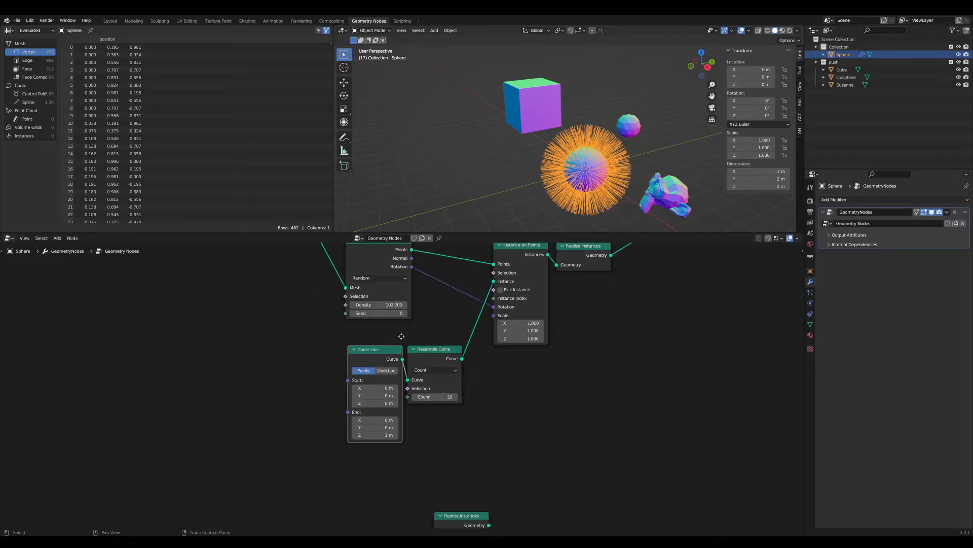
Move Instance on Points closer to the curve nodes and stack its Realize Instances node directly above it
middle_drag(402, 335, 344, 384)
scroll(489, 297, up, 1)
drag(480, 287, 462, 278)
drag(533, 287, 449, 274)
scroll(507, 299, down, 4)
Move the Join Geometry and Group Input nodes up, well above the instancing nodes
middle_drag(601, 315, 557, 354)
drag(560, 336, 562, 259)
drag(177, 336, 182, 291)
scroll(467, 452, down, 8)
middle_drag(467, 452, 508, 363)
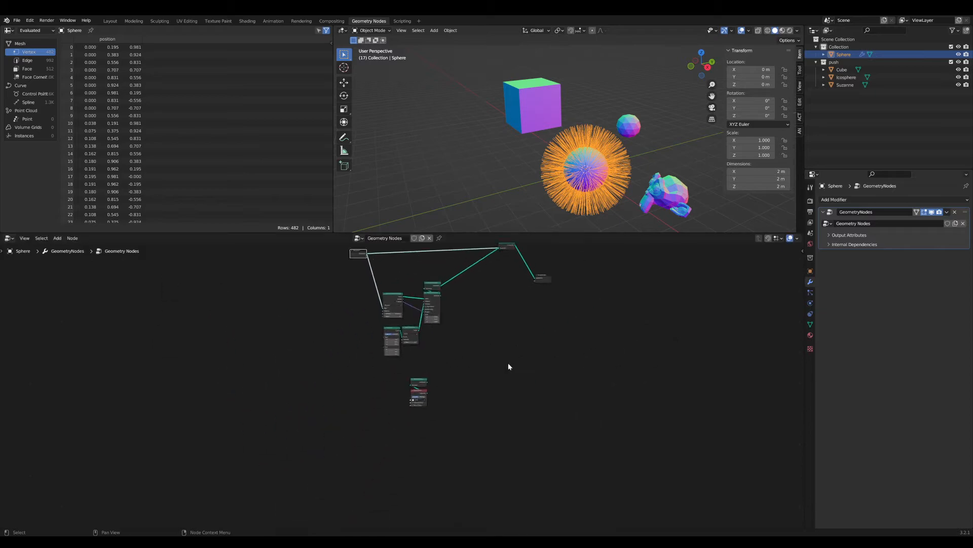
Move the Collection Info node and its Realize Instances node together to just below the instancing nodes
scroll(499, 380, up, 3)
drag(469, 453, 424, 376)
drag(425, 377, 445, 336)
Move Join Geometry and Group Output further from the instancing nodes to make room between them
scroll(654, 145, up, 5)
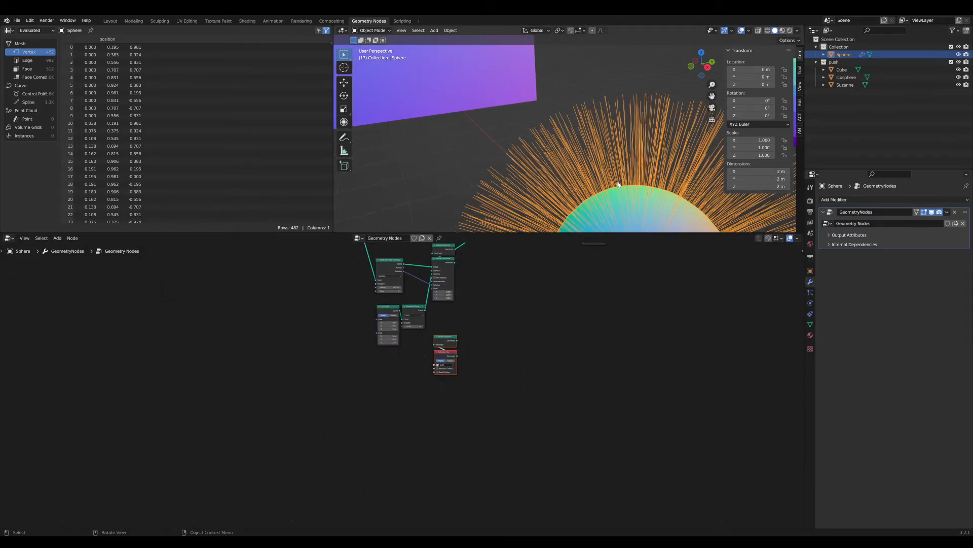
scroll(619, 184, down, 3)
shift+middle_drag(702, 188, 657, 189)
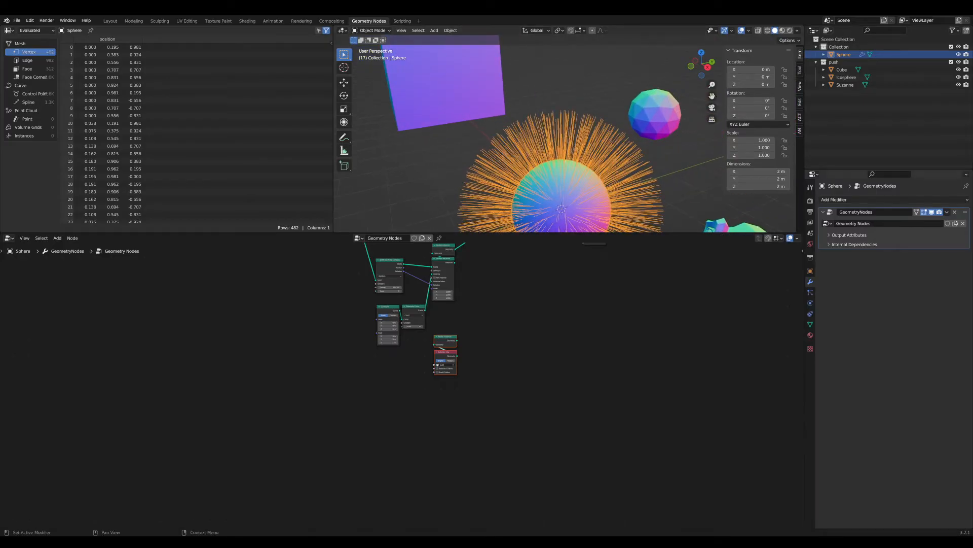
scroll(400, 385, up, 2)
middle_drag(572, 287, 503, 369)
middle_drag(558, 306, 480, 351)
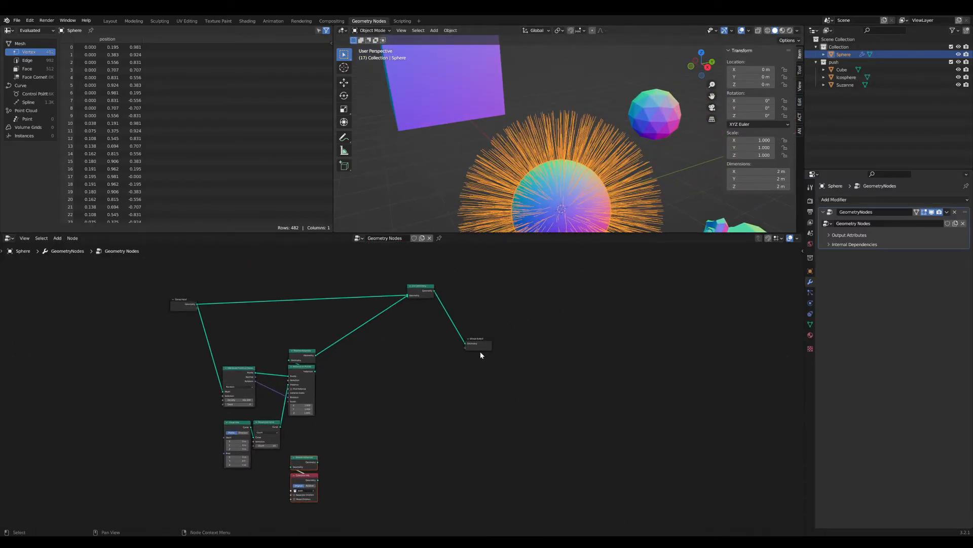
drag(483, 344, 539, 342)
drag(424, 290, 460, 300)
scroll(543, 370, up, 3)
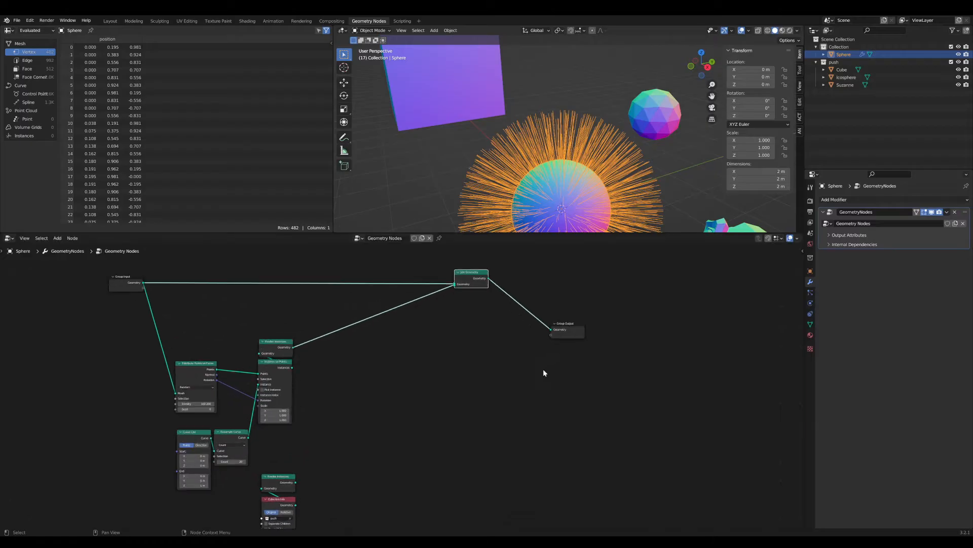
click(575, 329)
drag(575, 328, 609, 320)
Examine the sphere's tendrils and the nearby push objects in the viewport
scroll(544, 372, up, 6)
middle_drag(576, 390, 600, 396)
scroll(537, 409, down, 3)
scroll(533, 411, down, 1)
middle_drag(538, 410, 544, 402)
scroll(623, 148, down, 1)
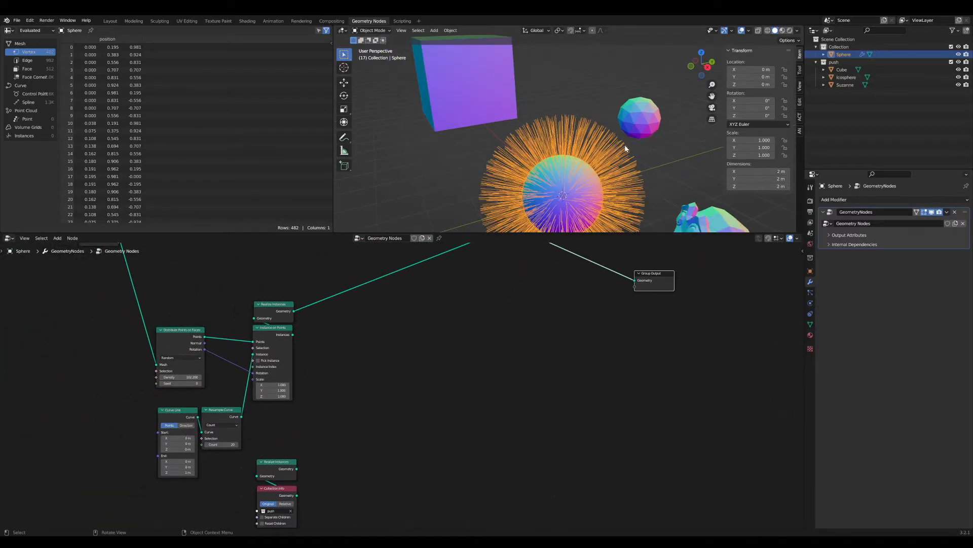
shift+middle_drag(625, 145, 552, 111)
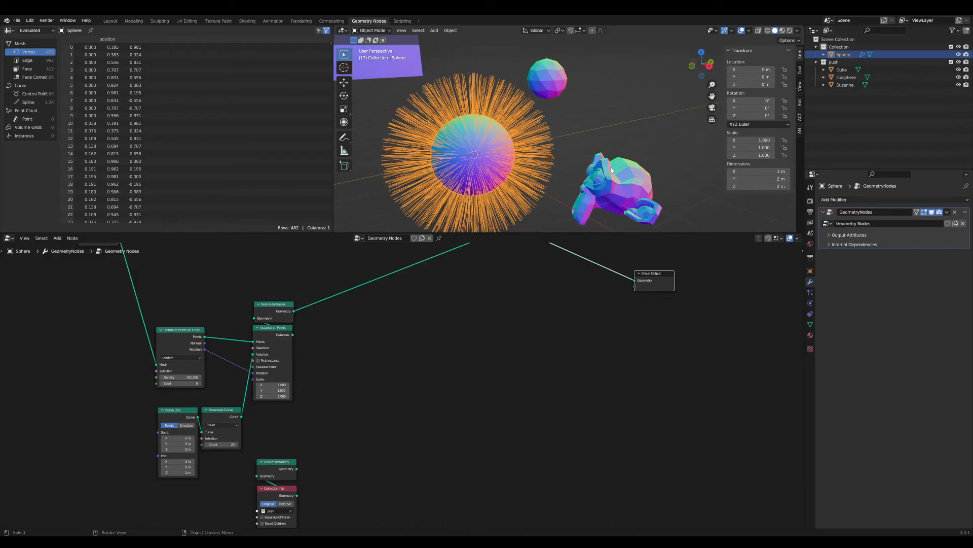
shift+middle_drag(594, 200, 548, 171)
Add a Geometry Proximity node beyond the instancing nodes, above the push collection's Realize Instances node
scroll(388, 432, up, 1)
middle_drag(367, 437, 404, 395)
scroll(389, 433, down, 2)
scroll(389, 433, up, 1)
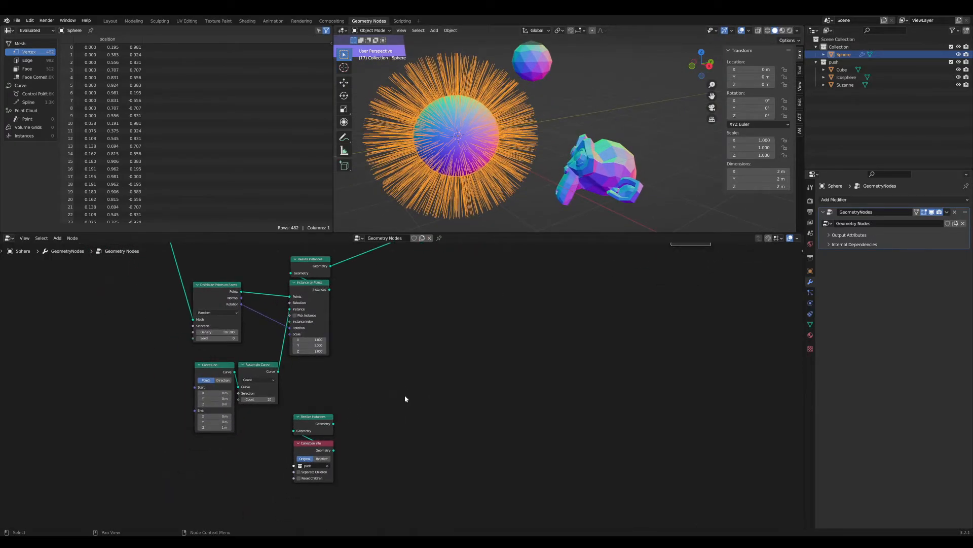
key(Tab)
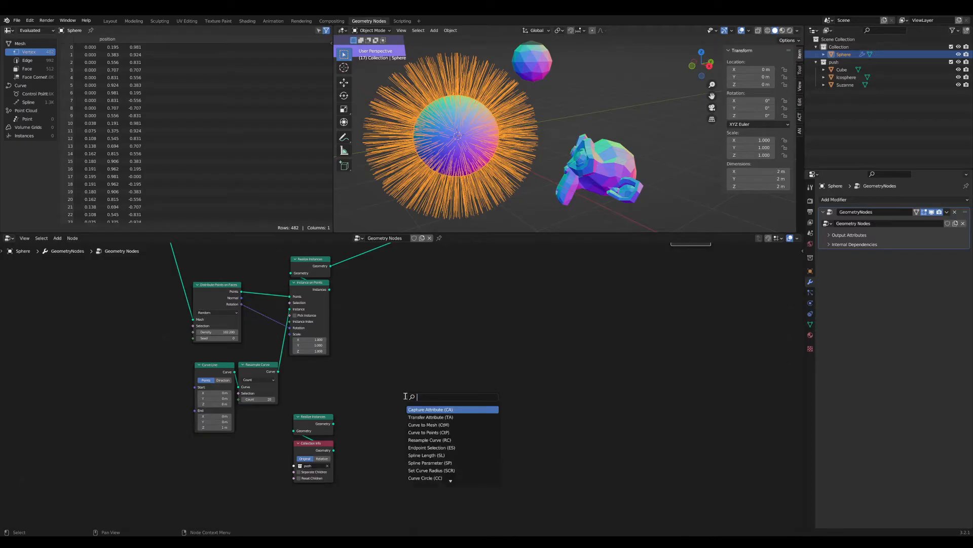
text(pr)
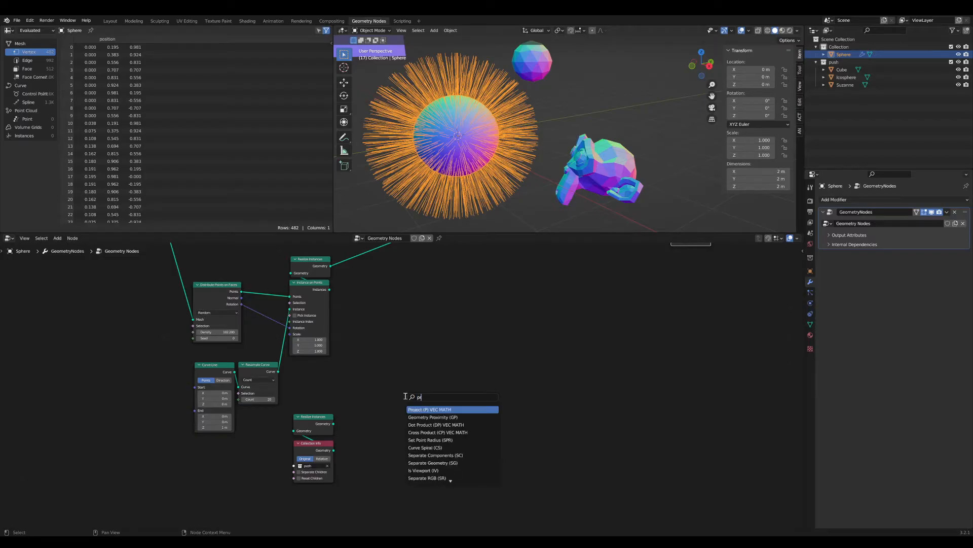
key(Down)
key(Return)
click(414, 343)
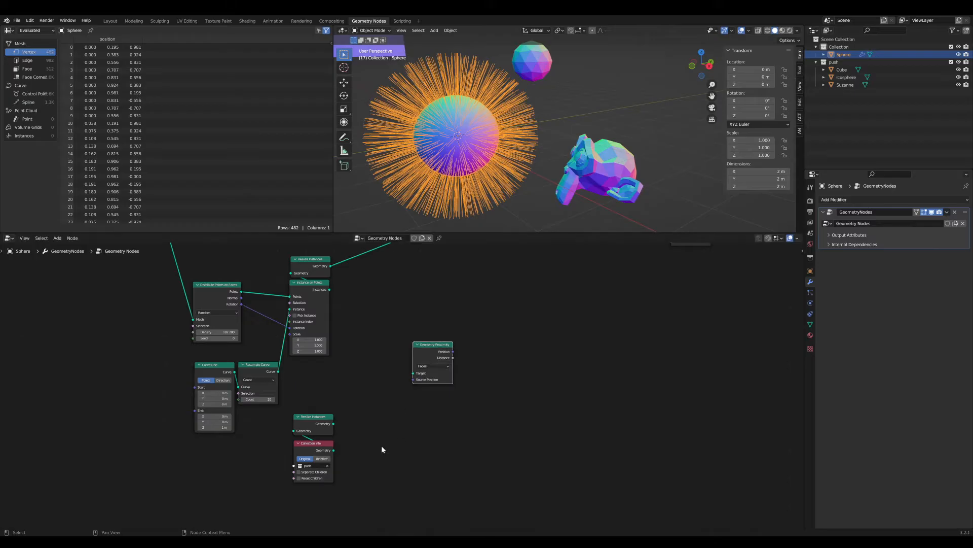
Connect the push collection's realized geometry to the Target of Geometry Proximity and move that node closer
scroll(382, 449, up, 2)
drag(308, 437, 406, 378)
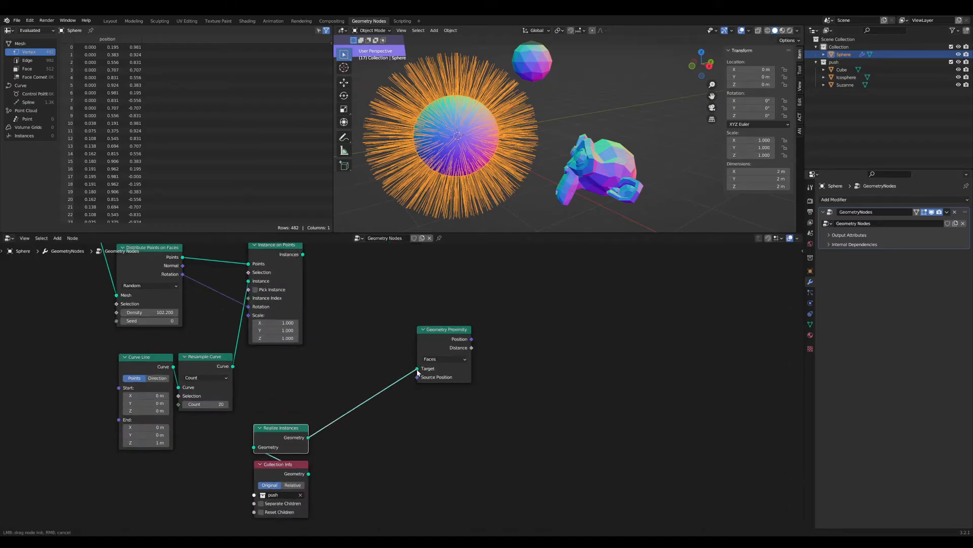
drag(453, 332, 436, 349)
scroll(392, 399, up, 1)
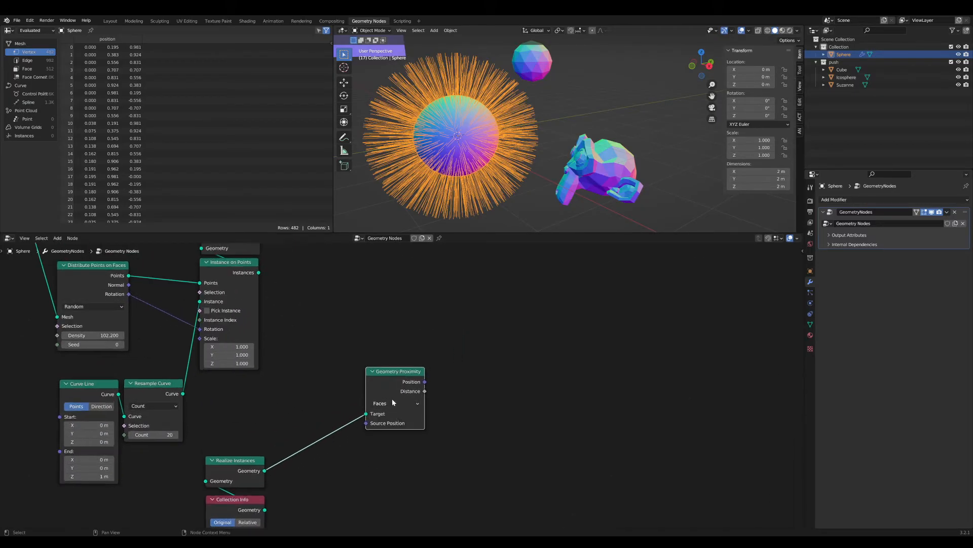
drag(397, 375, 384, 384)
middle_drag(432, 395, 448, 421)
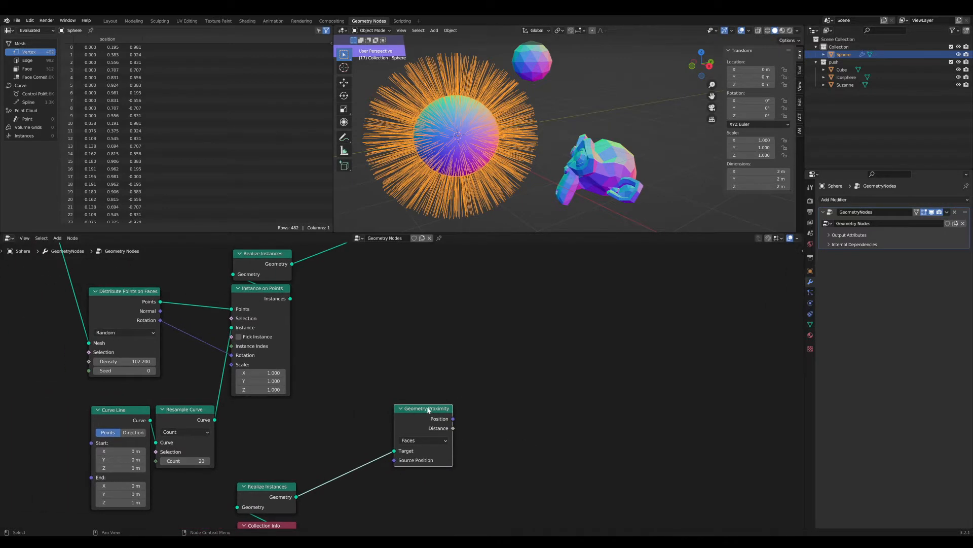
Add a Position node and align it just above Geometry Proximity
drag(451, 421, 437, 368)
text(po)
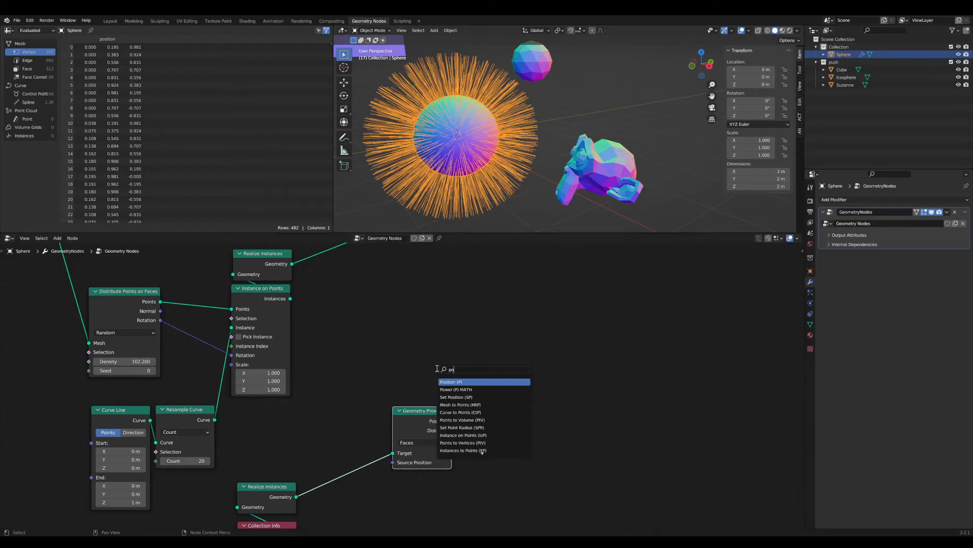
key(Return)
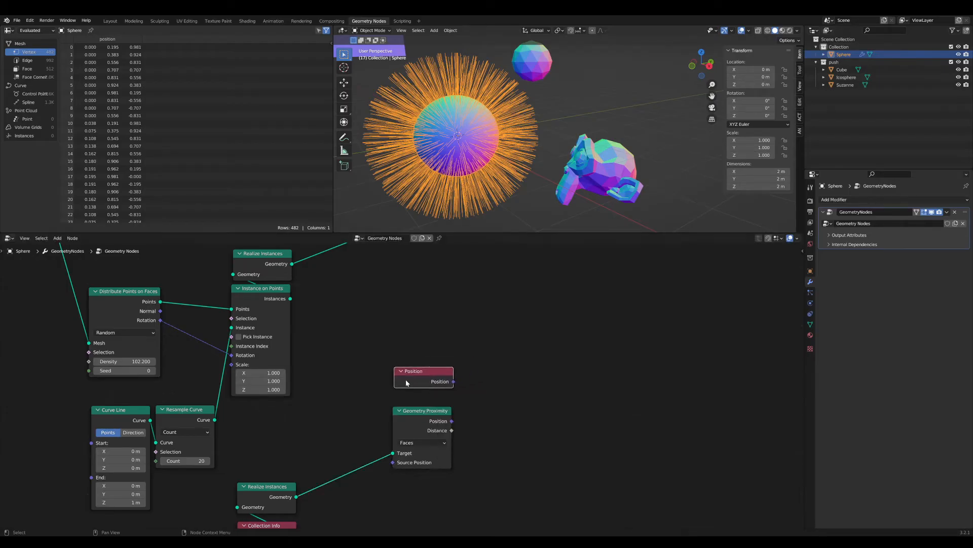
middle_drag(259, 258, 269, 311)
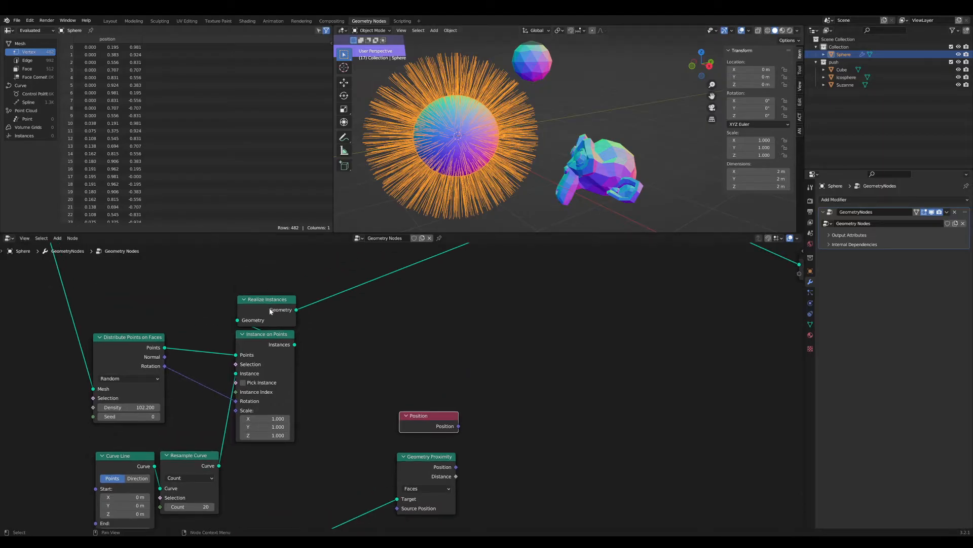
drag(269, 309, 270, 310)
drag(434, 427, 430, 426)
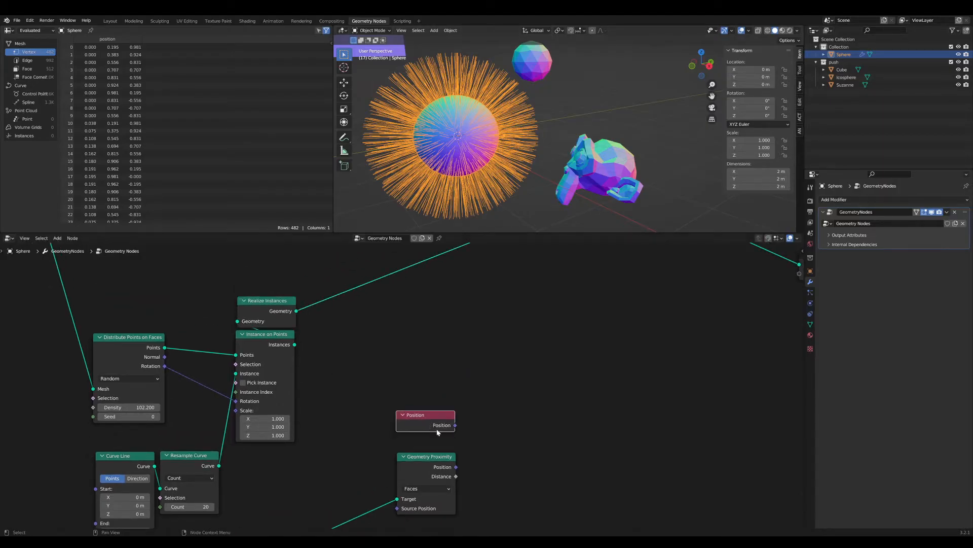
middle_drag(482, 425, 455, 390)
scroll(458, 391, up, 1)
key(Tab)
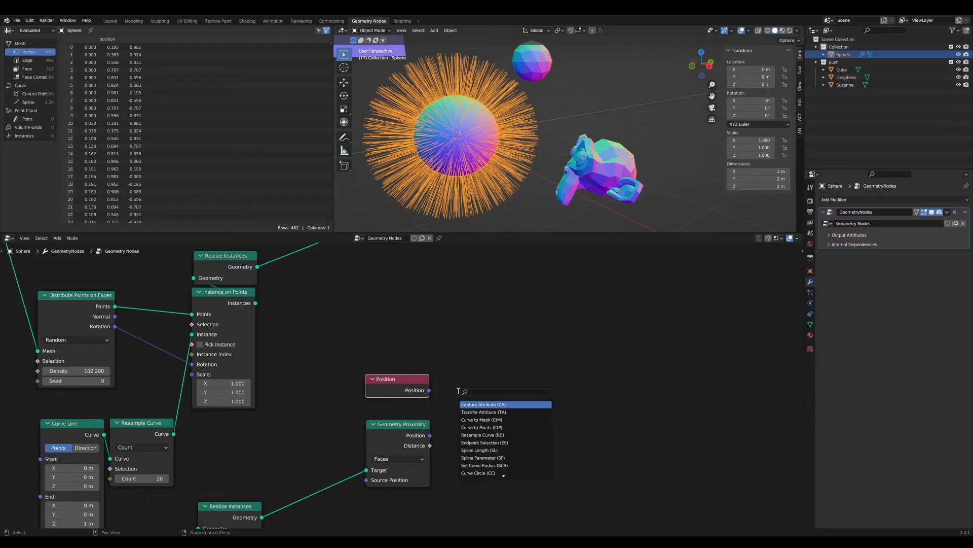
text(subtr)
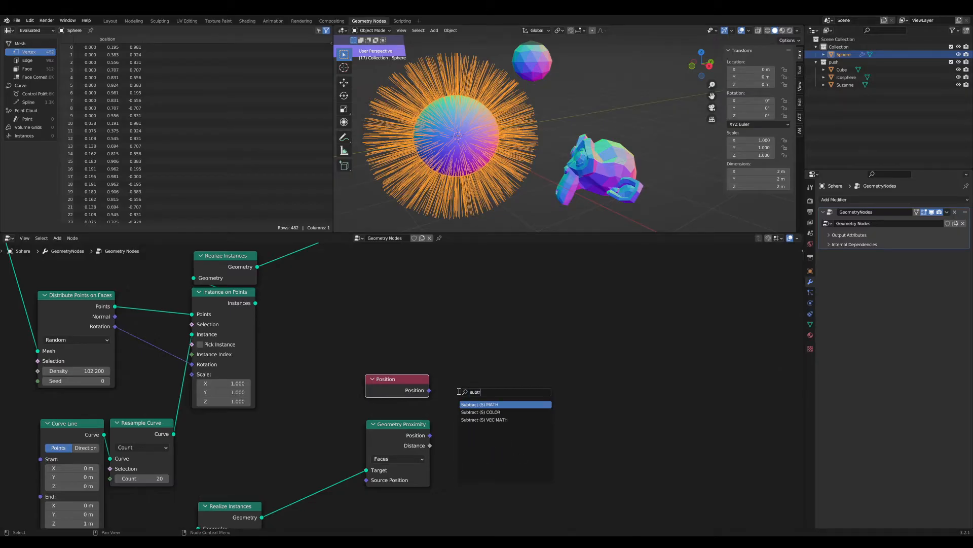
key(Return)
click(489, 390)
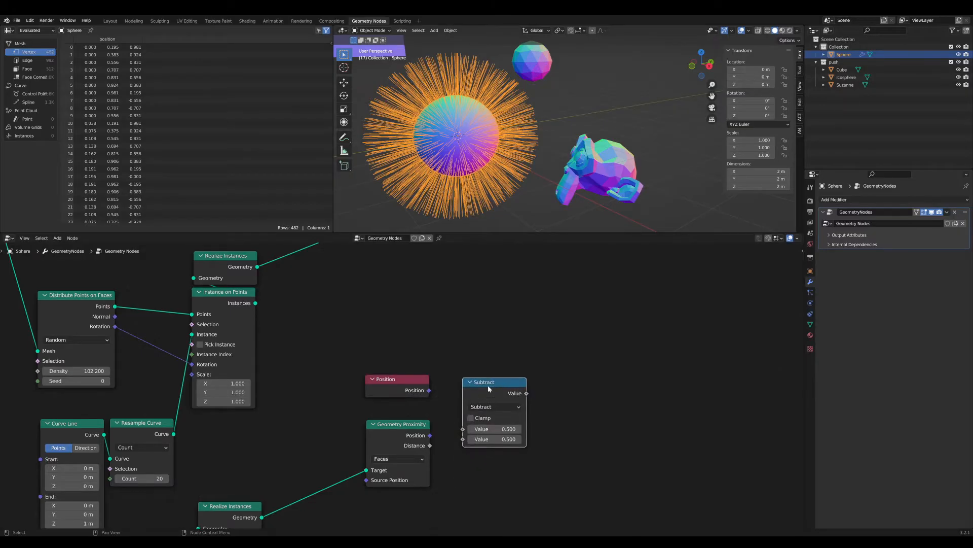
key(x)
Add a vector math Subtract node that subtracts Geometry Proximity's Position output from the Position node's output
key(Tab)
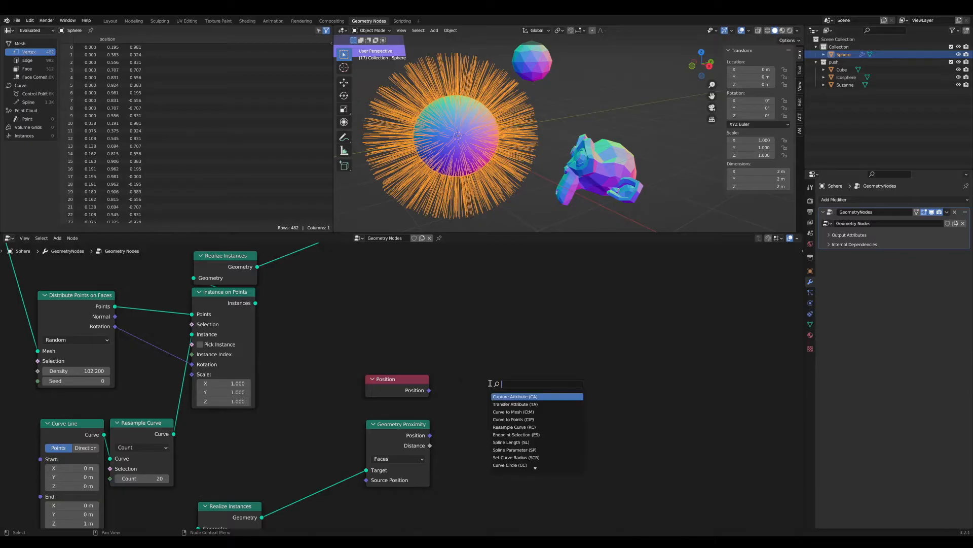
text(subtr)
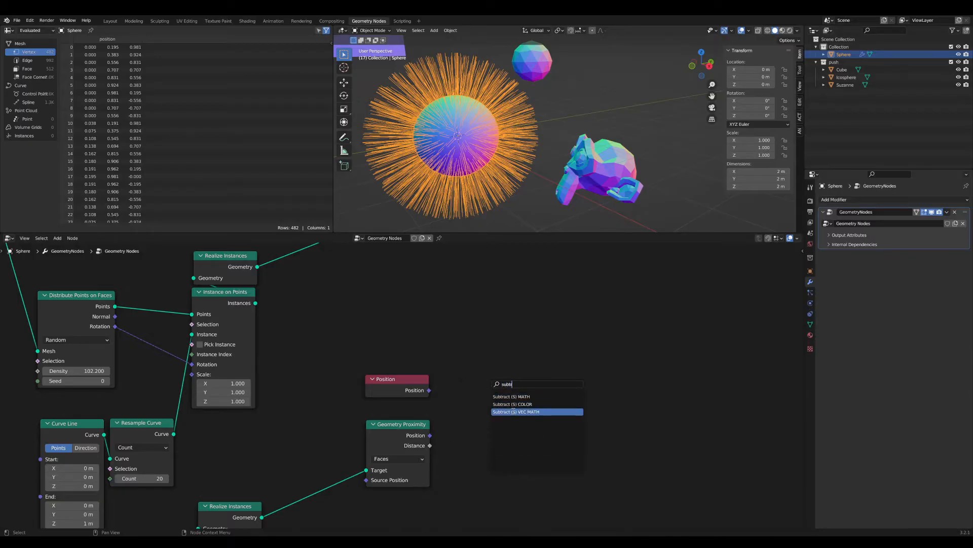
click(512, 411)
click(493, 401)
drag(476, 412, 465, 418)
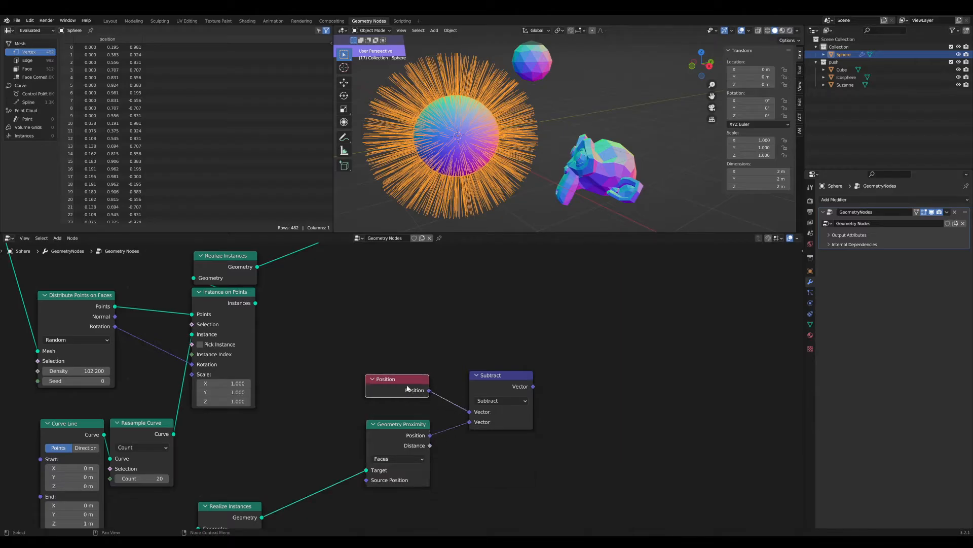
drag(485, 378, 486, 381)
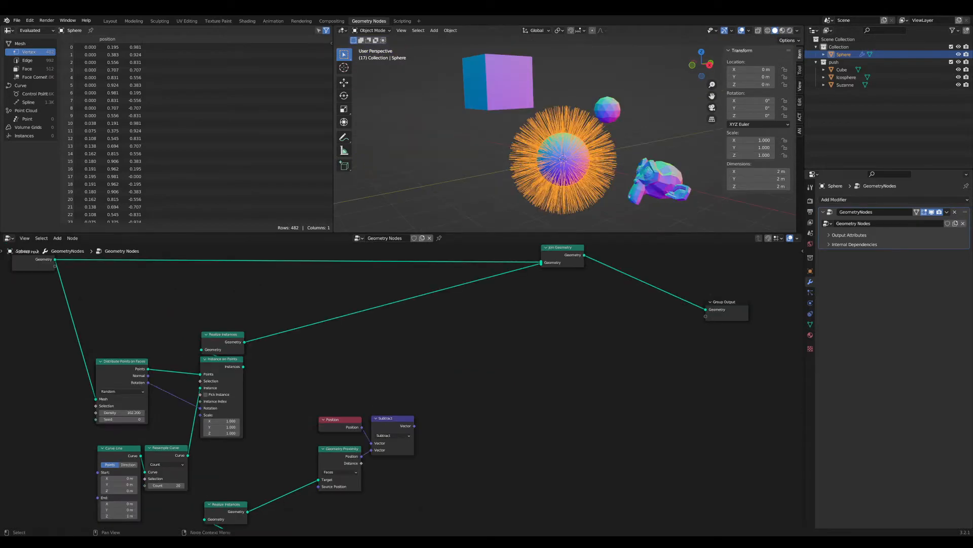
Insert a Set Position node on the link between the tendrils' Realize Instances node and Join Geometry
middle_drag(400, 326, 416, 345)
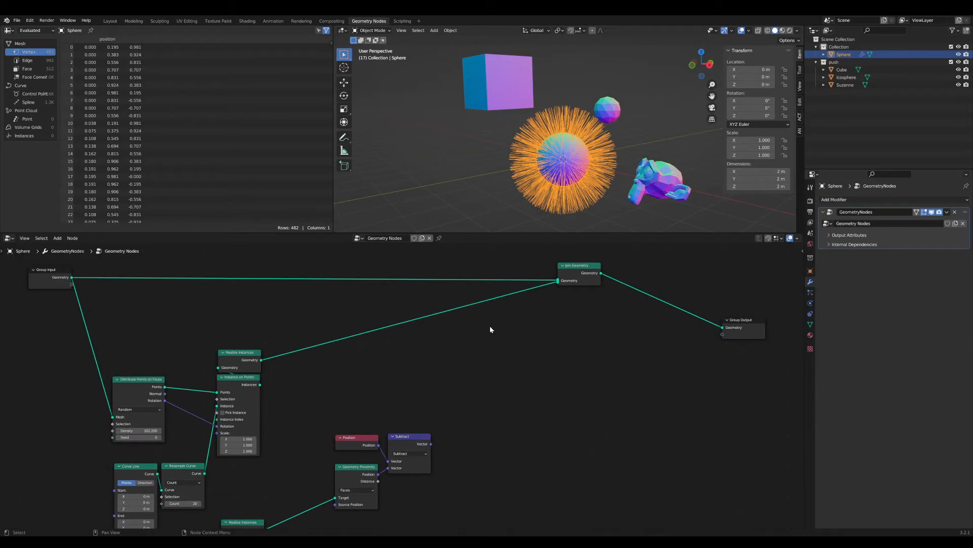
scroll(489, 328, up, 2)
key(shift+a)
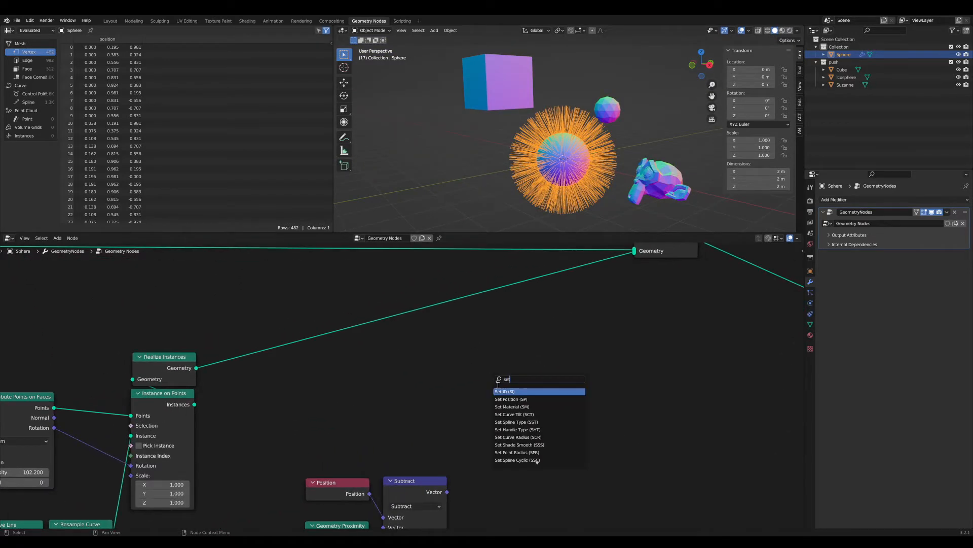
key(Return)
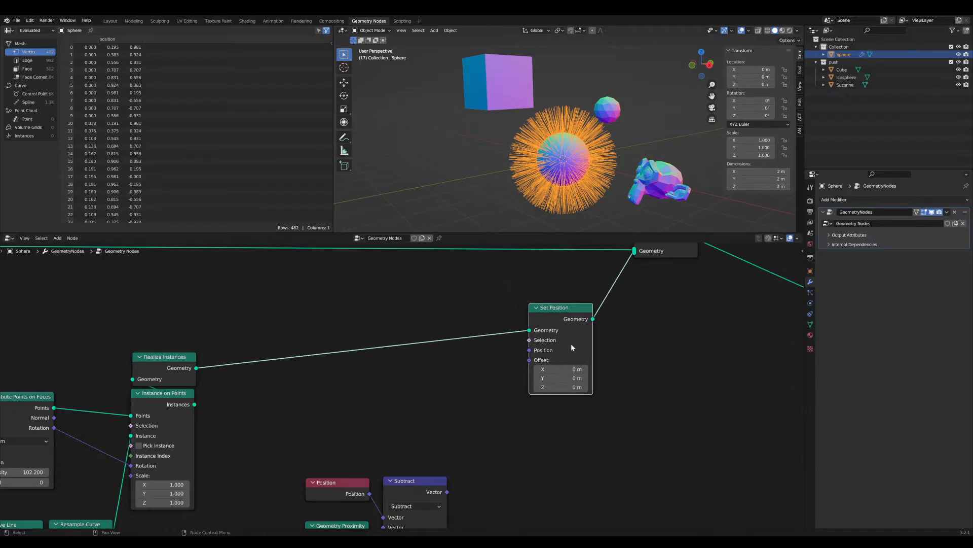
click(571, 343)
scroll(559, 394, down, 1)
scroll(560, 394, up, 2)
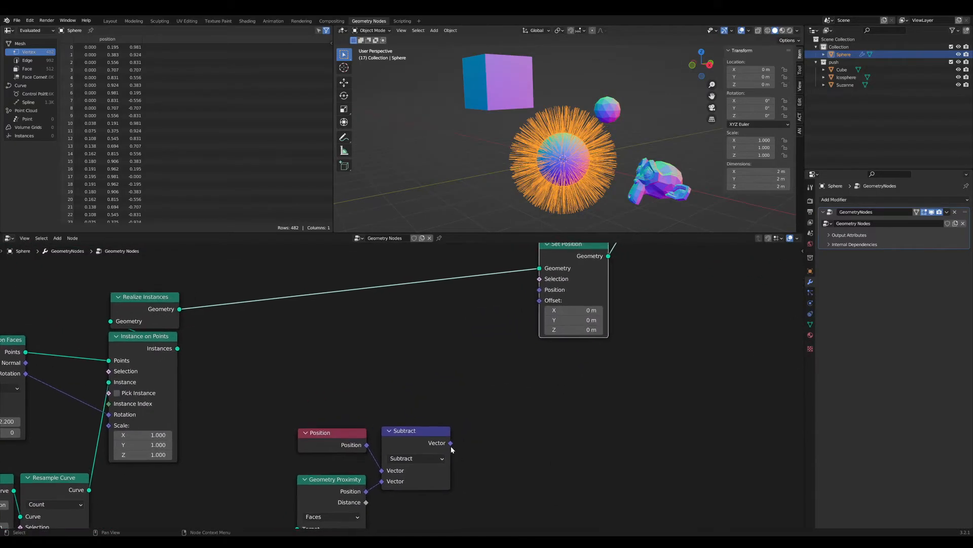
Connect the Subtract vector to Set Position's Offset, move Join Geometry further from Set Position, and inspect the displaced tendrils
drag(546, 303, 540, 300)
middle_drag(539, 300, 472, 401)
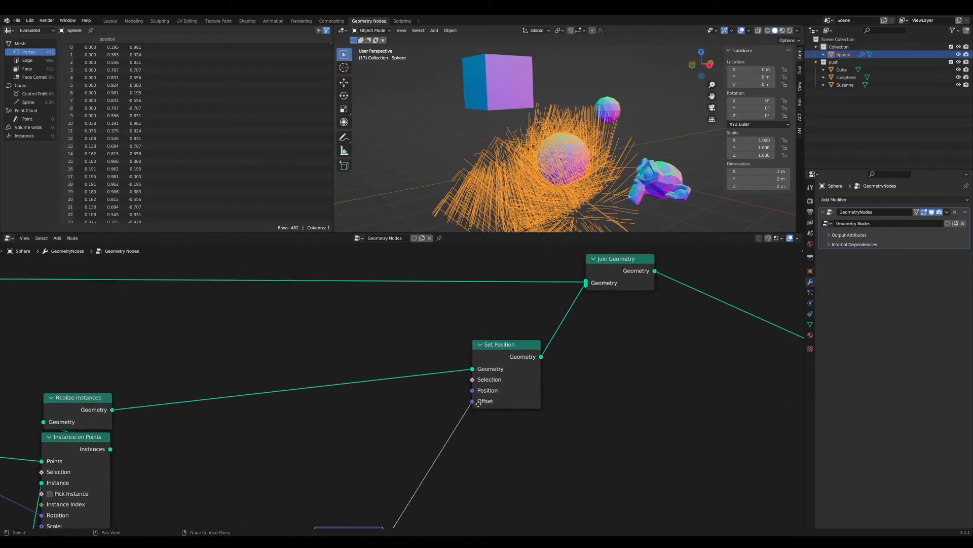
drag(526, 338, 534, 365)
middle_drag(533, 366, 452, 410)
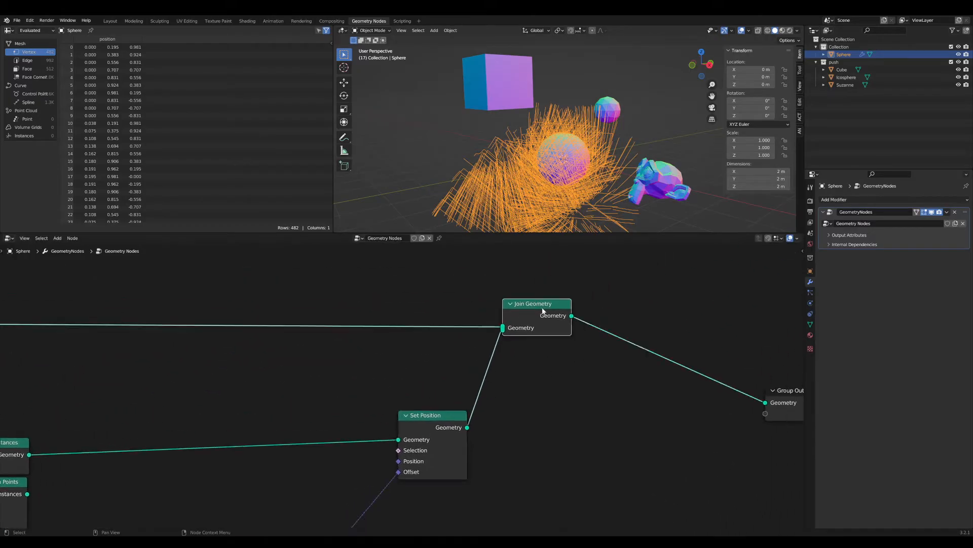
drag(543, 311, 603, 312)
middle_drag(556, 166, 497, 171)
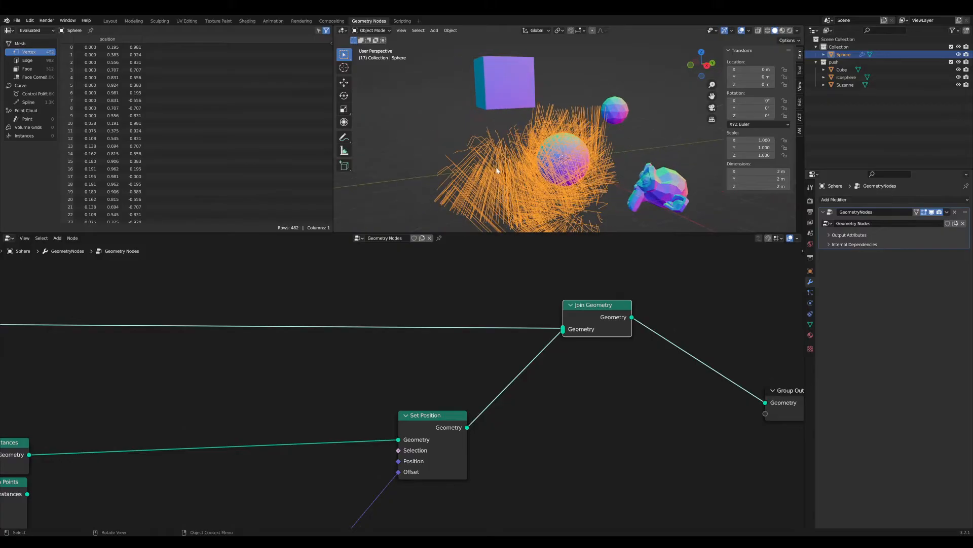
scroll(490, 153, down, 2)
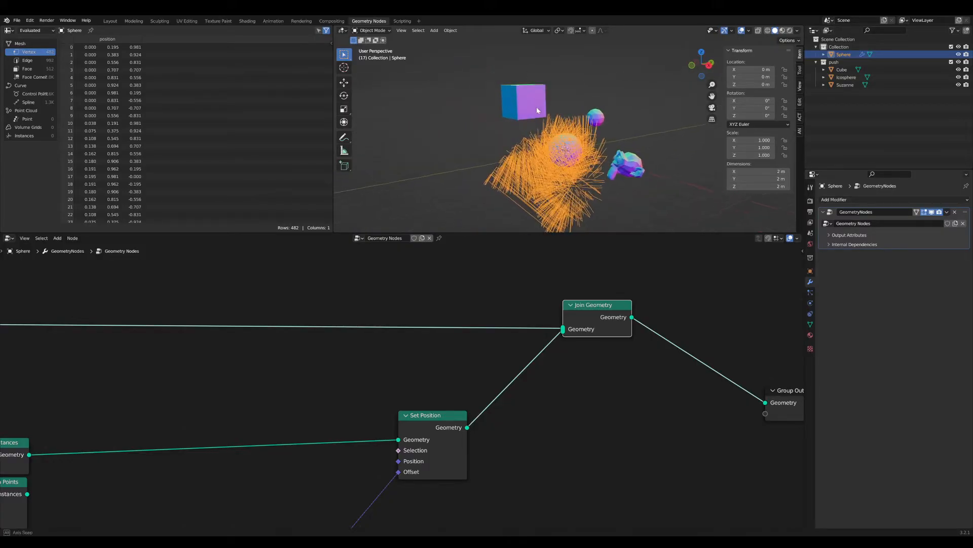
middle_drag(537, 107, 528, 93)
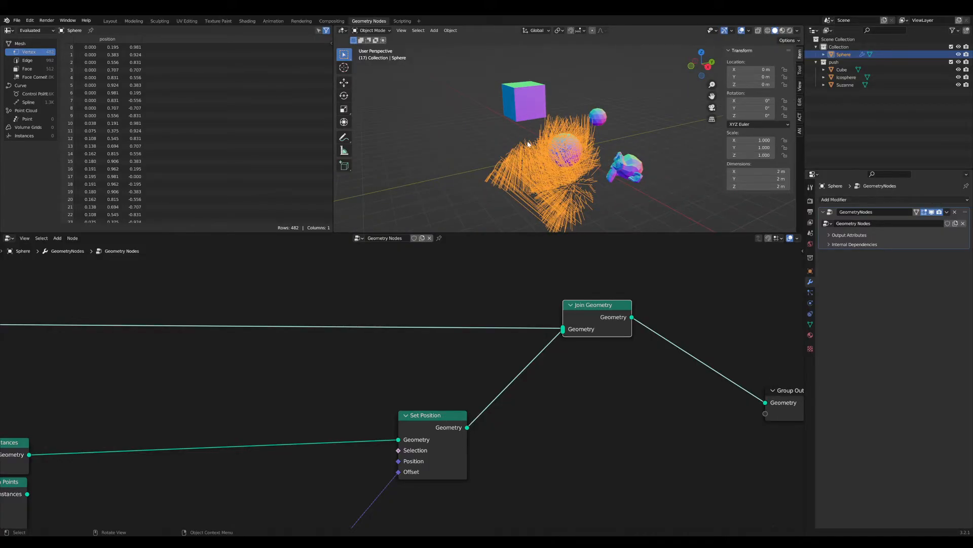
scroll(528, 144, up, 2)
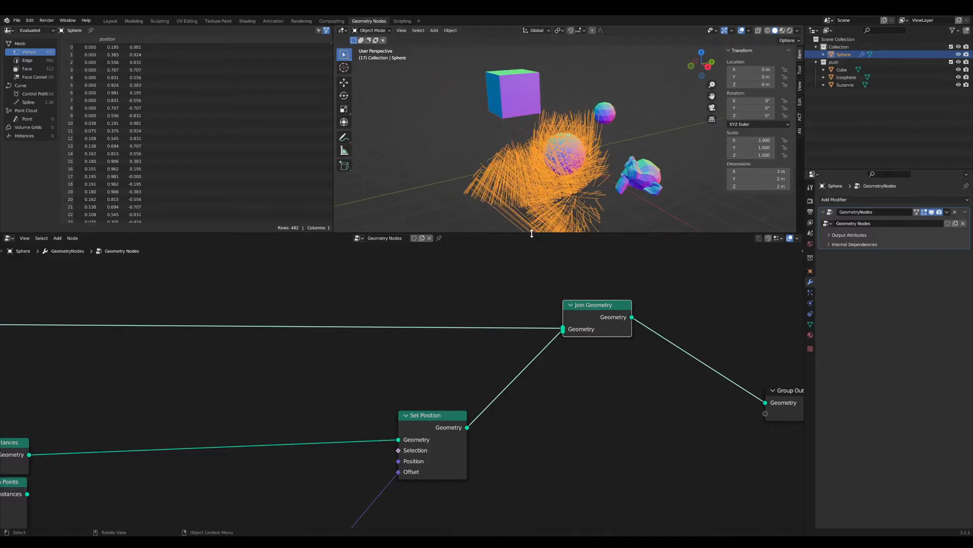
Enlarge the 3D viewport area, then tidy the Position, Subtract and Geometry Proximity nodes into a compact group
drag(532, 234, 530, 269)
middle_drag(520, 350, 482, 370)
scroll(482, 370, down, 7)
middle_drag(473, 459, 543, 366)
scroll(514, 413, up, 2)
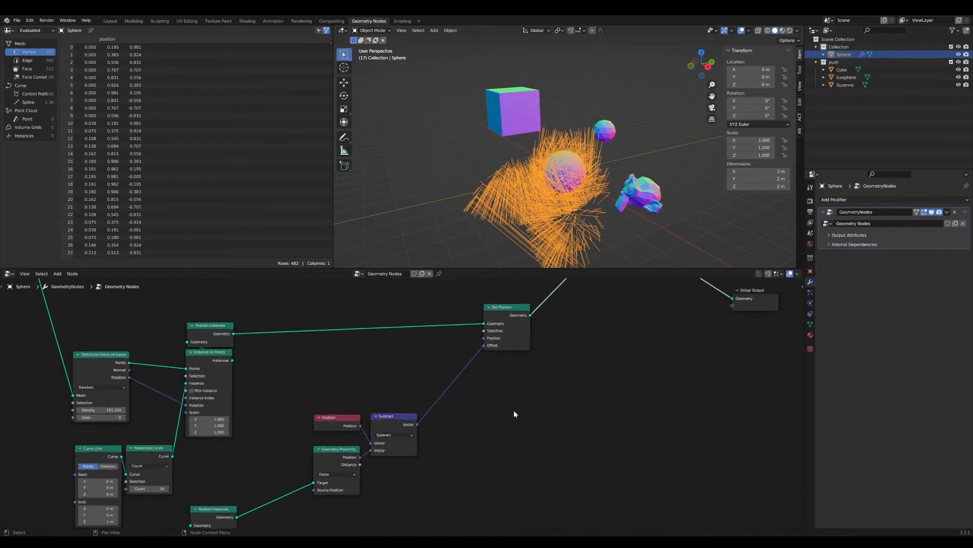
middle_drag(498, 431, 584, 386)
scroll(584, 386, up, 7)
drag(452, 403, 454, 436)
drag(596, 320, 416, 363)
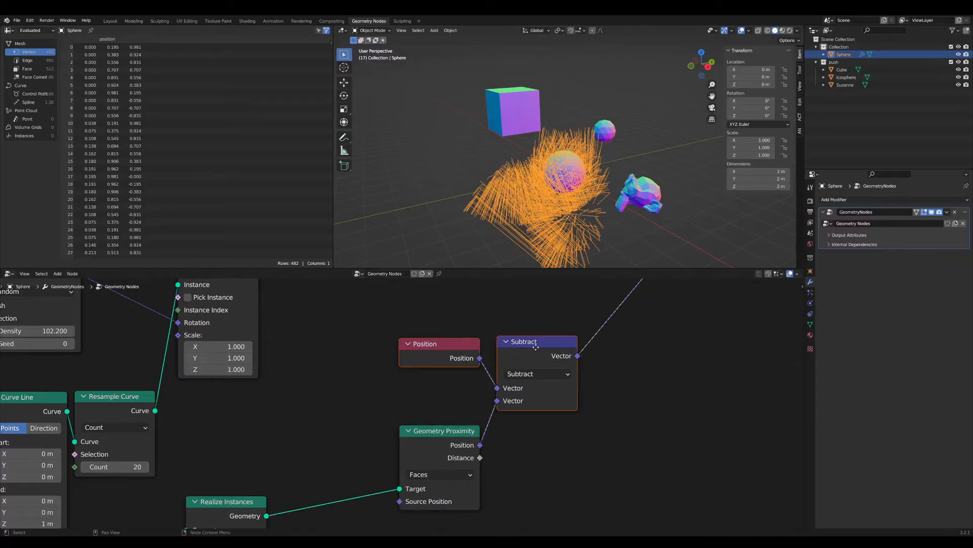
drag(535, 343, 534, 339)
Move the Set Position node further from Subtract to make room between them
middle_drag(604, 371, 476, 398)
scroll(476, 398, down, 5)
scroll(476, 398, down, 1)
middle_drag(514, 373, 435, 426)
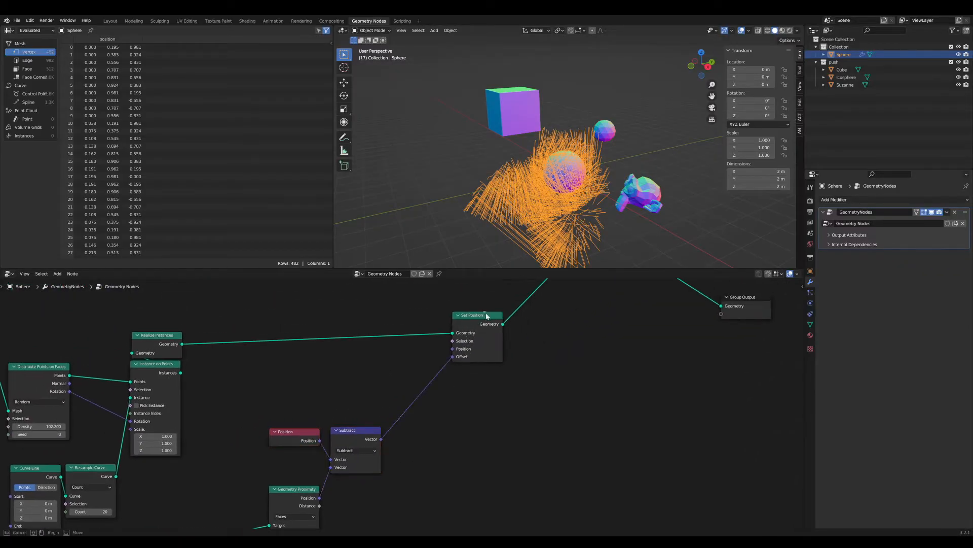
drag(489, 321, 546, 329)
scroll(382, 467, up, 2)
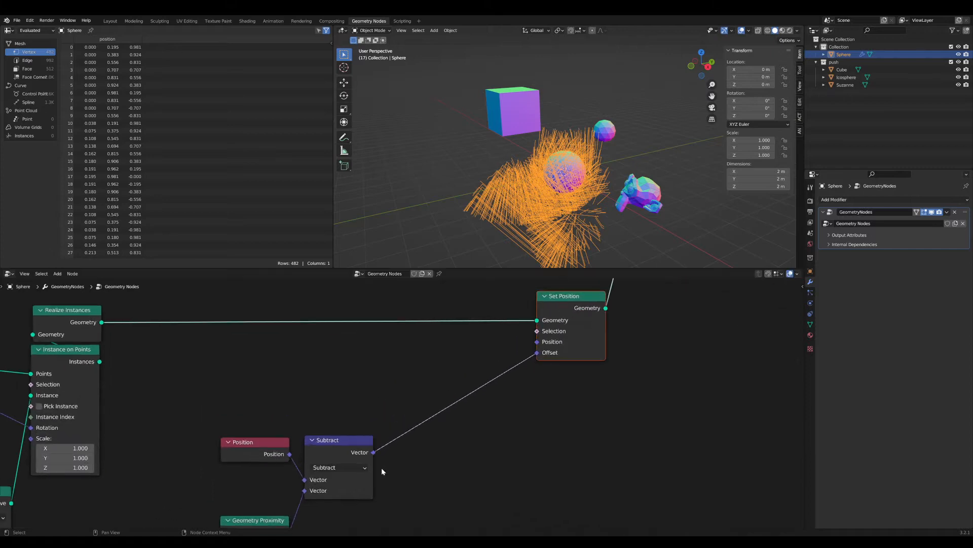
Insert a vector math Scale node on the link between Subtract and Set Position's Offset
middle_drag(381, 467, 417, 410)
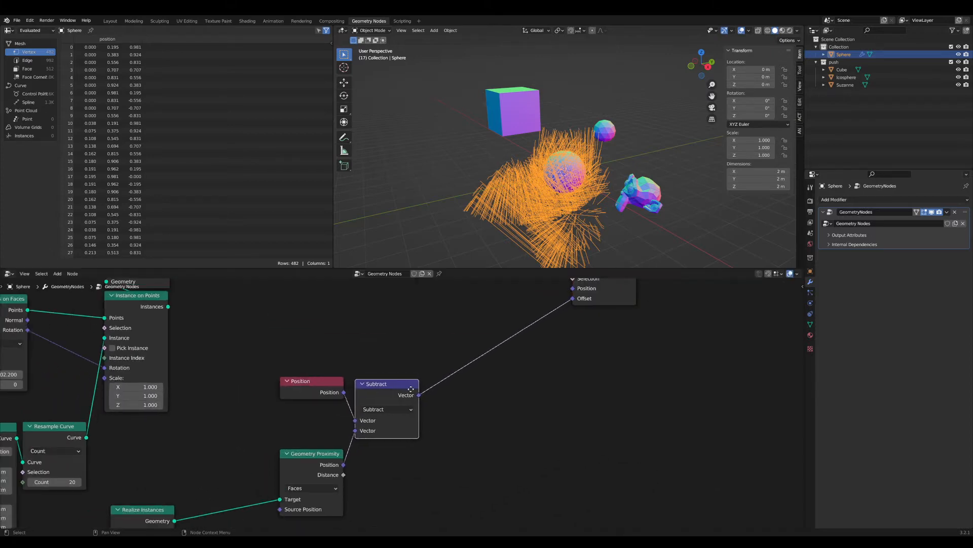
scroll(442, 380, up, 1)
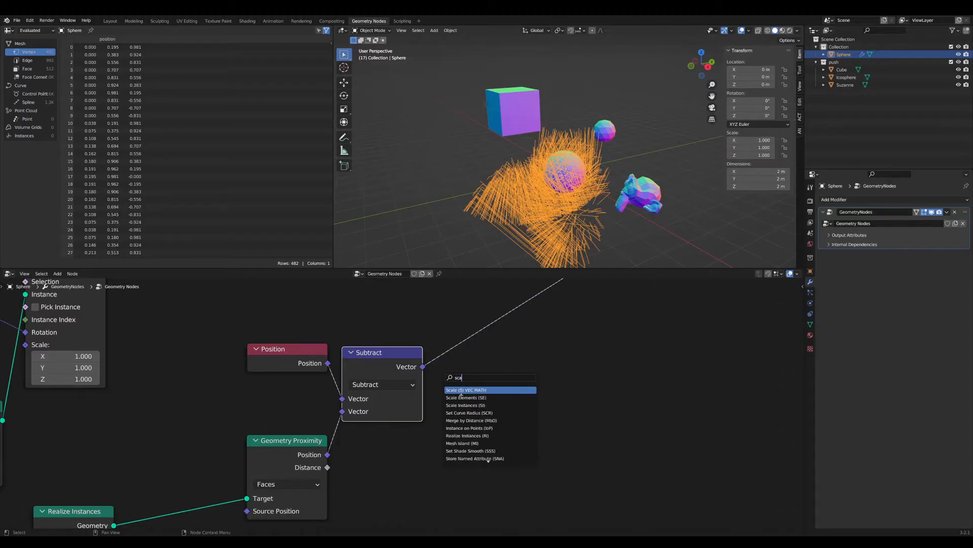
key(Return)
click(499, 380)
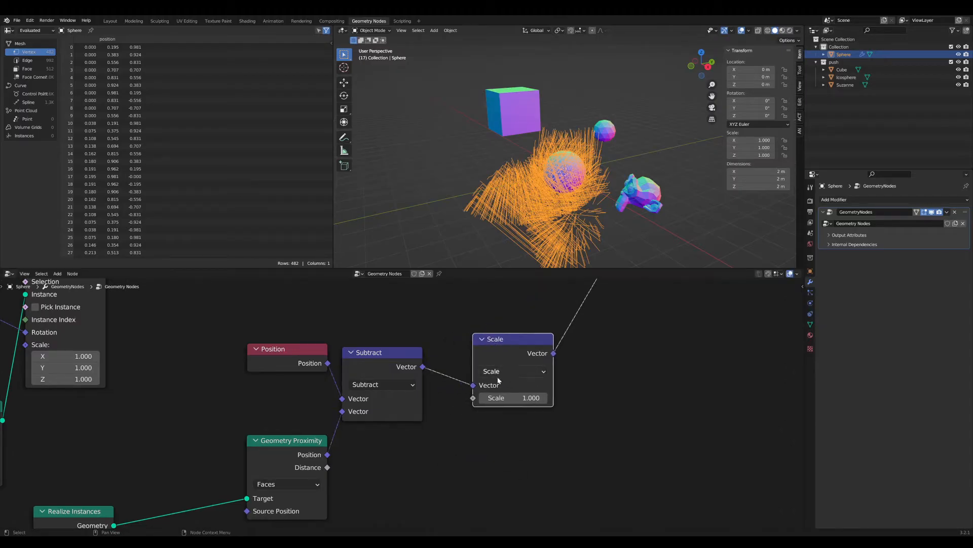
Connect Geometry Proximity's Distance output to the Scale node's Scale input and inspect the tendrils around the objects
scroll(348, 449, up, 1)
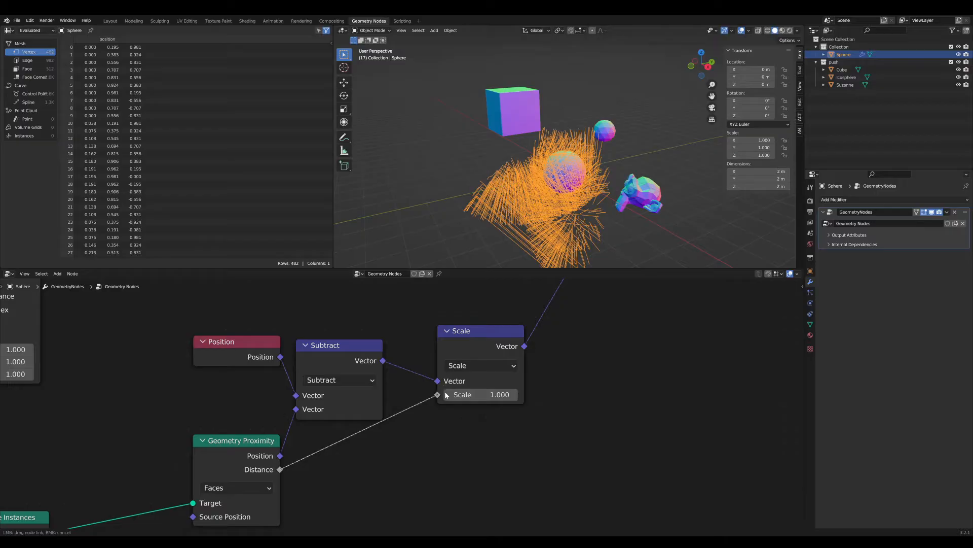
drag(446, 395, 446, 395)
middle_drag(598, 207, 471, 213)
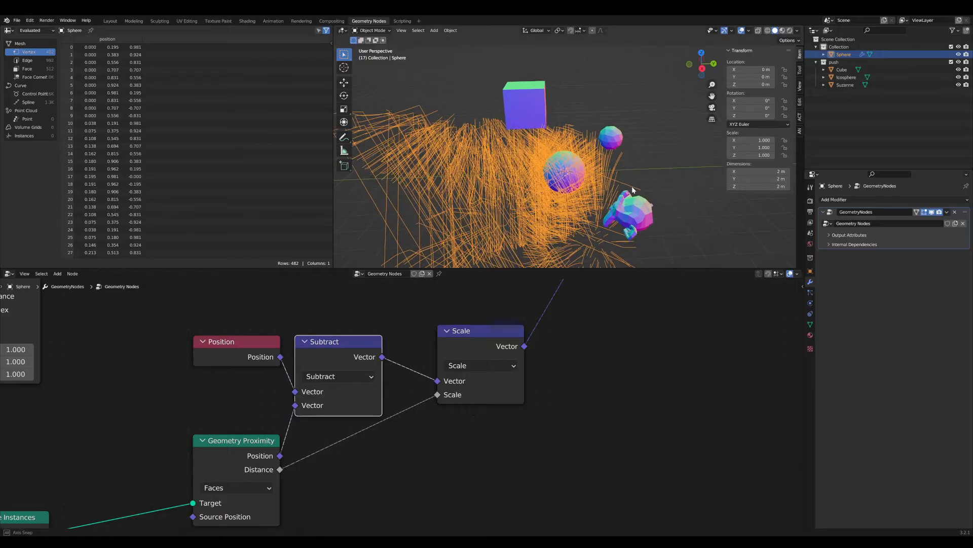
middle_drag(632, 187, 574, 159)
scroll(564, 159, up, 2)
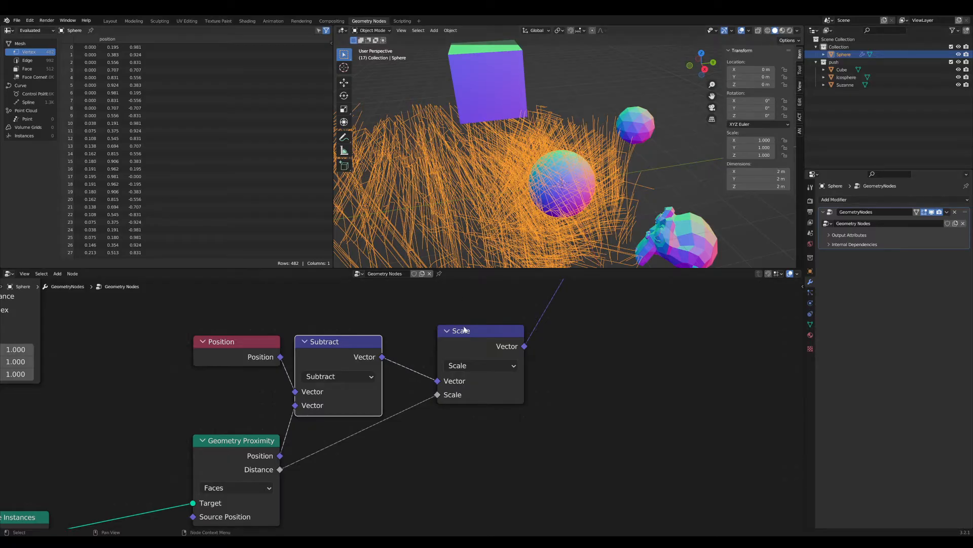
Reposition the Subtract and Scale nodes beside Position, leaving a gap between the two math nodes
drag(465, 330, 444, 344)
drag(329, 354, 346, 349)
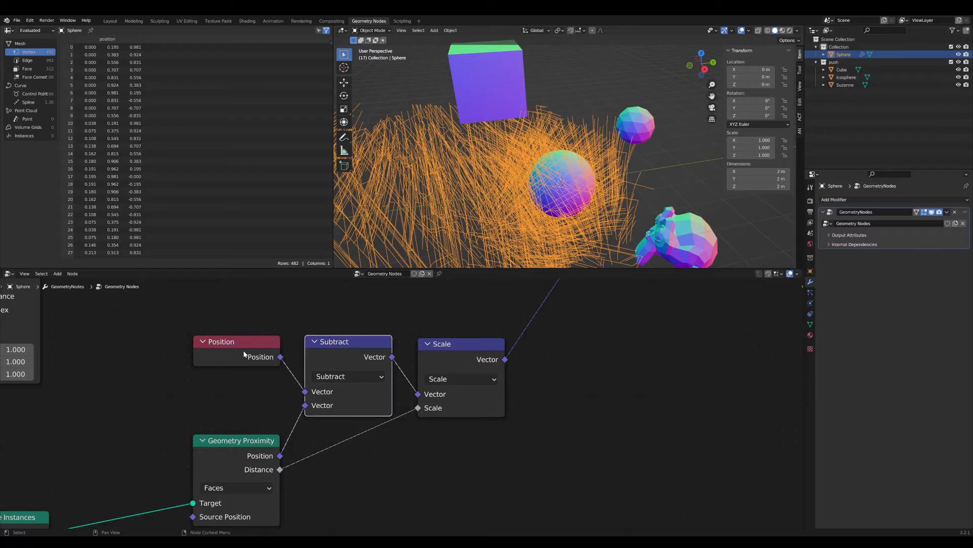
middle_drag(550, 122, 569, 131)
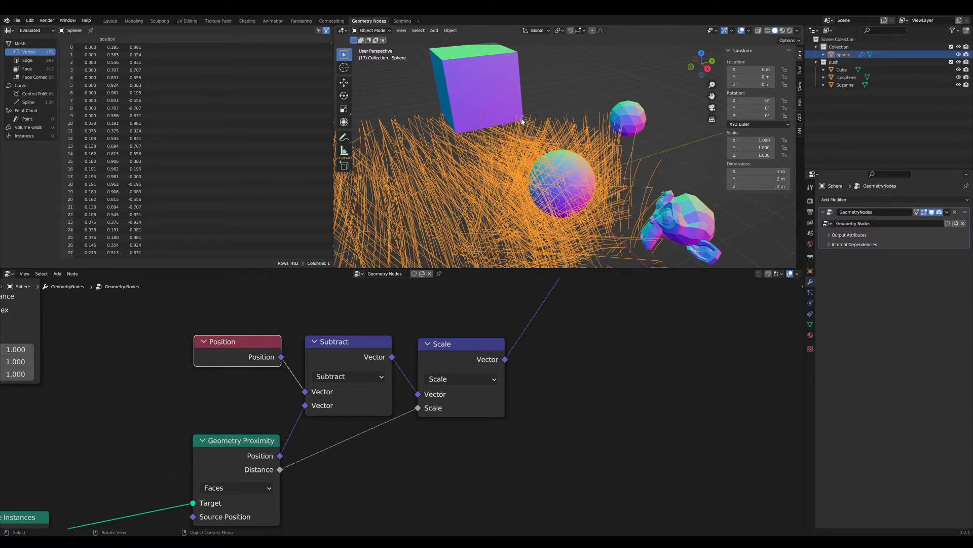
scroll(435, 403, down, 1)
middle_drag(445, 393, 467, 348)
scroll(467, 341, up, 2)
drag(471, 300, 492, 303)
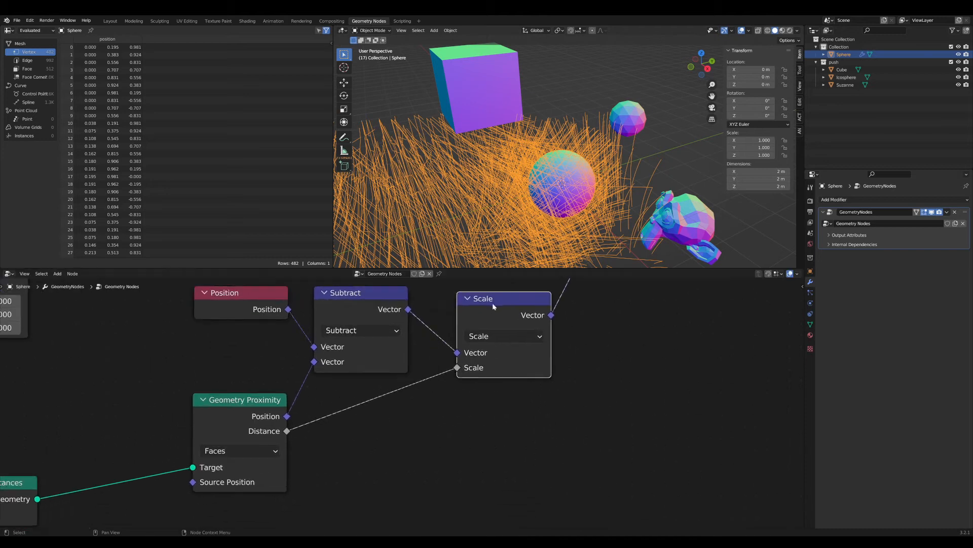
Nudge the Position and Geometry Proximity nodes to leave free space below the Subtract node
middle_drag(433, 364, 479, 383)
click(434, 315)
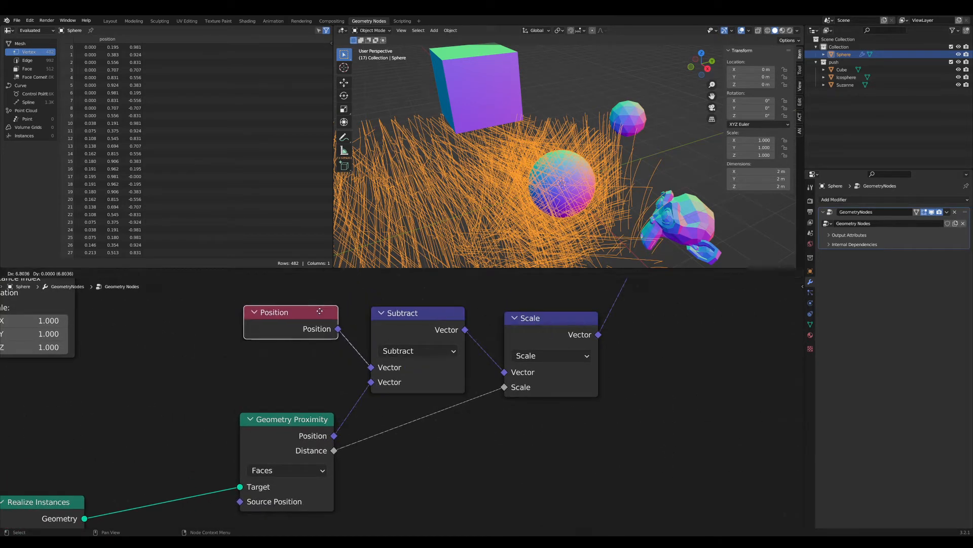
drag(319, 311, 326, 309)
middle_drag(415, 446, 447, 402)
drag(302, 400, 299, 407)
middle_drag(420, 403, 420, 403)
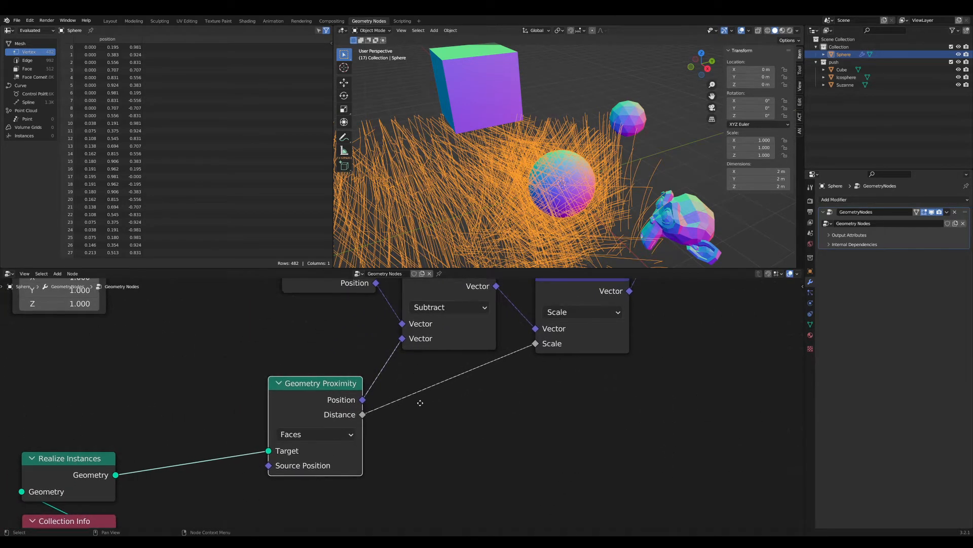
Add a Map Range node on the link between Geometry Proximity's Distance and the Scale input
scroll(420, 403, up, 1)
key(shift+a)
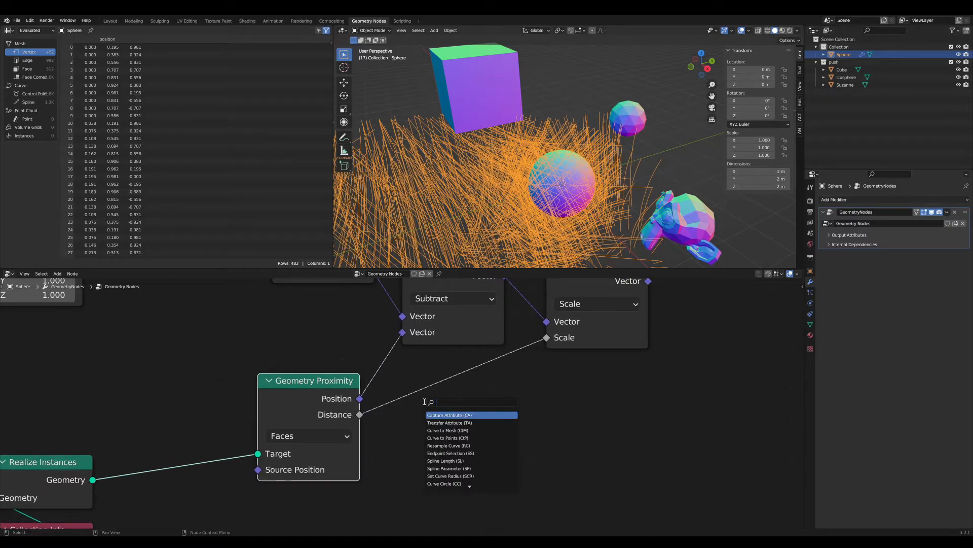
text(map)
key(Return)
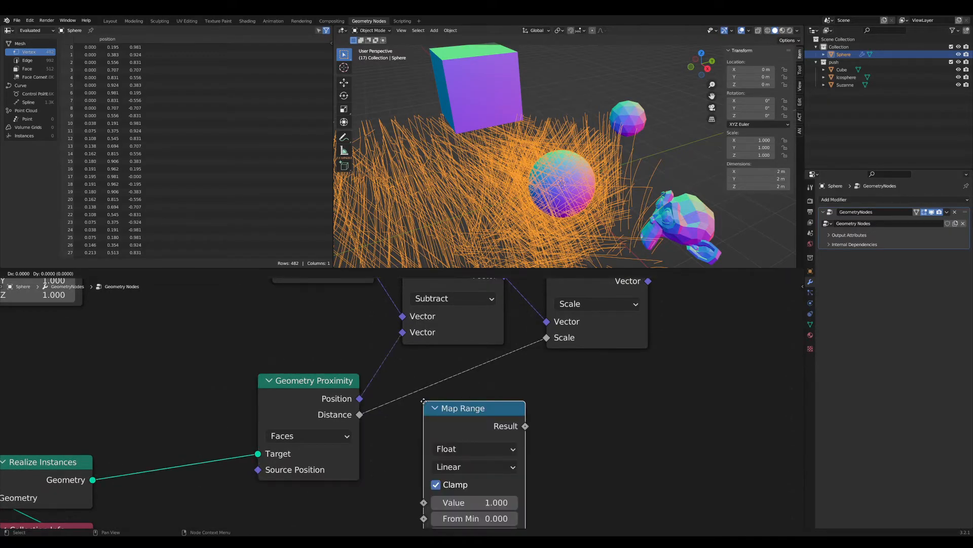
click(417, 377)
drag(451, 386, 444, 373)
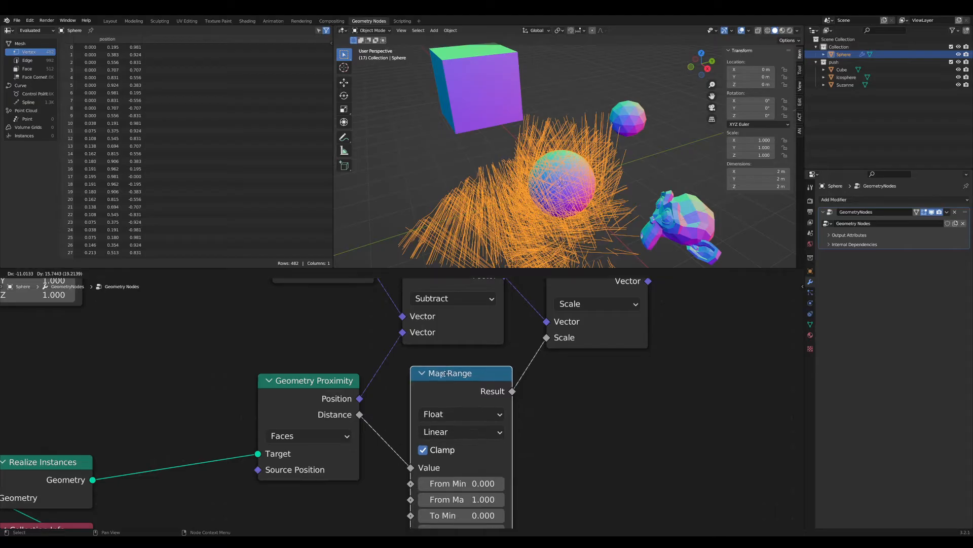
Widen the Map Range node and invert its output by setting To Min to 1 and To Max to 0
scroll(465, 455, down, 1)
middle_drag(466, 454, 437, 390)
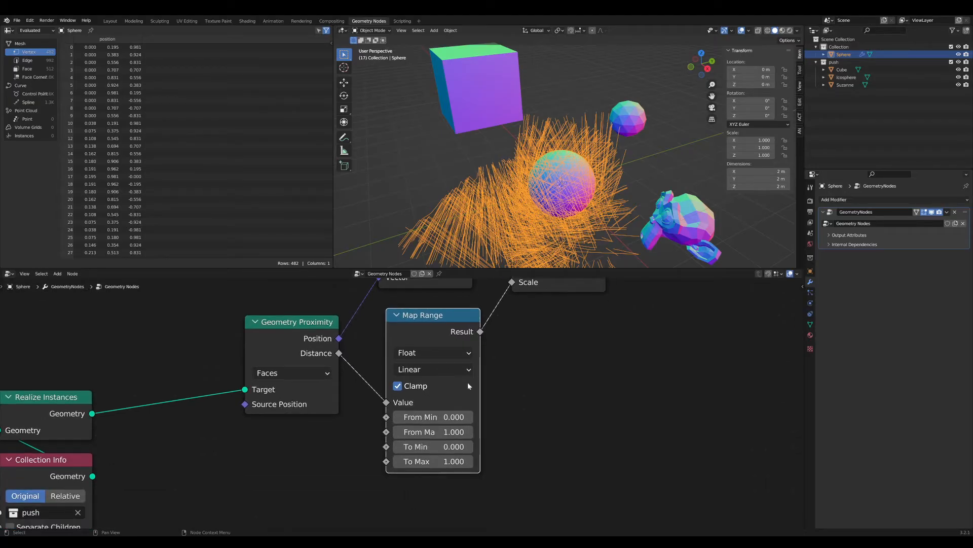
drag(479, 385, 489, 386)
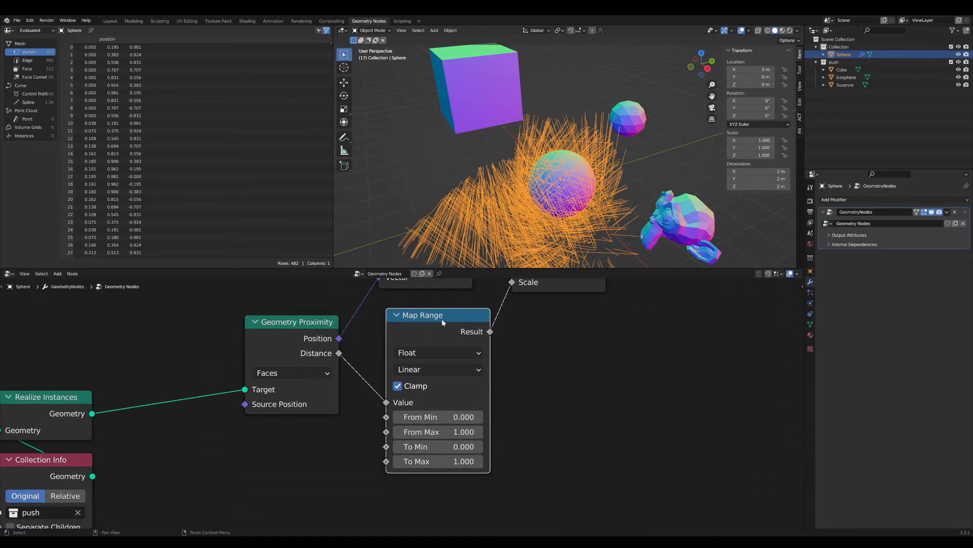
drag(443, 321, 437, 321)
scroll(440, 431, up, 2)
middle_drag(450, 460, 434, 416)
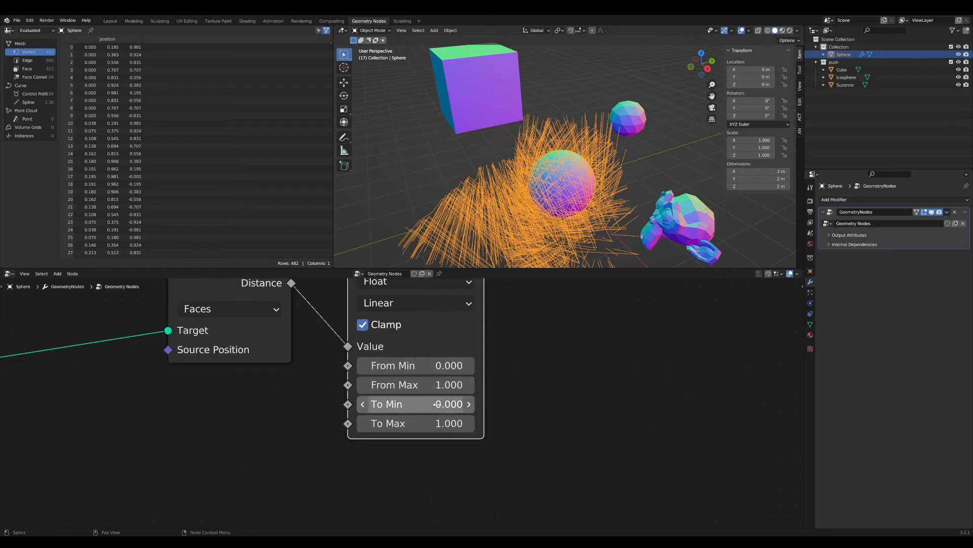
key(Return)
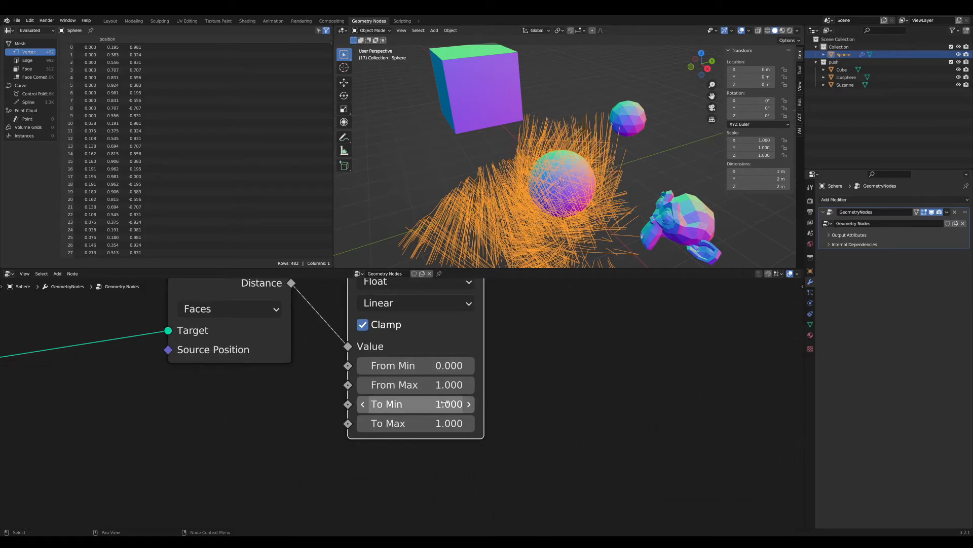
text(0)
key(Return)
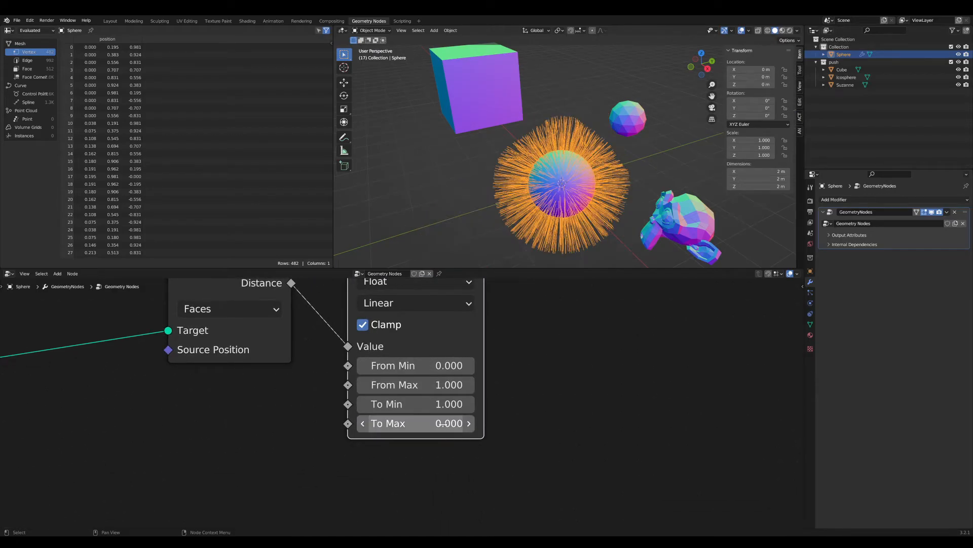
Select the Suzanne monkey head in the viewport and move it closer to the sphere's tendrils
middle_drag(472, 218, 456, 172)
scroll(485, 162, down, 5)
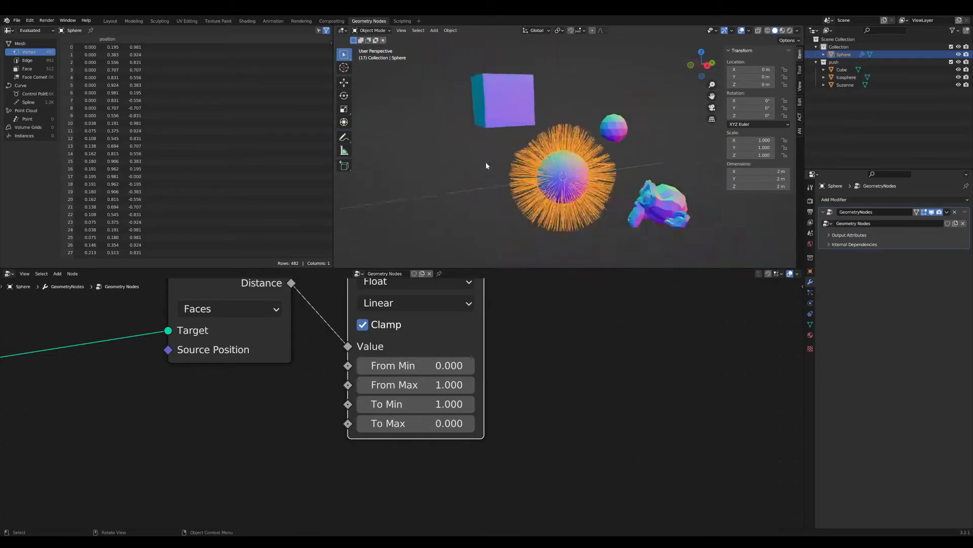
click(637, 190)
scroll(637, 190, up, 4)
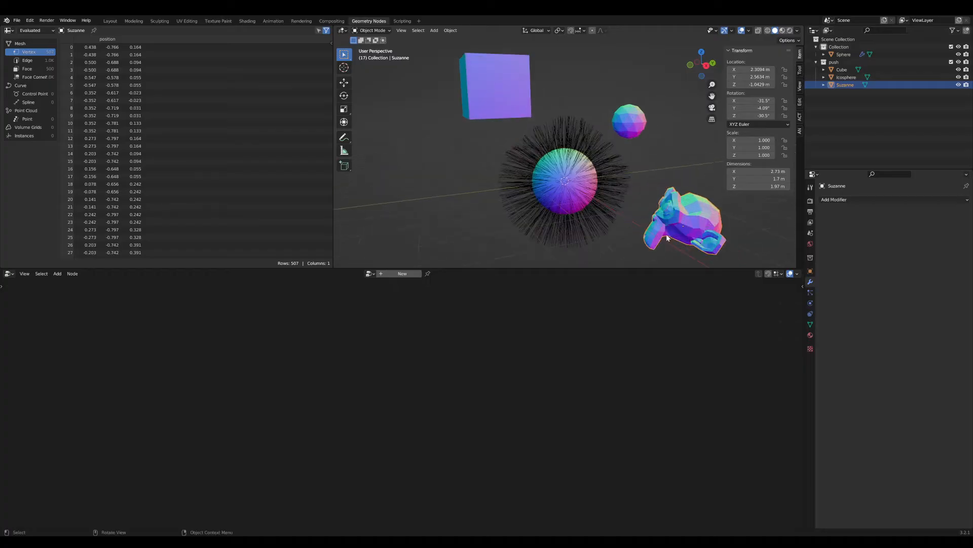
key(g)
click(652, 226)
Reposition Suzanne again near the sphere while checking how the closest tendrils respond
middle_drag(652, 226, 627, 249)
scroll(653, 230, up, 3)
scroll(640, 231, down, 2)
click(546, 163)
click(607, 210)
key(g)
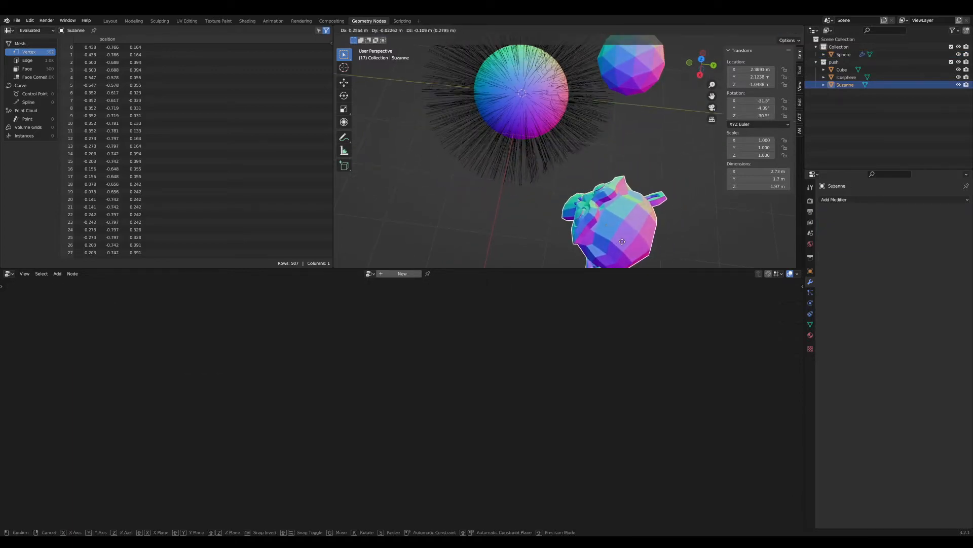
click(617, 230)
Select the sphere and raise the Map Range node's From Max to 1.430
click(551, 124)
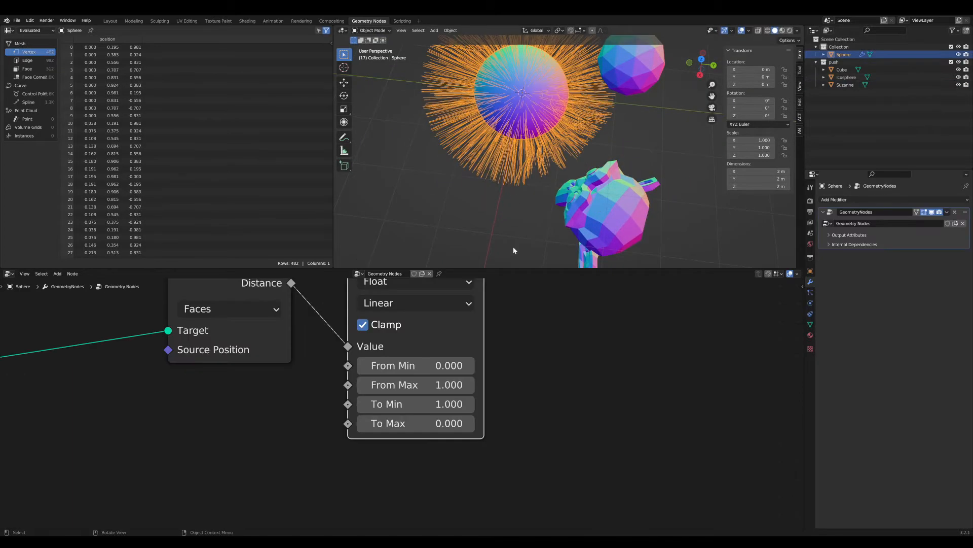
scroll(477, 361, down, 4)
scroll(495, 421, up, 2)
middle_drag(477, 361, 491, 411)
scroll(491, 410, up, 1)
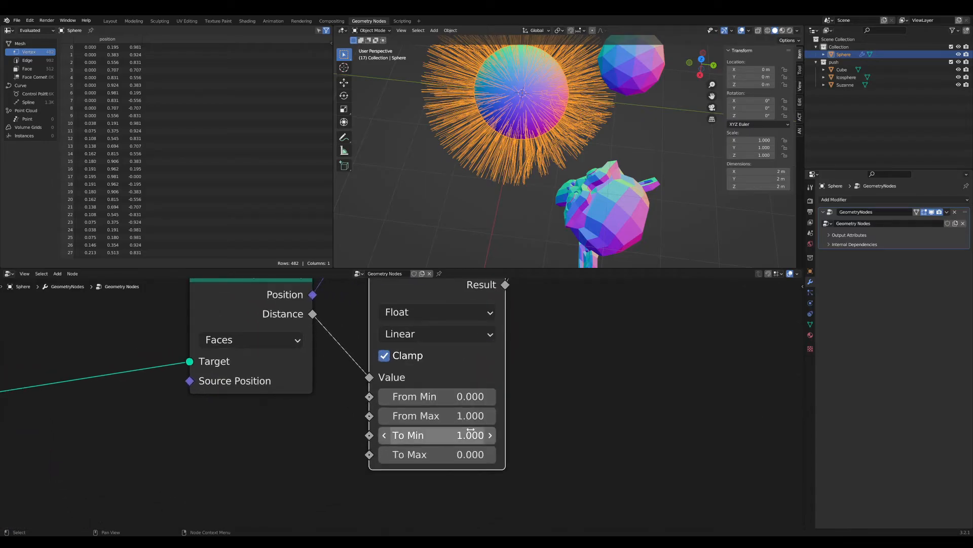
drag(459, 415, 479, 416)
scroll(613, 347, down, 4)
middle_drag(533, 380, 524, 473)
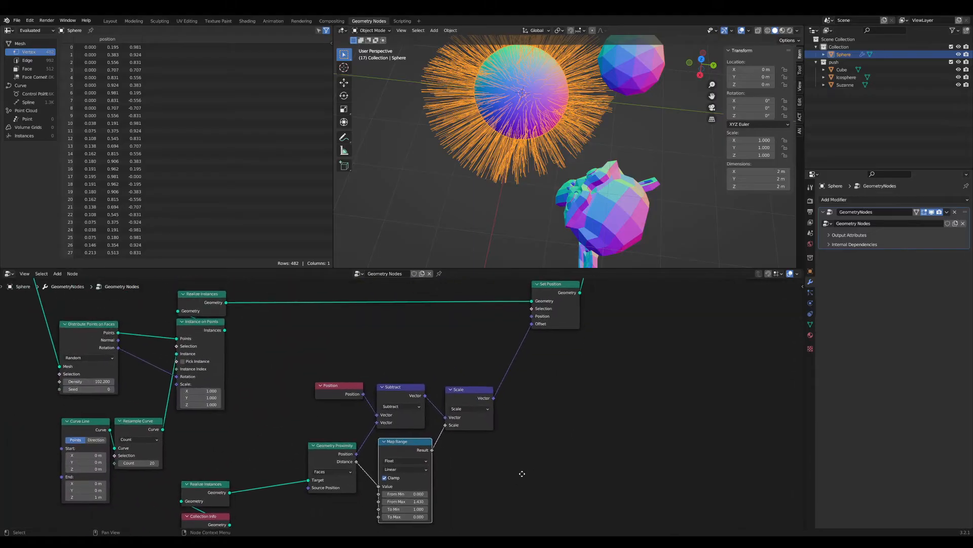
Examine the bent tendrils on the sphere up close from several angles
scroll(525, 405, down, 5)
middle_drag(485, 130, 561, 157)
scroll(561, 157, up, 5)
scroll(482, 362, down, 2)
scroll(482, 362, up, 1)
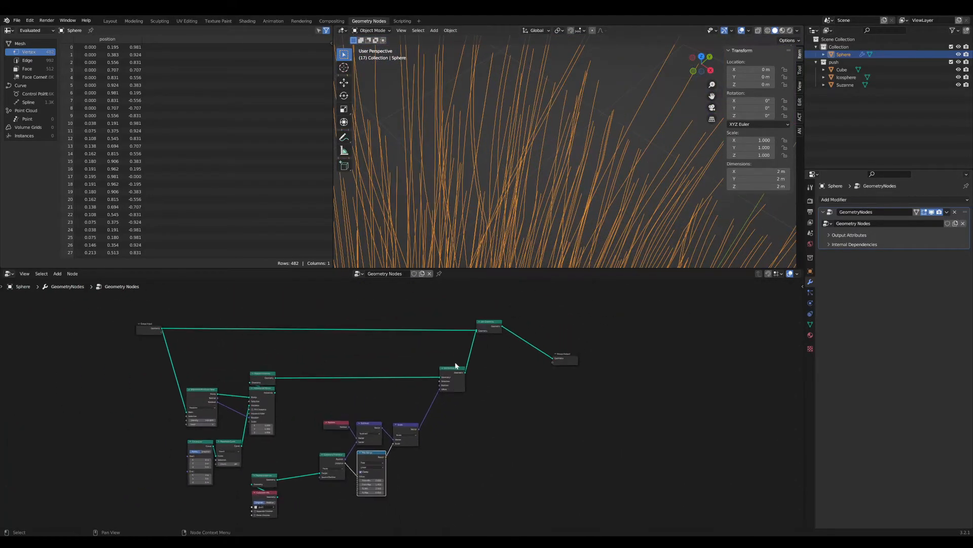
scroll(500, 174, down, 5)
scroll(501, 174, up, 8)
middle_drag(554, 166, 561, 159)
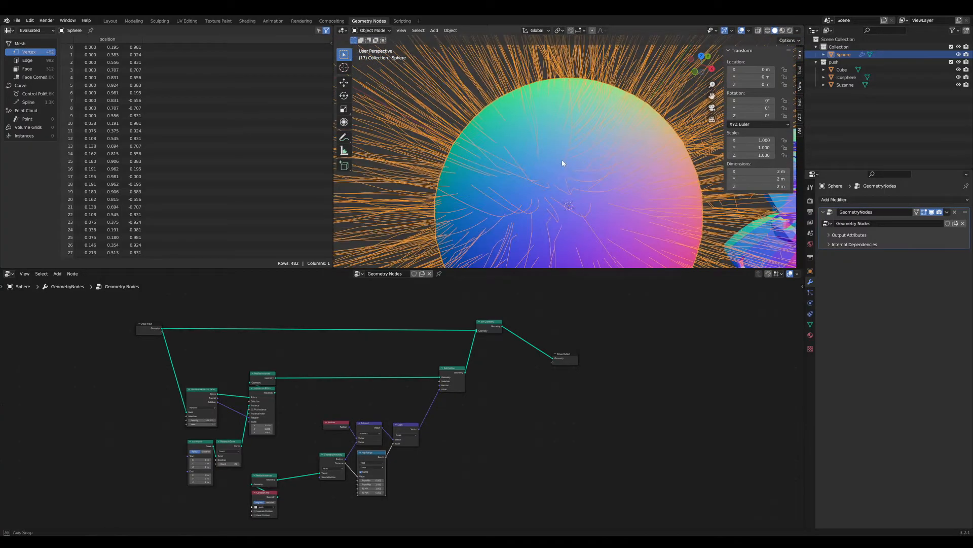
scroll(412, 370, up, 4)
Move Join Geometry and Group Output further from Set Position to make room for another node
mouse_move(428, 368)
middle_down()
mouse_move(467, 365)
mouse_move(421, 380)
middle_up()
scroll(421, 380, up, 2)
middle_drag(487, 344, 376, 382)
scroll(376, 382, down, 5)
drag(575, 416, 617, 313)
Insert a Curve to Mesh node on the link between Set Position and Join Geometry
scroll(494, 433, up, 3)
key(Tab)
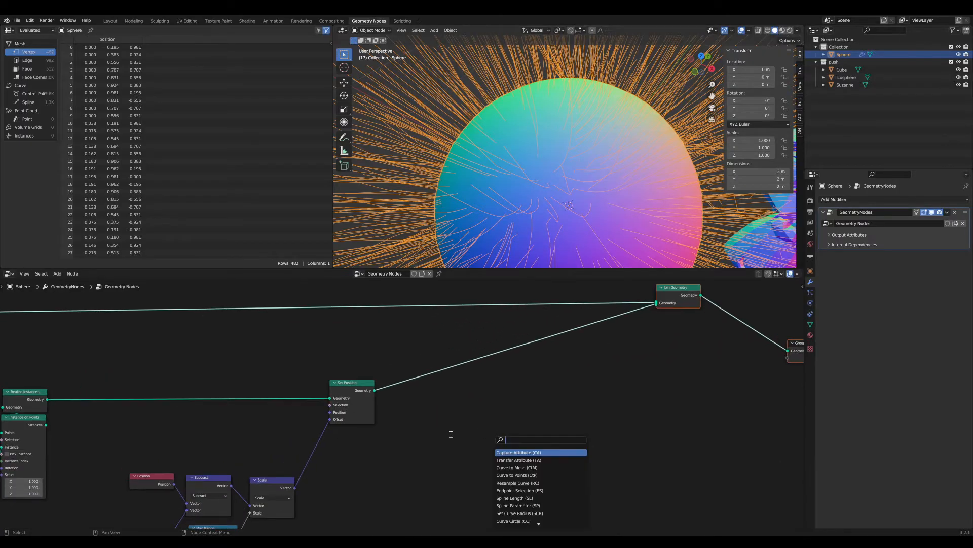
key(Return)
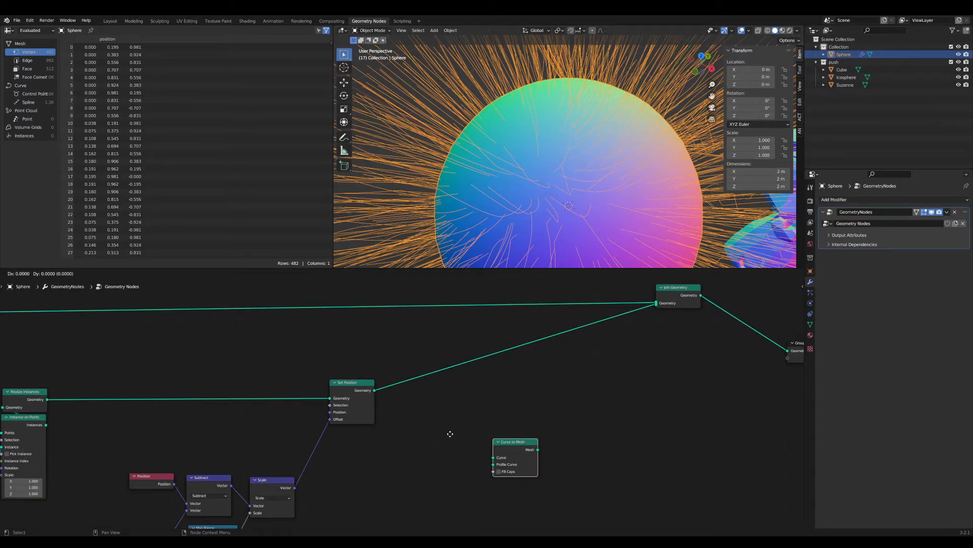
click(568, 342)
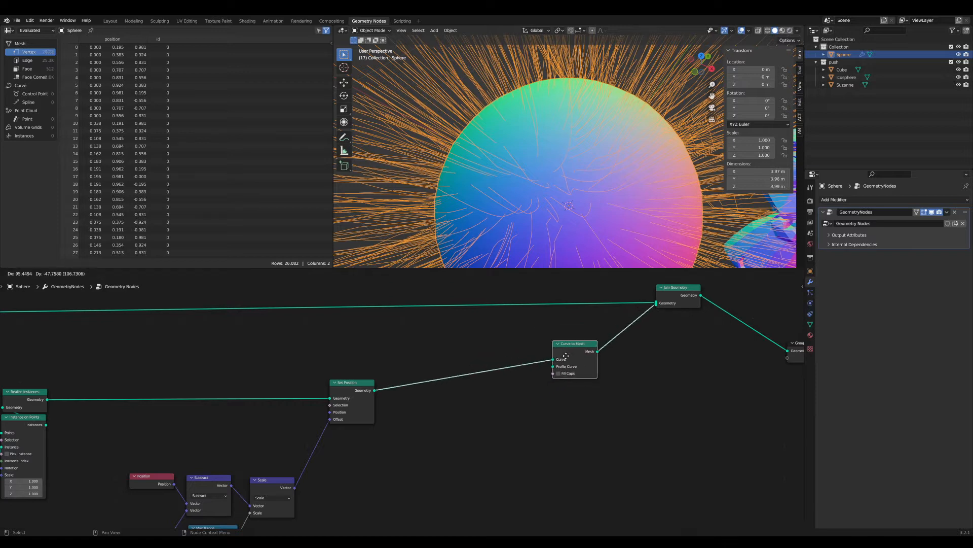
Add a Curve Circle node and connect its Curve output to the Profile Curve input of Curve to Mesh
scroll(543, 452, up, 2)
key(Tab)
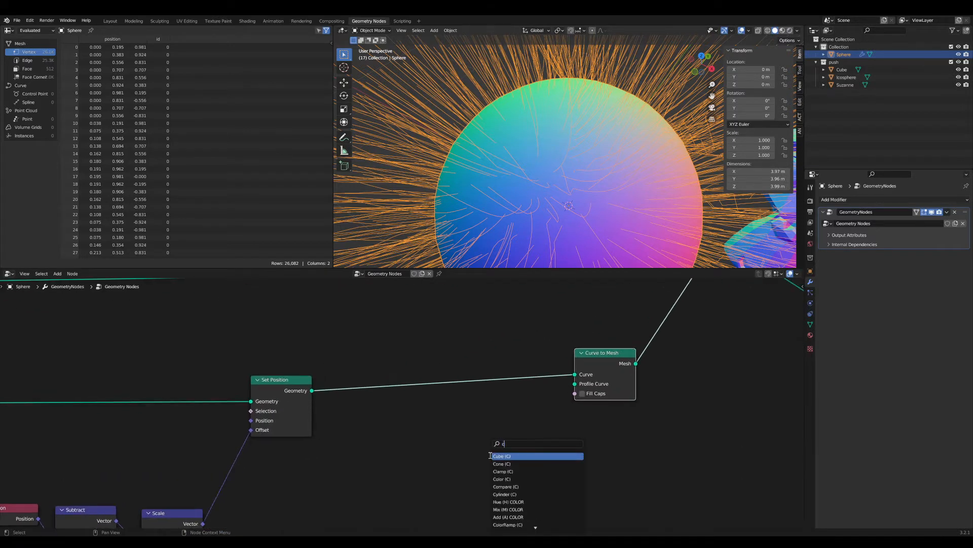
click(511, 463)
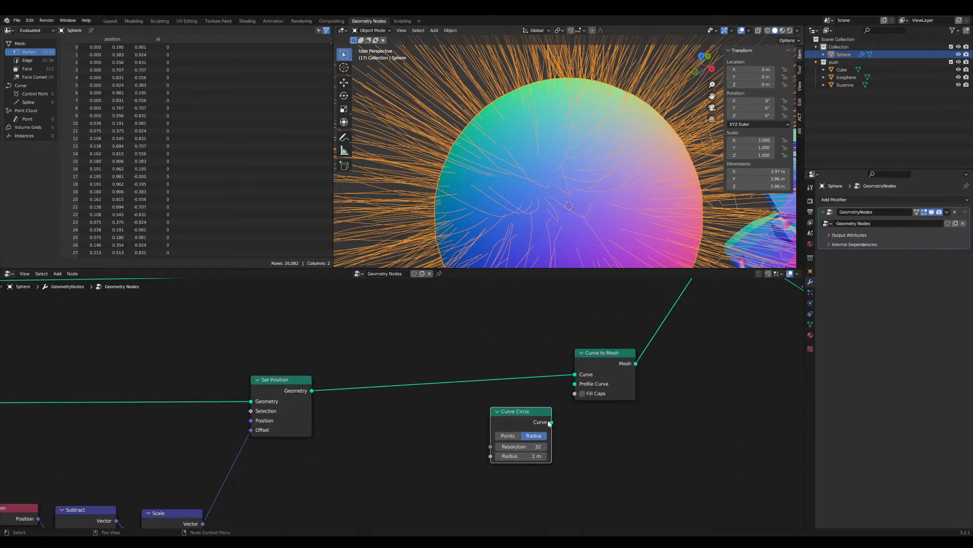
drag(581, 387, 578, 385)
drag(535, 418, 543, 399)
Enable Fill Caps on Curve to Mesh and set the Curve Circle's radius to 0.02 m
click(583, 394)
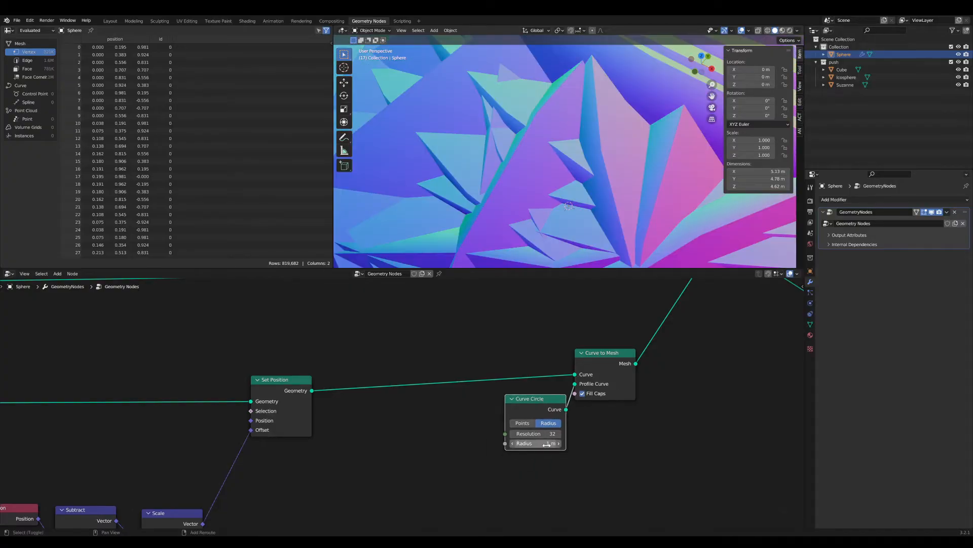
drag(537, 444, 485, 444)
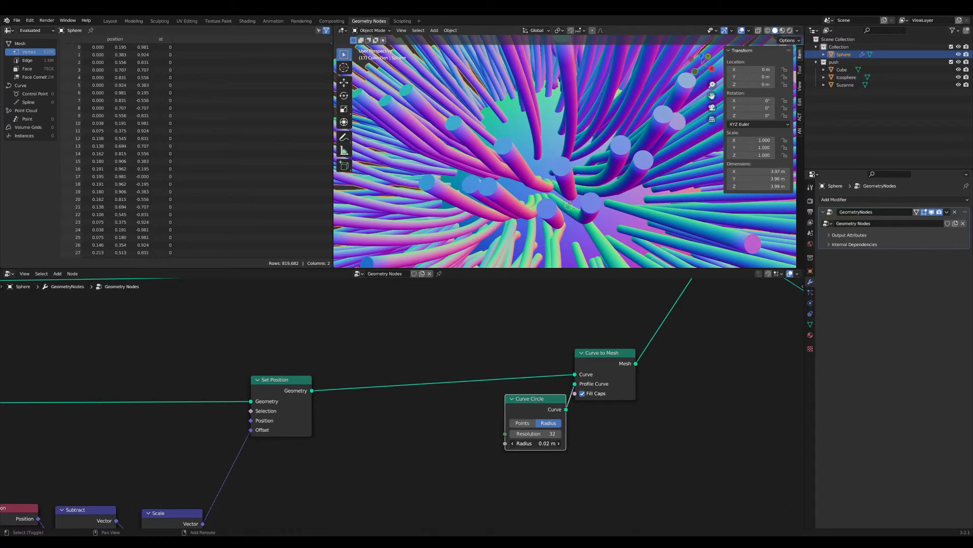
scroll(532, 210, down, 6)
middle_drag(533, 211, 590, 139)
scroll(537, 170, down, 2)
Move the icosphere closer to the tendrils, to about X 0.45 m, Y 1.77 m, Z 1.63 m
click(591, 140)
scroll(593, 142, up, 5)
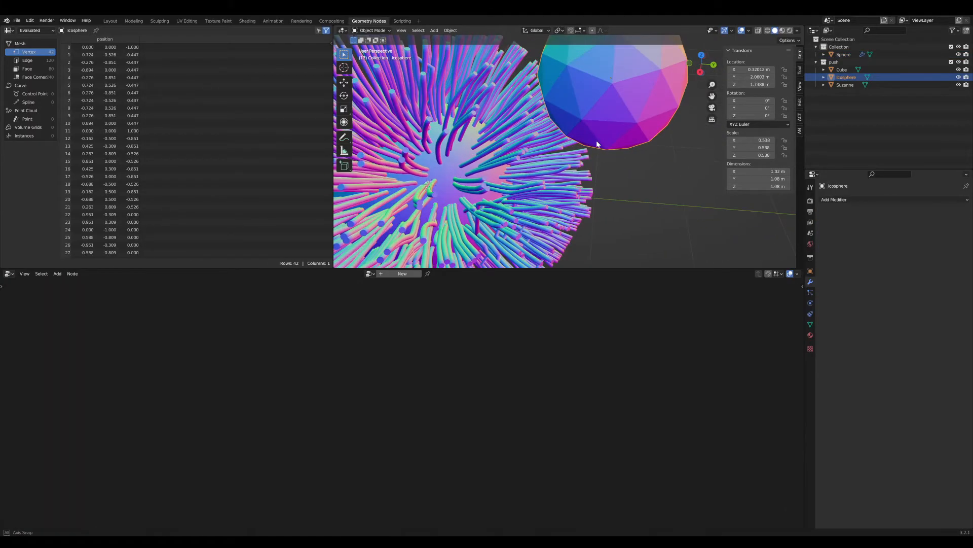
key(g)
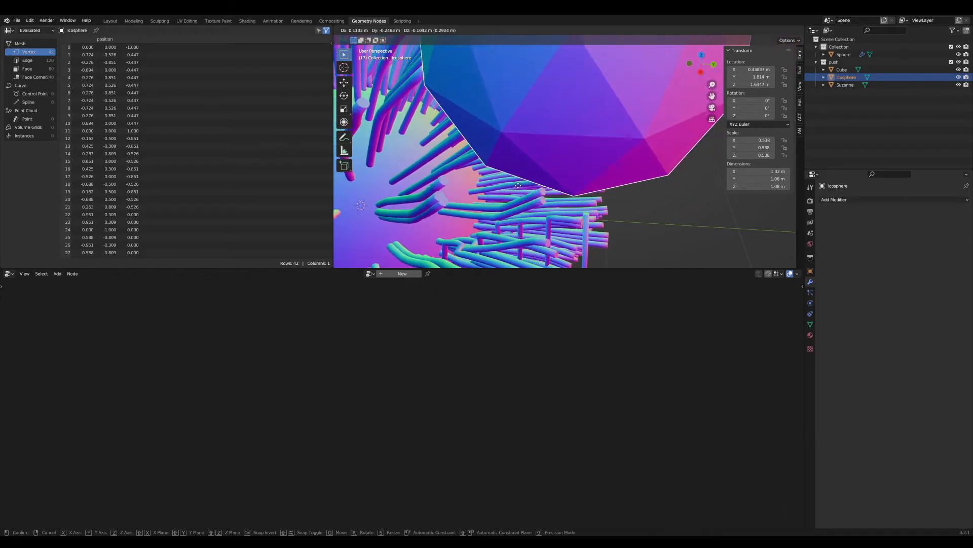
click(513, 189)
shift+middle_drag(371, 200, 491, 172)
scroll(529, 175, down, 3)
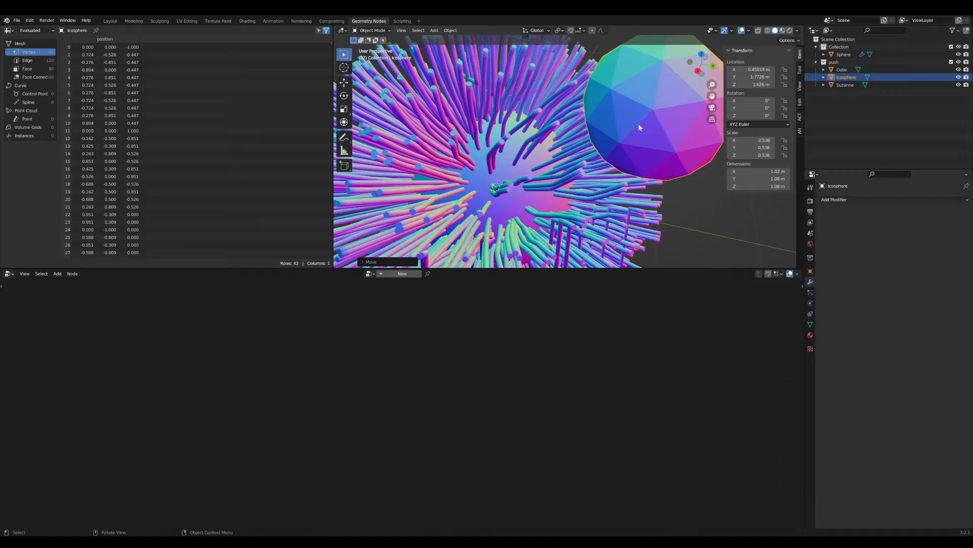
Try moving the icosphere a little further into the tendrils
scroll(638, 123, down, 3)
scroll(631, 138, up, 3)
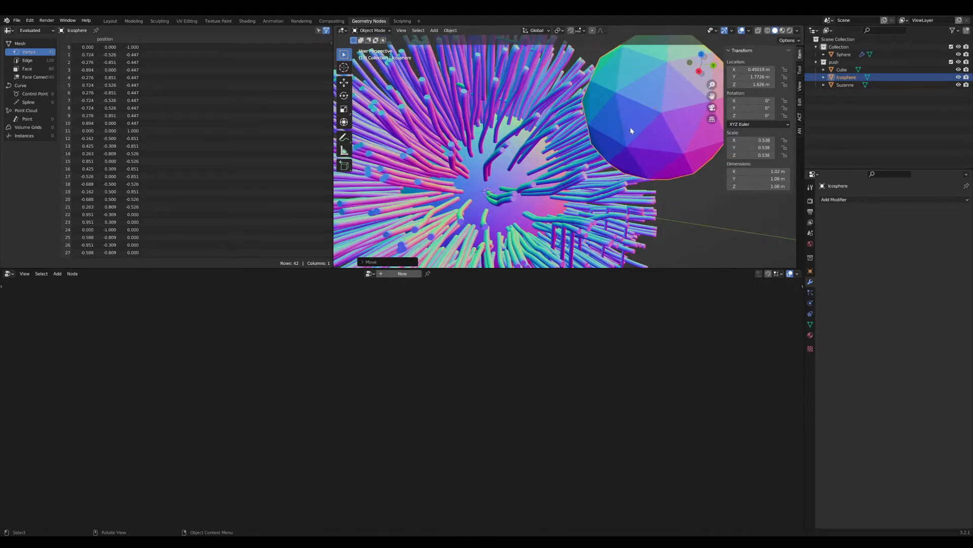
key(g)
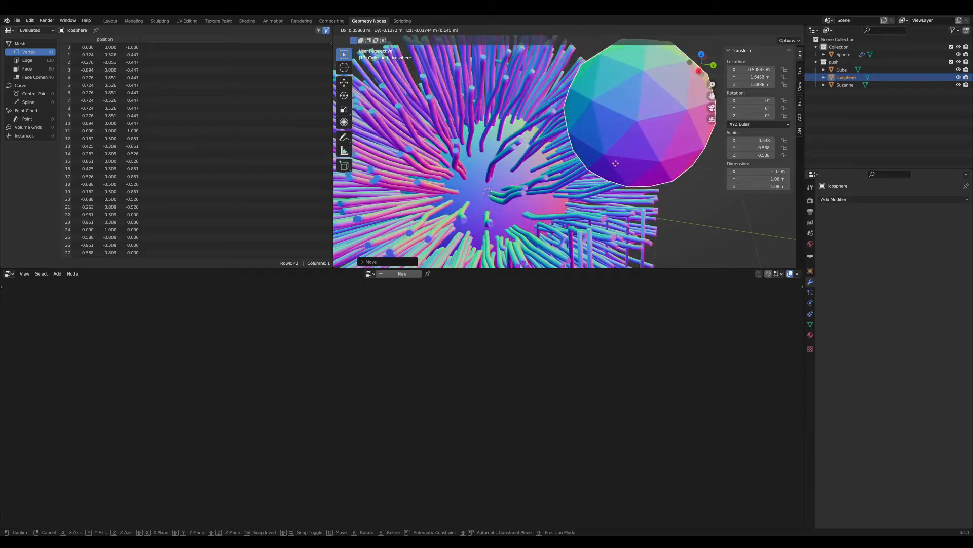
right_click(598, 159)
scroll(499, 203, down, 4)
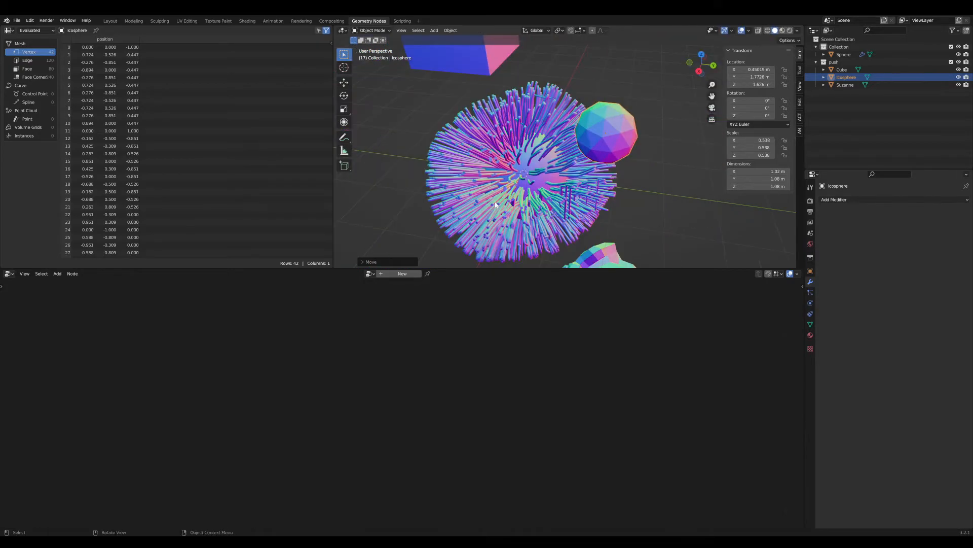
Select the sphere and move the Set Position node nearer to Curve to Mesh, leaving room after the Scale node
click(496, 202)
scroll(466, 387, down, 5)
middle_drag(482, 384, 558, 353)
drag(430, 352, 490, 346)
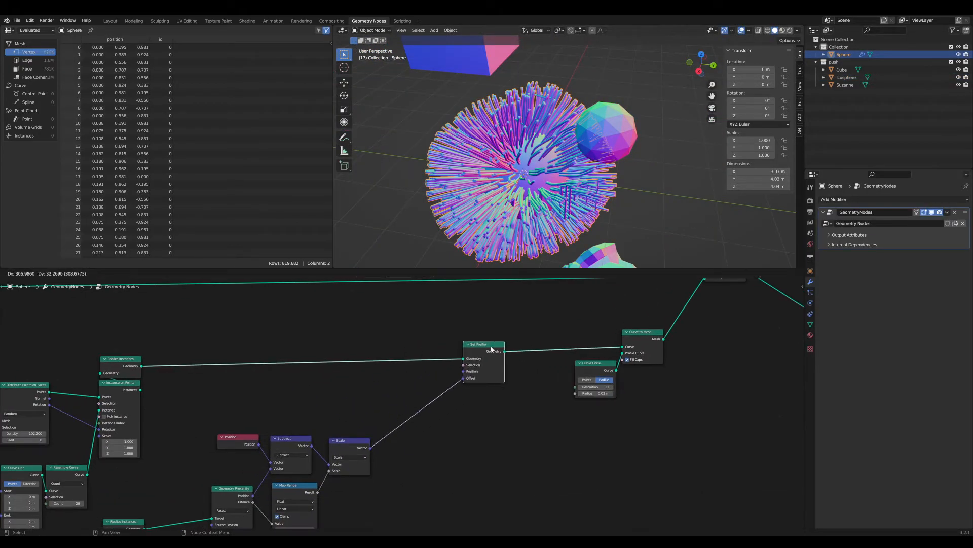
Add a Spline Parameter node below the Scale node and shift Scale slightly to make room
middle_drag(438, 487, 476, 426)
scroll(476, 427, up, 5)
middle_drag(432, 455, 403, 447)
scroll(403, 447, up, 1)
key(Tab)
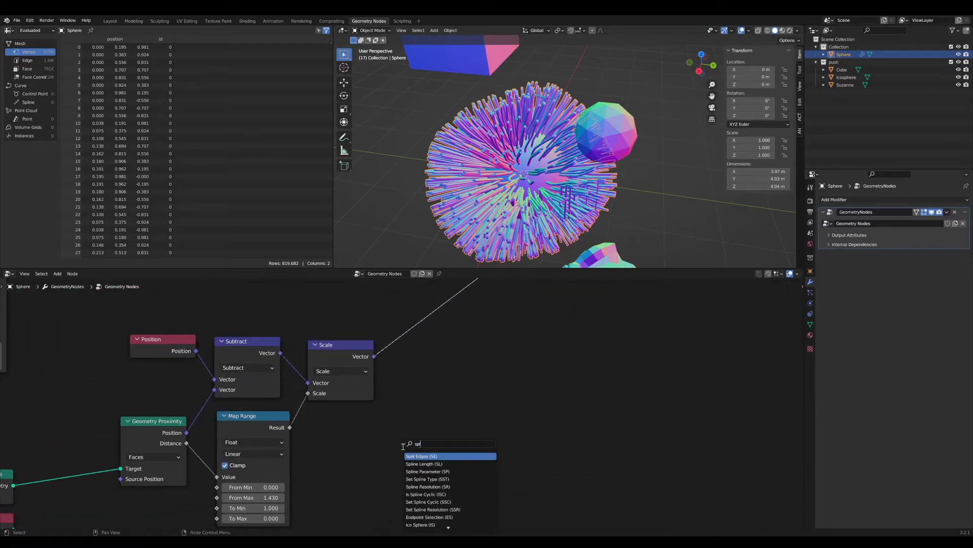
text(spl)
click(437, 471)
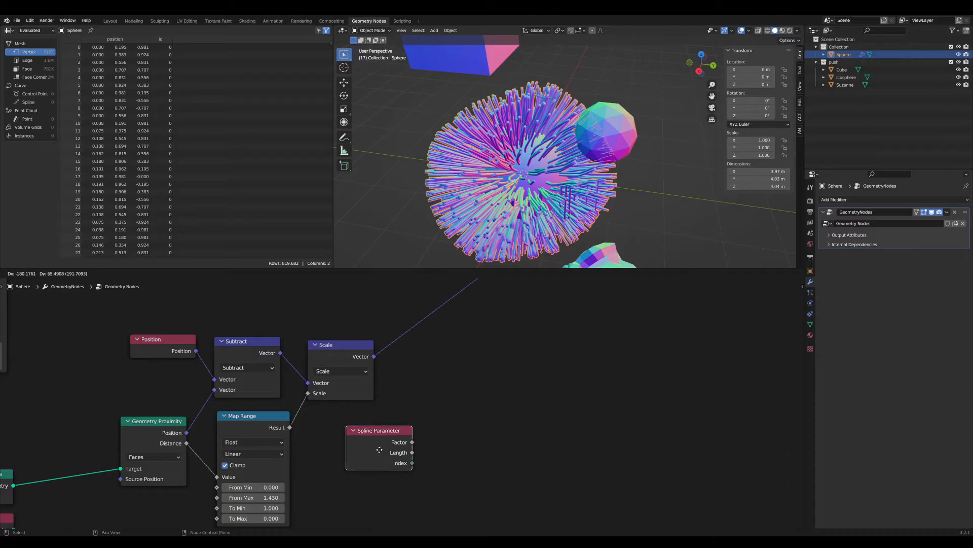
drag(333, 343, 347, 340)
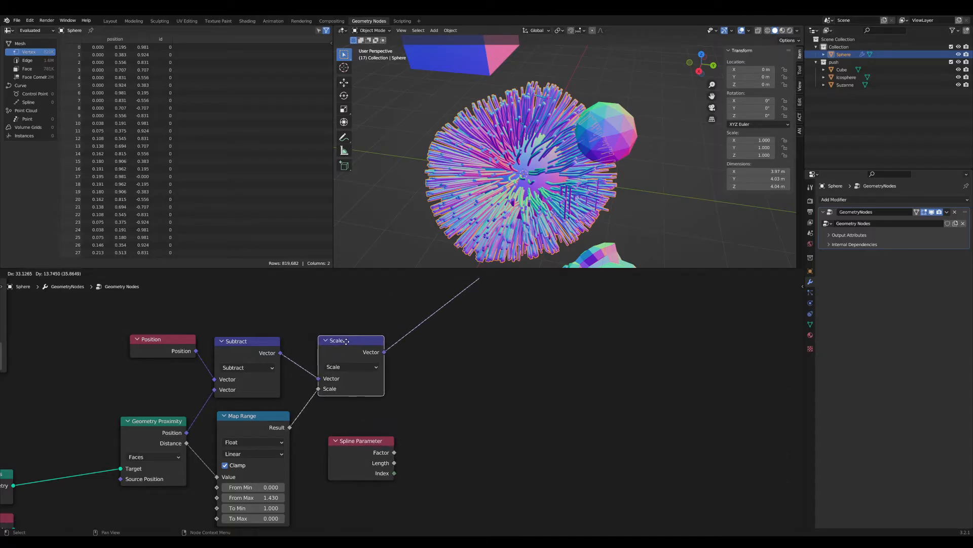
Duplicate the Scale node onto its link to Set Position and connect Spline Parameter's Factor to the copy's Scale input
middle_drag(348, 340, 369, 411)
scroll(326, 334, up, 2)
scroll(326, 334, down, 7)
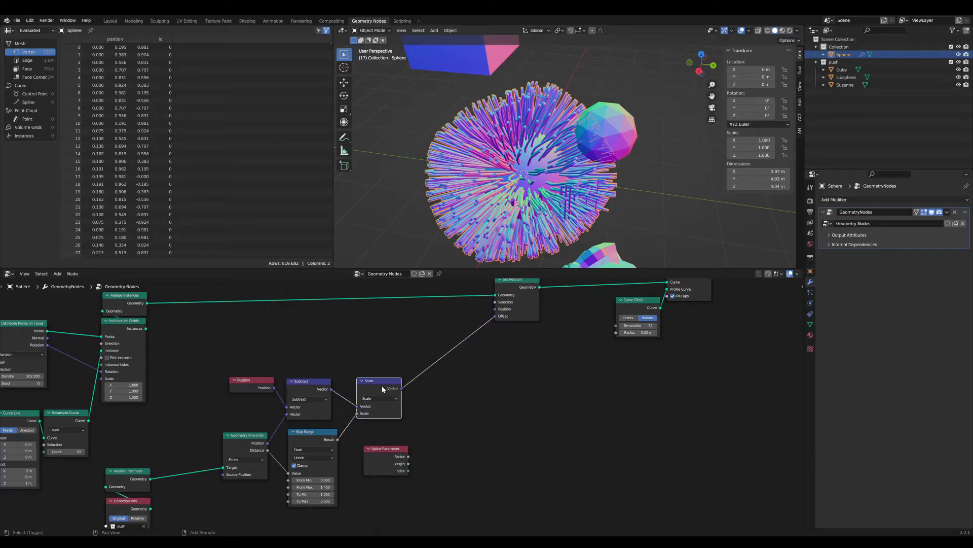
key(shift+d)
click(470, 370)
scroll(554, 186, up, 5)
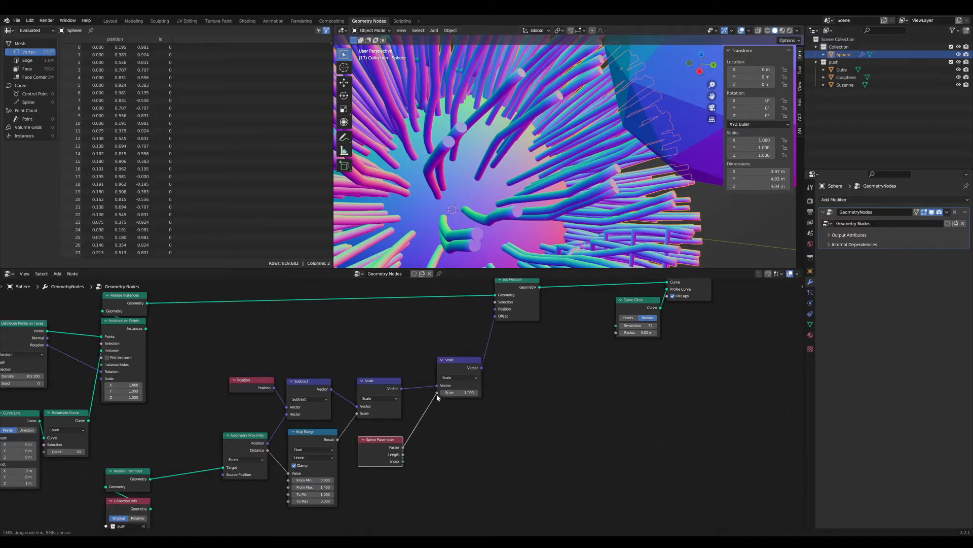
drag(440, 395, 439, 393)
Try pushing the icosphere deep into the tendrils to test the root-to-tip falloff
scroll(576, 180, down, 8)
middle_drag(576, 180, 604, 147)
scroll(583, 170, up, 4)
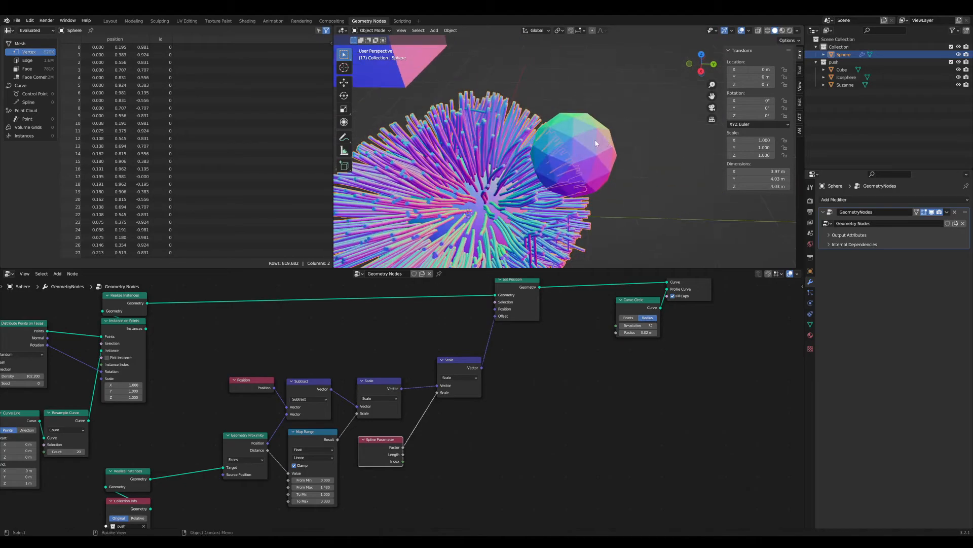
click(596, 160)
key(g)
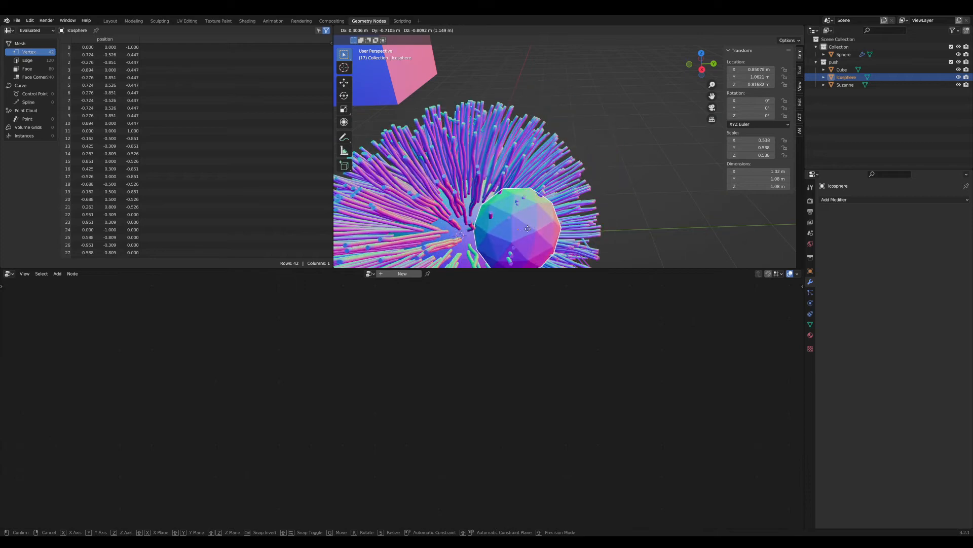
right_click(556, 219)
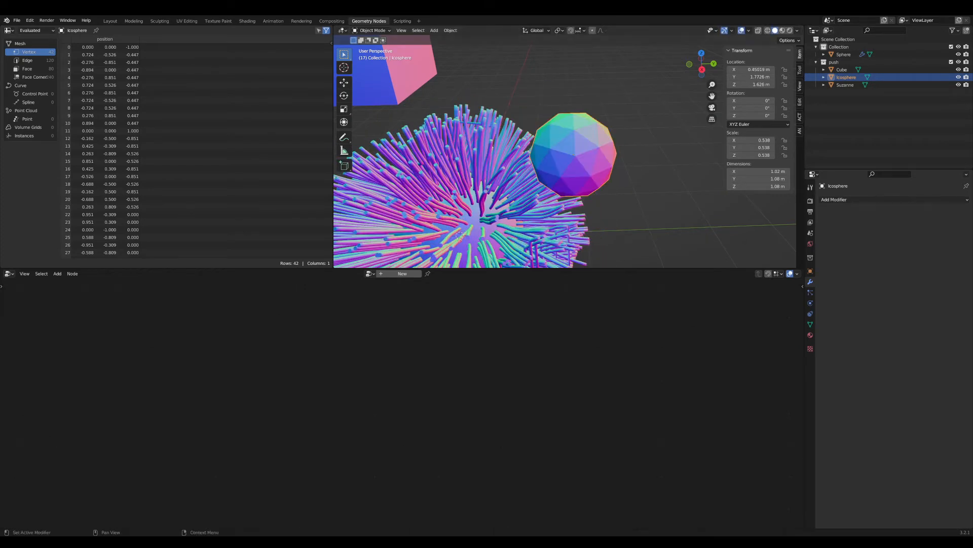
scroll(502, 199, down, 3)
mouse_move(502, 200)
middle_down()
mouse_move(470, 194)
mouse_move(512, 208)
middle_up()
scroll(512, 208, down, 3)
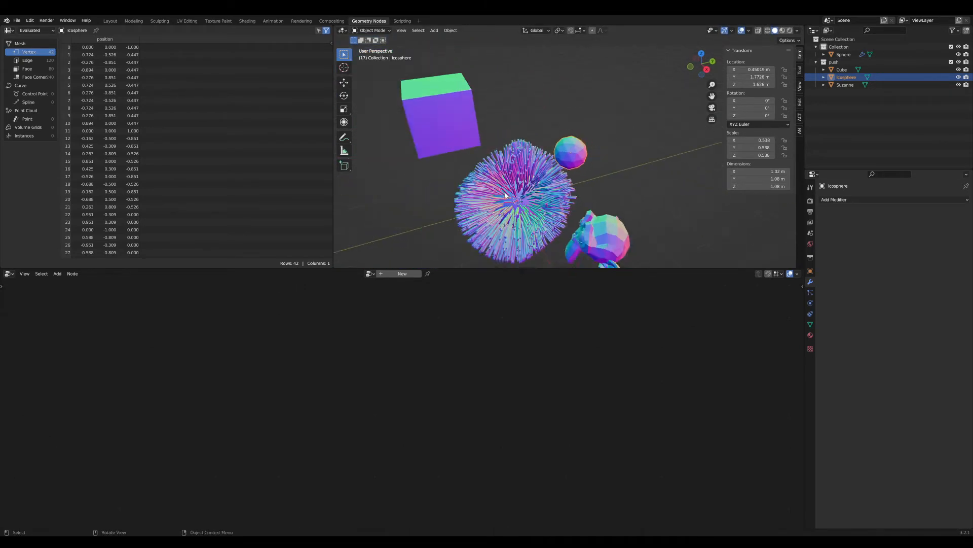
Move the Suzanne monkey head lower beside the sphere, to about X 2.08 m, Y 1.79 m, Z -1.50 m
click(577, 194)
middle_drag(577, 194, 575, 196)
scroll(575, 196, up, 2)
key(g)
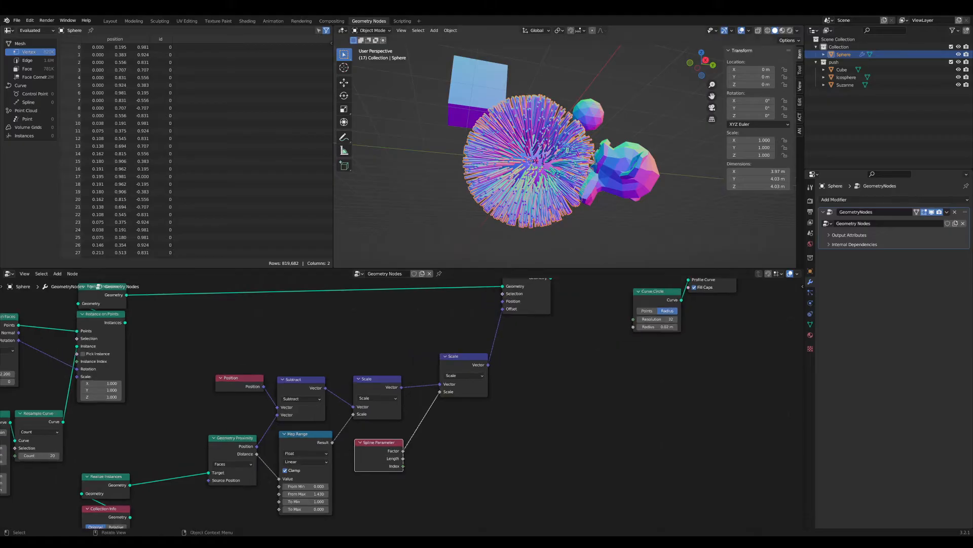
middle_drag(573, 213, 598, 221)
click(624, 200)
key(g)
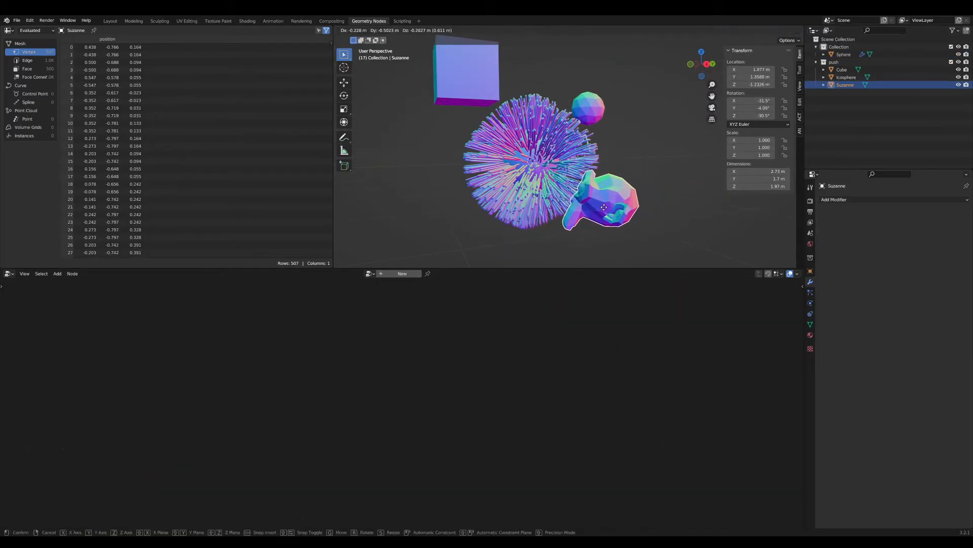
click(619, 216)
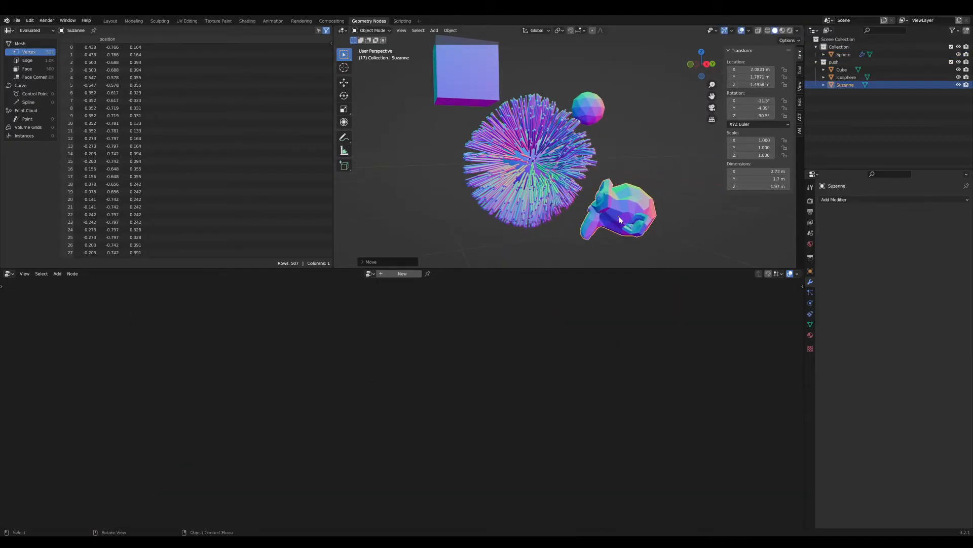
Inspect the tendrils near Suzanne and nudge the head to about X 2.04 m, Y 1.79 m, Z -1.38 m
mouse_move(619, 216)
middle_down()
mouse_move(569, 211)
mouse_move(598, 237)
mouse_move(619, 217)
middle_up()
scroll(600, 234, up, 7)
scroll(620, 217, down, 8)
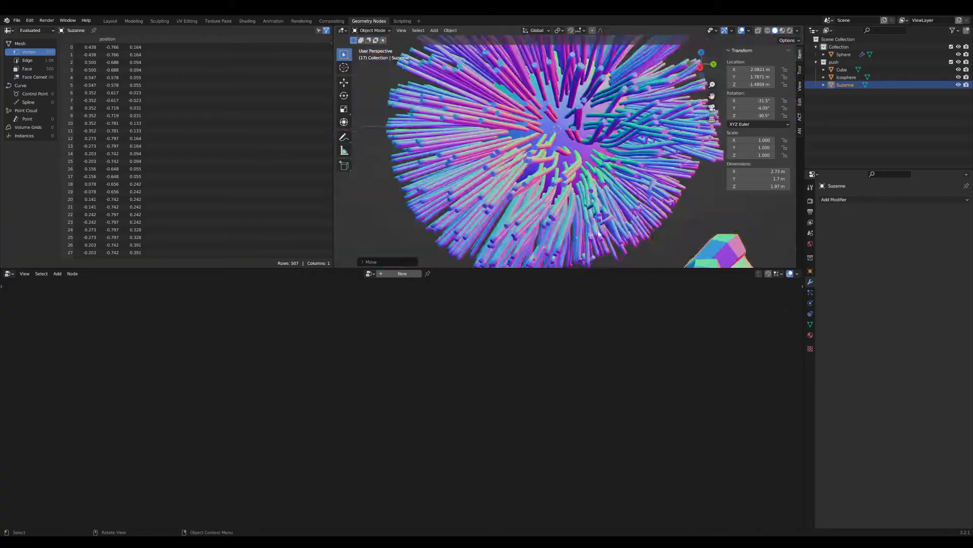
scroll(582, 170, up, 5)
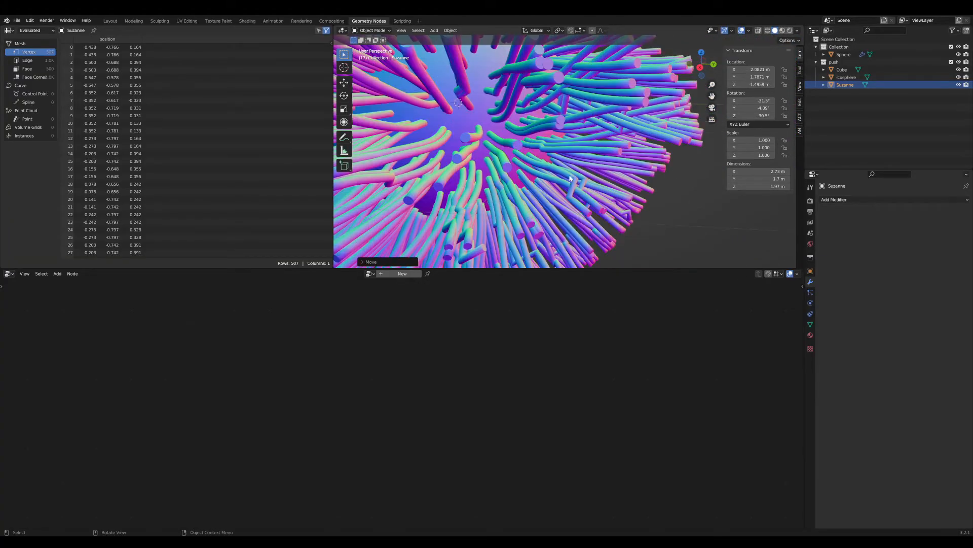
scroll(582, 171, down, 6)
middle_drag(582, 170, 623, 194)
drag(623, 193, 621, 187)
middle_drag(622, 187, 557, 145)
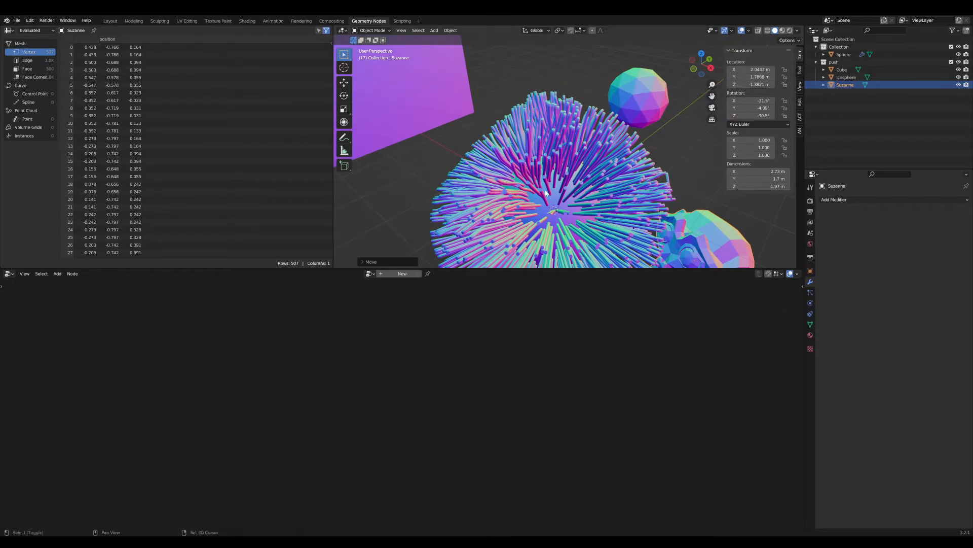
key(shift+c)
Select the sphere, move Distribute Points on Faces well away from Instance on Points, and move Curve Line and Resample Curve slightly closer
click(579, 173)
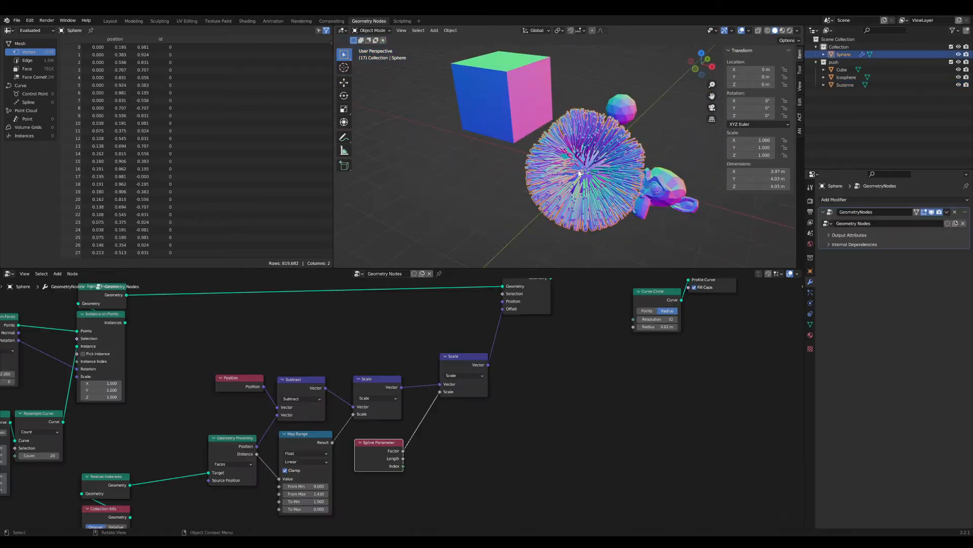
scroll(579, 395, down, 4)
middle_drag(387, 372, 474, 402)
scroll(428, 375, up, 1)
drag(492, 395, 265, 396)
scroll(469, 462, up, 1)
middle_drag(467, 461, 448, 393)
scroll(514, 382, up, 1)
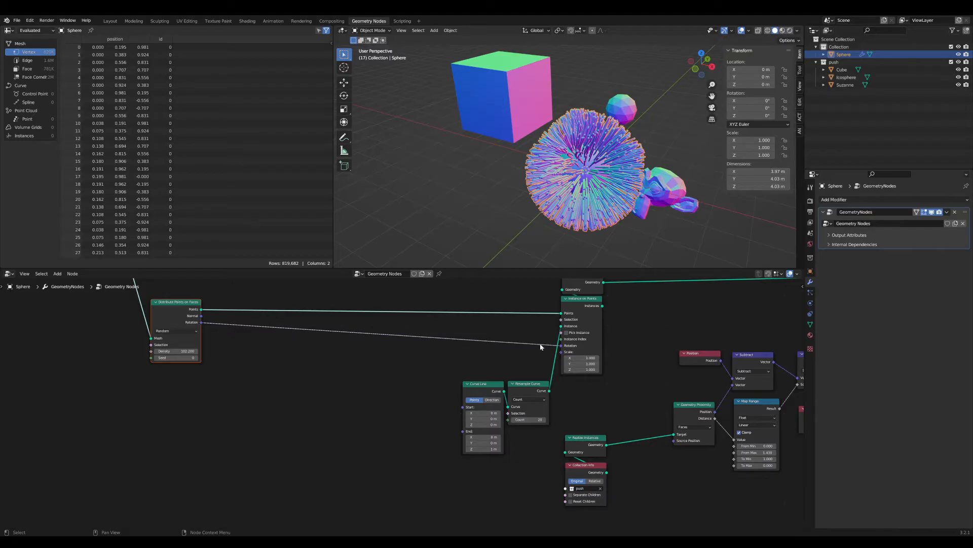
drag(525, 461, 479, 369)
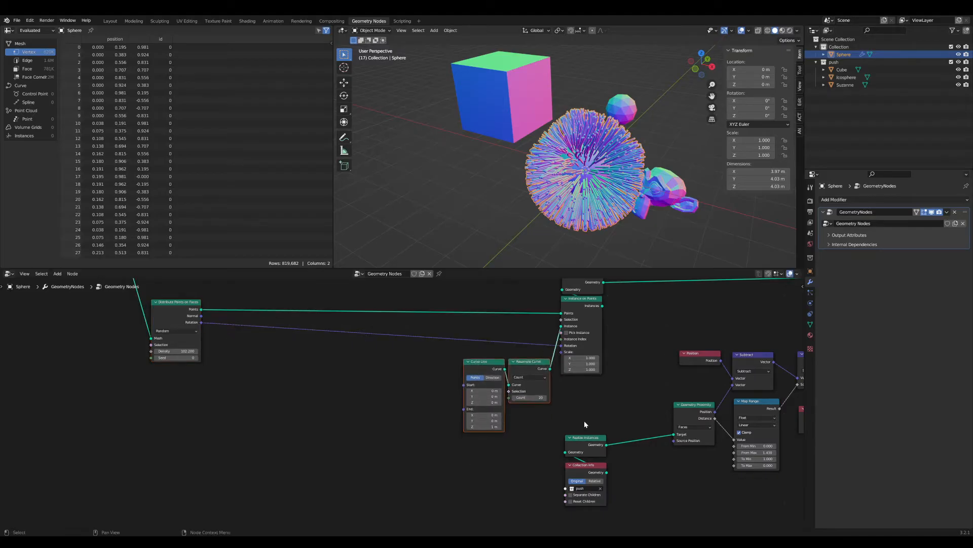
Duplicate the Realize Instances and "push" Collection Info nodes and place the copies below Distribute Points on Faces
middle_drag(584, 424, 399, 394)
drag(402, 447, 43, 465)
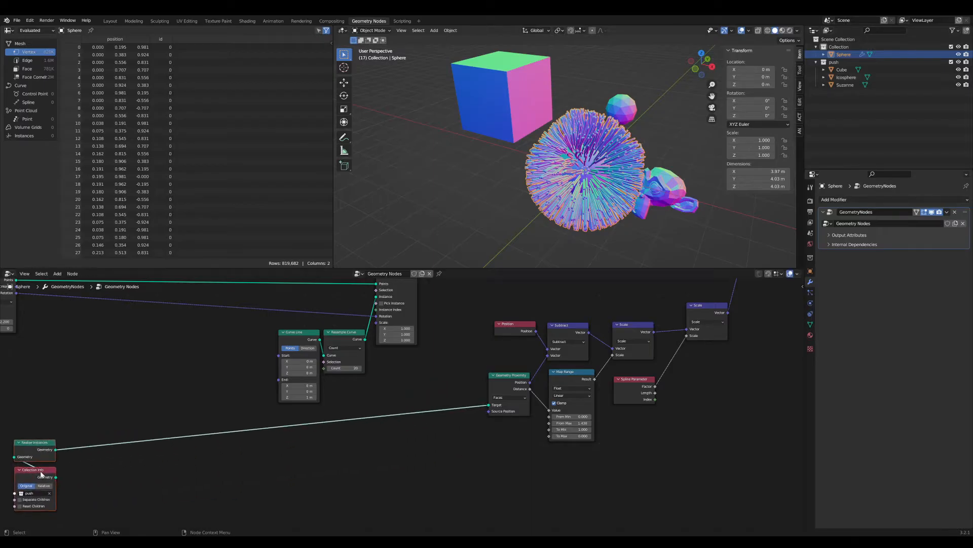
middle_drag(91, 453, 386, 409)
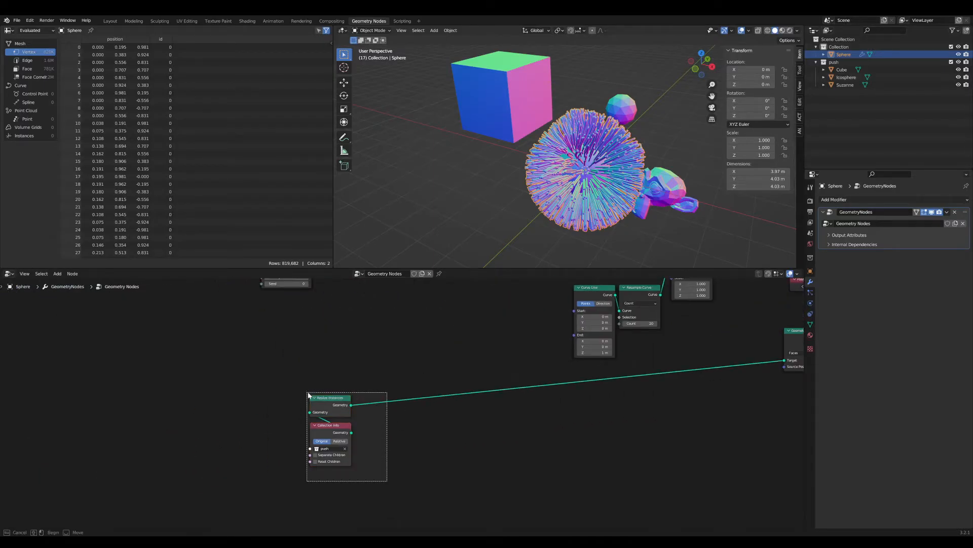
drag(309, 395, 309, 395)
drag(319, 398, 276, 396)
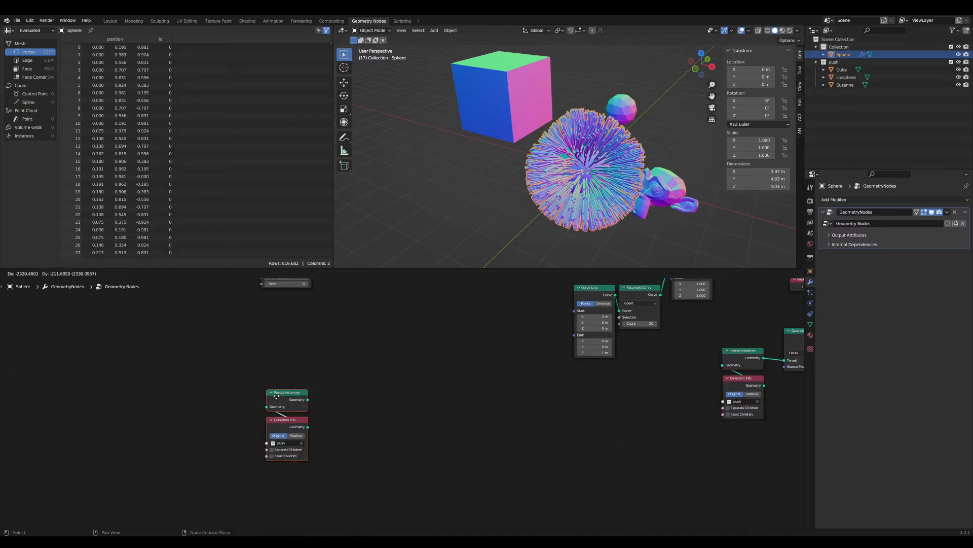
Preview the points generated by Distribute Points on Faces directly in the node tree's output
middle_drag(474, 402, 334, 410)
scroll(330, 409, down, 3)
middle_drag(515, 416, 370, 432)
scroll(371, 435, up, 2)
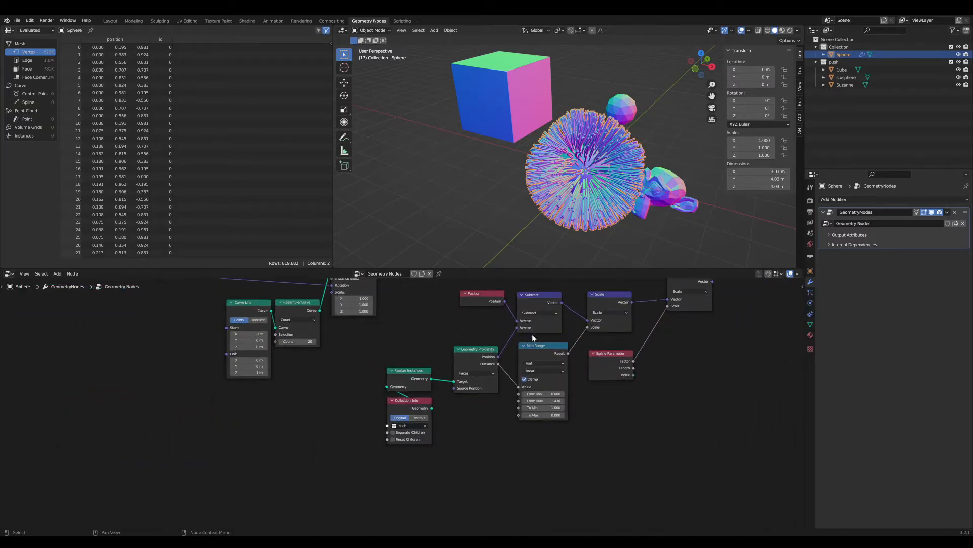
middle_drag(471, 349, 634, 425)
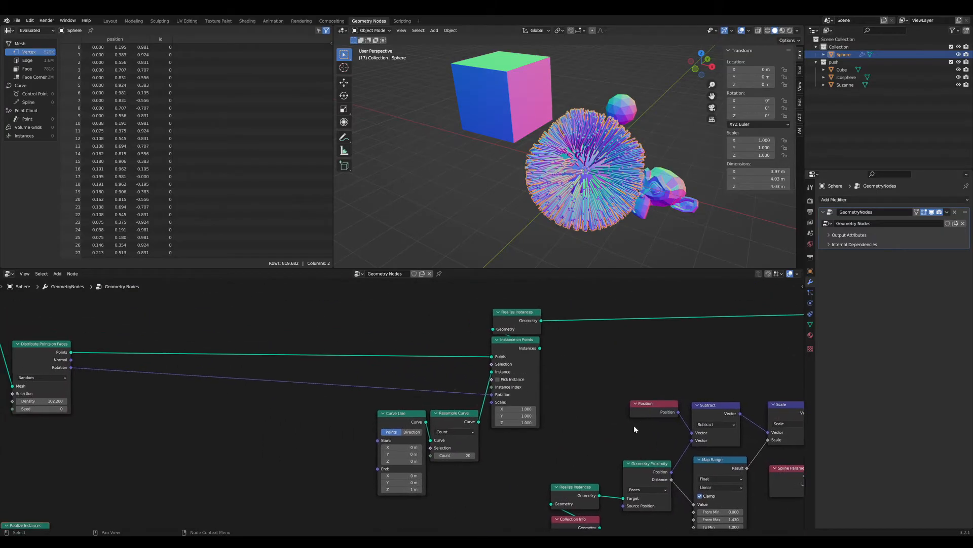
scroll(303, 380, down, 1)
middle_drag(303, 379, 305, 378)
alt+shift+click(191, 347)
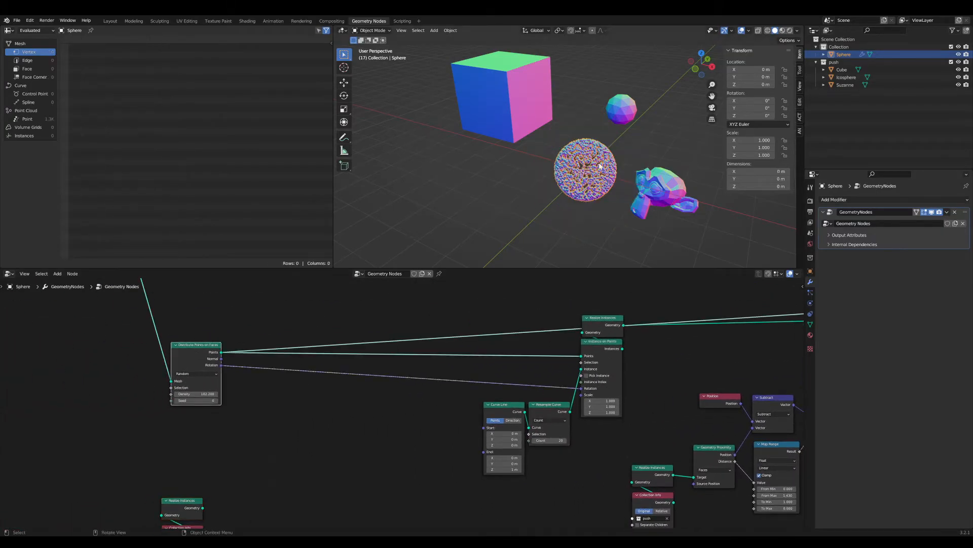
Duplicate the Position, Geometry Proximity and Subtract nodes and place the copies beside the copied Realize Instances node
middle_drag(549, 440, 323, 362)
scroll(490, 410, up, 1)
middle_drag(490, 409, 389, 446)
scroll(416, 412, up, 2)
scroll(415, 411, down, 1)
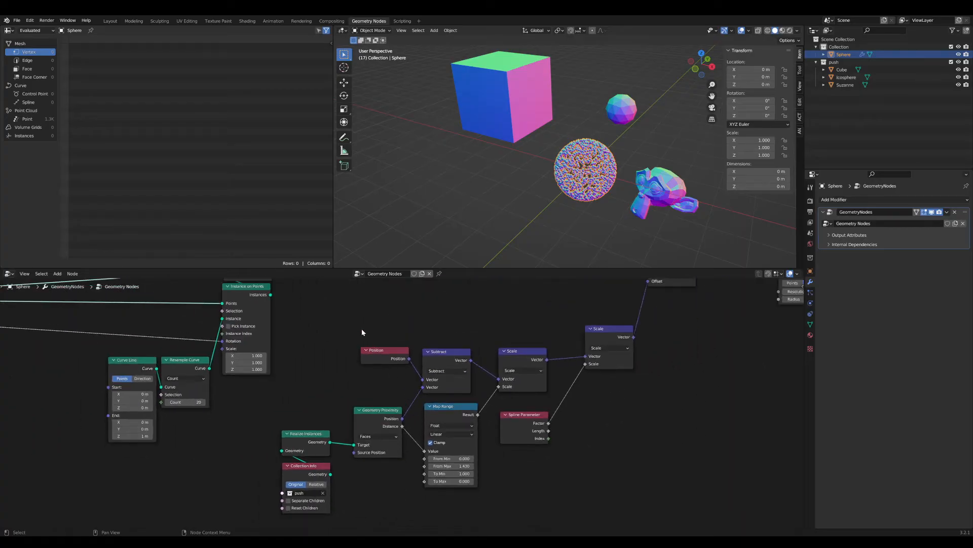
key(shift+d)
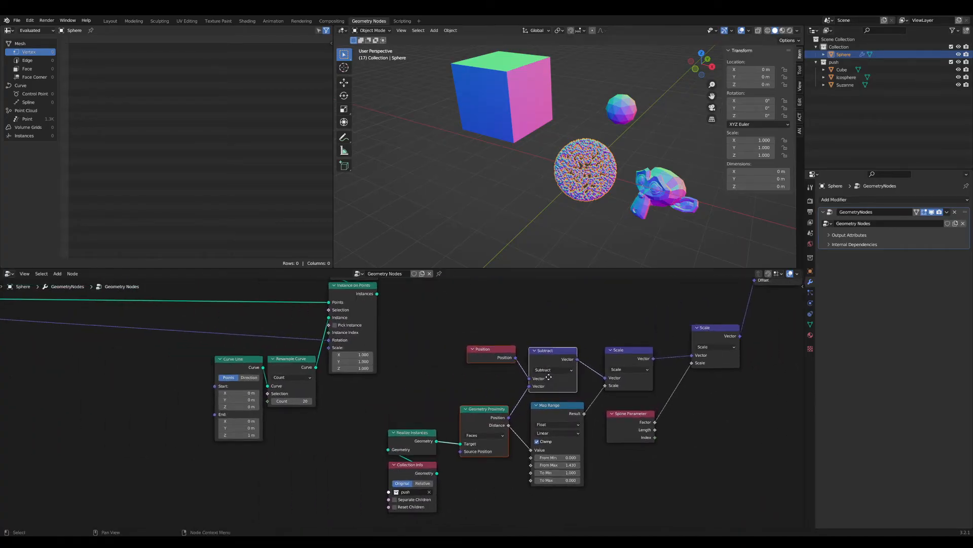
click(235, 434)
middle_drag(118, 481, 344, 406)
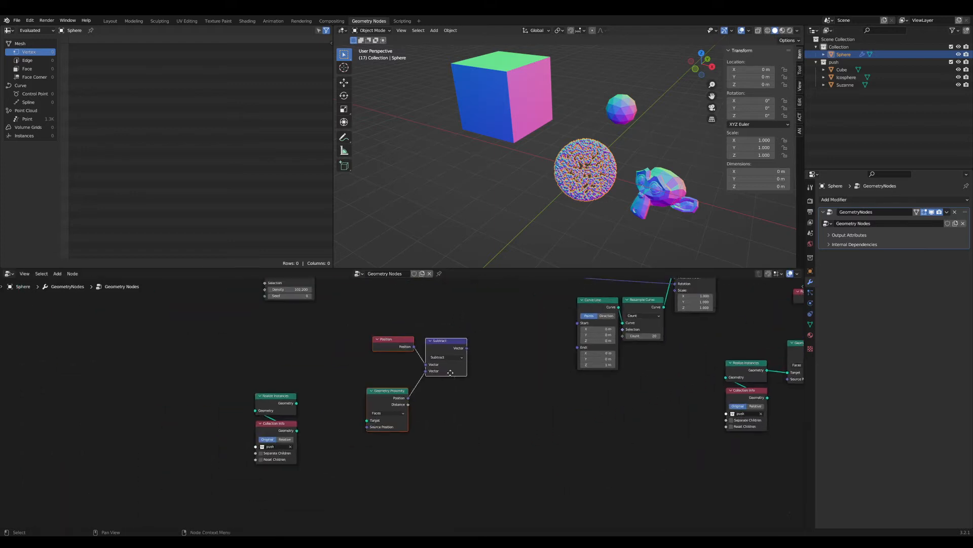
Connect the copied Realize Instances to the duplicated Geometry Proximity's Target and move the duplicated proximity nodes closer to it
scroll(343, 407, up, 3)
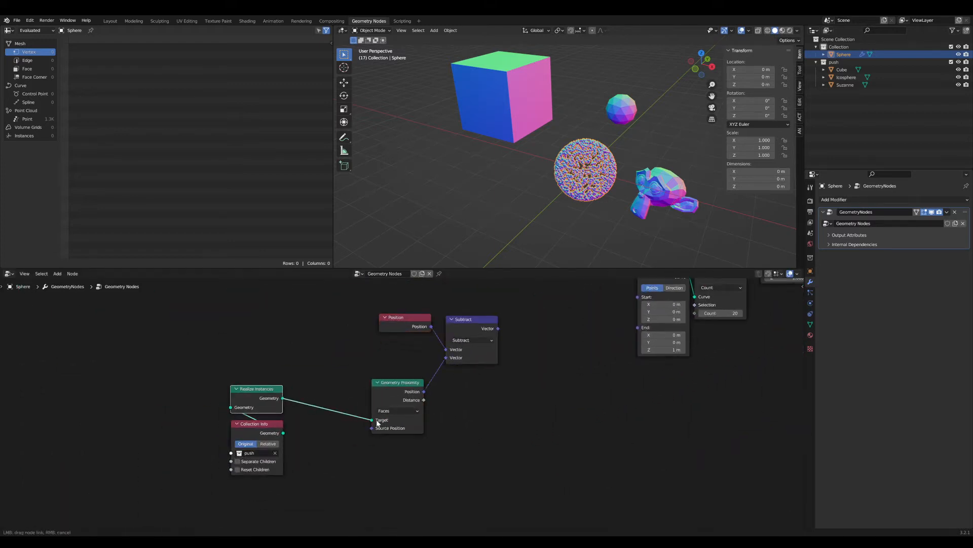
drag(376, 424, 377, 423)
middle_drag(432, 397, 398, 479)
scroll(468, 451, down, 1)
drag(478, 498, 331, 402)
middle_drag(268, 458, 323, 428)
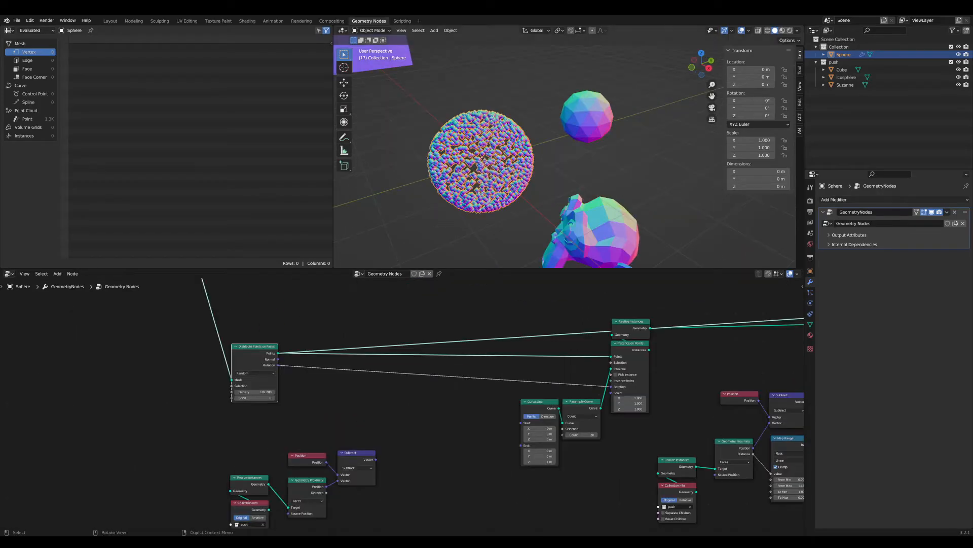
Inspect the distributed points up close and switch the preview to the Instance on Points output
scroll(568, 152, up, 6)
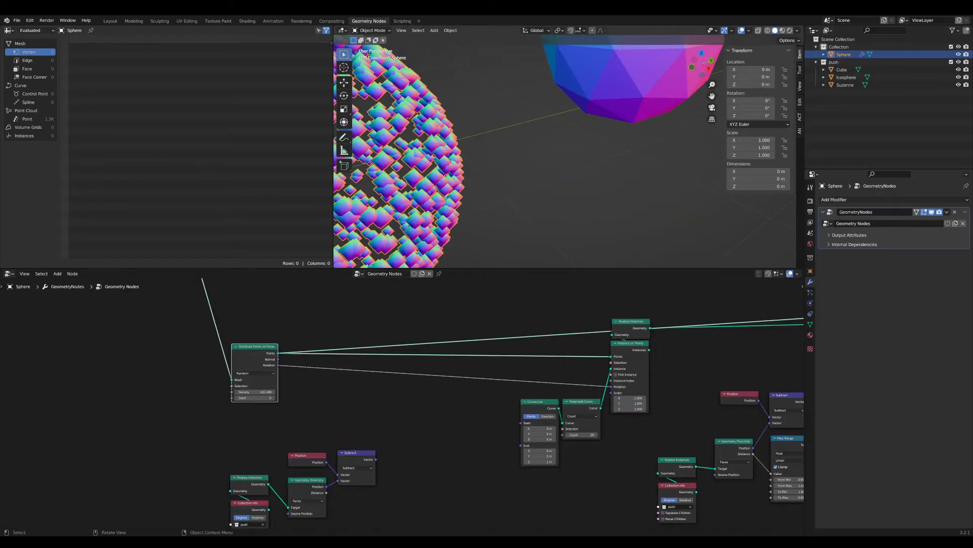
scroll(568, 152, down, 3)
scroll(538, 347, down, 1)
middle_drag(537, 346, 566, 348)
scroll(567, 349, up, 1)
ctrl+shift+click(667, 349)
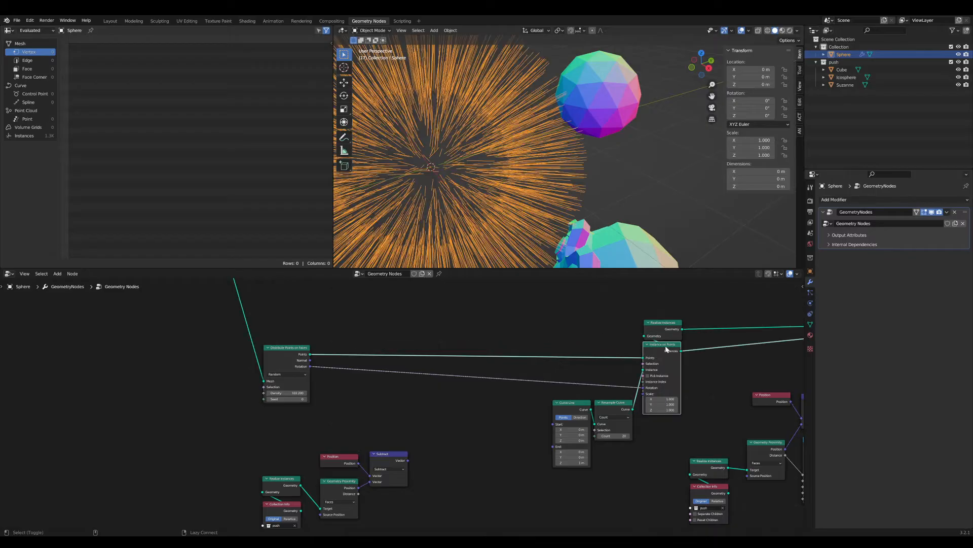
middle_drag(420, 419, 530, 332)
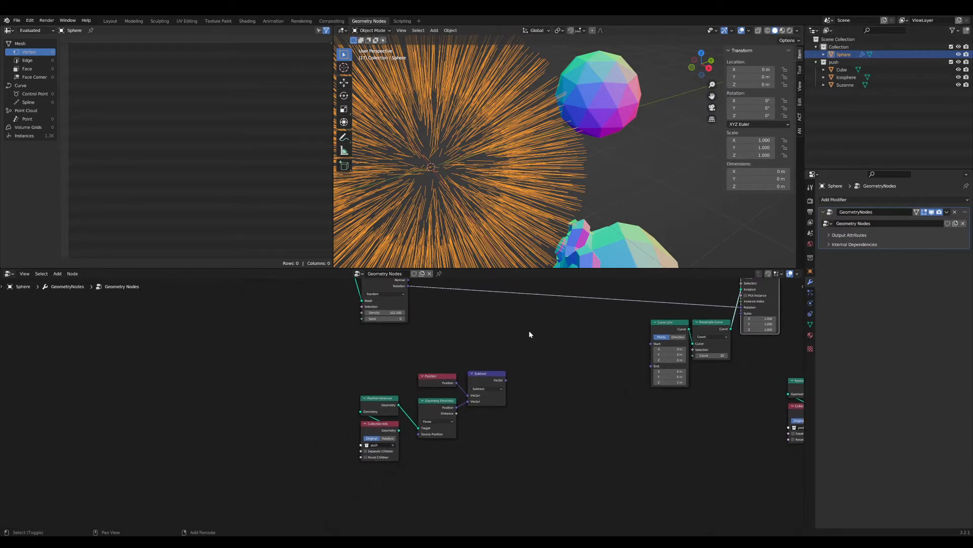
ctrl+shift+click(492, 375)
scroll(594, 89, down, 5)
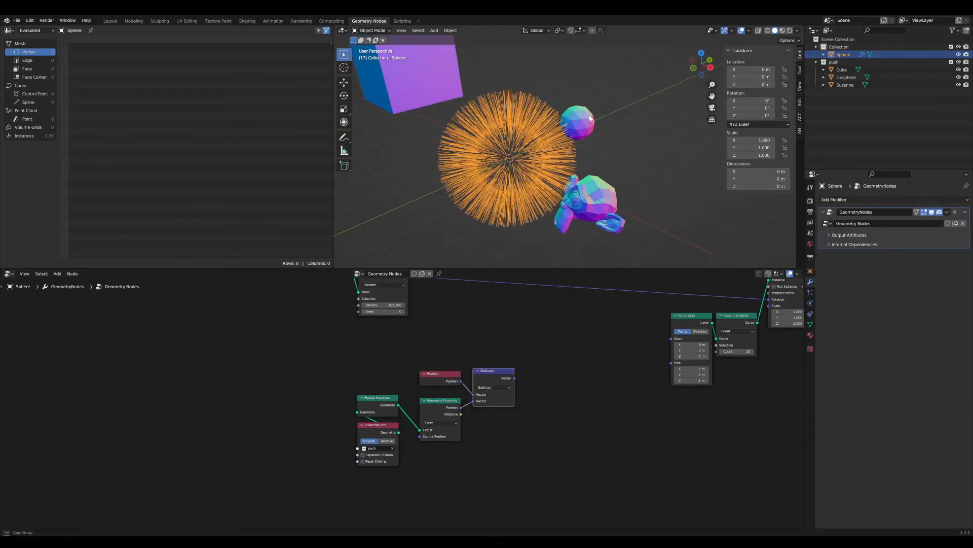
Insert an Align Euler to Vector node between Distribute Points on Faces' Rotation and Instance on Points, and set its axis to Z
middle_drag(545, 332, 486, 389)
scroll(487, 390, up, 2)
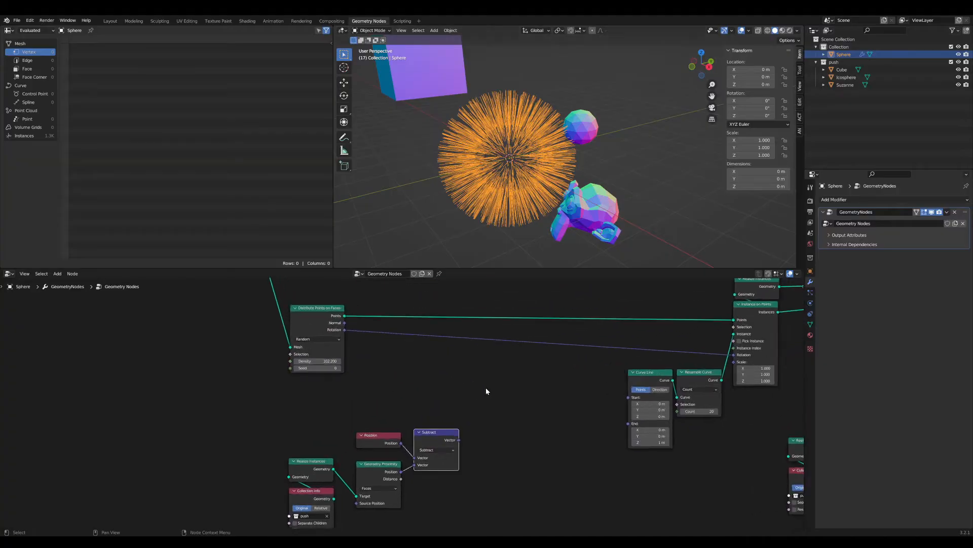
key(Tab)
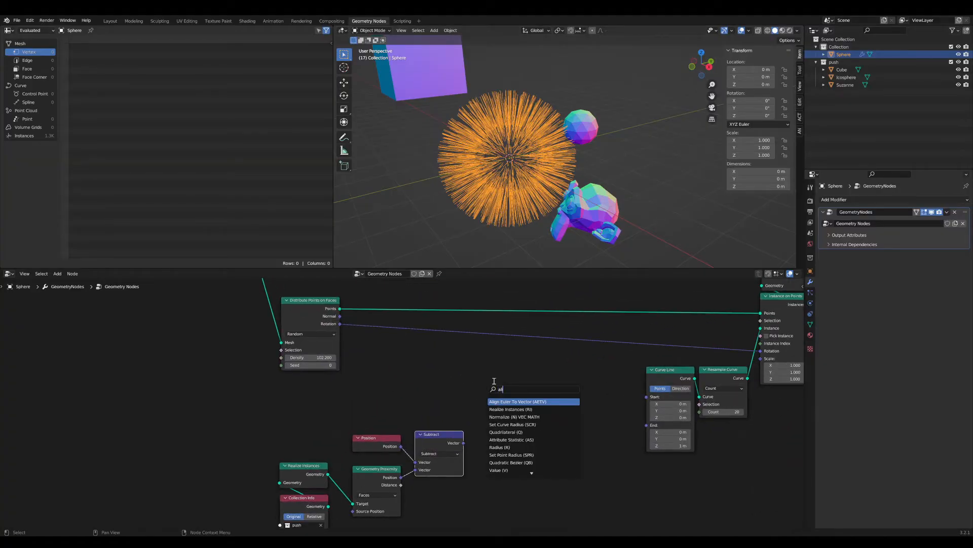
text(al)
key(Return)
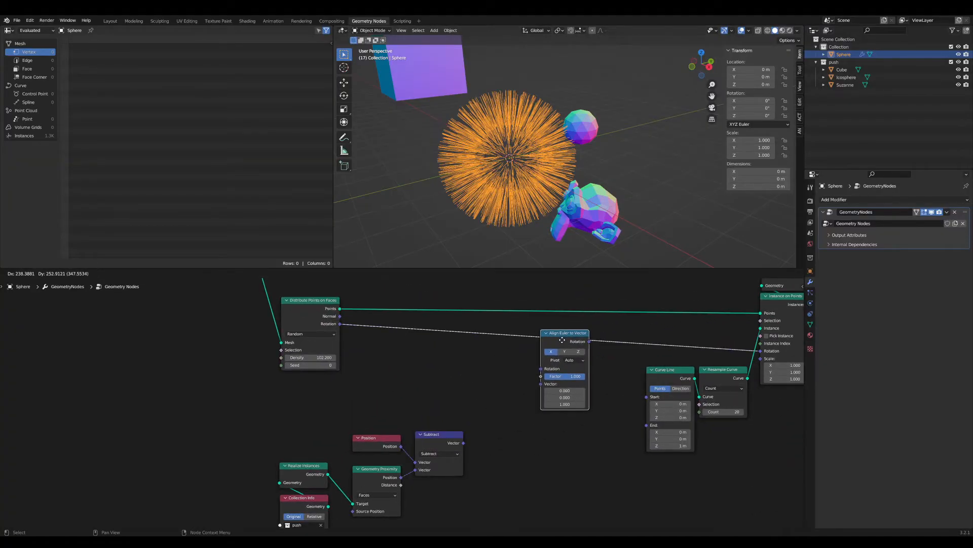
click(562, 340)
middle_drag(562, 339, 495, 363)
scroll(495, 363, up, 1)
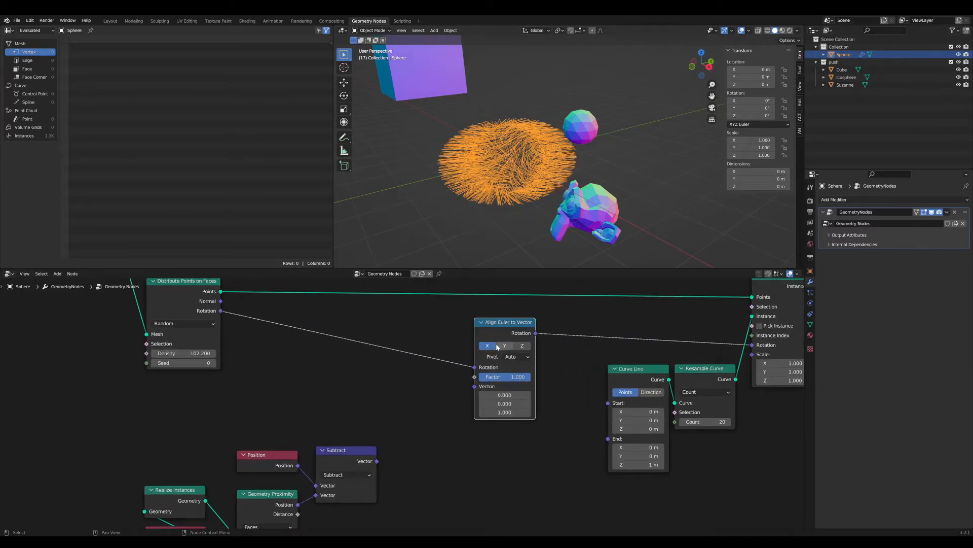
click(523, 346)
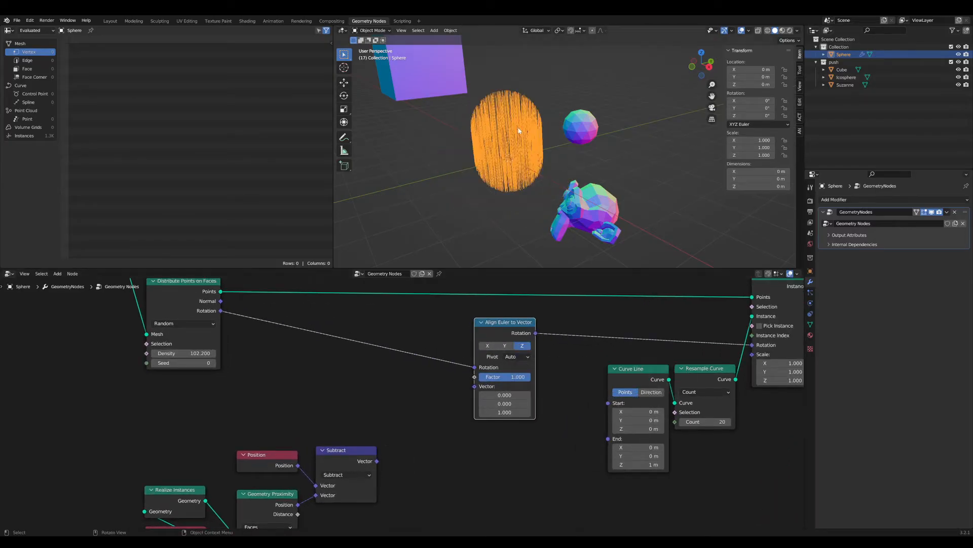
Connect the duplicated Subtract's Vector output to the Vector input of Align Euler to Vector
scroll(439, 385, down, 2)
middle_drag(439, 385, 463, 390)
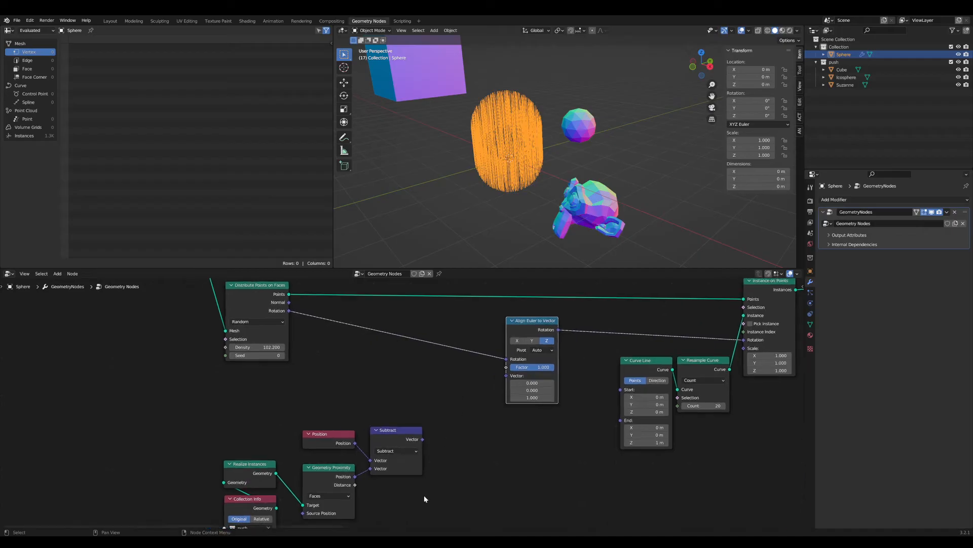
middle_drag(455, 446, 432, 443)
scroll(433, 442, down, 1)
drag(403, 436, 488, 380)
middle_drag(591, 146, 582, 127)
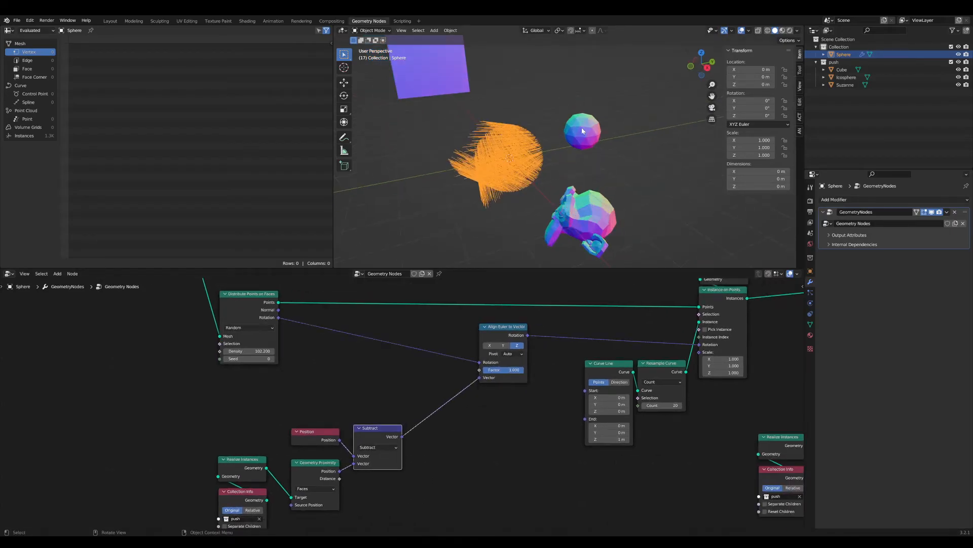
Move the icosphere to about X 0.73 m, Y 1.62 m, Z 1.17 m, nudge Suzanne, and reselect the sphere
click(582, 127)
key(g)
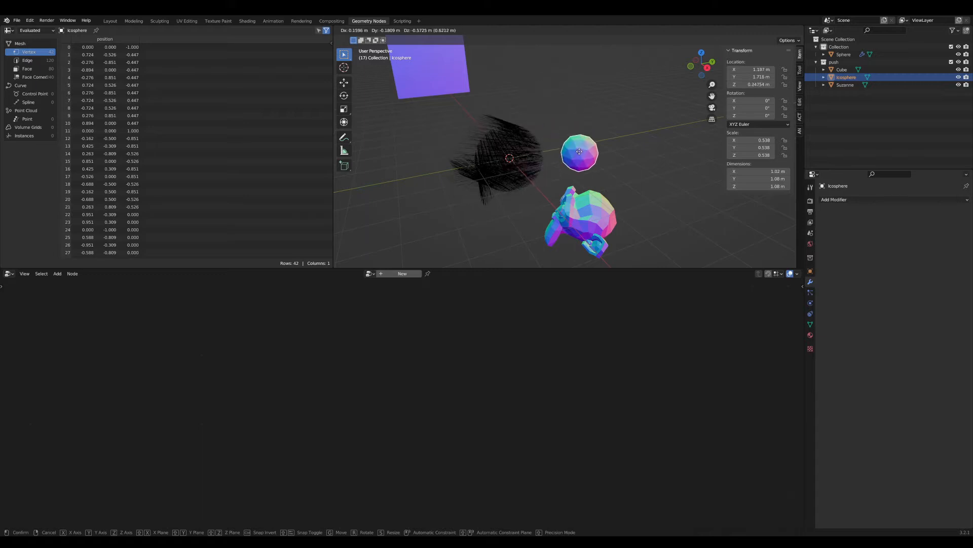
click(569, 118)
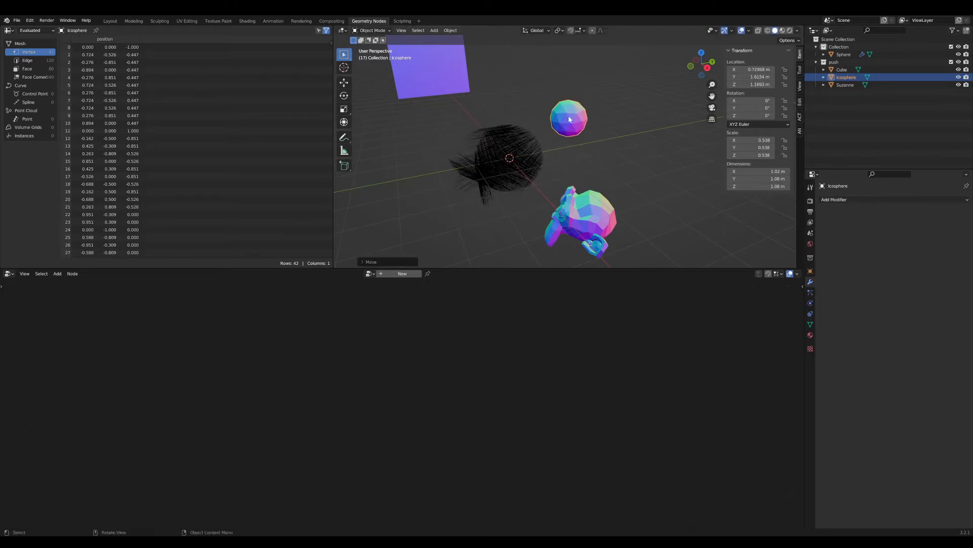
click(583, 218)
key(g)
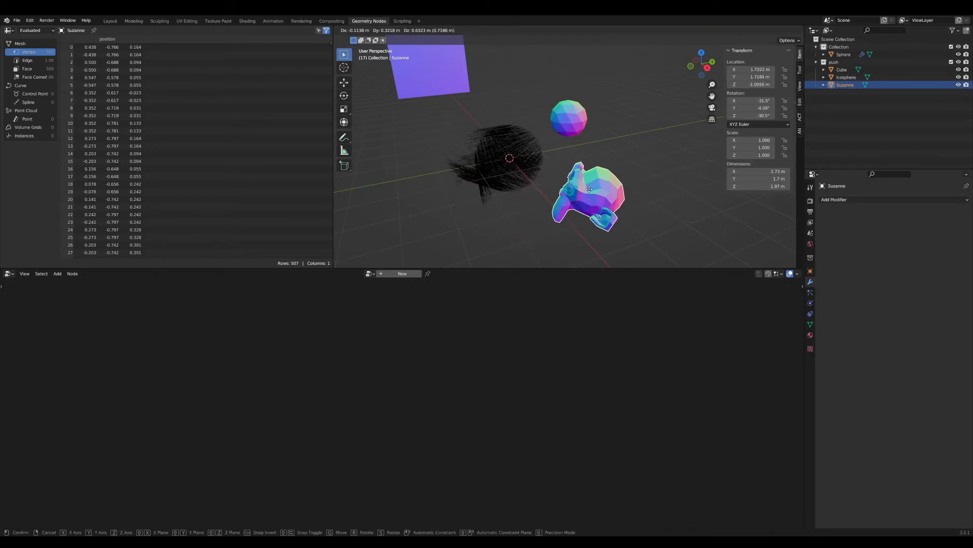
click(595, 208)
click(516, 171)
Reduce the Align Euler to Vector factor to 0.450 and move the icosphere around to test the alignment
middle_drag(411, 504, 455, 469)
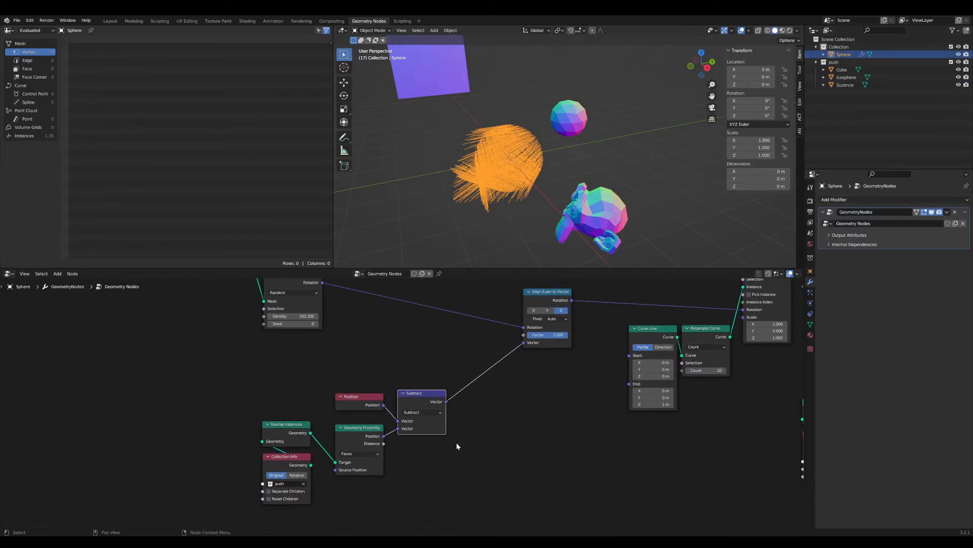
scroll(399, 404, up, 2)
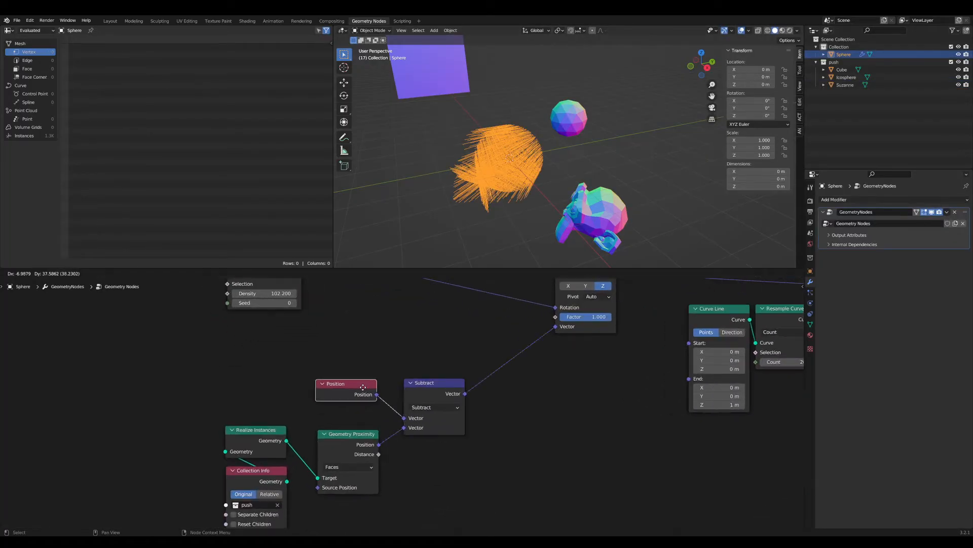
middle_drag(567, 354, 548, 387)
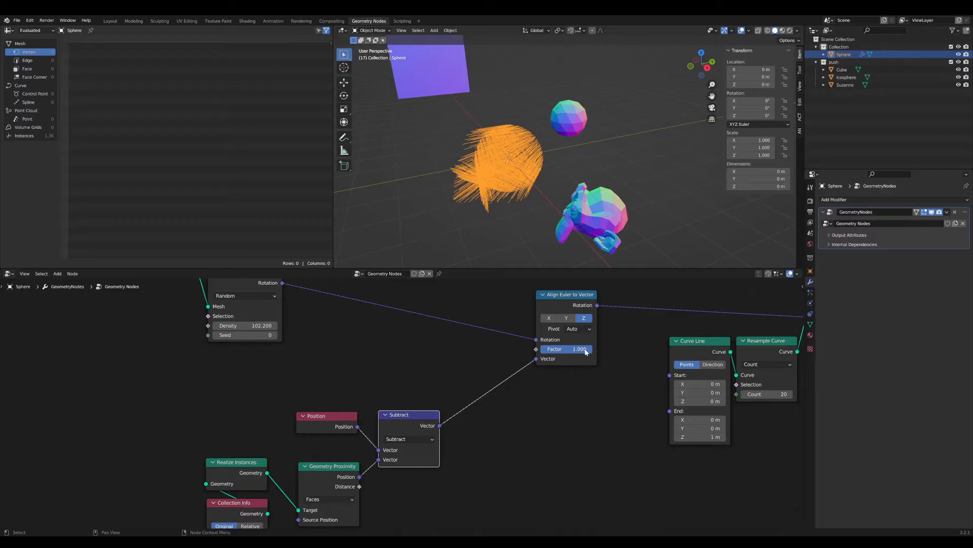
mouse_move(588, 349)
mouse_down()
mouse_move(542, 349)
mouse_move(572, 349)
mouse_up()
click(569, 128)
key(g)
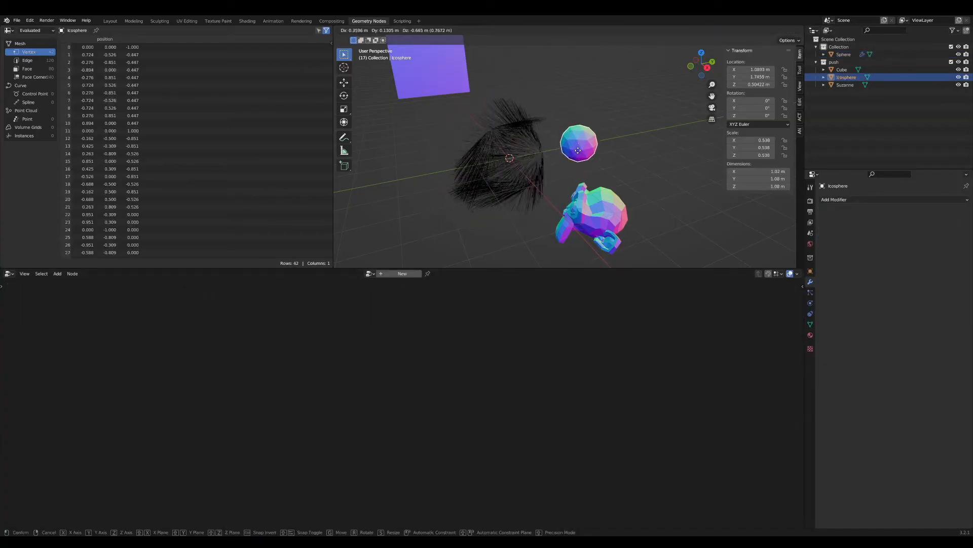
click(568, 118)
click(535, 167)
drag(585, 349, 578, 349)
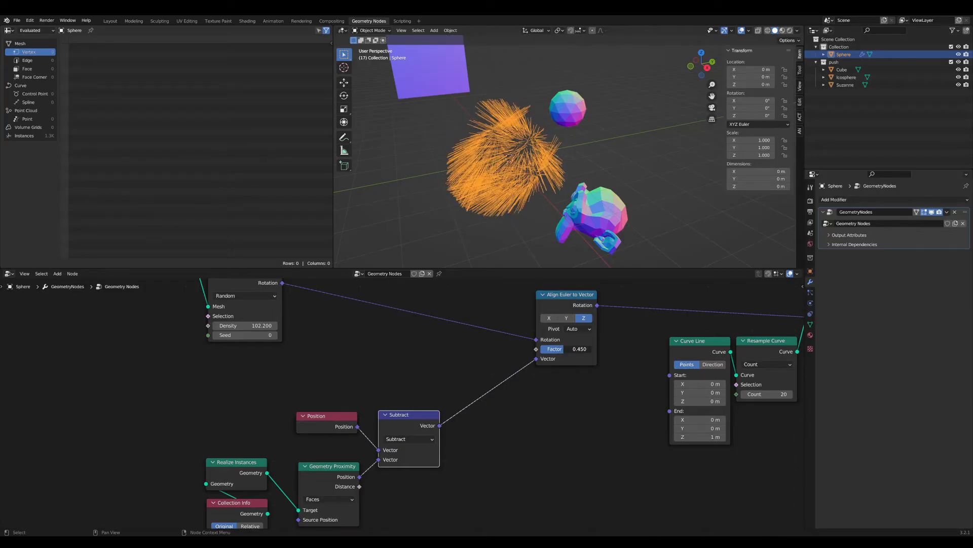
Connect the duplicated Geometry Proximity's Distance to Align Euler to Vector's Factor, moving Subtract up and Position slightly down to clear space
middle_drag(531, 451, 545, 428)
middle_drag(373, 470, 337, 467)
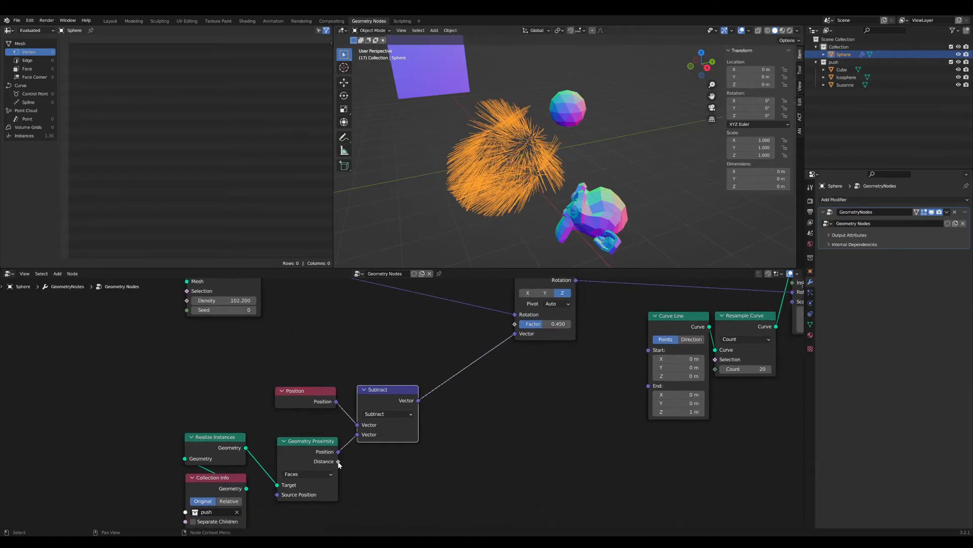
drag(515, 328, 515, 324)
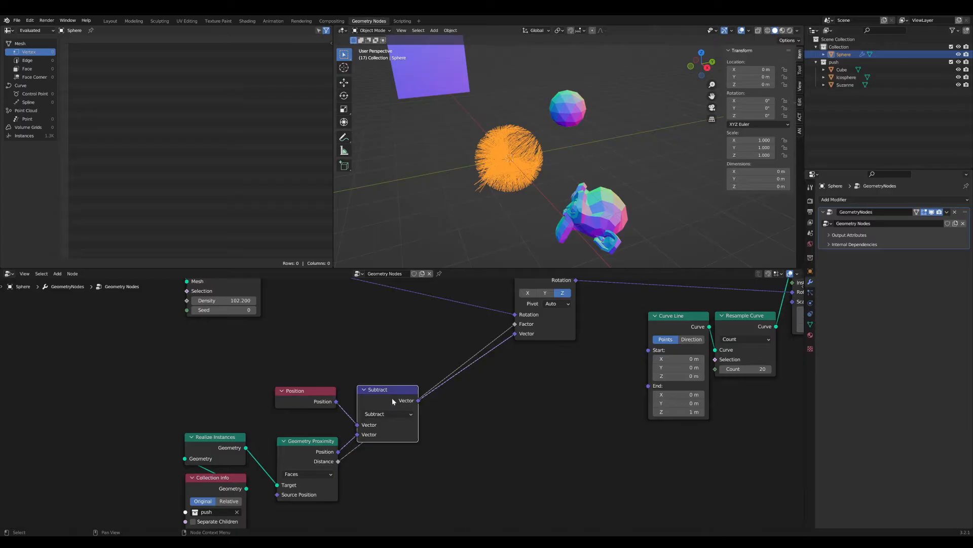
drag(391, 398, 407, 329)
scroll(413, 379, up, 2)
middle_drag(486, 362, 479, 381)
scroll(471, 408, up, 3)
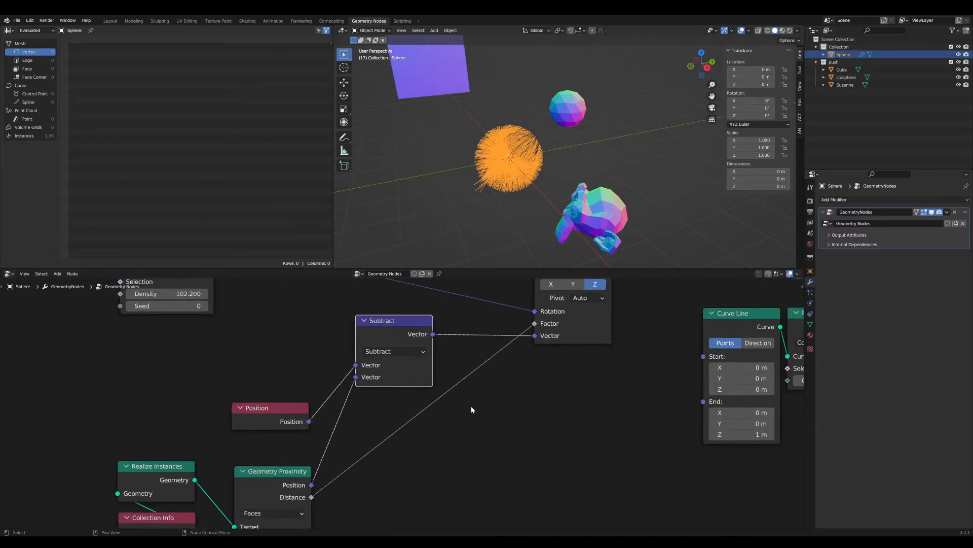
mouse_move(259, 417)
mouse_down()
mouse_move(270, 372)
mouse_move(261, 432)
mouse_up()
Insert a Map Range node between Distance and Factor, with To Min set to 1 and To Max to 0
scroll(283, 404, down, 2)
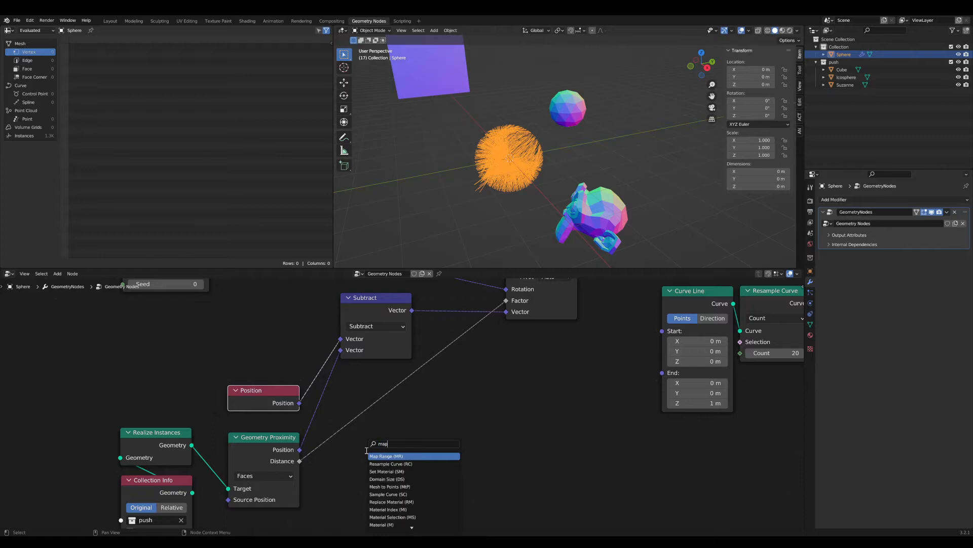
key(Return)
click(419, 434)
scroll(434, 400, up, 3)
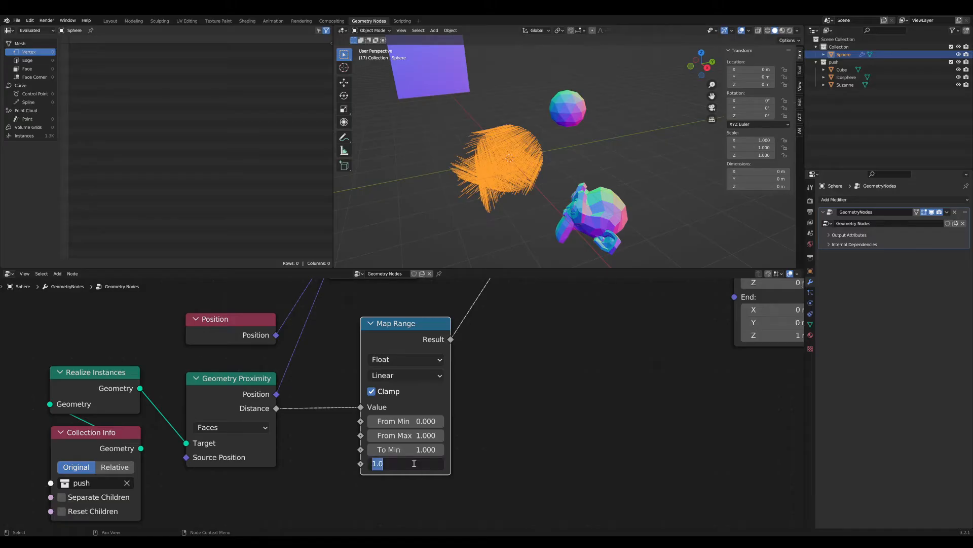
key(Return)
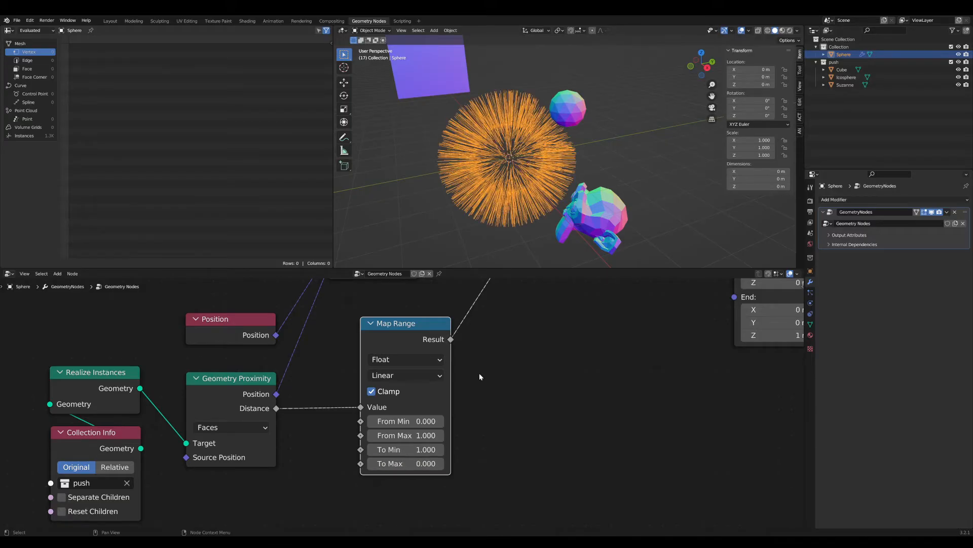
Move the new Map Range closer to Geometry Proximity and position the Subtract node just above it
drag(406, 329, 379, 339)
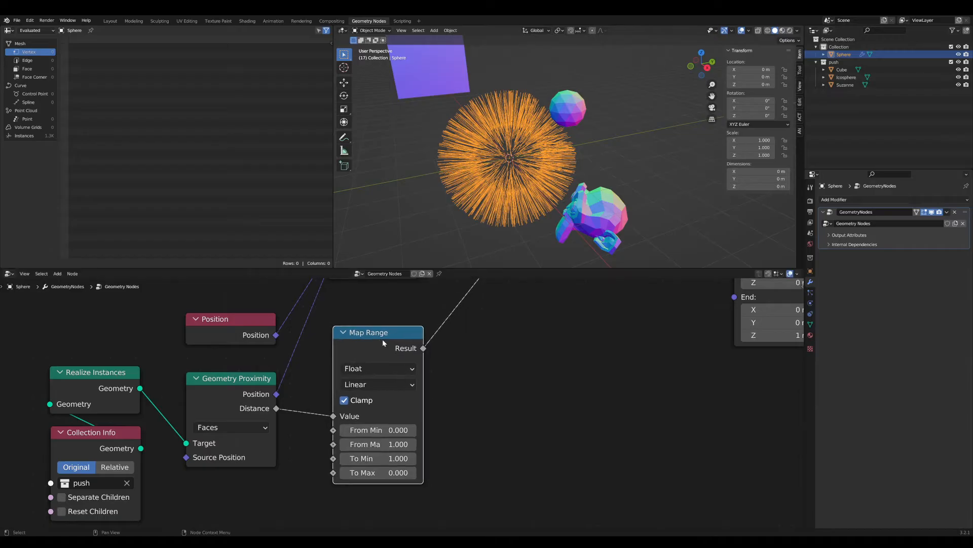
scroll(385, 340, down, 1)
middle_drag(384, 325, 366, 396)
drag(368, 293, 377, 309)
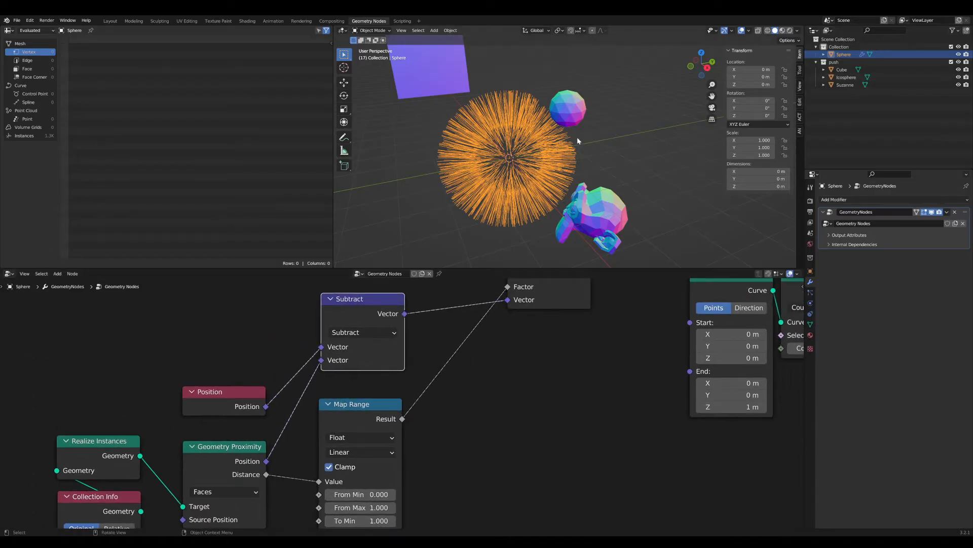
Move the icosphere to about X 0.89 m, Y 1.67 m, Z 1.09 m and Suzanne to about X 1.58 m, Y 1.16 m, Z -1.60 m
middle_drag(577, 137, 546, 113)
click(572, 106)
key(g)
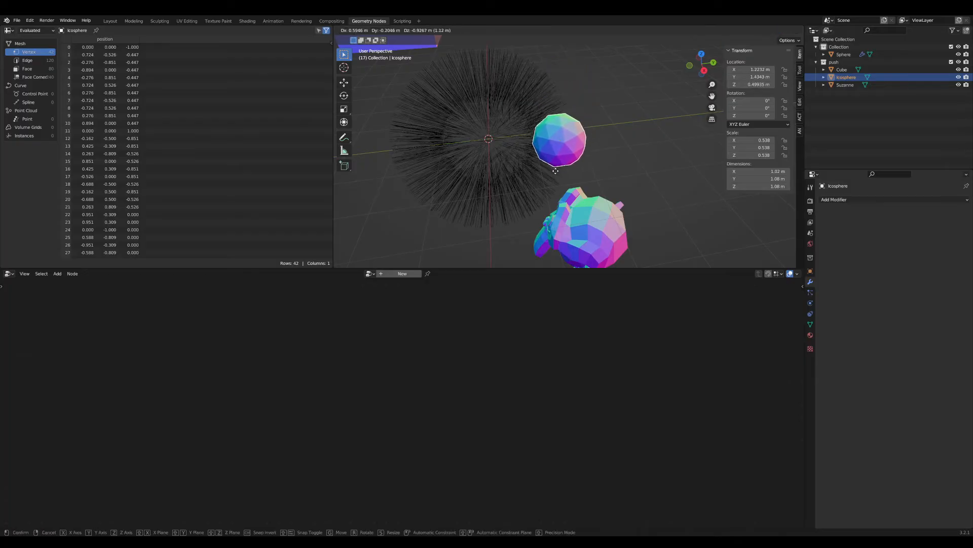
click(565, 135)
middle_drag(565, 137, 594, 145)
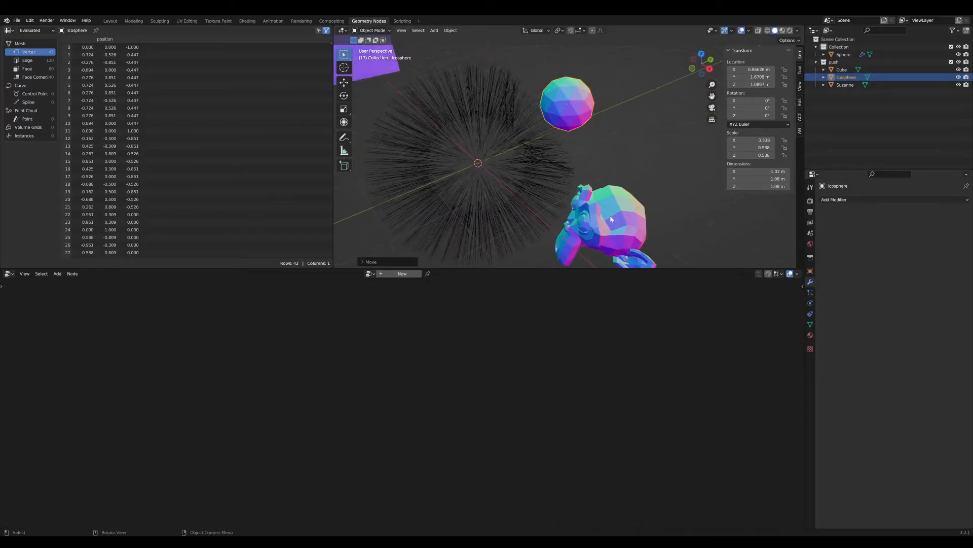
click(613, 220)
key(g)
click(584, 241)
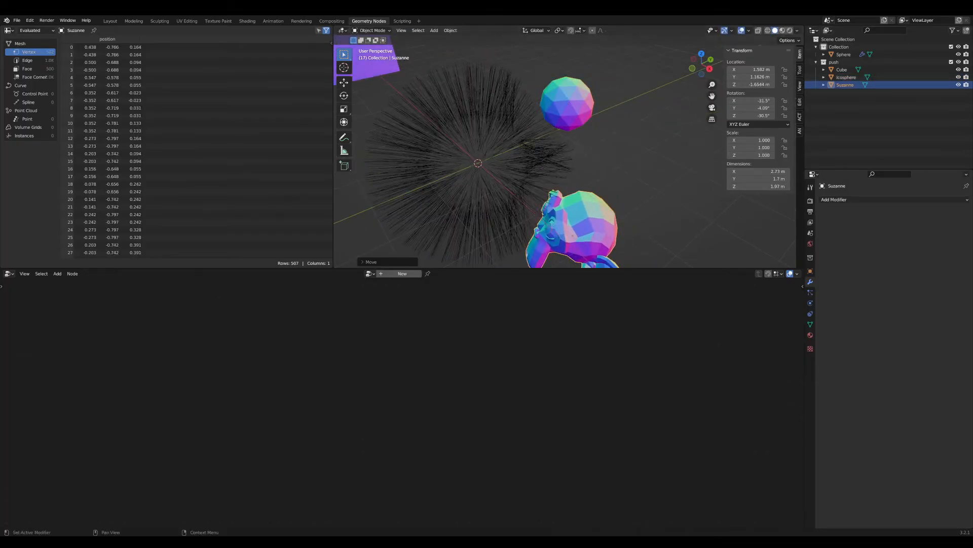
Select the sphere and adjust the new Map Range's To Min value to change how strongly nearby objects redirect the tendrils
click(843, 54)
scroll(512, 433, up, 2)
mouse_move(513, 434)
middle_down()
mouse_move(505, 427)
mouse_move(519, 449)
middle_up()
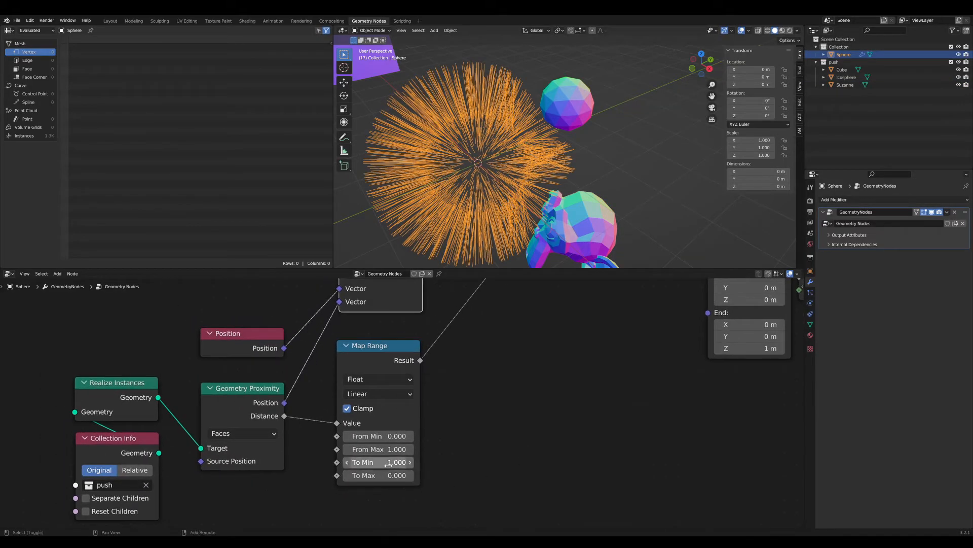
drag(378, 462, 431, 462)
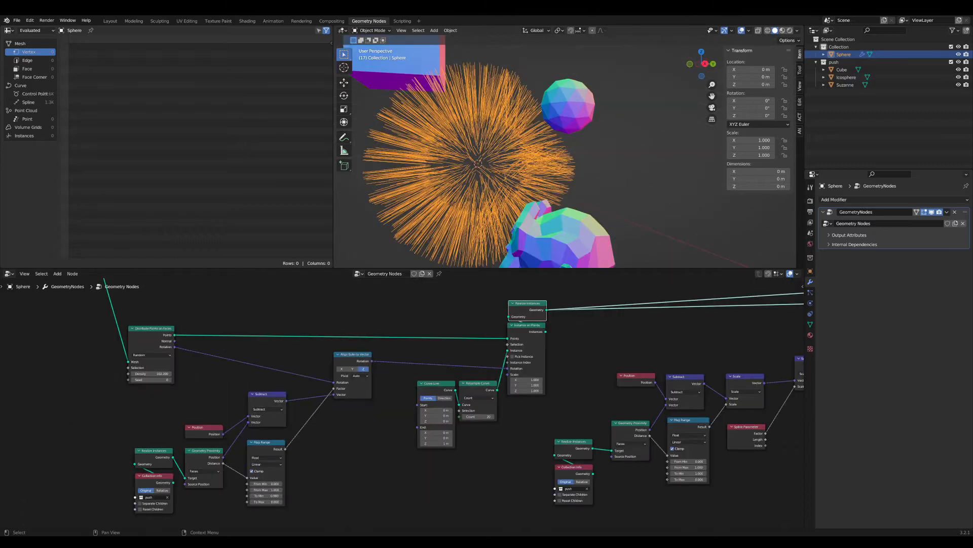
Set To Min to 0.430 on the Map Range node that drives the Align Euler to Vector factor
middle_drag(532, 416, 613, 443)
scroll(500, 451, up, 1)
scroll(487, 454, down, 2)
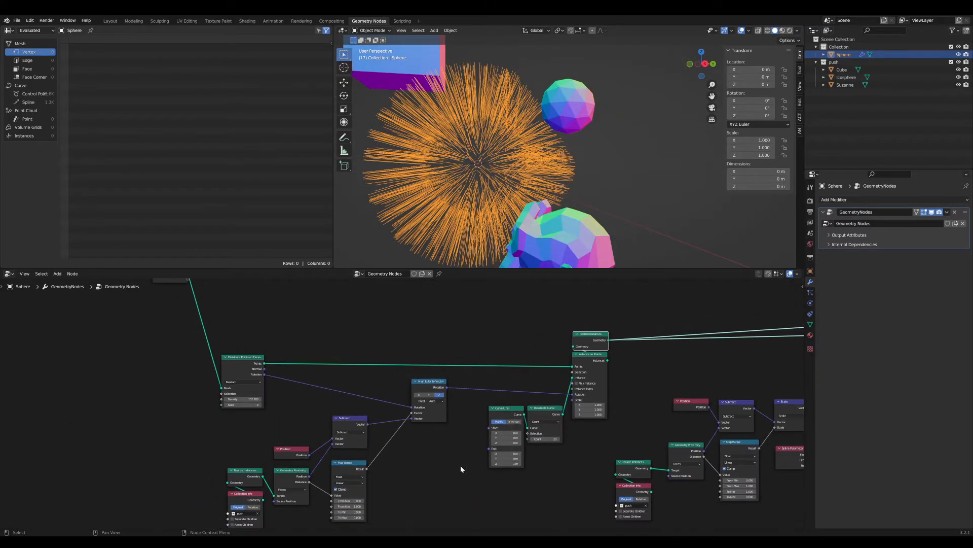
scroll(459, 466, down, 1)
middle_drag(438, 484, 481, 425)
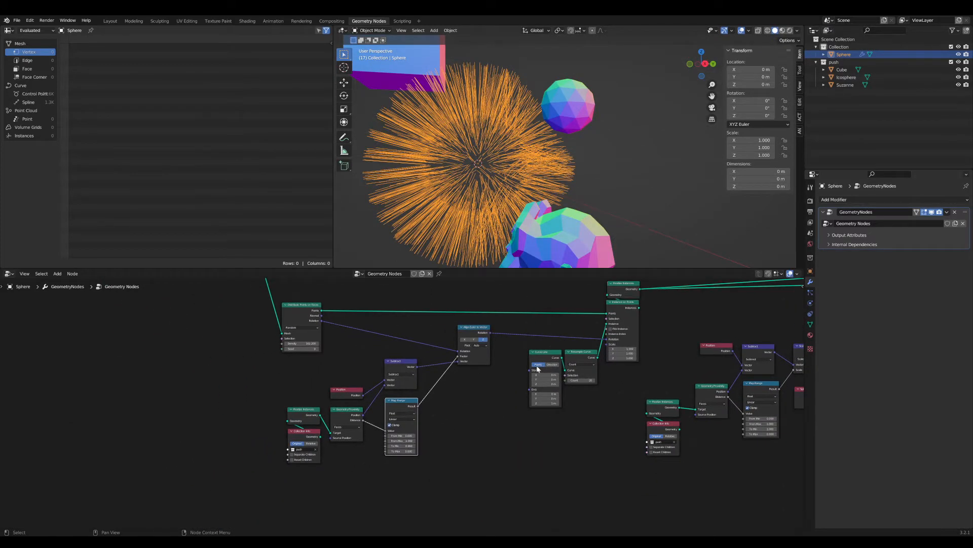
middle_drag(538, 368, 516, 400)
scroll(515, 400, up, 2)
scroll(377, 504, up, 1)
drag(356, 498, 327, 497)
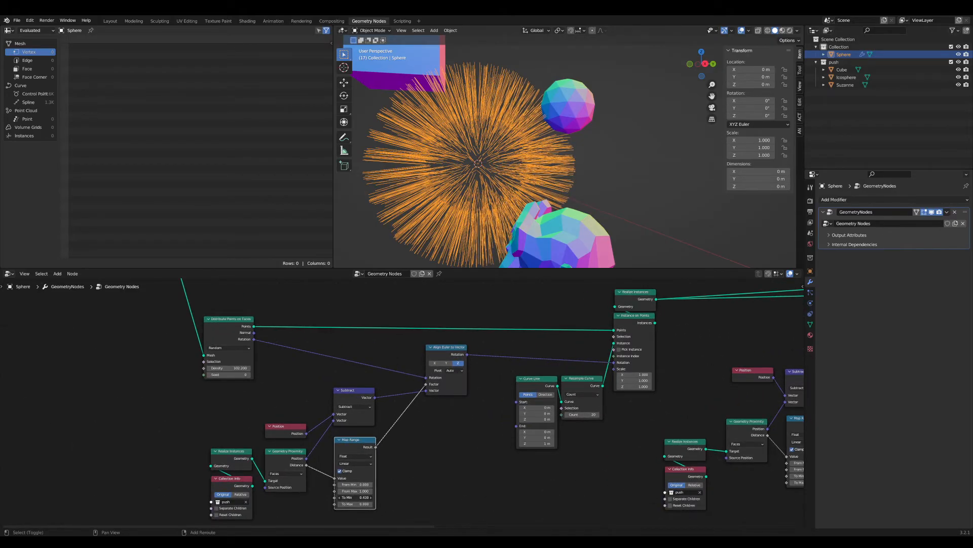
Connect the Join Geometry node's output to the Group Output so the tubes and base sphere are displayed as mesh
scroll(573, 476, down, 4)
middle_drag(576, 476, 279, 509)
scroll(545, 357, up, 1)
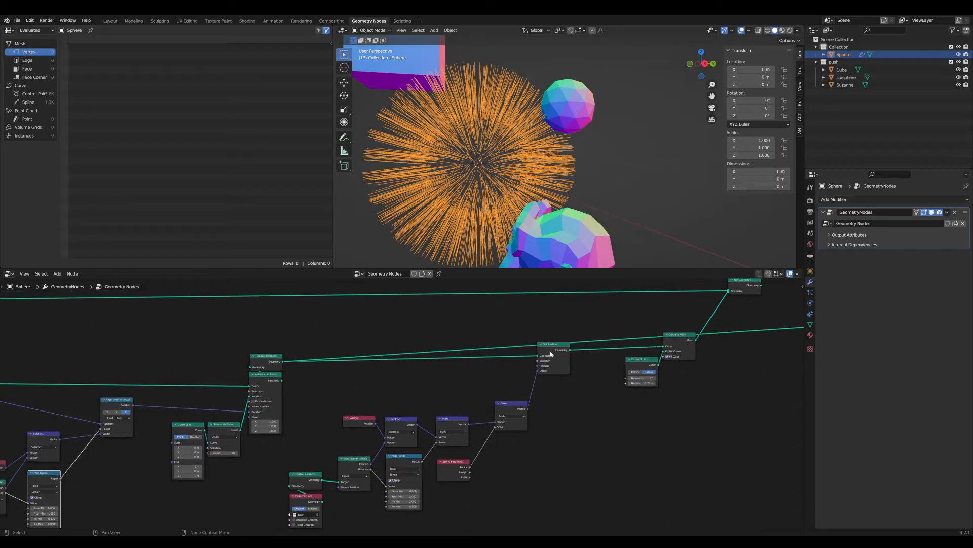
scroll(461, 123, up, 2)
mouse_move(461, 123)
middle_down()
mouse_move(474, 121)
mouse_move(464, 124)
middle_up()
scroll(463, 124, down, 2)
scroll(744, 293, down, 1)
middle_drag(745, 292, 600, 354)
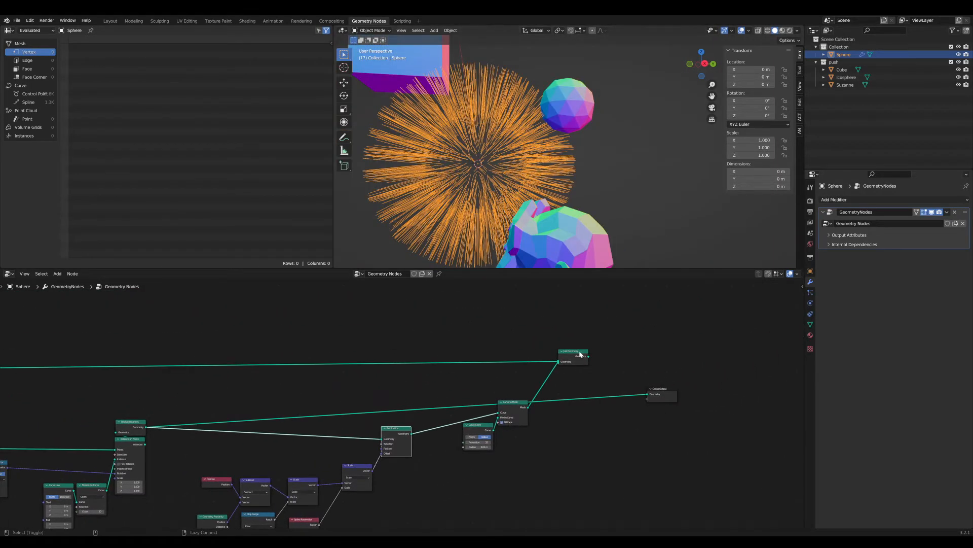
alt+shift+click(580, 354)
Set To Min to 0.320 on the Map Range node feeding the Align Euler to Vector factor
middle_drag(550, 185, 615, 193)
scroll(476, 464, up, 1)
middle_drag(476, 465, 702, 400)
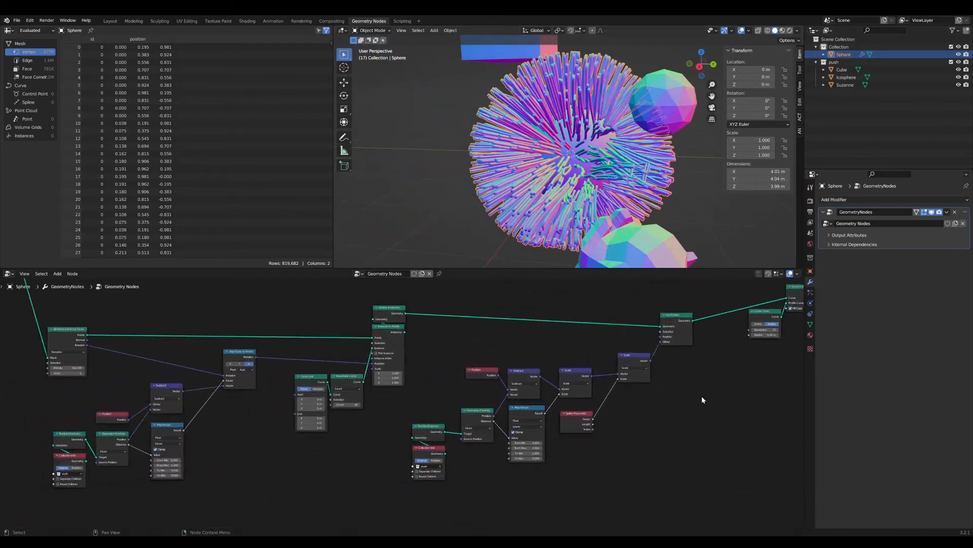
scroll(259, 453, up, 2)
middle_drag(259, 453, 604, 413)
scroll(604, 413, up, 2)
scroll(425, 404, up, 5)
middle_drag(503, 451, 462, 428)
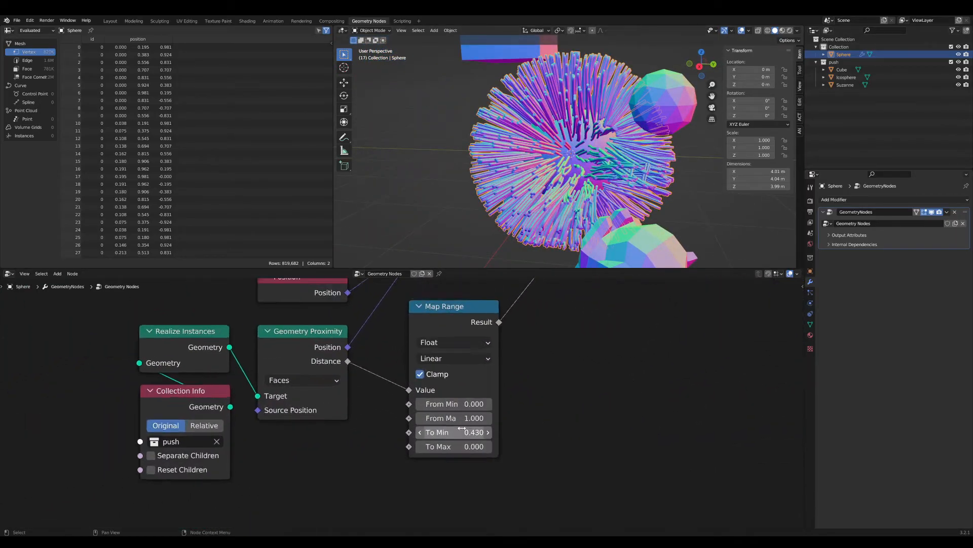
scroll(462, 428, up, 1)
mouse_move(462, 437)
shift+mouse_down()
mouse_move(433, 437)
mouse_move(446, 437)
shift+mouse_up()
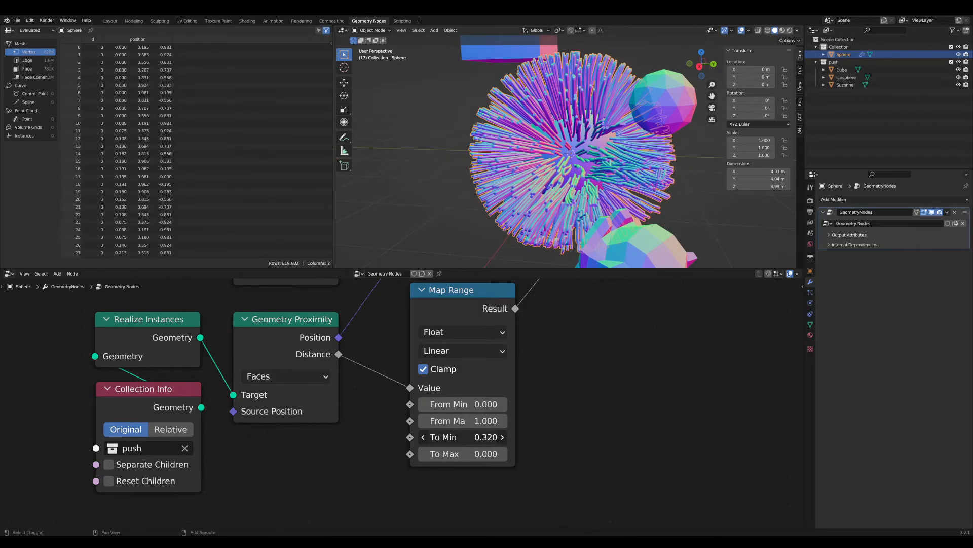
Lower the To Min value of the second Map Range node, which scales the Set Position offset
scroll(662, 376, down, 4)
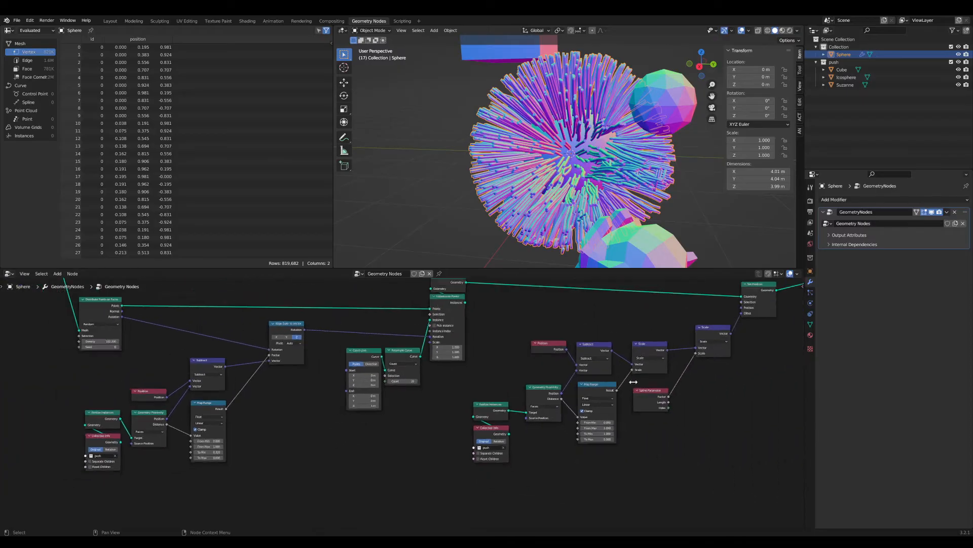
scroll(385, 410, up, 4)
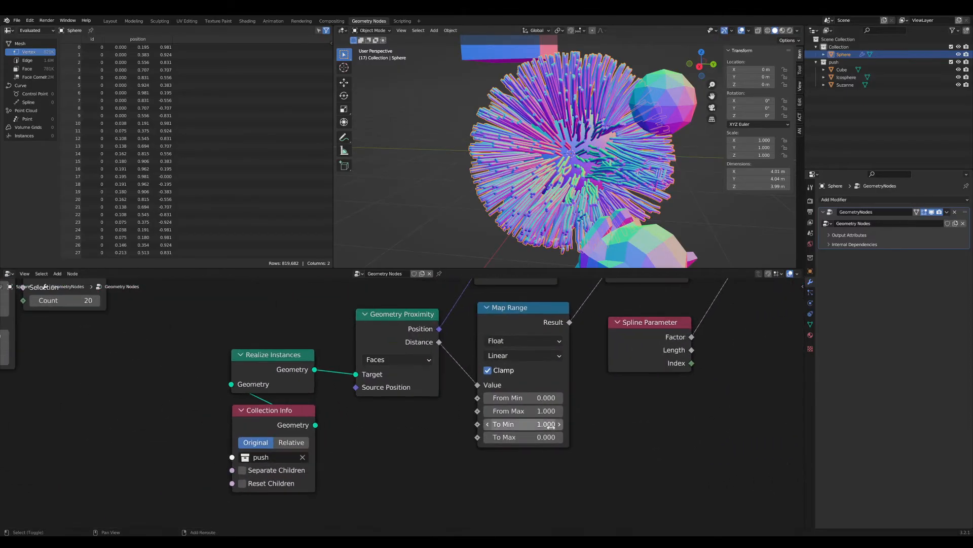
drag(524, 424, 487, 424)
scroll(650, 141, down, 4)
middle_drag(650, 140, 628, 185)
click(627, 137)
scroll(598, 209, up, 4)
scroll(575, 183, down, 5)
Select the Sphere and raise the Distribute Points on Faces density to 244.3
click(575, 183)
scroll(431, 365, down, 10)
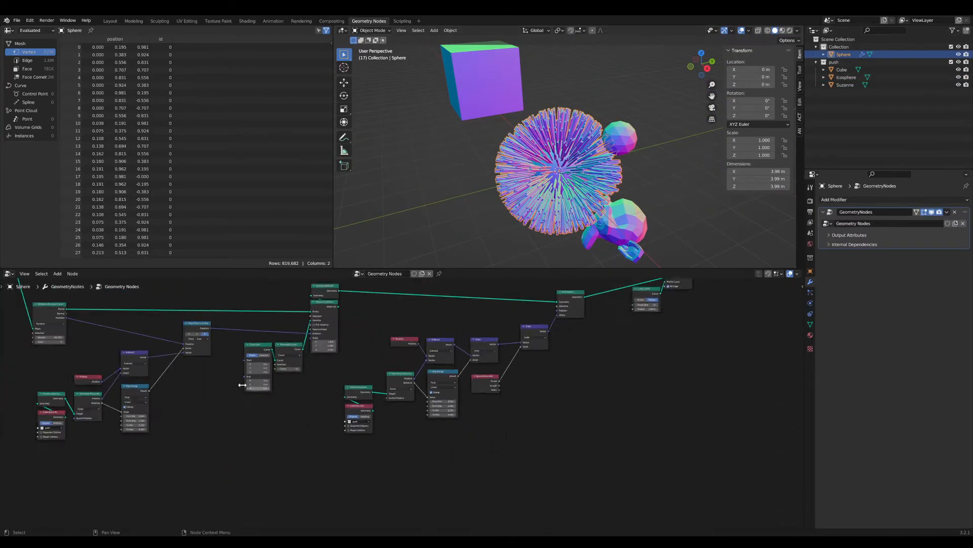
middle_drag(241, 385, 606, 449)
scroll(607, 449, up, 8)
scroll(385, 399, up, 2)
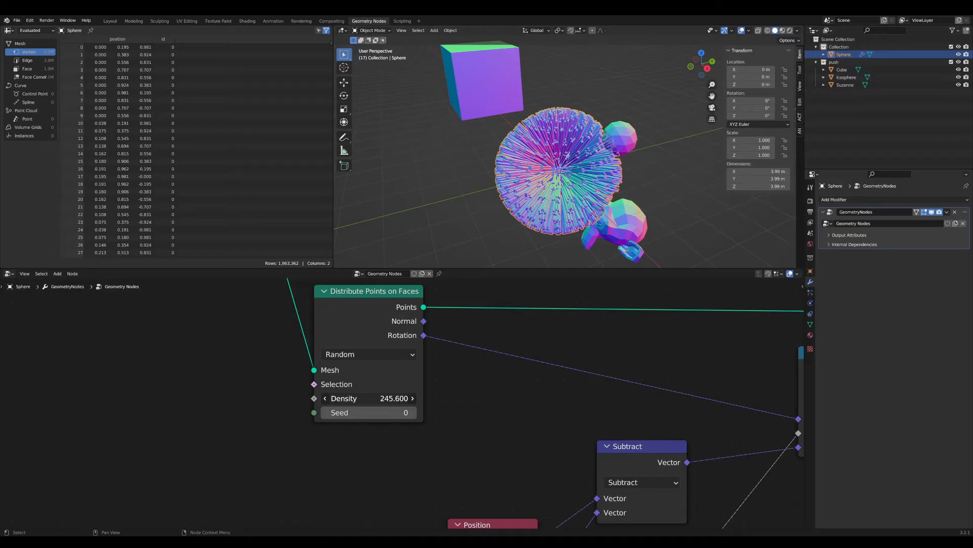
scroll(559, 427, down, 5)
Move the Icosphere deeper into the spiky ball, to about X 0.86 m, Y 1.10 m, Z 1.26 m
middle_drag(512, 168, 499, 172)
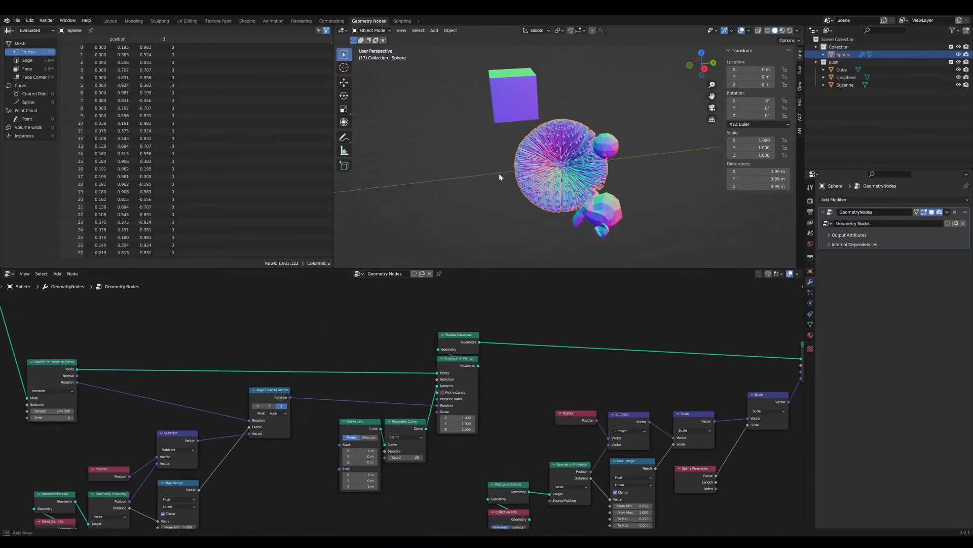
scroll(499, 173, up, 8)
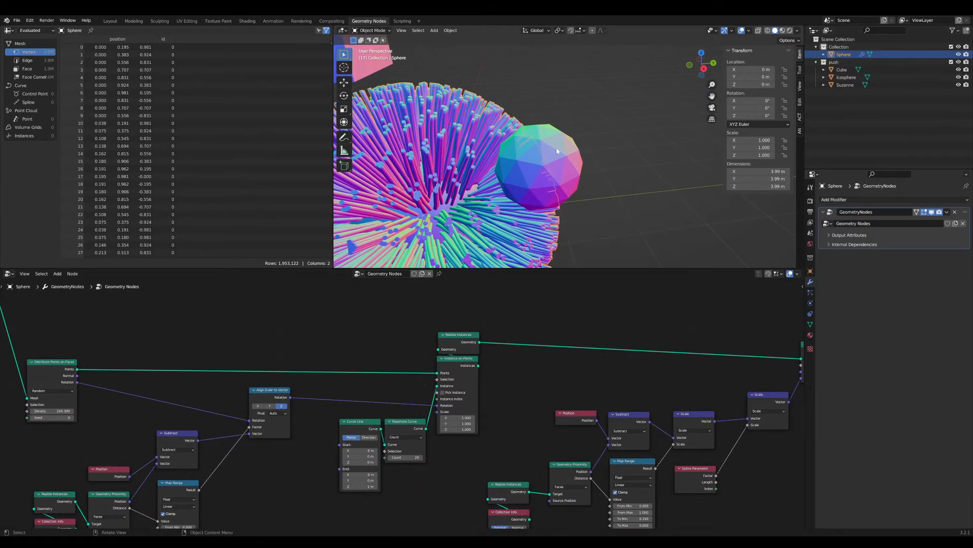
click(558, 150)
scroll(559, 179, up, 3)
scroll(598, 163, down, 3)
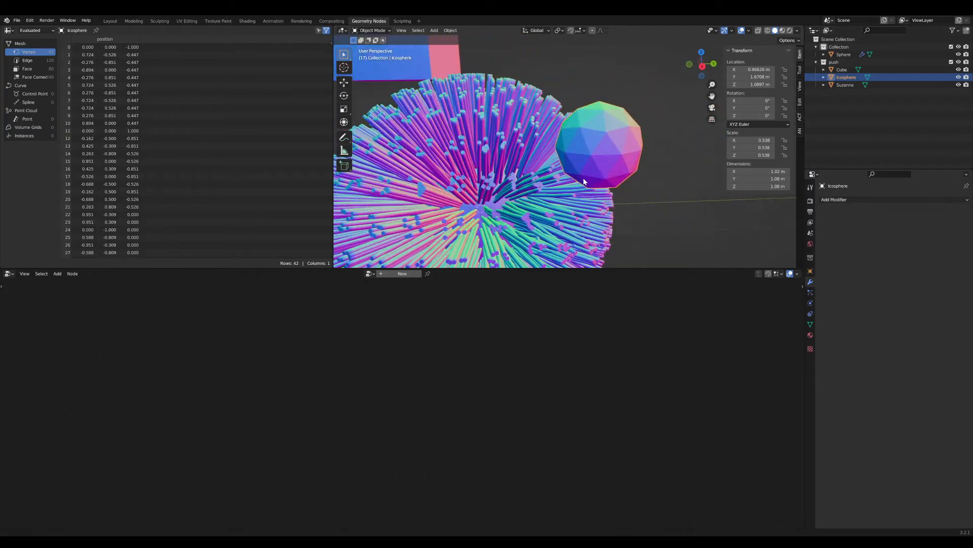
shift+middle_drag(584, 179, 592, 181)
key(KP_Decimal)
scroll(586, 176, down, 3)
key(ctrl+space)
scroll(565, 270, down, 3)
middle_drag(566, 270, 547, 278)
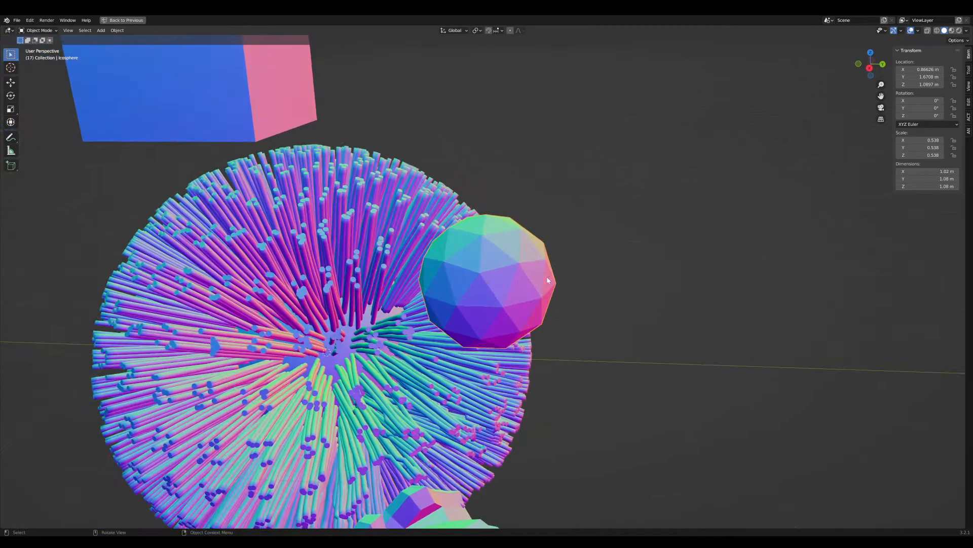
key(g)
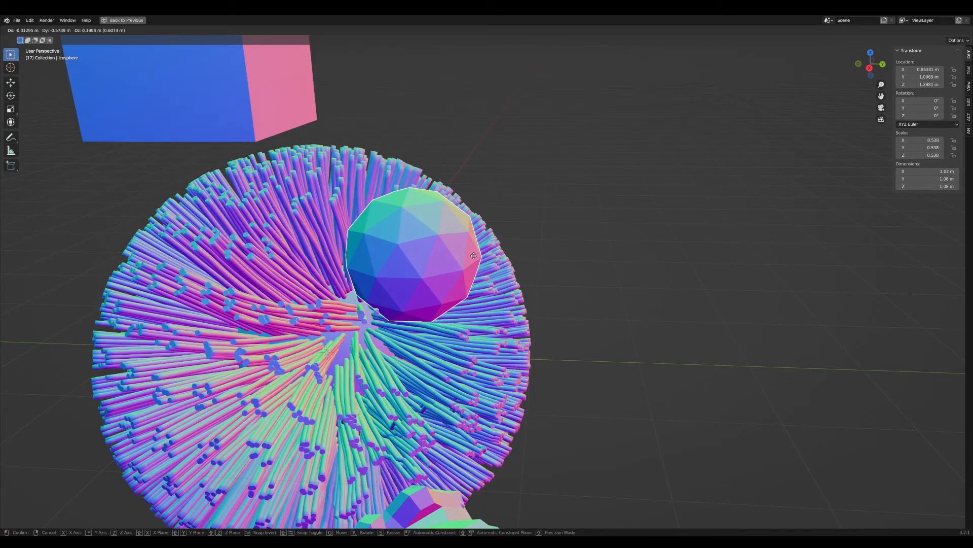
click(474, 255)
middle_drag(473, 255, 357, 387)
key(ctrl+space)
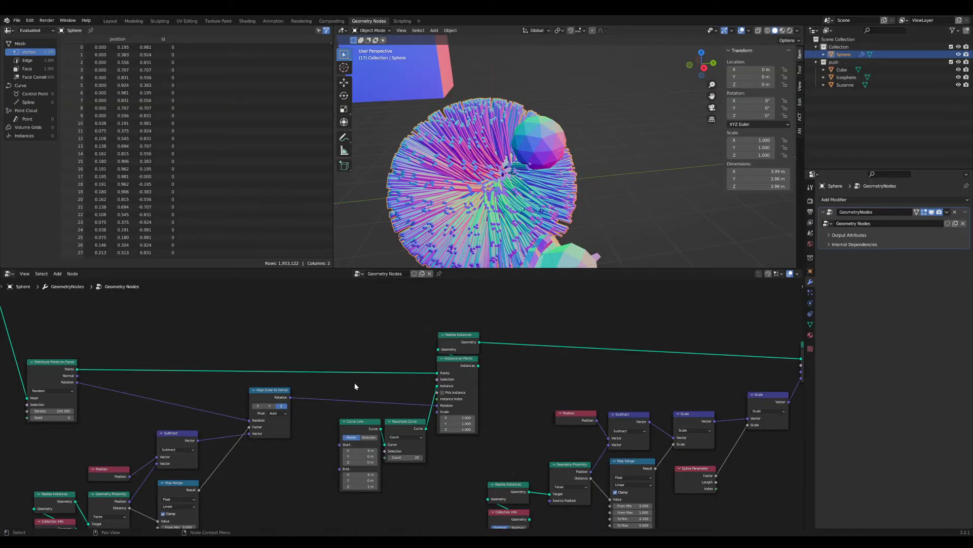
Set the resolution of the Curve Circle profile to 8
scroll(355, 386, down, 2)
middle_drag(556, 414, 318, 407)
scroll(318, 406, up, 2)
middle_drag(602, 424, 516, 447)
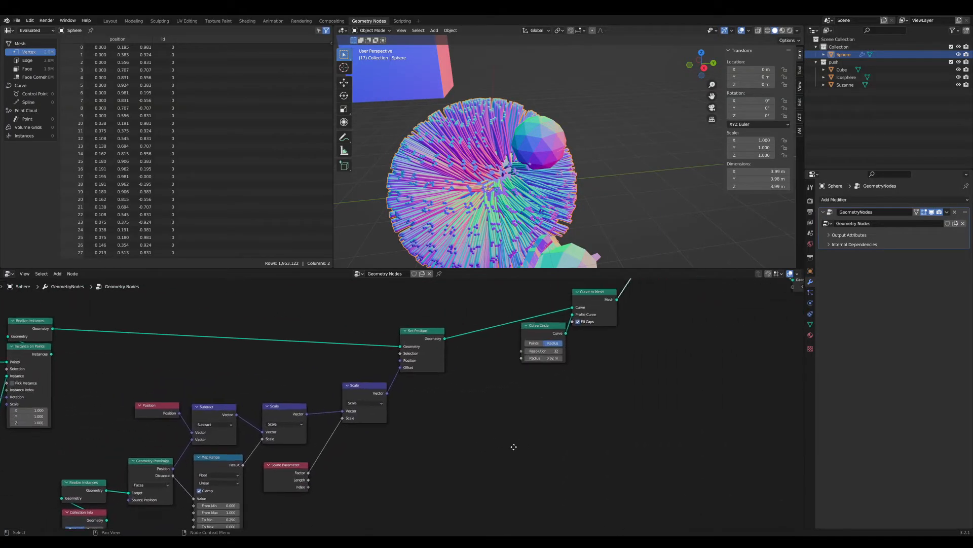
scroll(557, 395, up, 3)
middle_drag(558, 395, 454, 436)
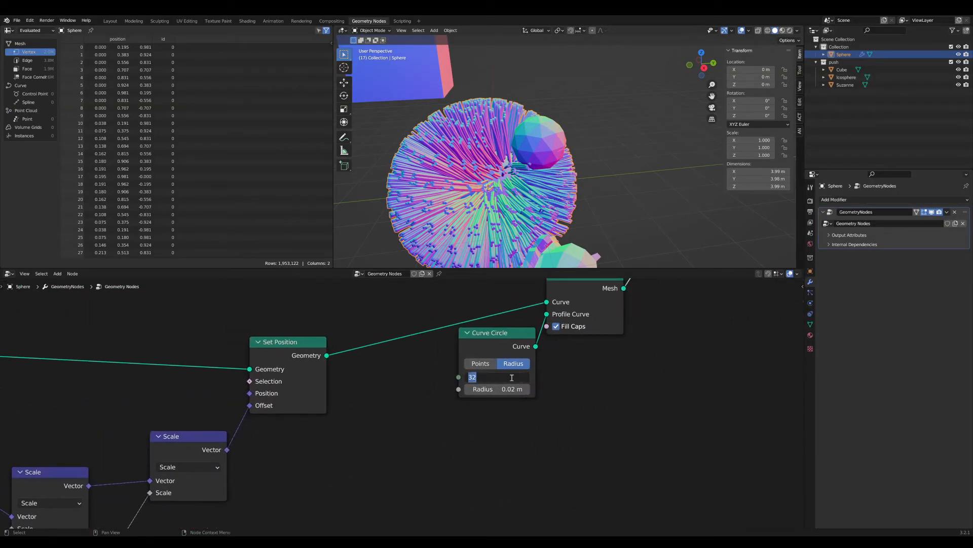
scroll(426, 413, down, 1)
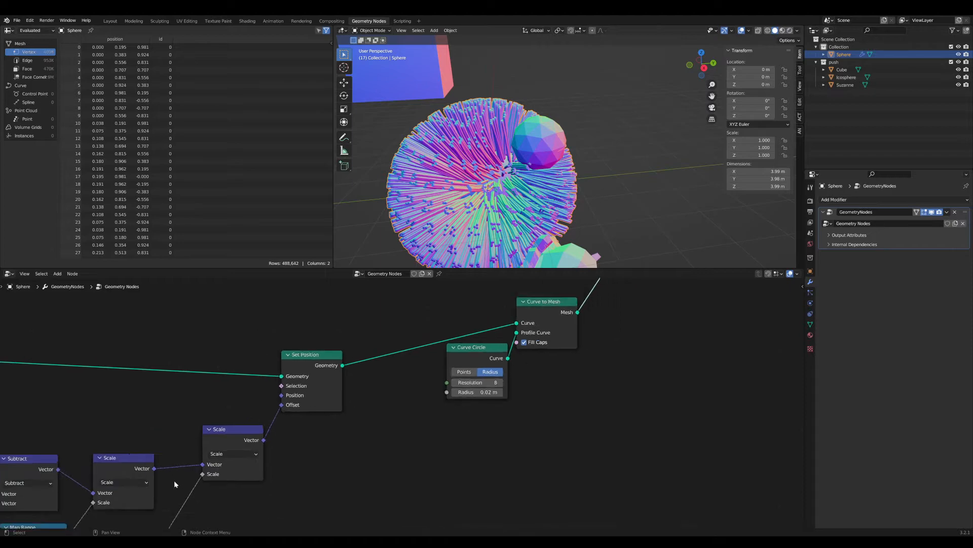
Set the Resample Curve count to 10 for the instanced curve line
scroll(175, 478, down, 2)
middle_drag(238, 445, 552, 408)
middle_drag(277, 435, 544, 403)
scroll(544, 403, up, 2)
middle_drag(416, 426, 490, 417)
scroll(491, 416, up, 1)
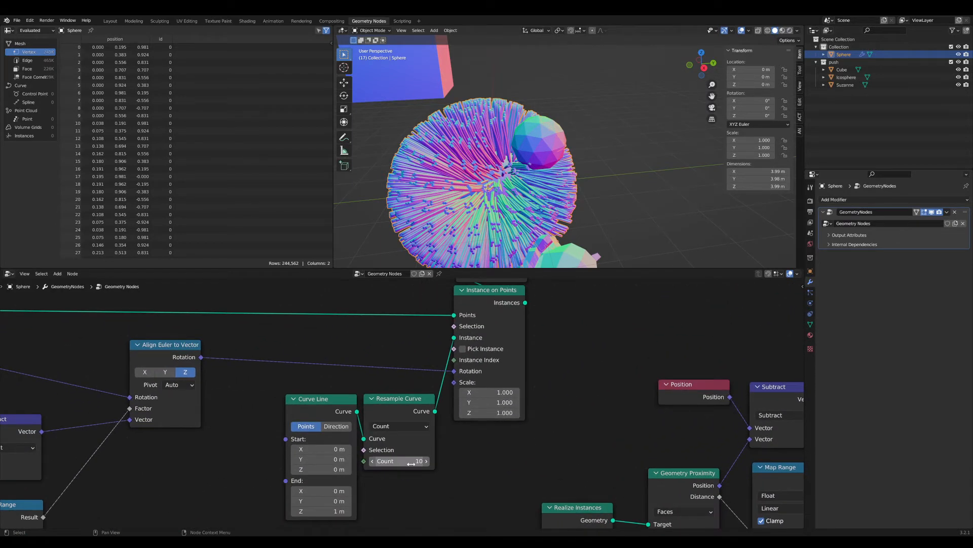
Set the Distribute Points on Faces density to 383.3
scroll(266, 360, down, 3)
middle_drag(267, 360, 437, 406)
scroll(406, 410, up, 4)
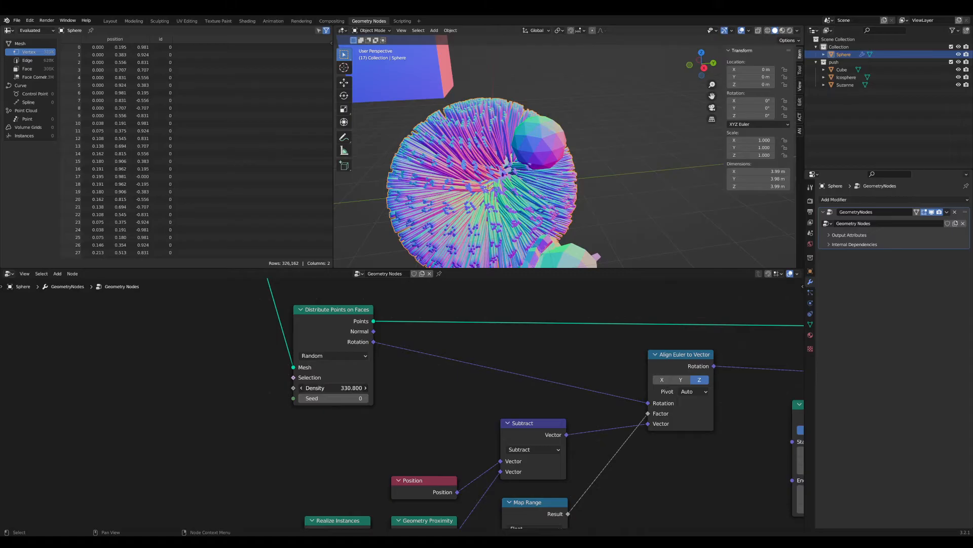
Move the Icosphere across the spiky ball to test how the strands react, and reselect the Sphere
click(550, 147)
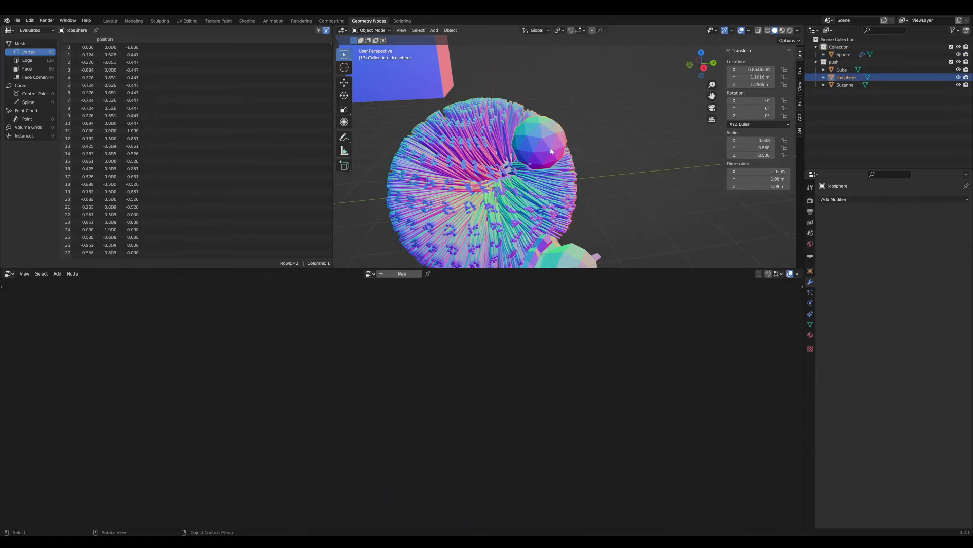
key(g)
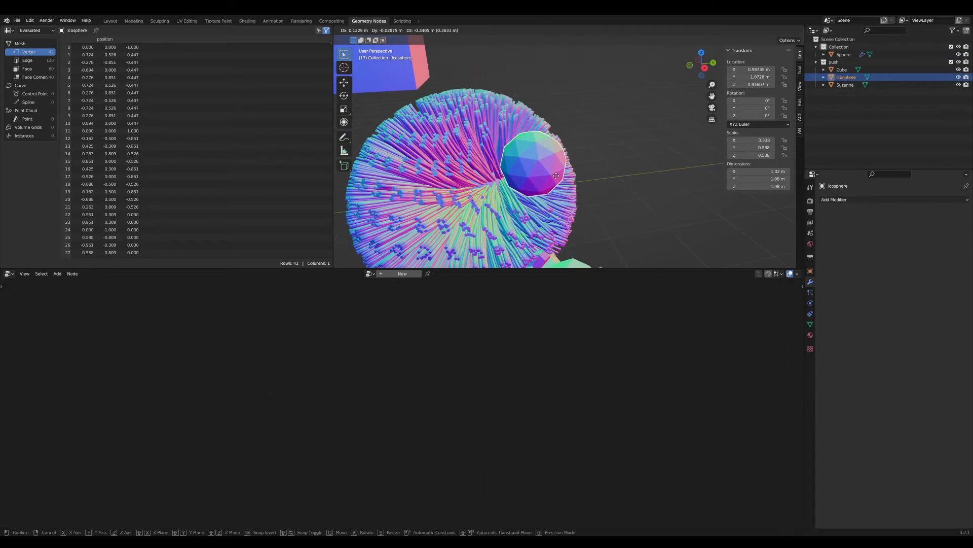
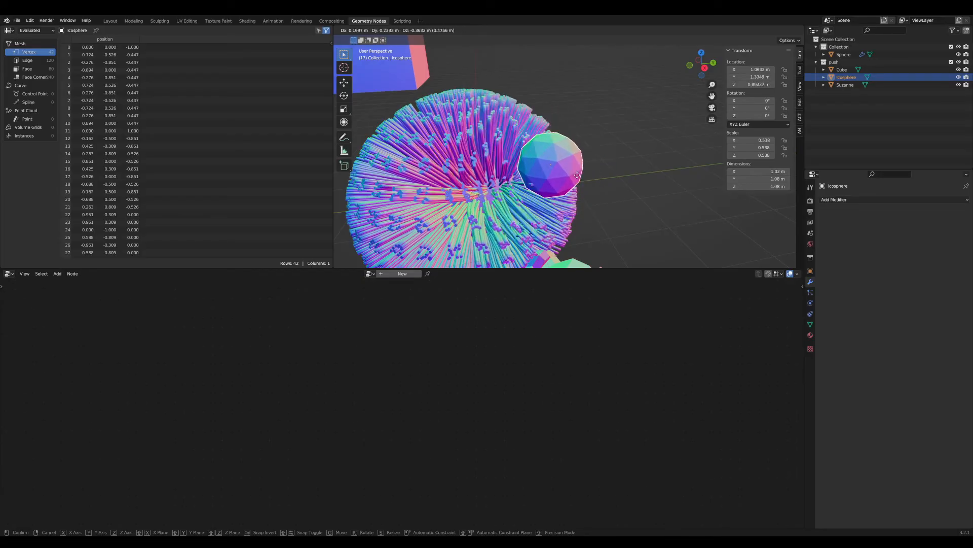
click(553, 160)
middle_drag(552, 159, 522, 176)
click(520, 176)
scroll(420, 372, down, 2)
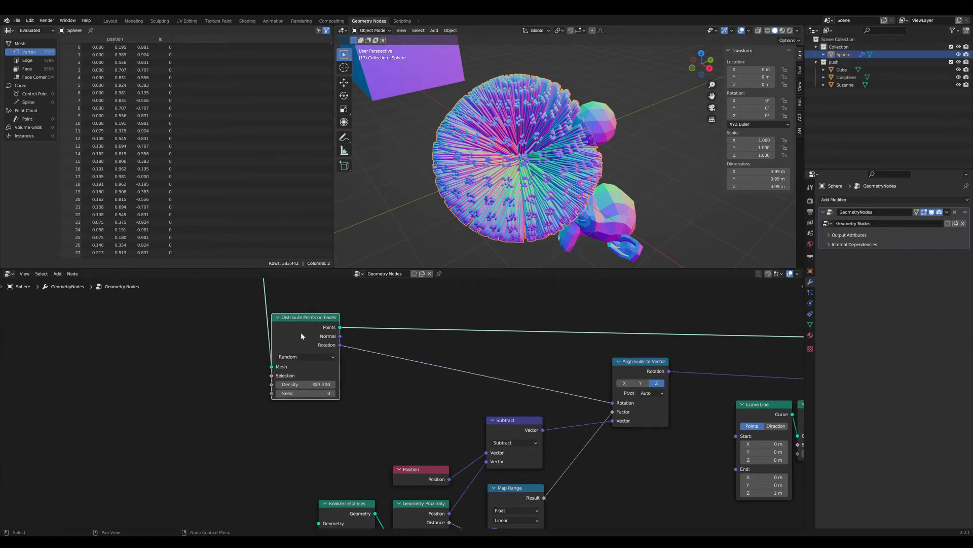
Insert a Vector Math node set to Add between the Distribute Points on Faces rotation and the Align Euler to Vector rotation
scroll(301, 334, down, 1)
middle_drag(301, 335, 408, 307)
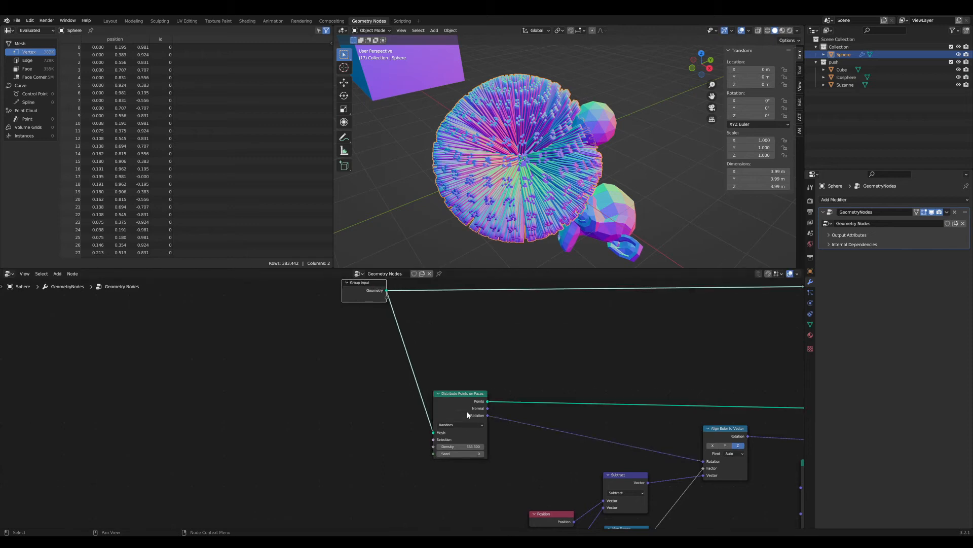
scroll(467, 414, up, 3)
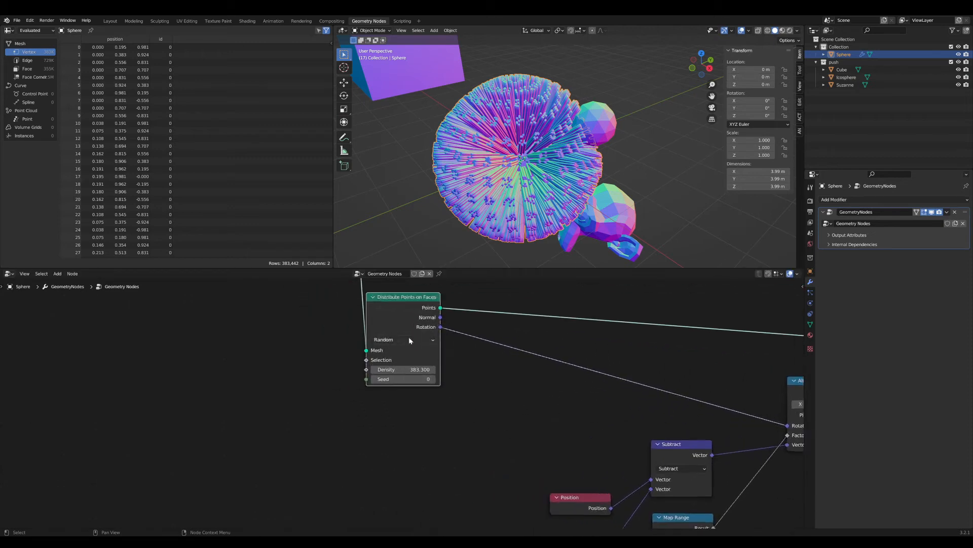
scroll(449, 323, up, 1)
middle_drag(431, 322, 445, 322)
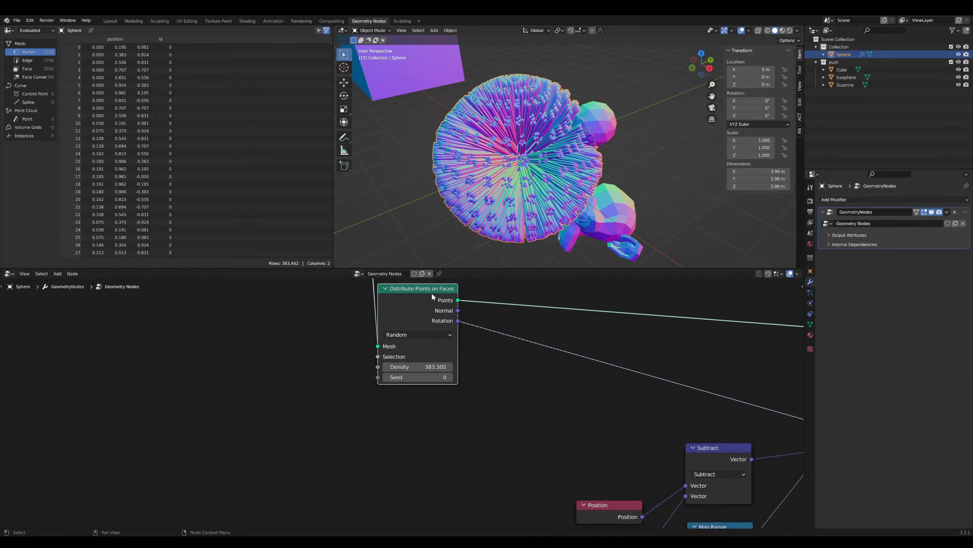
scroll(532, 420, up, 2)
middle_drag(566, 430, 542, 421)
key(shift+a)
key(s)
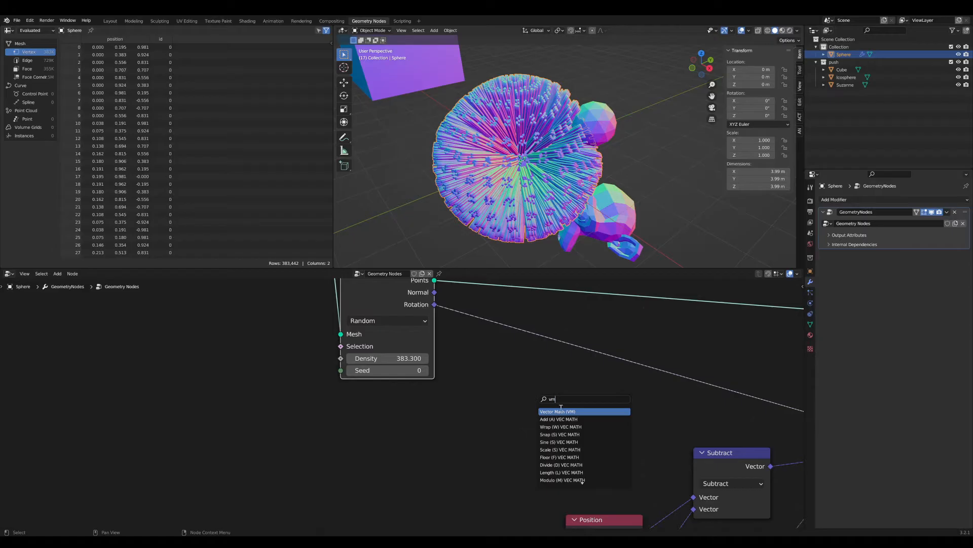
text(vm)
key(Return)
scroll(507, 375, up, 3)
middle_drag(539, 365, 512, 373)
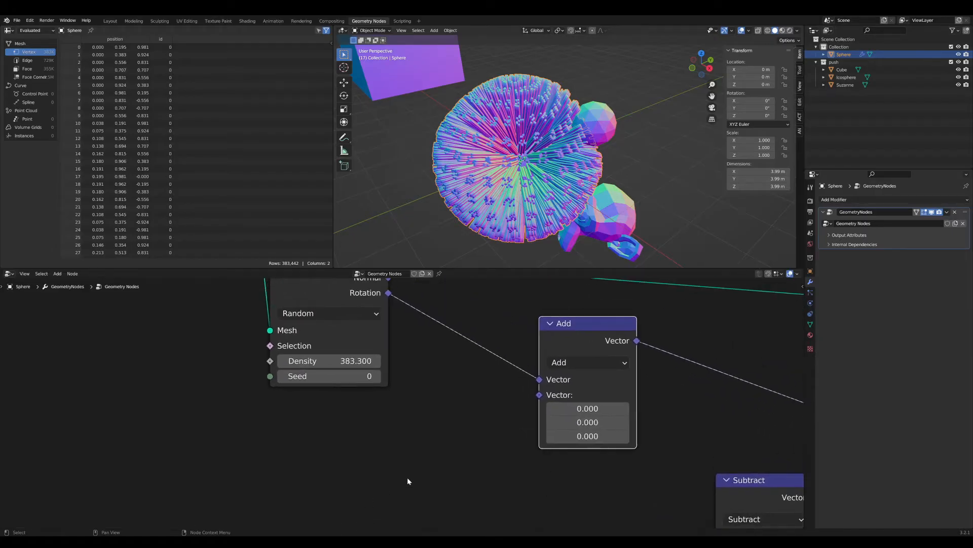
Add a Random Value node set to Vector with a minimum of -1 on all axes, beneath Distribute Points on Faces
middle_drag(411, 478, 393, 450)
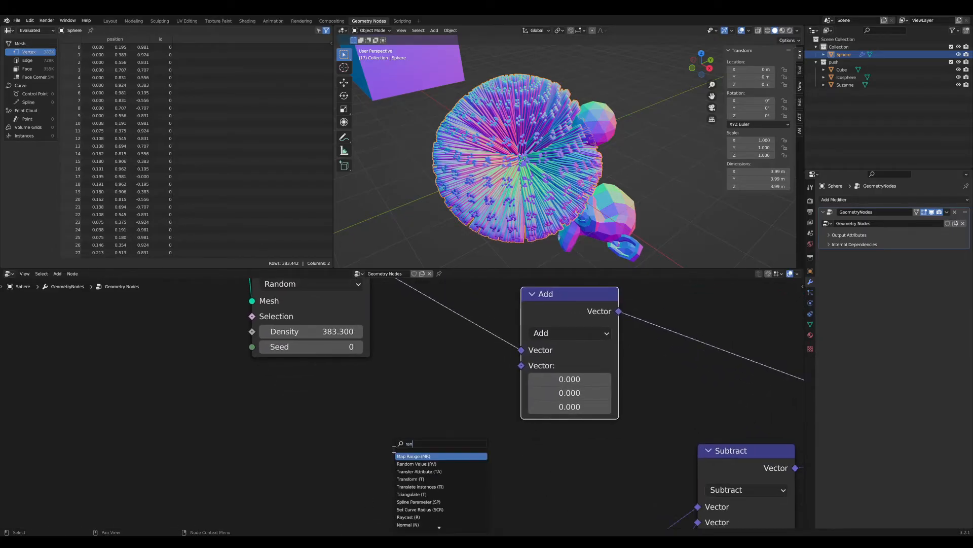
click(419, 463)
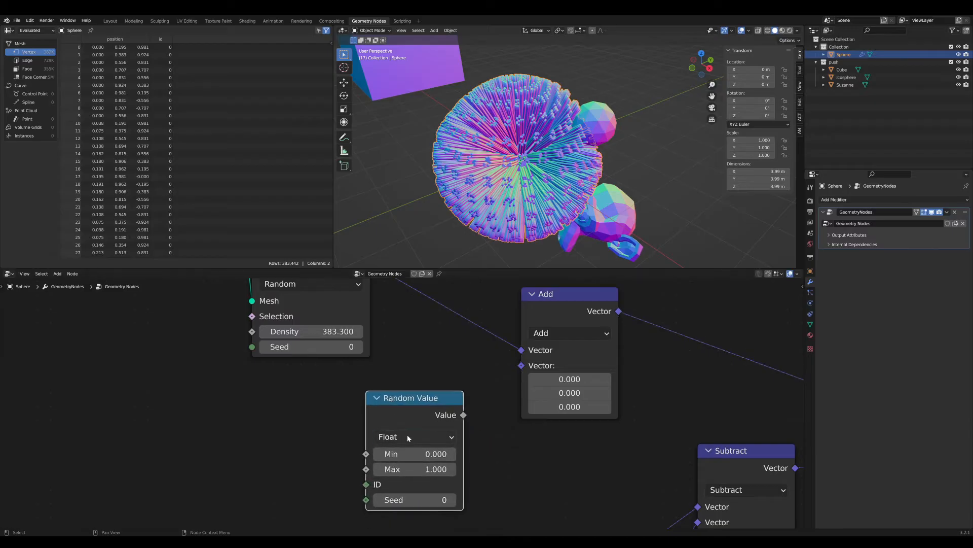
drag(418, 403, 371, 393)
middle_drag(373, 446, 386, 412)
scroll(384, 421, up, 1)
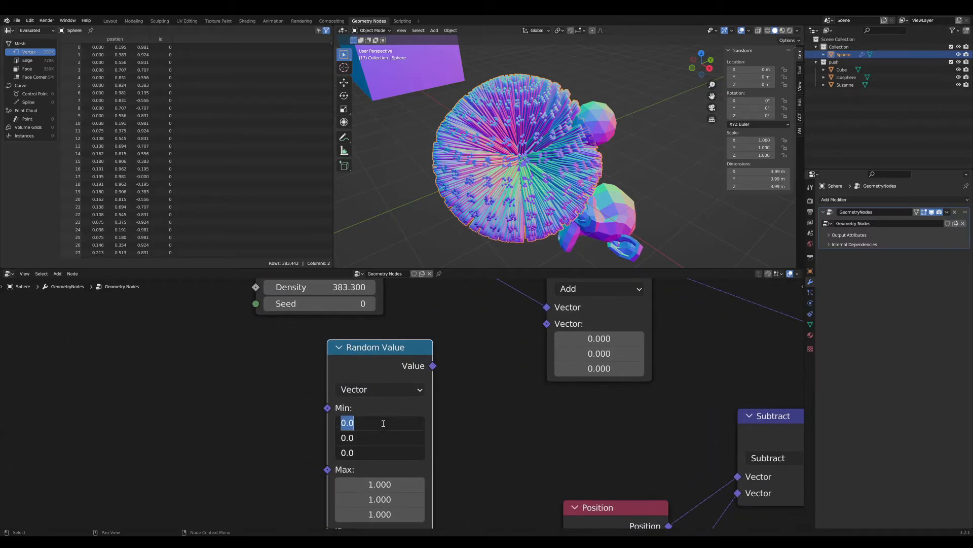
drag(383, 345, 329, 350)
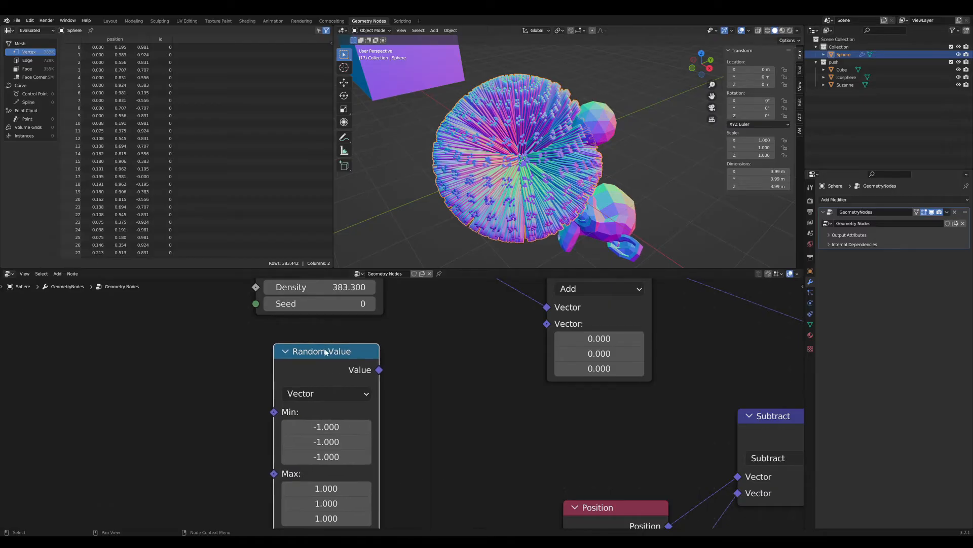
Connect the Random Value output through a new Vector Math Scale node of 0.100 into the Add node's second Vector input
middle_drag(471, 383, 416, 364)
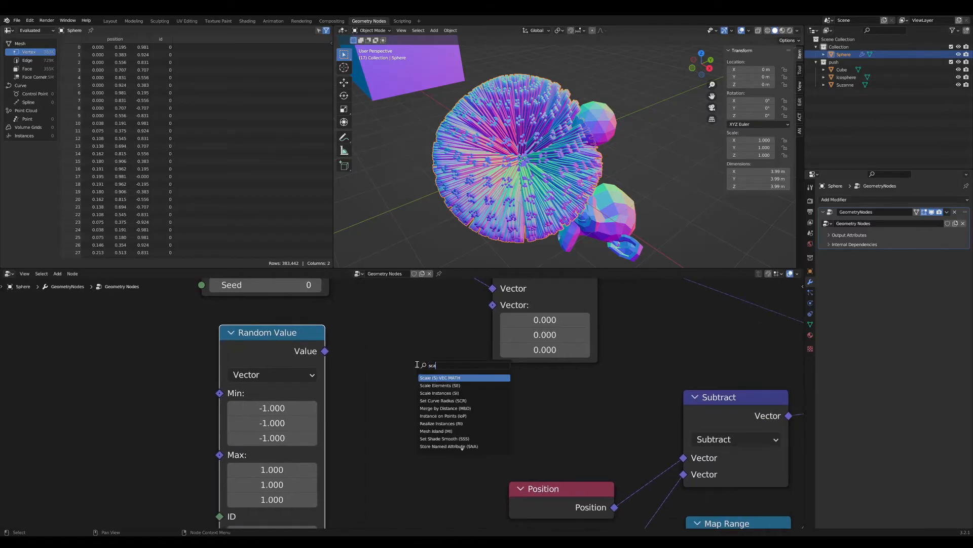
key(Return)
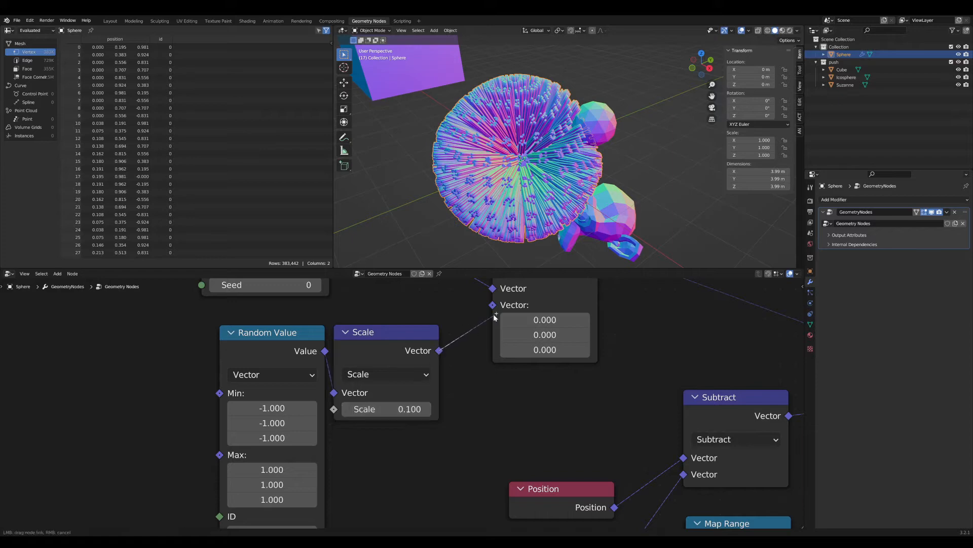
drag(499, 311, 499, 310)
middle_drag(531, 180, 542, 193)
scroll(451, 398, up, 1)
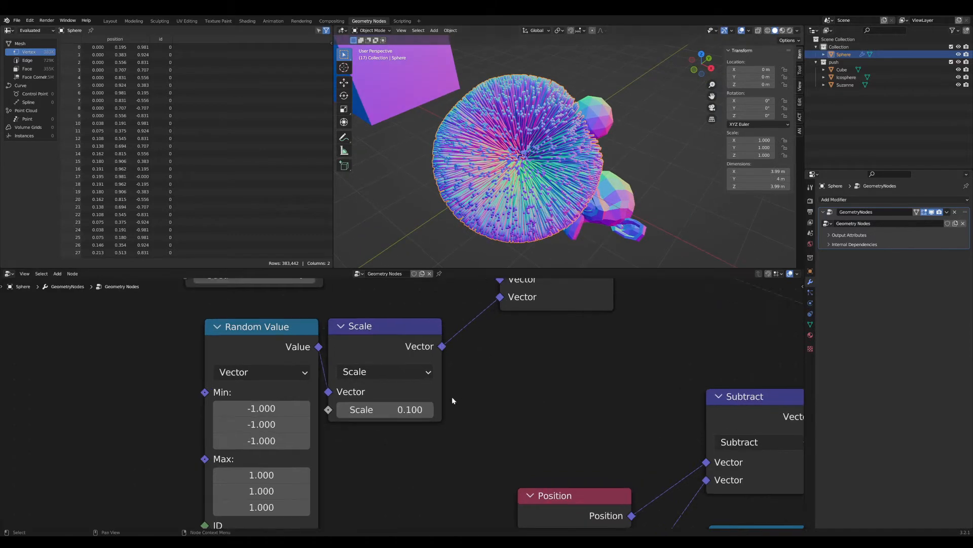
Set the Scale node's factor for the random rotation to 0.160
shift+middle_drag(451, 397, 450, 417)
mouse_move(385, 429)
mouse_down()
mouse_move(406, 429)
mouse_move(374, 429)
mouse_move(396, 429)
mouse_up()
scroll(534, 181, down, 4)
Hide the Icosphere and show it again to compare how the strands react to it
middle_drag(536, 183, 534, 158)
scroll(507, 170, up, 3)
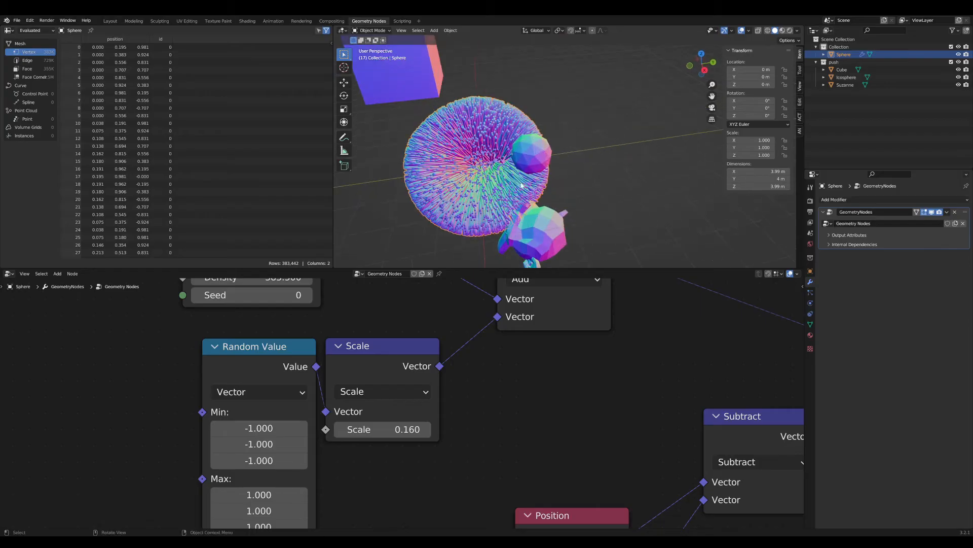
click(534, 158)
scroll(535, 153, up, 2)
key(h)
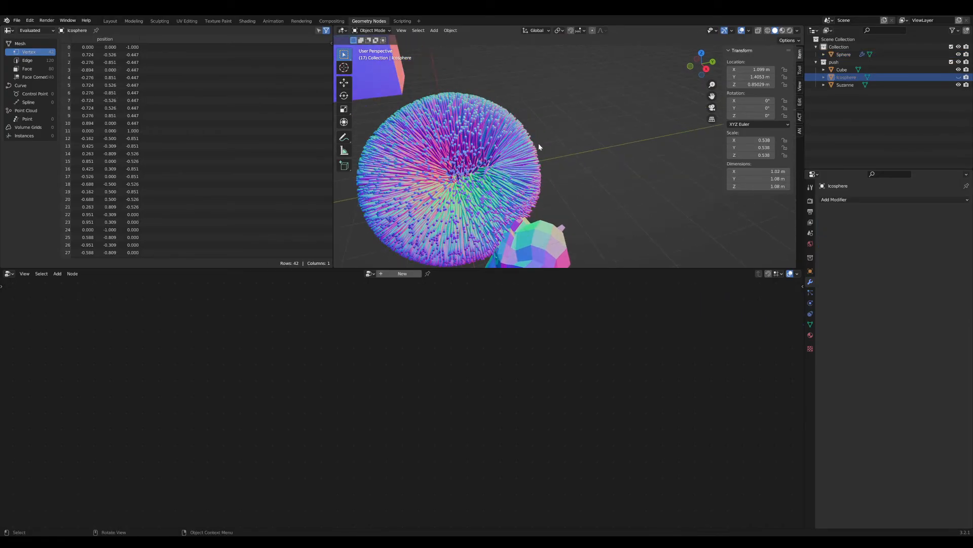
key(alt+h)
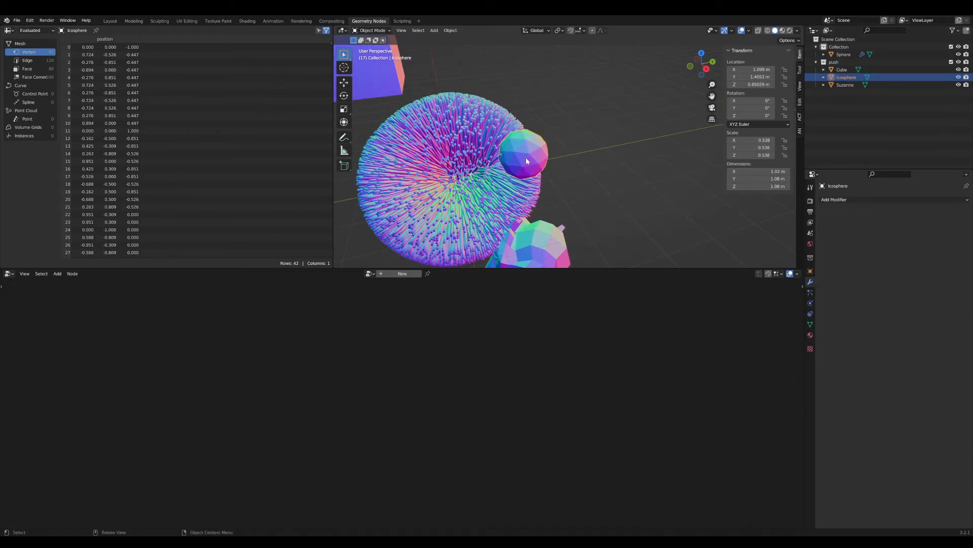
Move the Icosphere to several spots against the strand ball to test how the strands are pushed away
key(g)
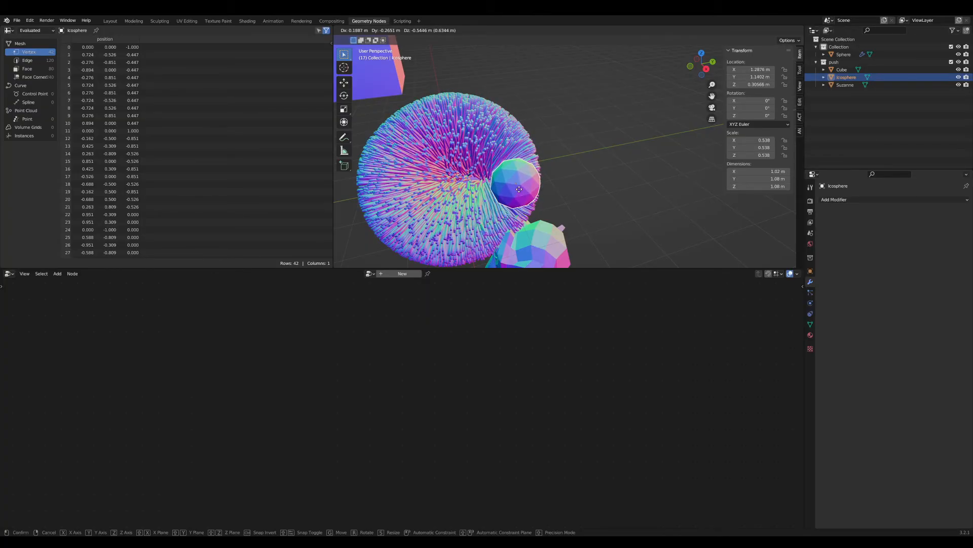
click(516, 182)
middle_drag(517, 181, 486, 189)
key(g)
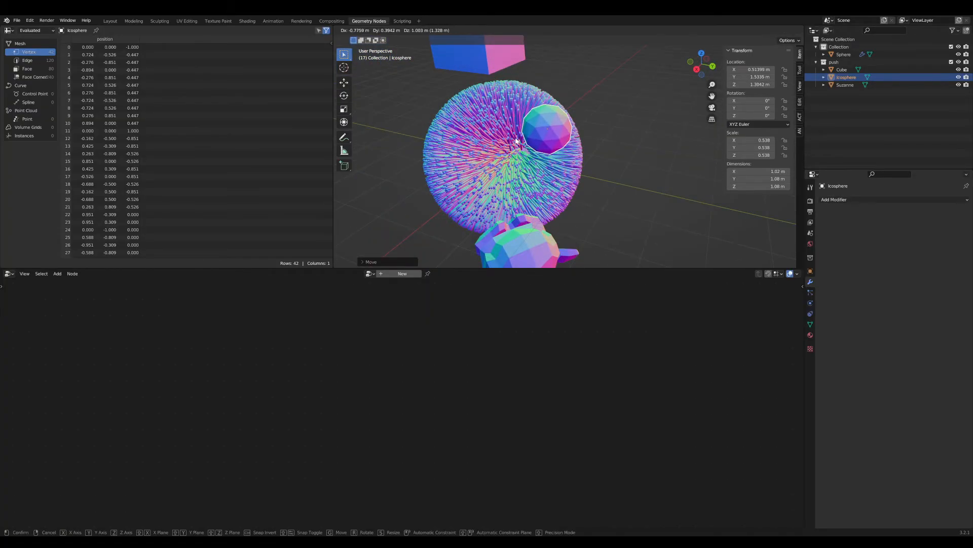
click(531, 128)
middle_drag(532, 127, 571, 140)
key(g)
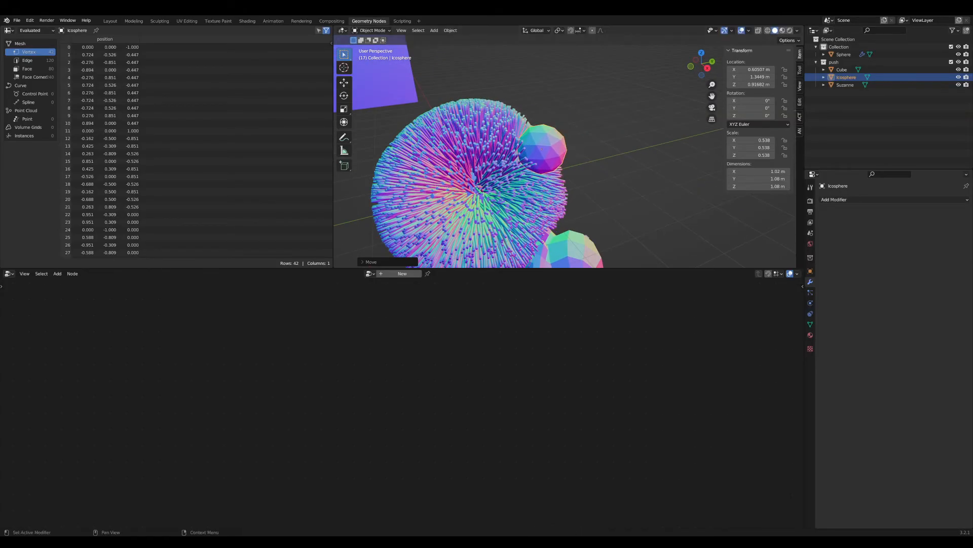
scroll(561, 165, down, 1)
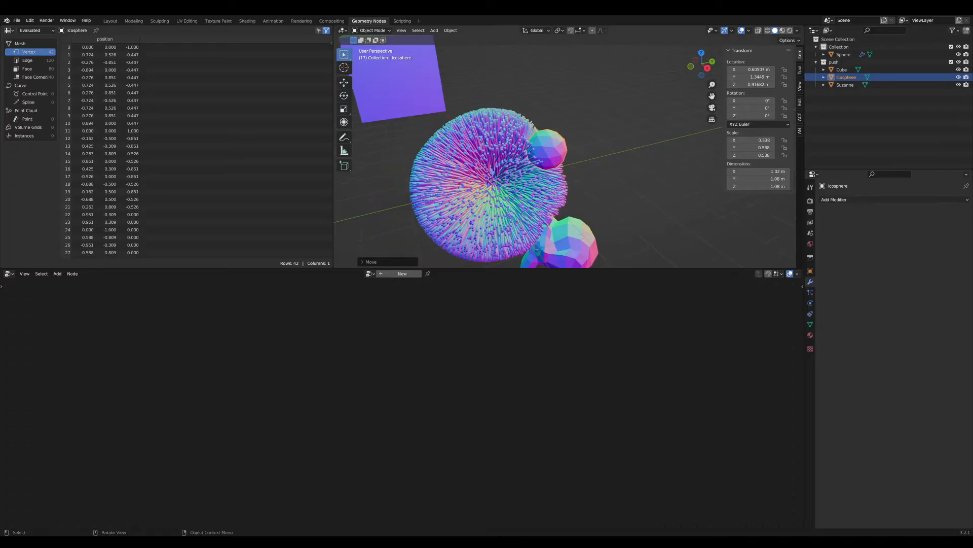
Maximize the 3D viewport and move the Icosphere repeatedly in and out of the strands
middle_drag(558, 165, 545, 173)
key(ctrl+space)
scroll(451, 306, down, 1)
middle_drag(440, 314, 587, 295)
key(g)
click(530, 290)
key(g)
click(530, 292)
key(g)
click(611, 289)
key(g)
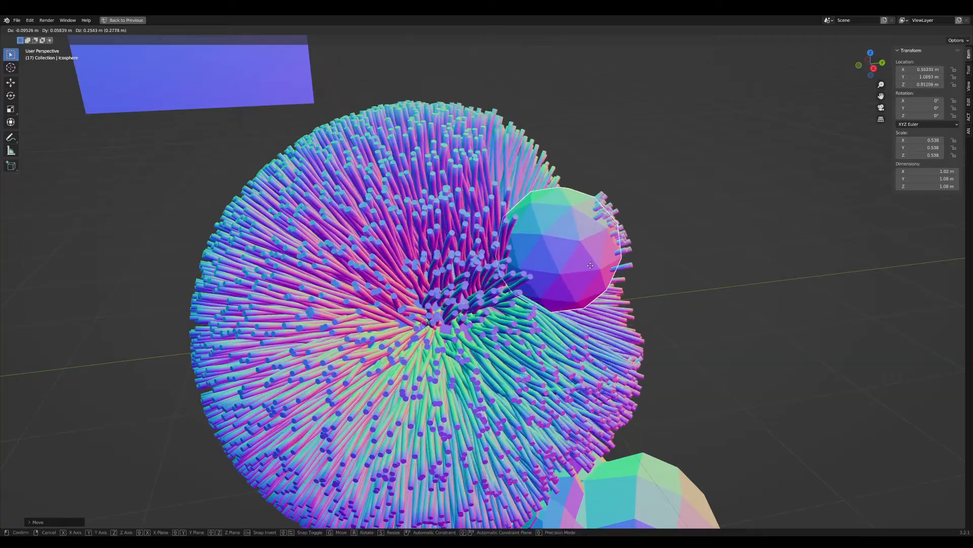
click(586, 310)
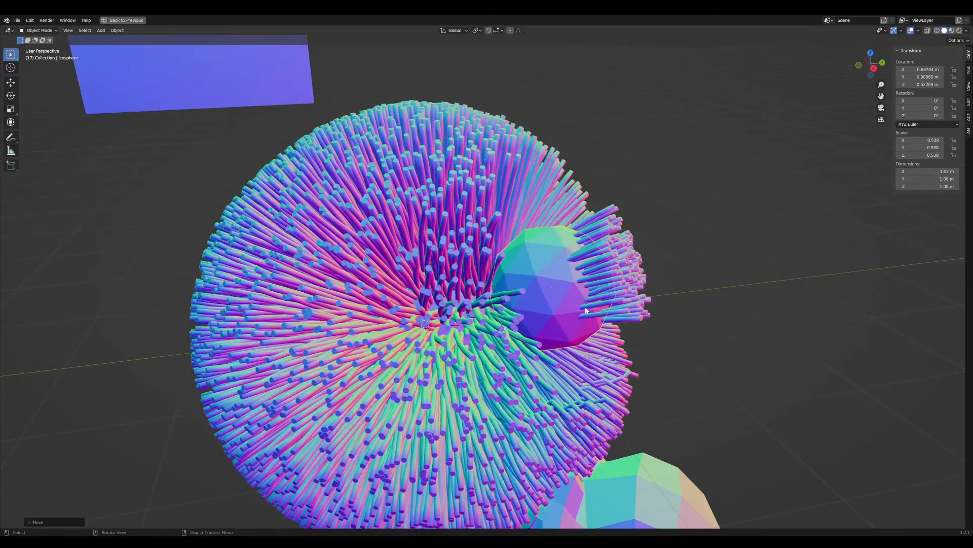
Reposition the Icosphere around the ball's edge from different view angles, leaving it partly embedded in the strands
middle_drag(616, 266, 573, 245)
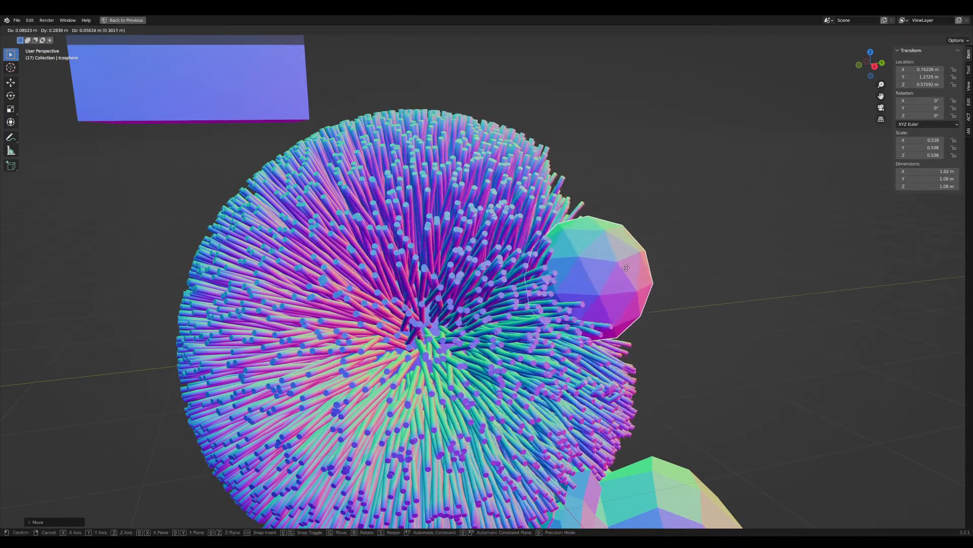
click(624, 311)
middle_drag(624, 311, 552, 295)
key(g)
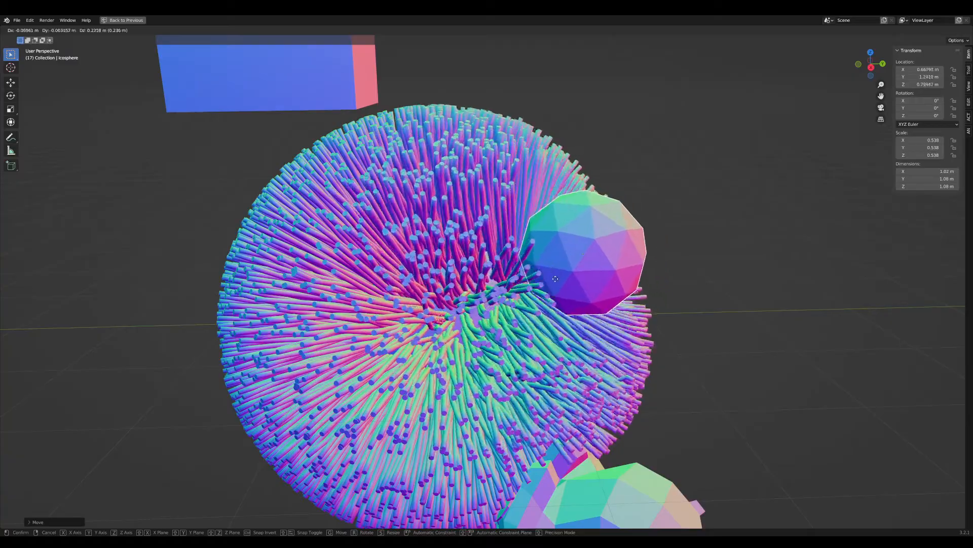
click(561, 284)
middle_drag(561, 284, 600, 306)
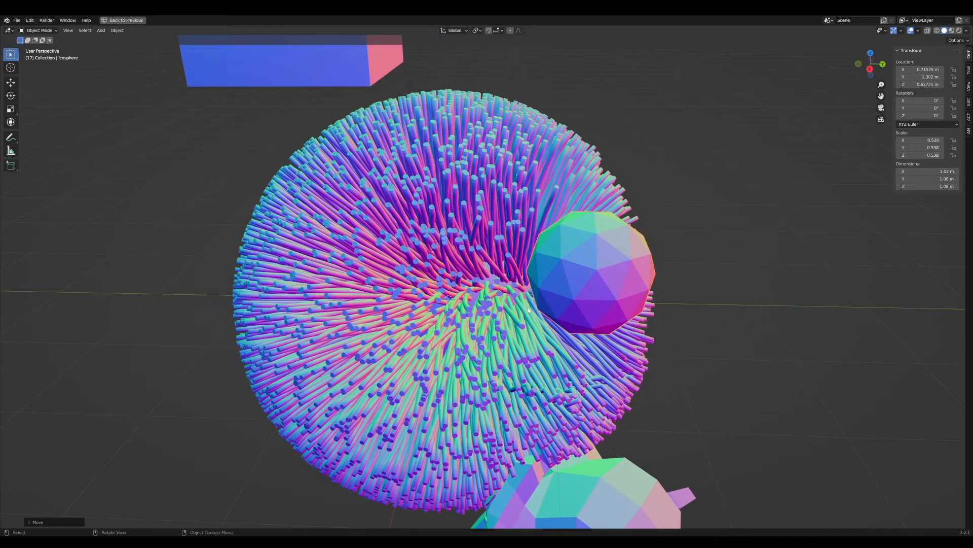
middle_drag(528, 310, 543, 304)
key(g)
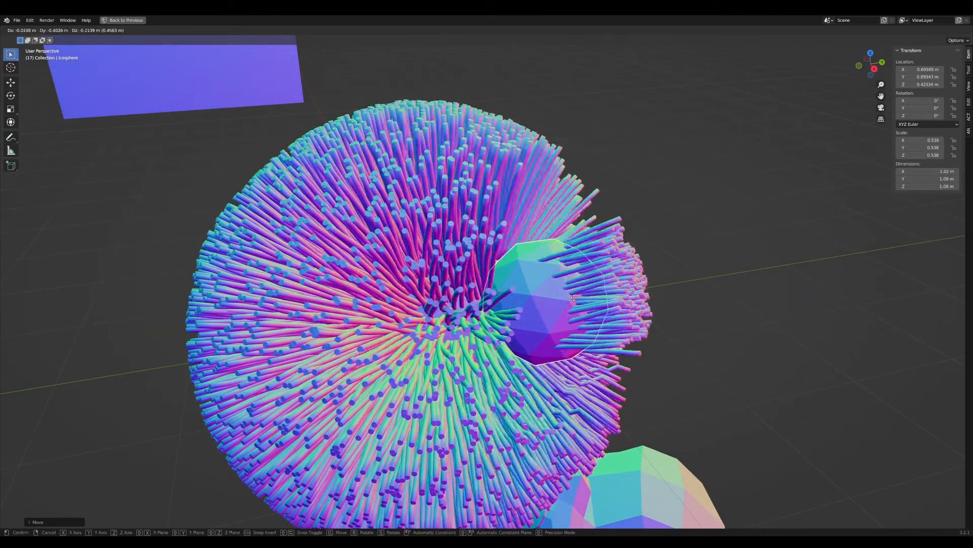
click(624, 286)
Restore the full workspace layout and select the Sphere to bring back its node tree
middle_drag(625, 286, 604, 320)
scroll(548, 325, down, 3)
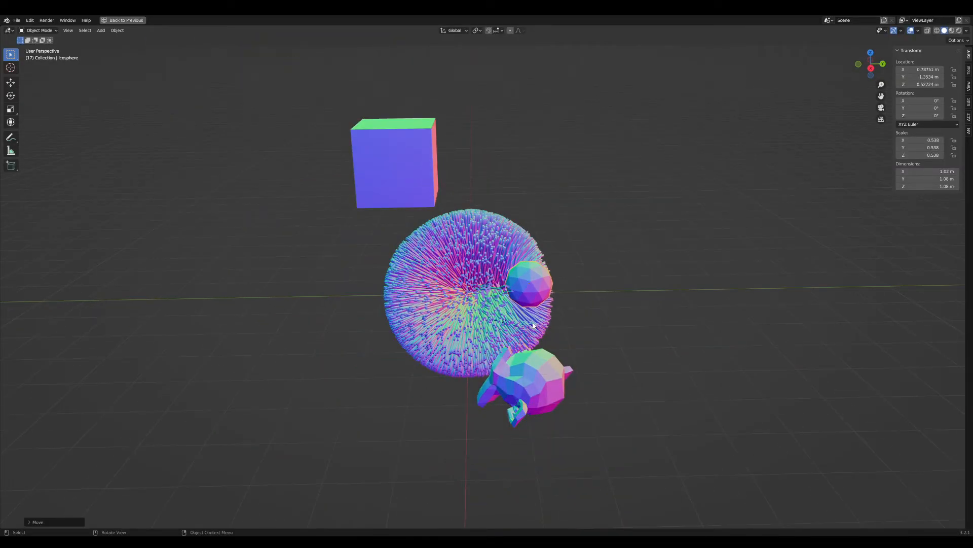
scroll(533, 324, up, 2)
middle_drag(532, 324, 545, 329)
scroll(545, 329, up, 1)
key(ctrl+space)
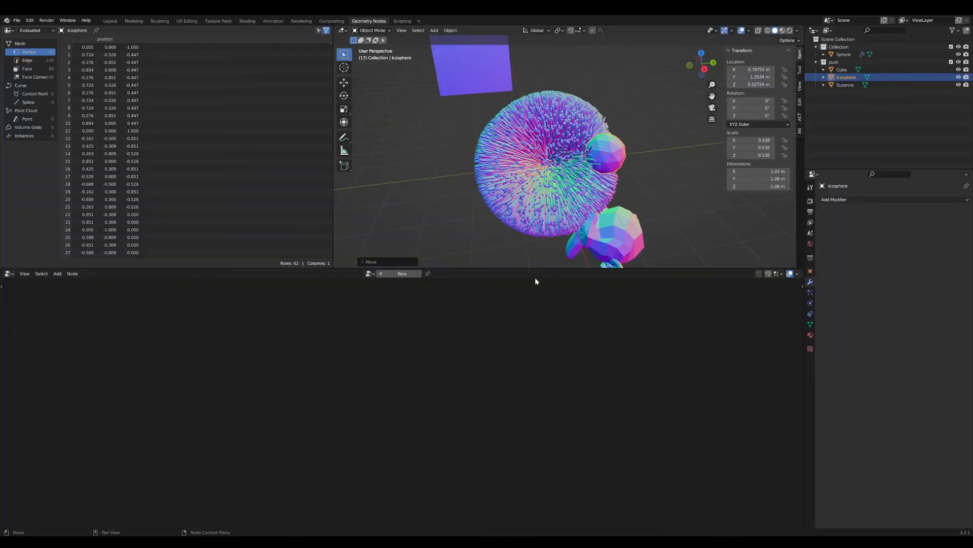
scroll(532, 244, up, 1)
click(525, 215)
Examine the node tree from the Group Input and Distribute Points on Faces through the Align Euler to Vector nodes
scroll(436, 416, down, 6)
middle_drag(469, 450, 461, 457)
scroll(431, 442, down, 5)
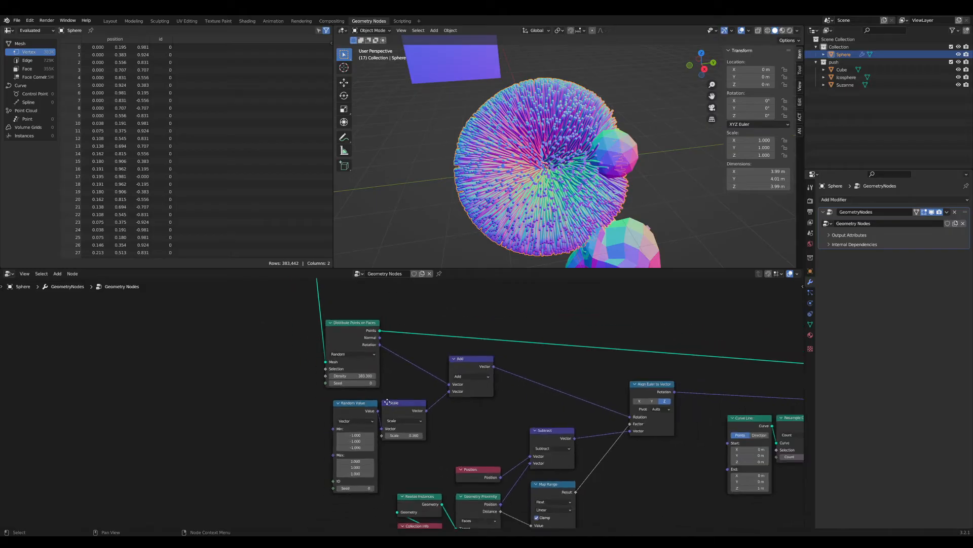
middle_drag(345, 310, 450, 401)
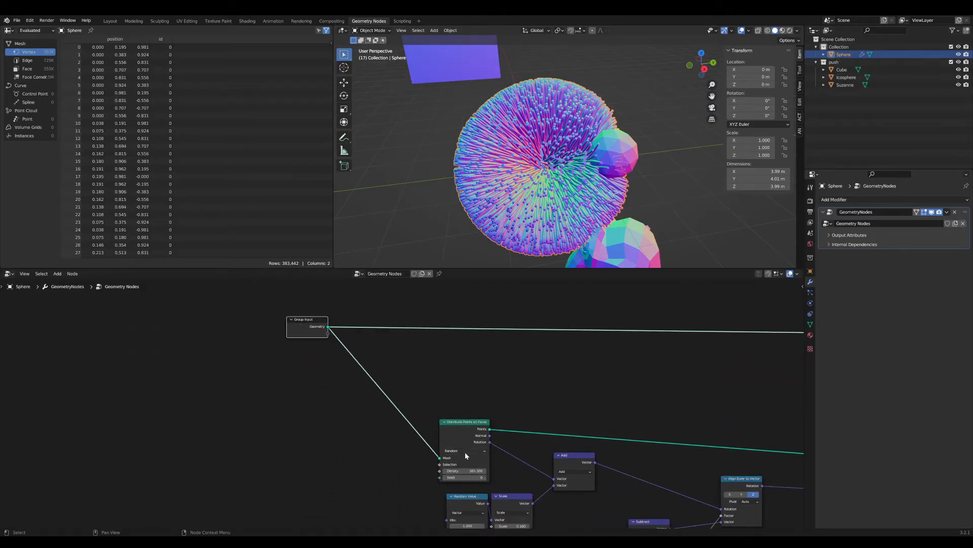
scroll(465, 455, down, 1)
middle_drag(625, 190, 605, 133)
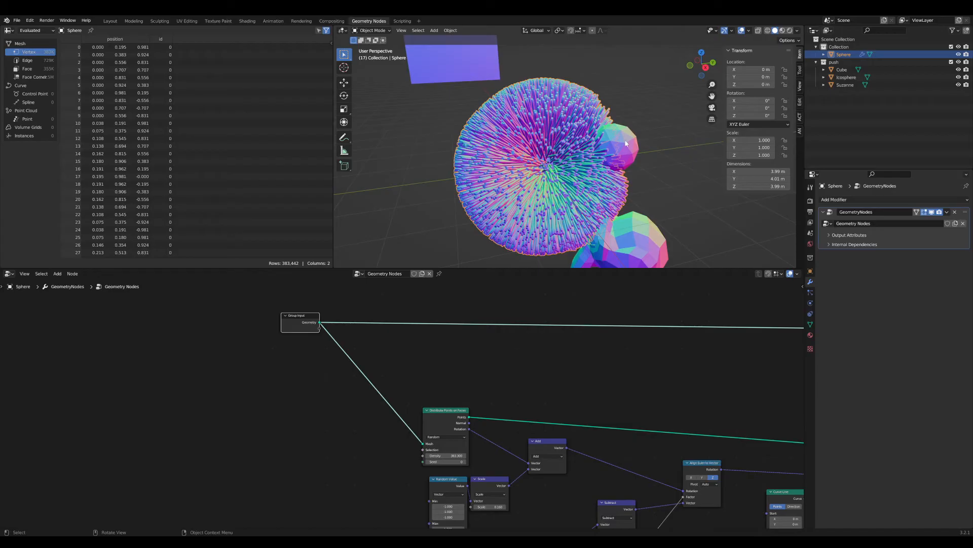
click(626, 137)
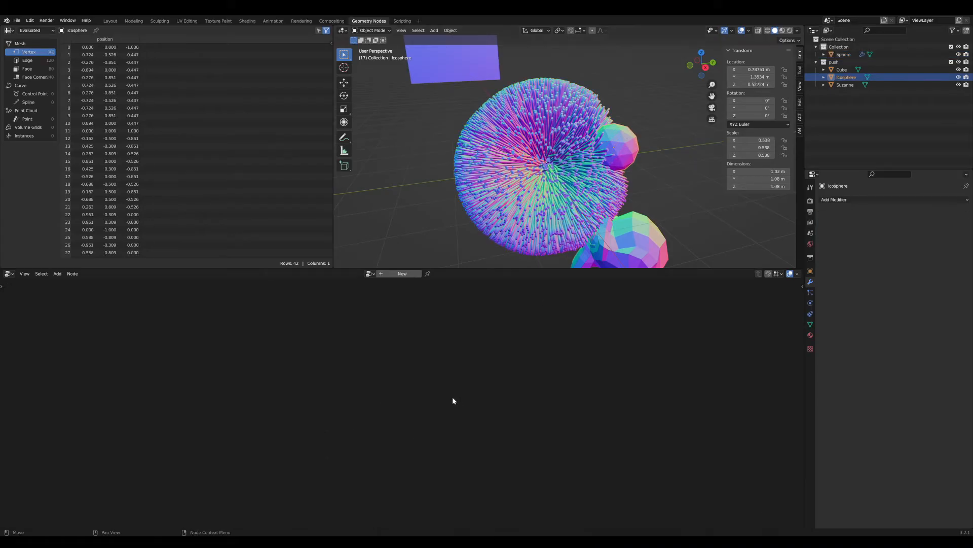
key(ctrl+z)
middle_drag(374, 356, 489, 364)
scroll(489, 364, down, 1)
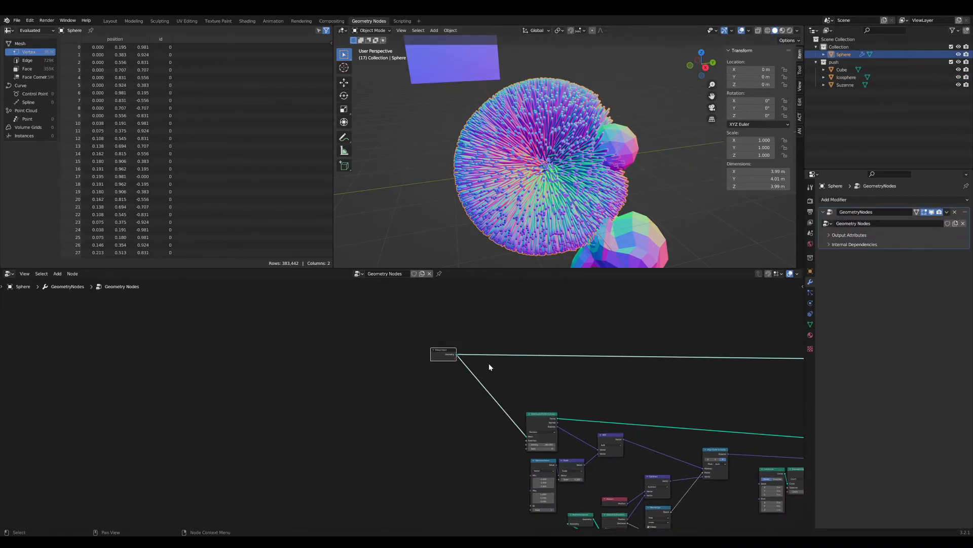
middle_drag(536, 440, 515, 360)
scroll(505, 355, up, 1)
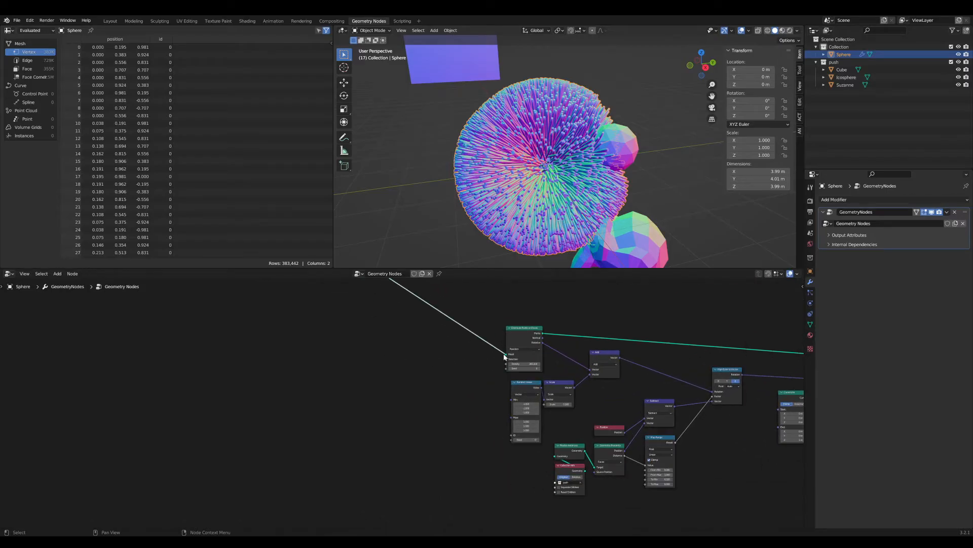
middle_drag(733, 371, 659, 440)
scroll(514, 403, up, 1)
Add a reroute on the Group Input link to Distribute Points on Faces, move that node beside it, and preview its points
middle_drag(514, 403, 531, 442)
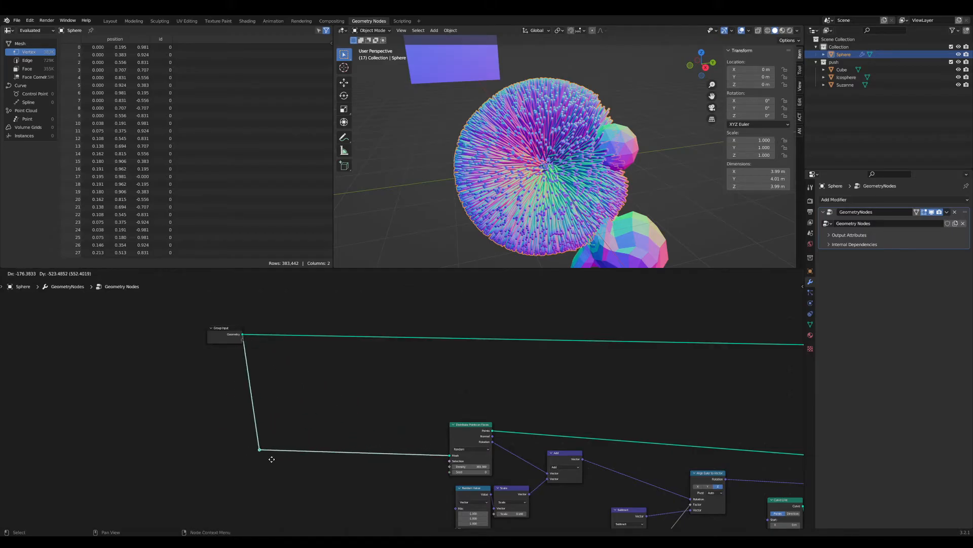
middle_drag(272, 459, 473, 435)
middle_drag(436, 338, 342, 333)
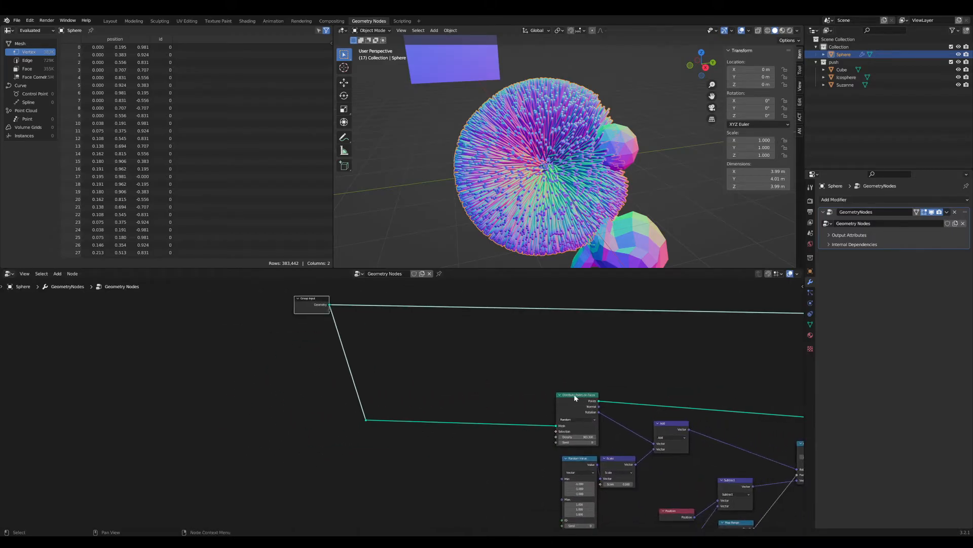
ctrl+shift+click(415, 393)
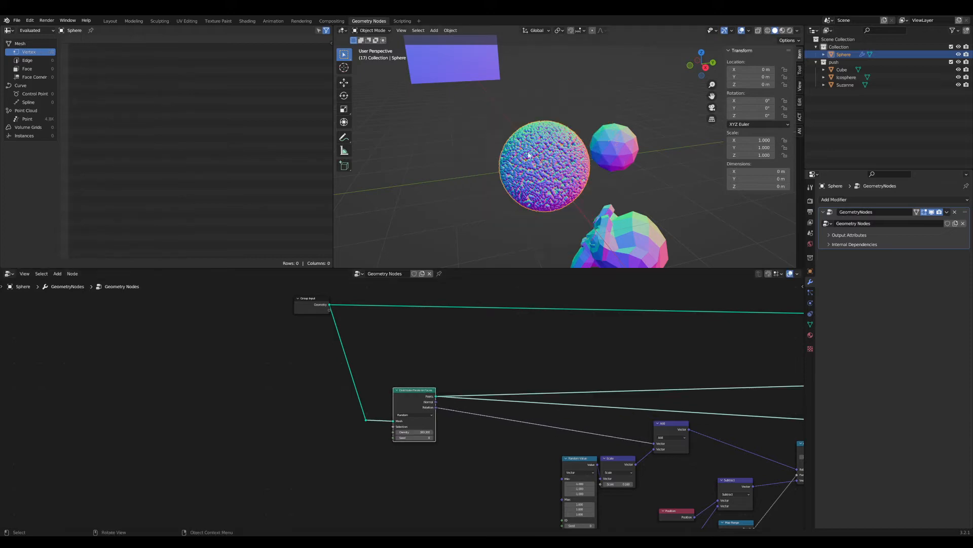
Move the Icosphere so that it overlaps the edge of the previewed point sphere, and reselect the Sphere
click(622, 144)
scroll(644, 148, up, 5)
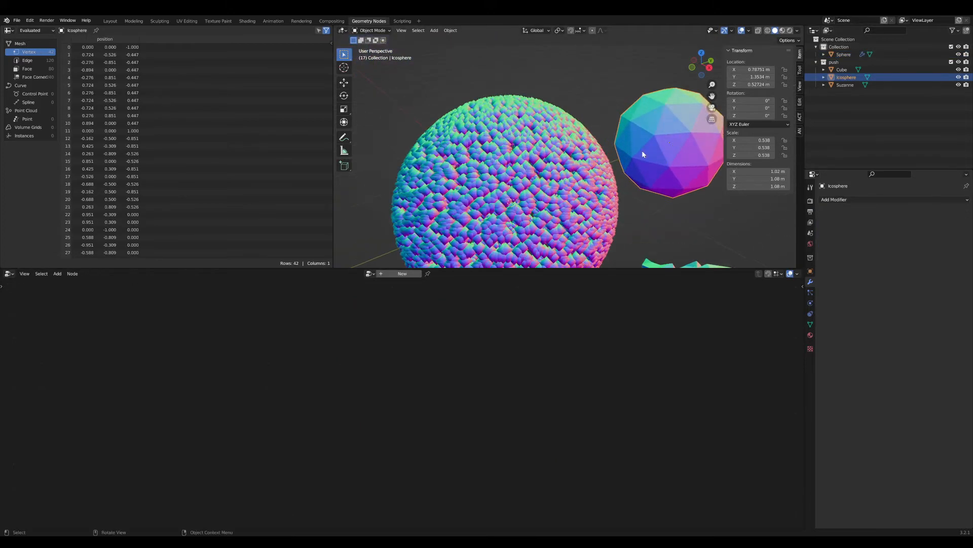
key(g)
click(589, 167)
scroll(616, 174, down, 4)
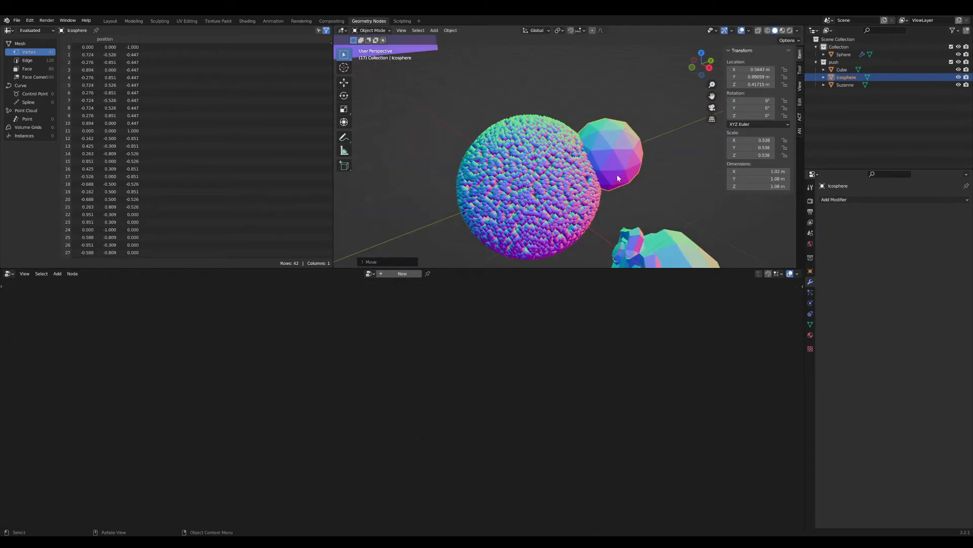
scroll(580, 219, up, 2)
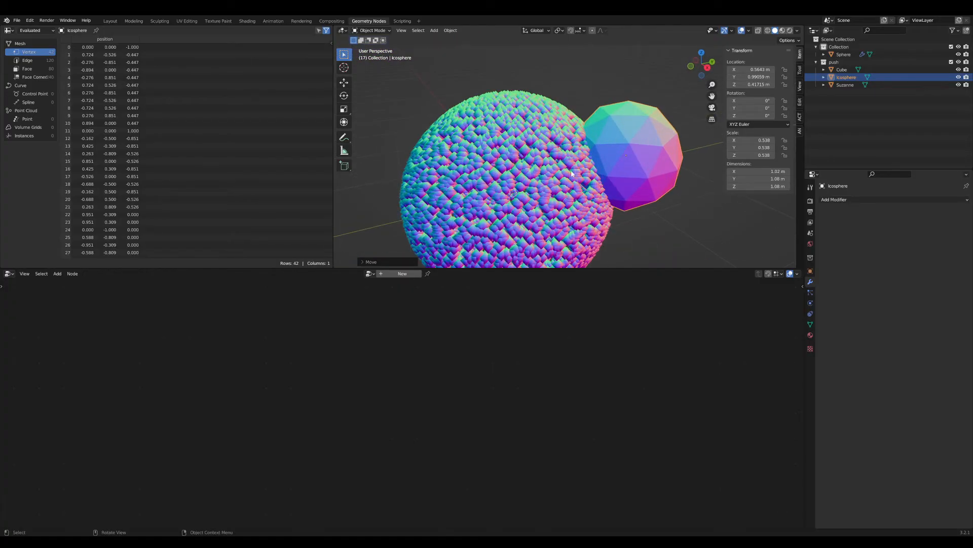
scroll(576, 187, down, 2)
click(553, 201)
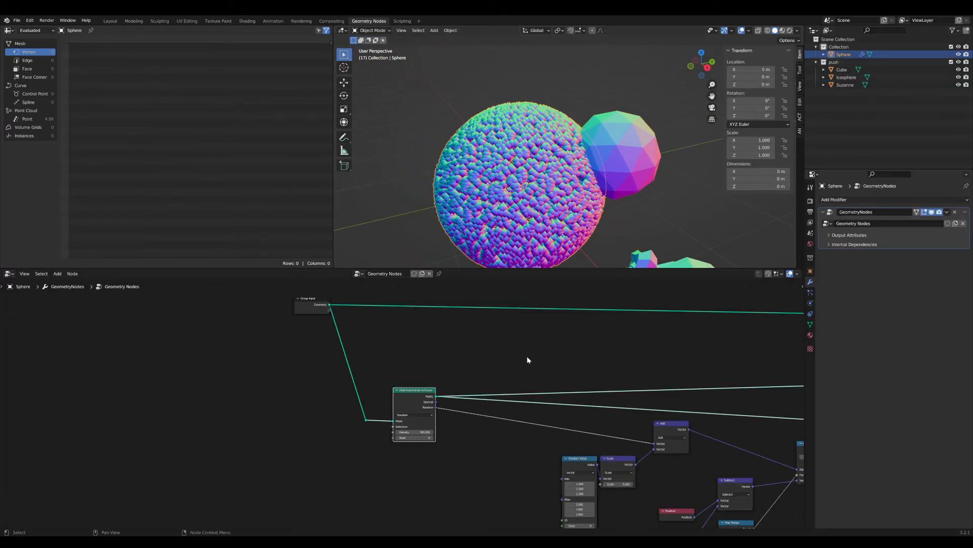
Add a Raycast node below and beside the Distribute Points on Faces node
scroll(527, 355, down, 2)
middle_drag(507, 364, 491, 355)
scroll(490, 355, up, 2)
key(Tab)
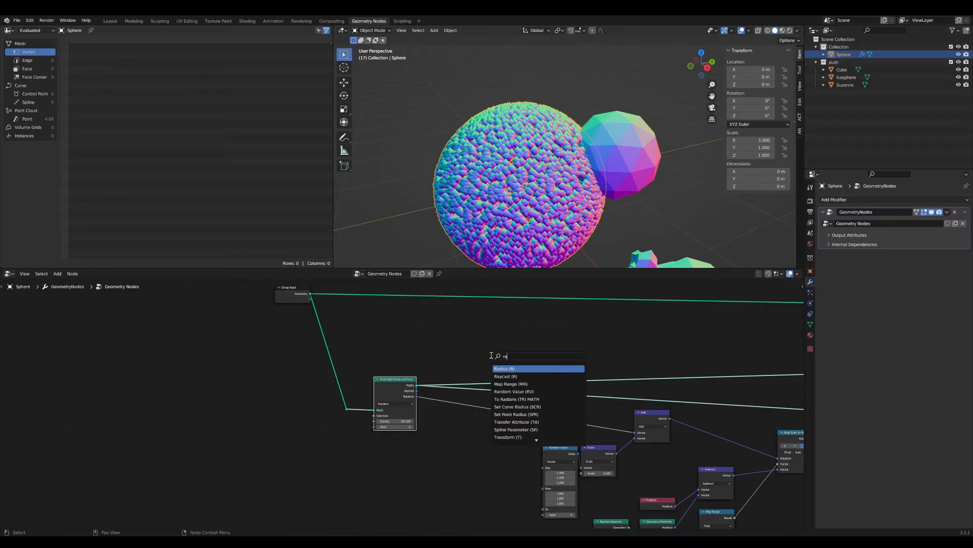
click(451, 450)
middle_drag(441, 420, 466, 401)
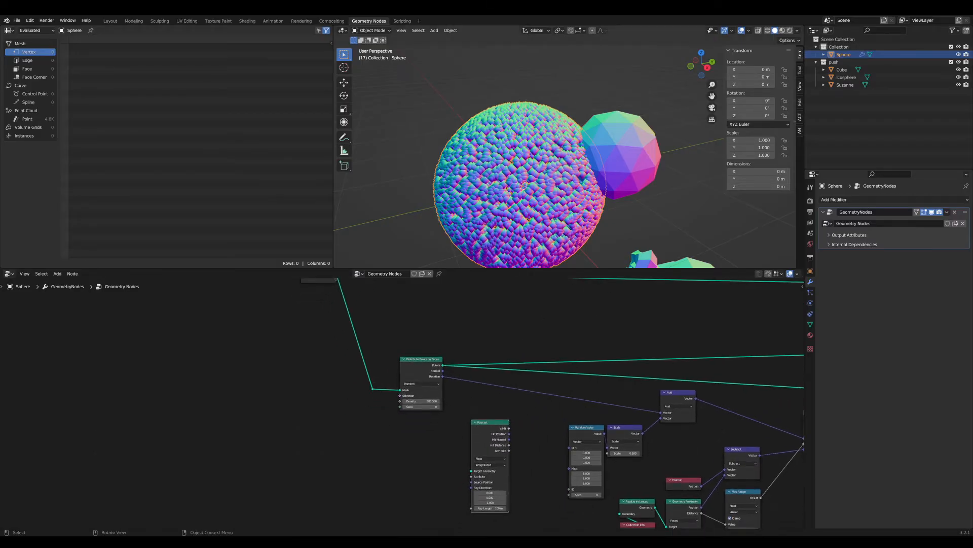
scroll(623, 196, up, 3)
Maximize the 3D viewport and annotate rays leaving the sphere's surface on both sides of the Icosphere, plus a double-headed arrow at its outer face
key(ctrl+space)
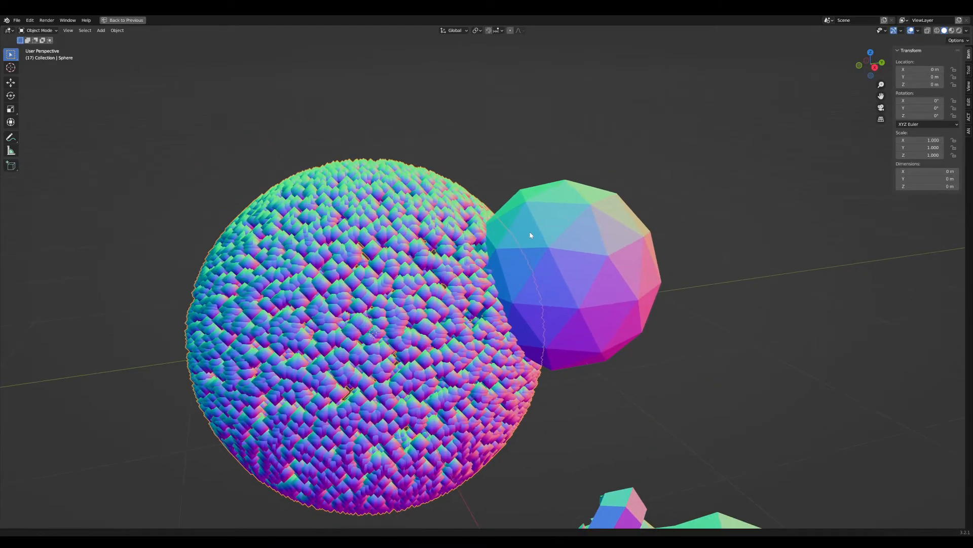
middle_drag(452, 223, 470, 251)
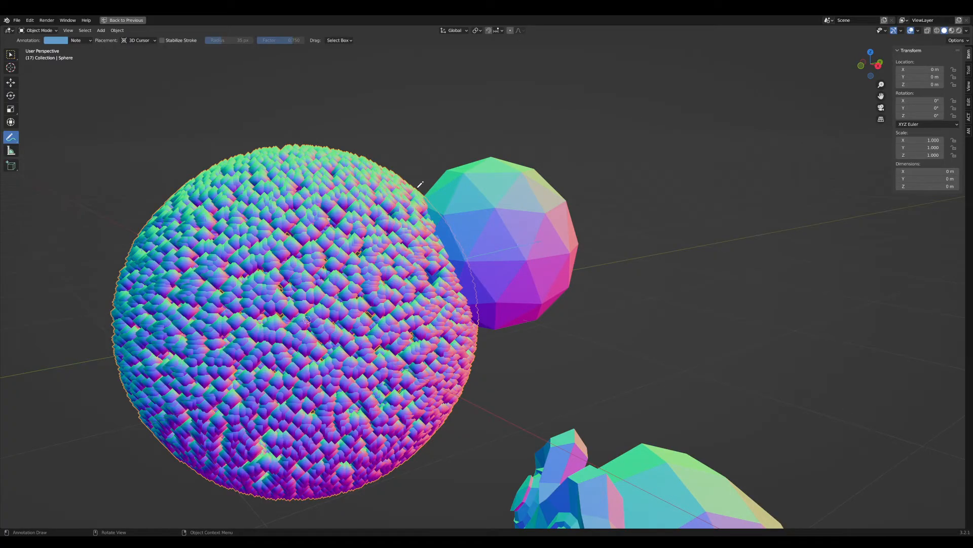
drag(417, 185, 454, 134)
scroll(398, 166, up, 3)
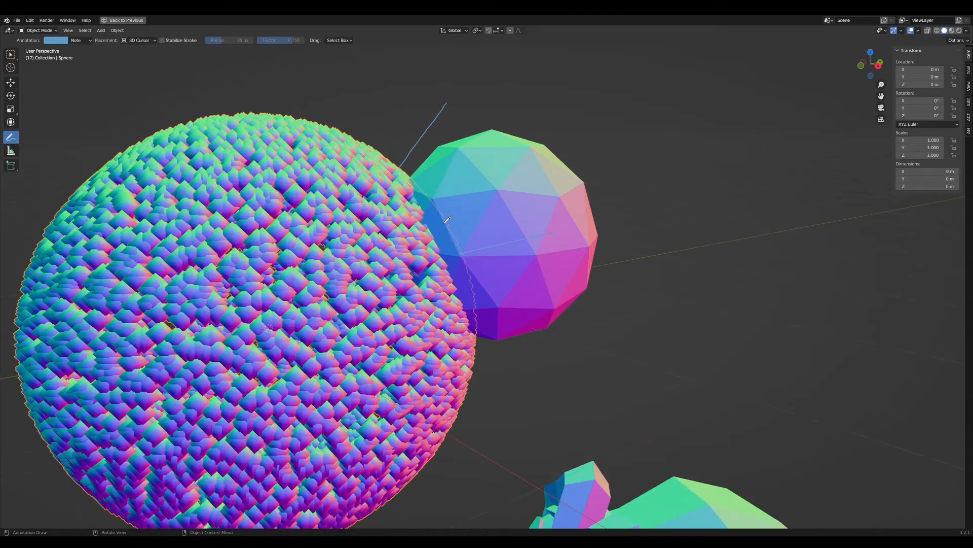
drag(474, 355, 582, 364)
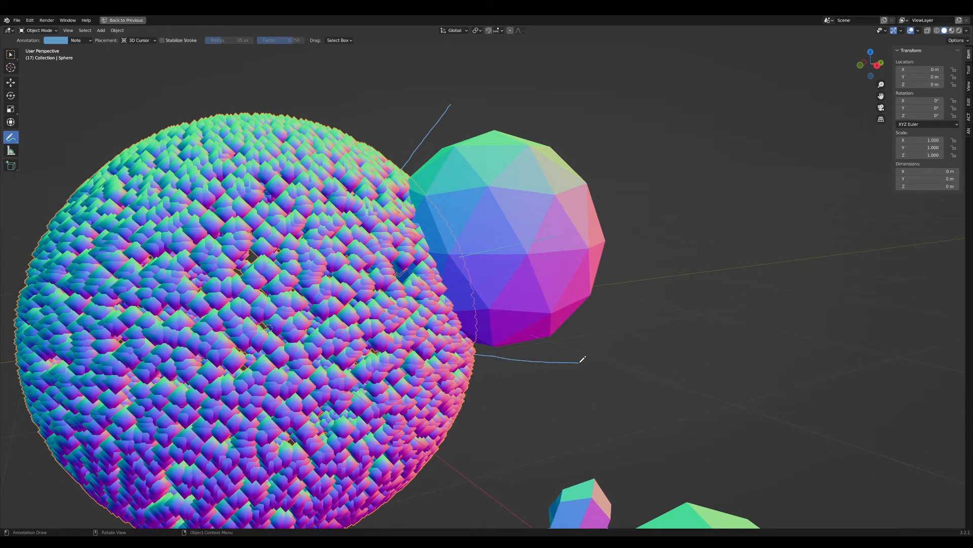
mouse_move(513, 216)
middle_down()
mouse_move(572, 239)
mouse_move(558, 231)
middle_up()
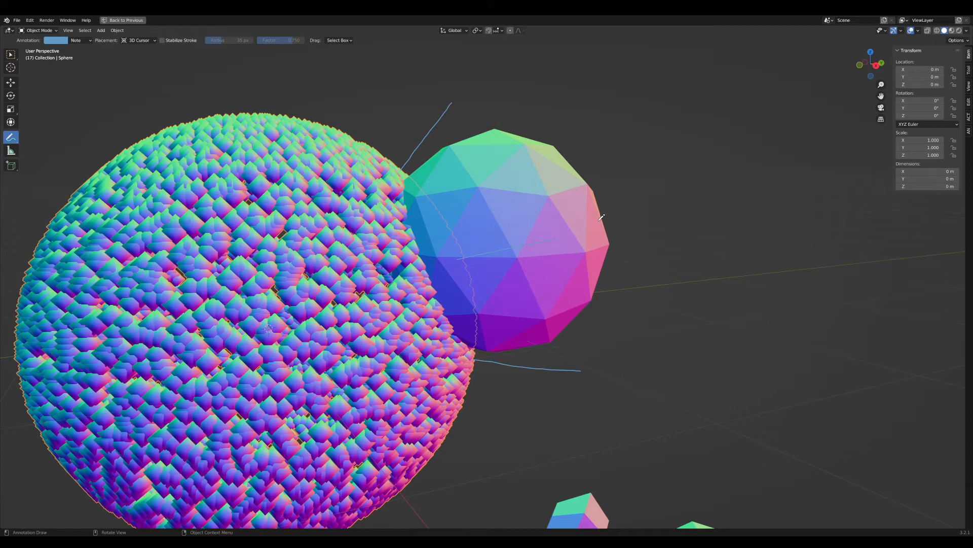
middle_drag(602, 230, 604, 228)
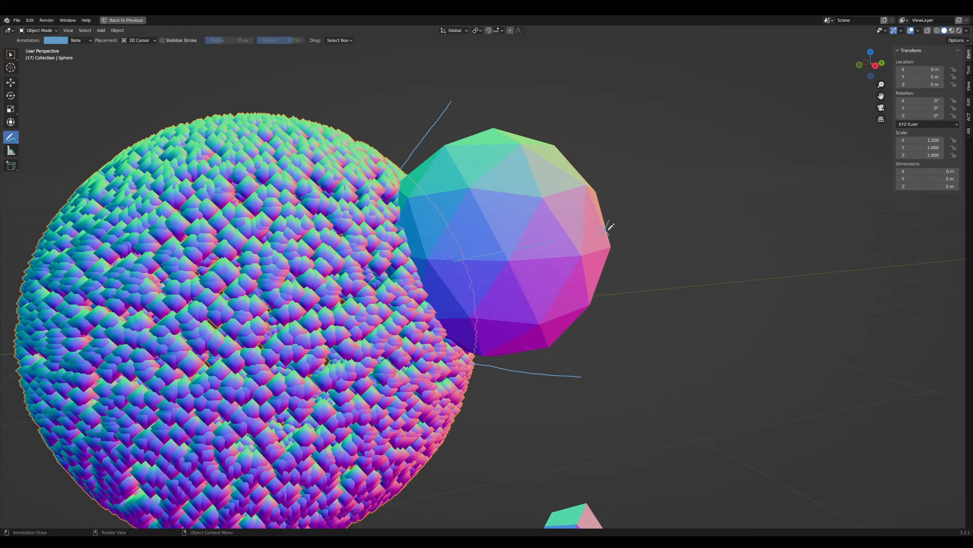
mouse_move(612, 225)
mouse_down()
mouse_move(671, 213)
mouse_move(659, 234)
mouse_up()
scroll(462, 257, down, 1)
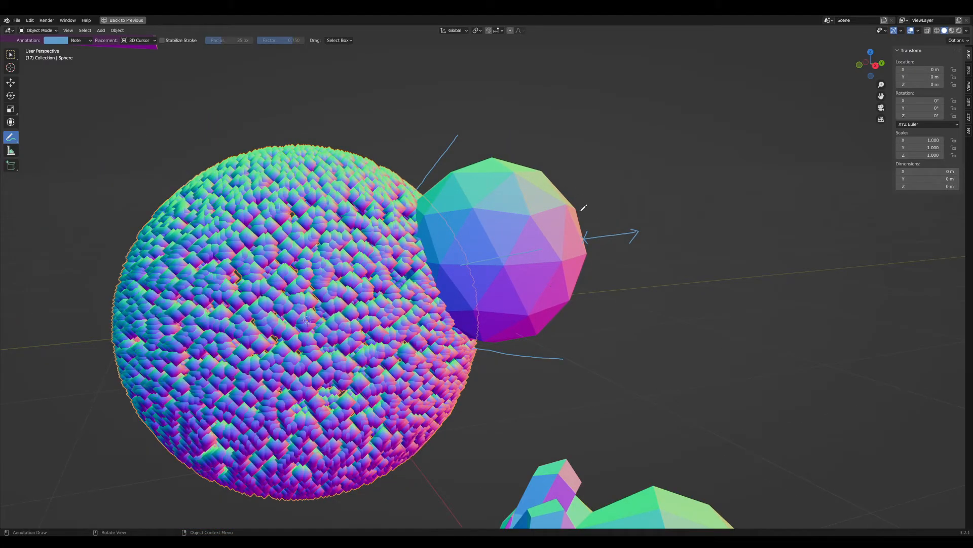
Annotate a ray labelled V1 from the sphere through the Icosphere and a surface normal arrow labelled V2 where it exits
scroll(563, 282, down, 1)
mouse_move(562, 282)
middle_down()
mouse_move(555, 286)
mouse_move(563, 281)
middle_up()
scroll(563, 281, up, 2)
middle_drag(578, 237, 548, 239)
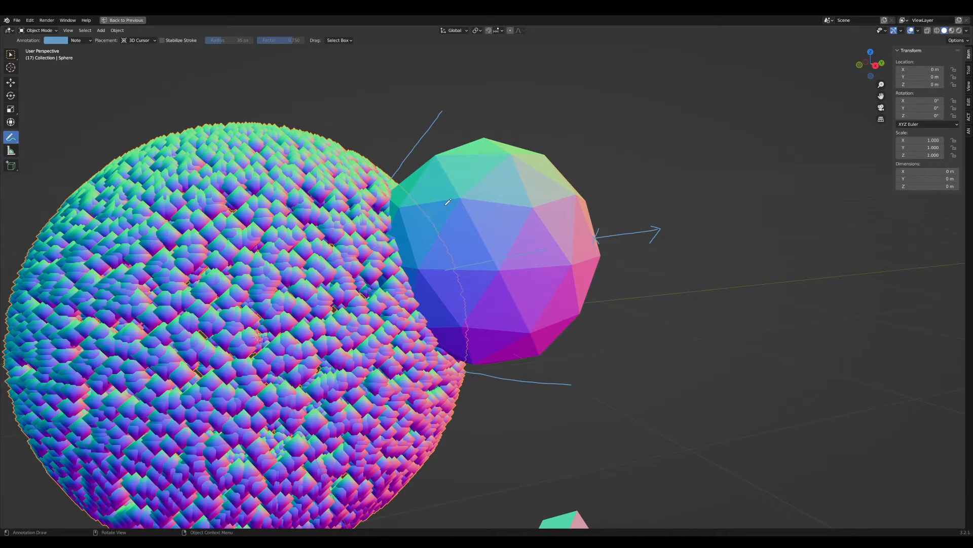
mouse_move(426, 213)
mouse_down()
mouse_move(550, 157)
mouse_move(593, 87)
mouse_up()
drag(541, 160, 546, 170)
drag(502, 188, 512, 186)
drag(570, 141, 592, 157)
scroll(513, 213, down, 2)
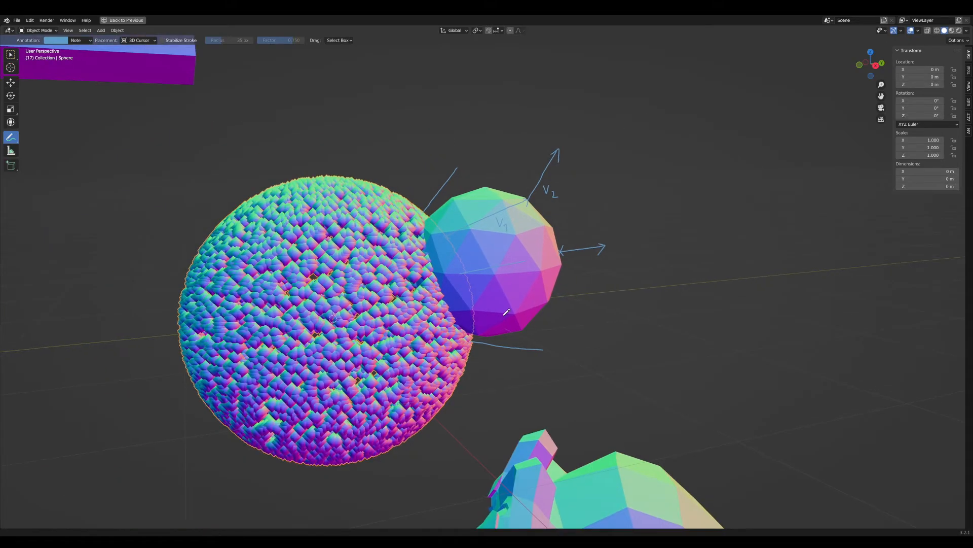
Annotate a ray from the sphere's lower edge to Suzanne and a surface normal arrow pointing away from where it hits
mouse_move(508, 312)
shift+middle_down()
mouse_move(526, 219)
mouse_move(520, 322)
shift+middle_up()
scroll(511, 323, up, 1)
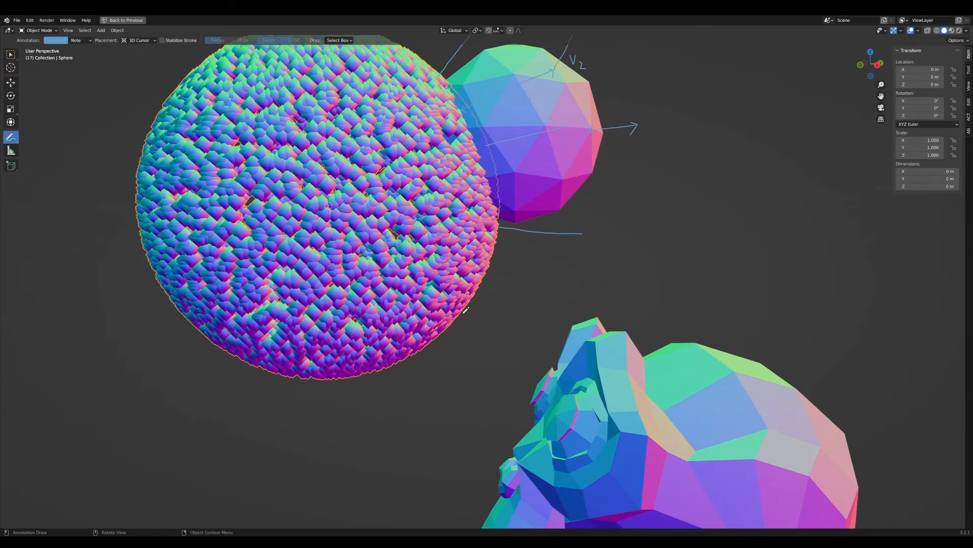
drag(462, 315, 550, 358)
shift+middle_drag(559, 365, 558, 323)
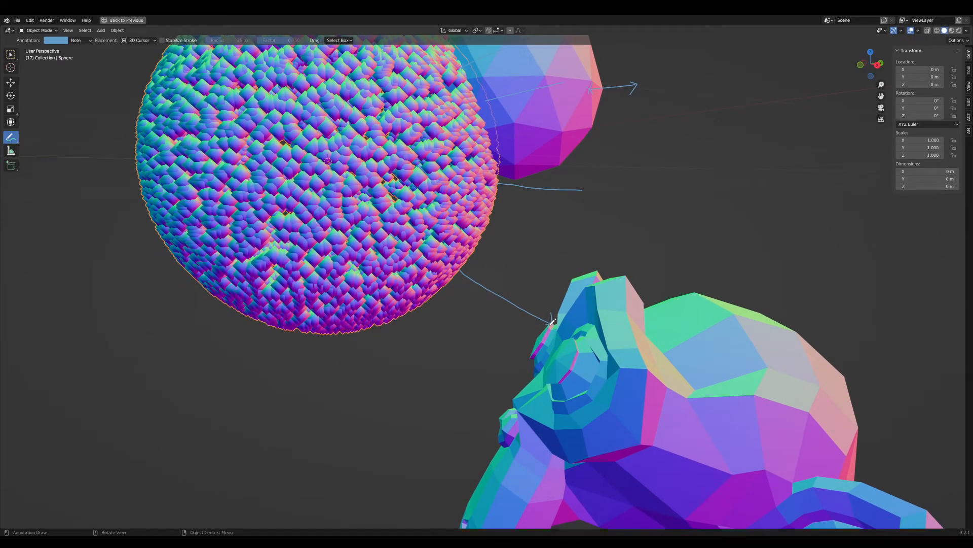
mouse_move(553, 319)
mouse_down()
mouse_move(512, 265)
mouse_move(511, 274)
mouse_move(518, 261)
mouse_up()
scroll(535, 320, up, 2)
scroll(581, 344, down, 1)
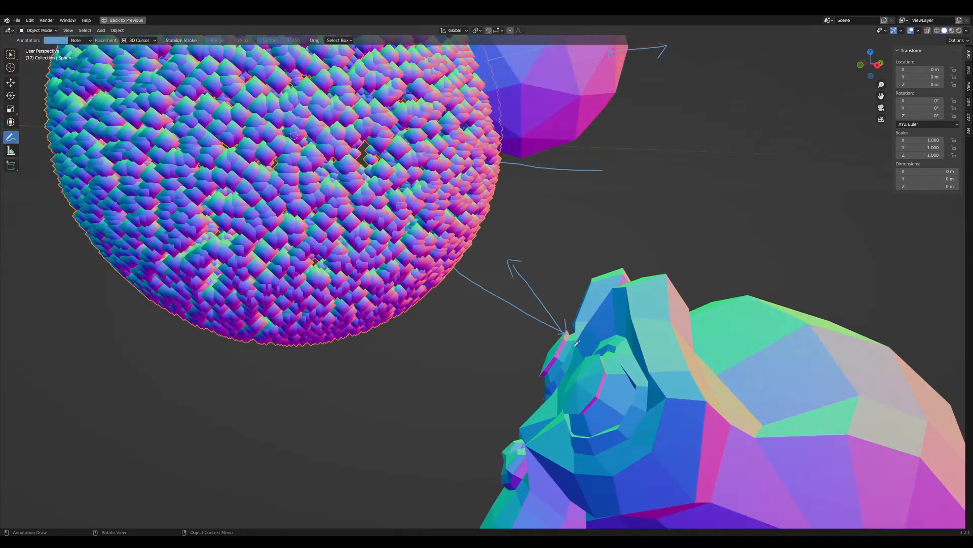
Remove the annotation layer from the 3D view and restore the full workspace layout
mouse_move(474, 254)
middle_down()
mouse_move(523, 178)
mouse_move(498, 177)
mouse_move(485, 195)
mouse_move(492, 182)
middle_up()
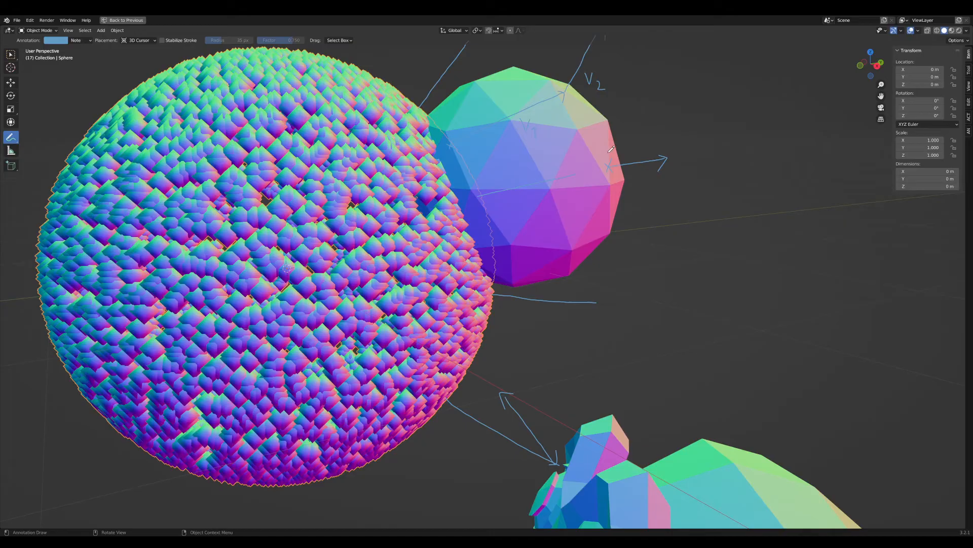
middle_drag(612, 152, 589, 156)
scroll(588, 155, up, 2)
scroll(589, 156, down, 6)
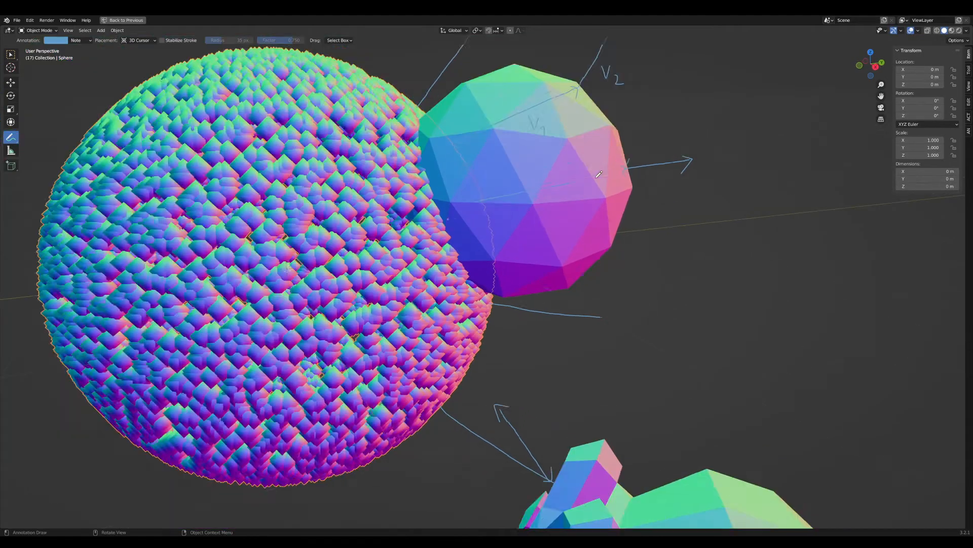
scroll(592, 214, up, 2)
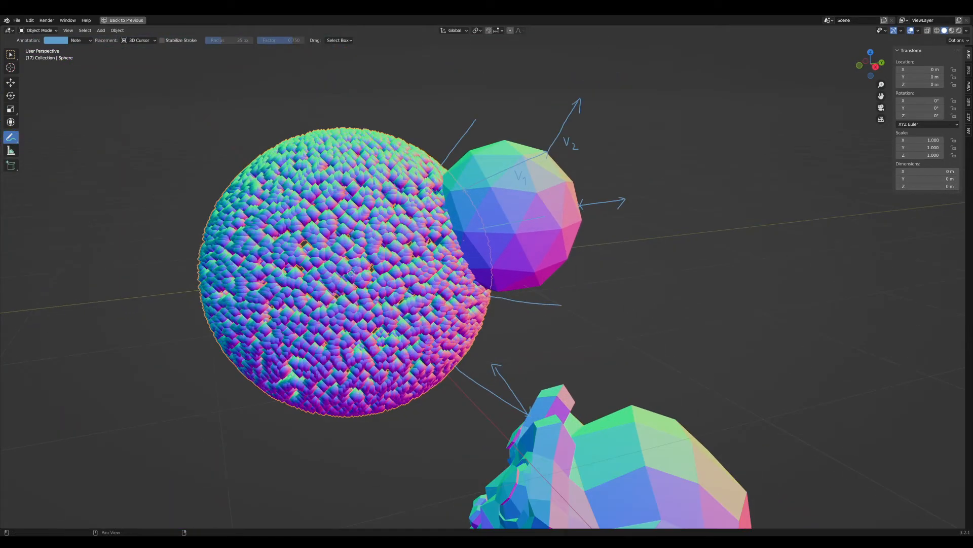
click(968, 131)
click(968, 117)
click(968, 100)
click(968, 85)
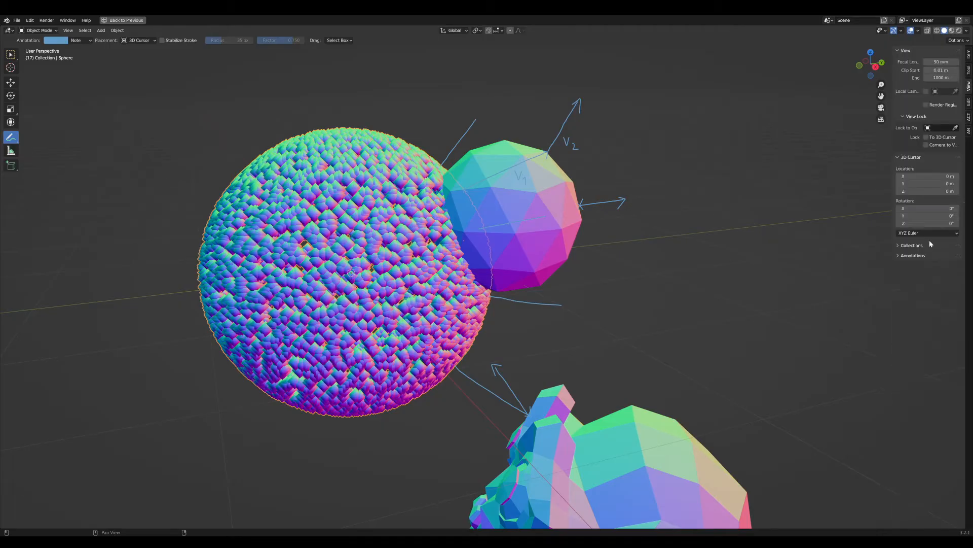
click(913, 255)
click(956, 267)
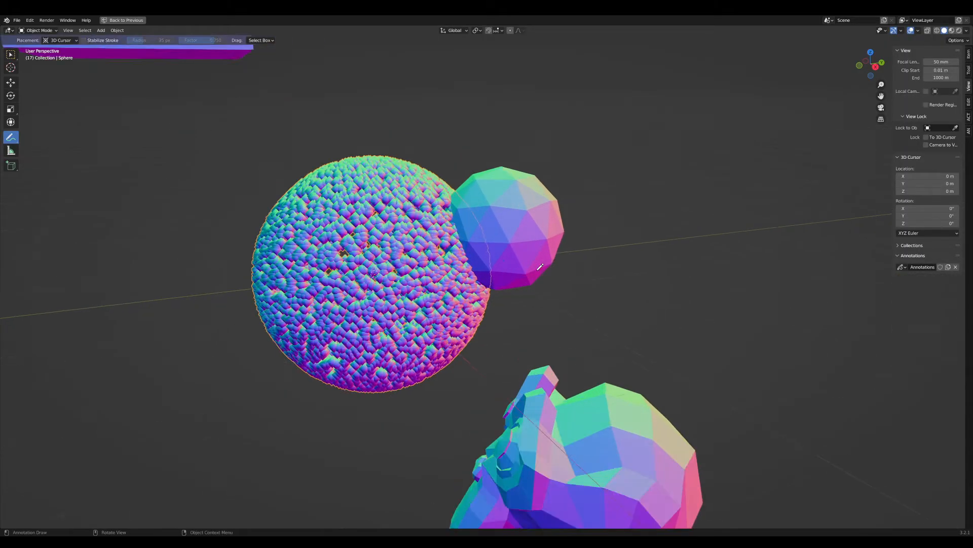
key(ctrl+space)
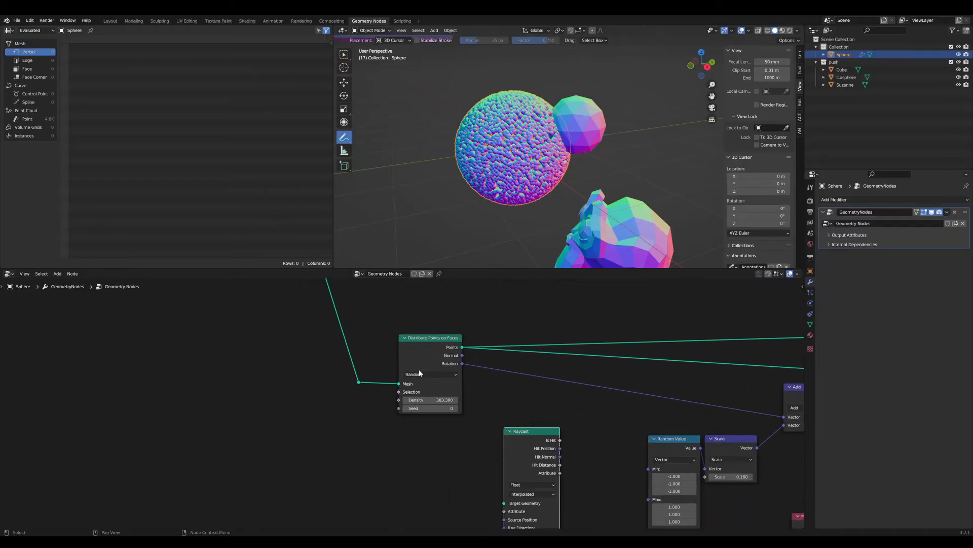
Maximize the node editor, shift Group Input, the reroute and Distribute Points on Faces away along X, and move the Raycast node closer to them
drag(418, 373, 404, 373)
scroll(441, 459, up, 1)
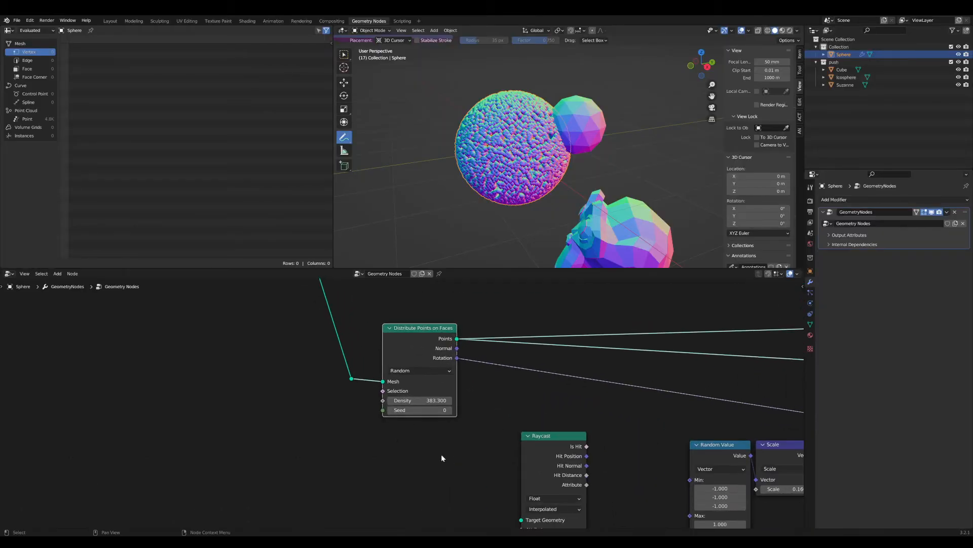
scroll(454, 444, down, 3)
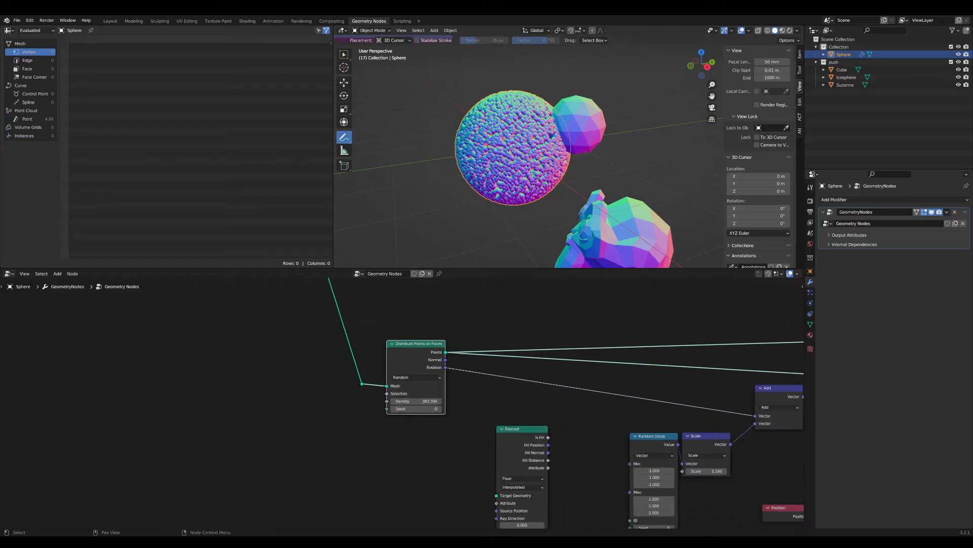
key(ctrl+space)
scroll(466, 442, up, 4)
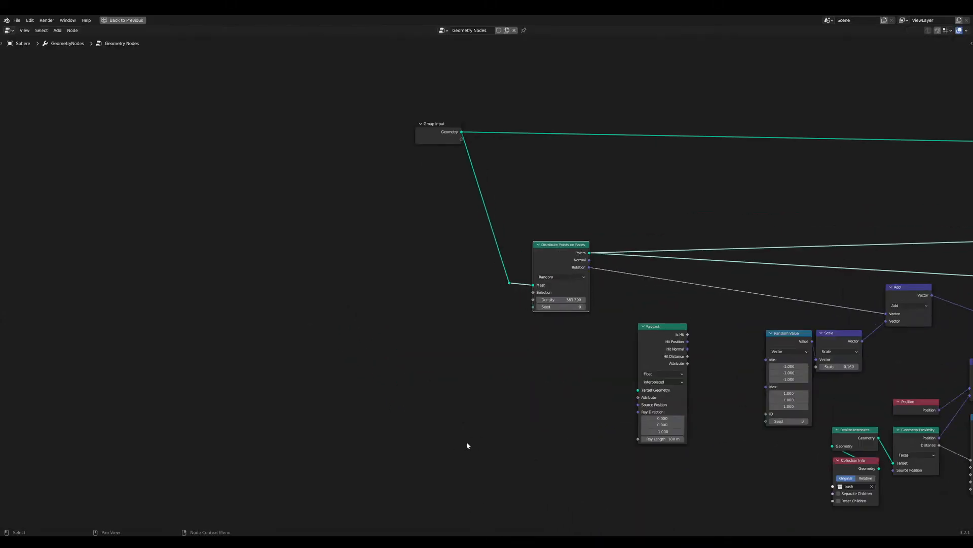
drag(538, 420, 327, 188)
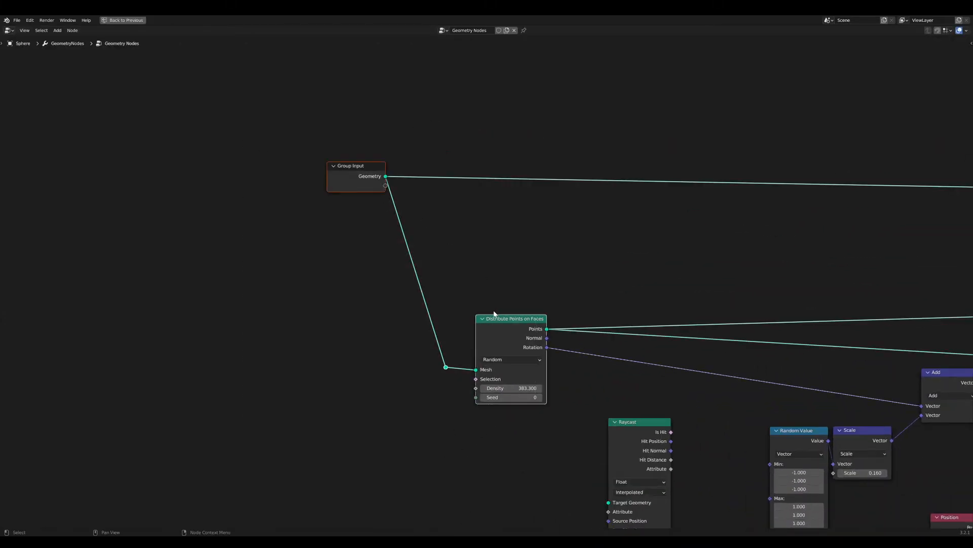
key(g)
key(x)
click(334, 310)
middle_drag(417, 378, 453, 347)
scroll(453, 346, up, 1)
drag(693, 396, 535, 361)
Duplicate the Realize Instances and push Collection Info nodes beside Raycast and connect the realized geometry to Raycast's Target Geometry
middle_drag(516, 408, 503, 240)
scroll(504, 243, down, 6)
middle_drag(552, 357, 466, 345)
scroll(533, 388, up, 3)
drag(764, 486, 715, 363)
scroll(771, 388, up, 2)
middle_drag(790, 406, 799, 397)
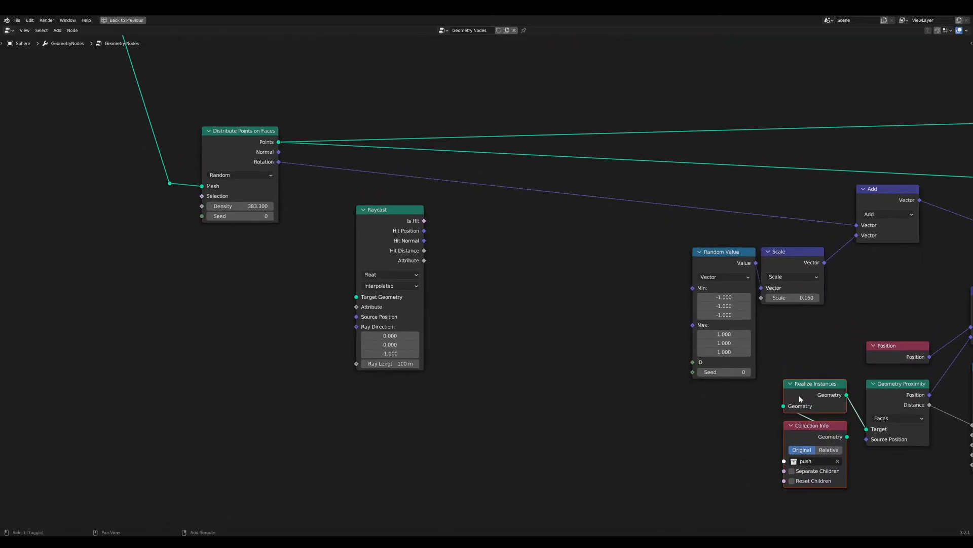
key(shift+d)
click(271, 329)
middle_drag(293, 339, 407, 335)
scroll(407, 335, up, 5)
drag(455, 324, 501, 278)
middle_drag(436, 284, 401, 368)
scroll(401, 366, down, 1)
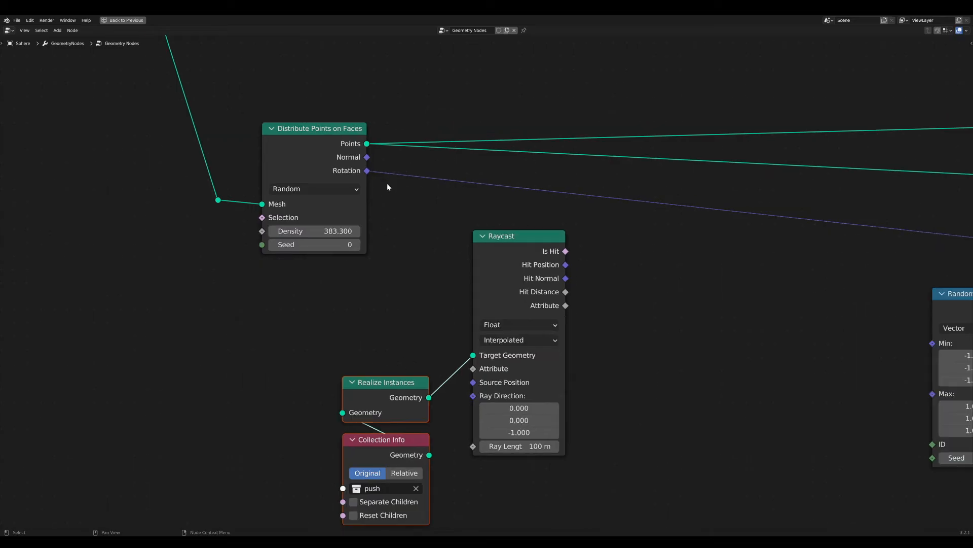
Connect the Normal output of Distribute Points on Faces to Raycast's Ray Direction and reposition the Raycast node
scroll(387, 185, down, 2)
middle_drag(386, 218, 338, 223)
scroll(456, 253, up, 1)
drag(456, 242, 487, 242)
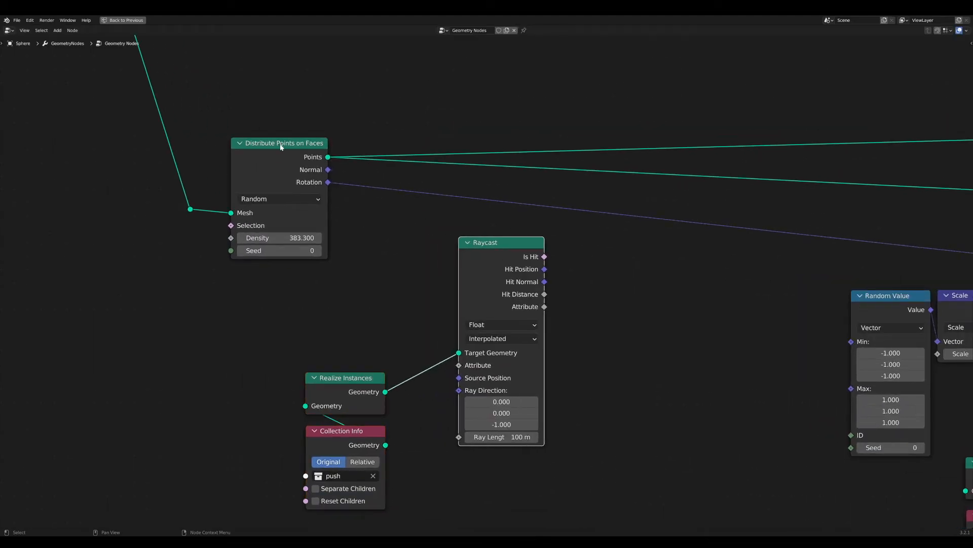
drag(281, 147, 280, 144)
middle_drag(330, 188, 299, 215)
drag(296, 196, 428, 418)
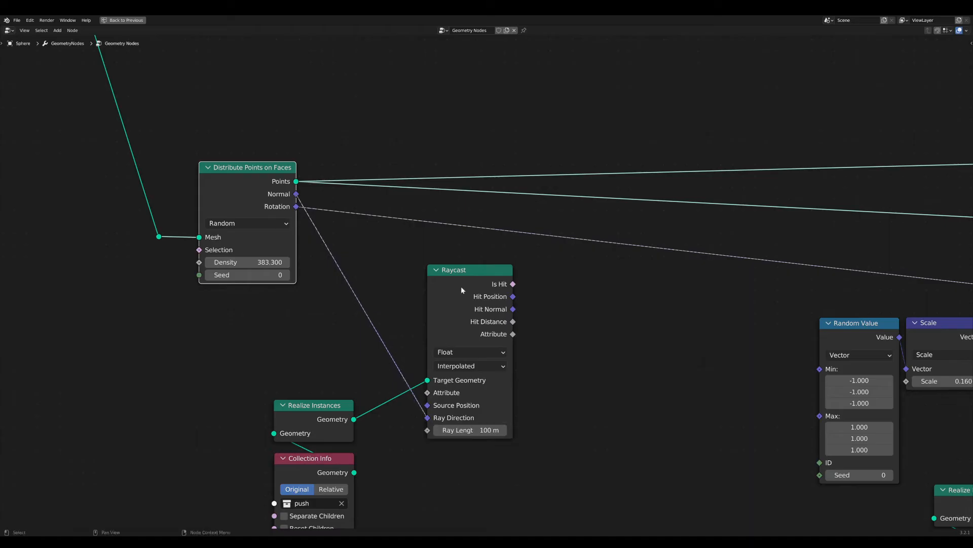
drag(461, 288, 438, 319)
middle_drag(488, 341, 427, 375)
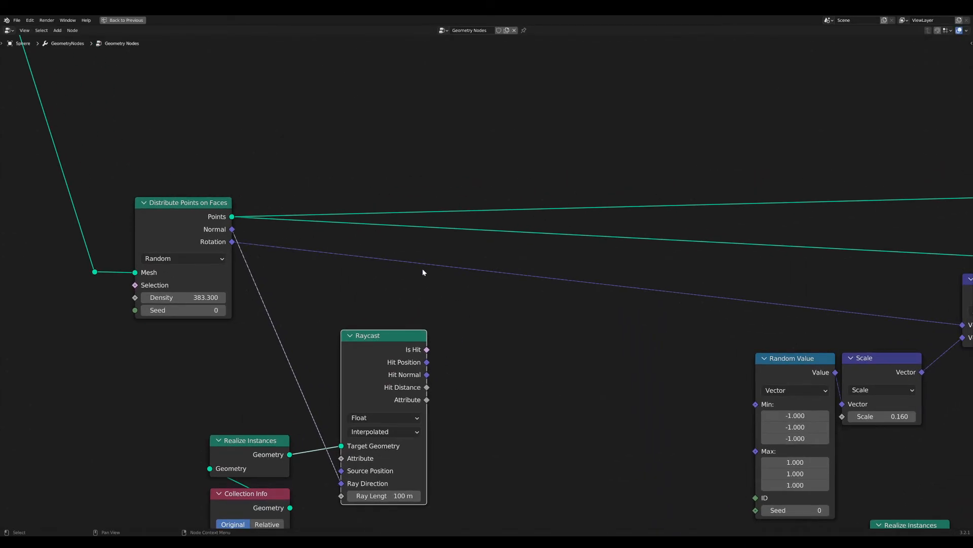
Add a Dot Product node beside Raycast, fed by the Distribute Points on Faces Normal and the Raycast Hit Normal
middle_drag(461, 398, 449, 427)
scroll(497, 369, up, 1)
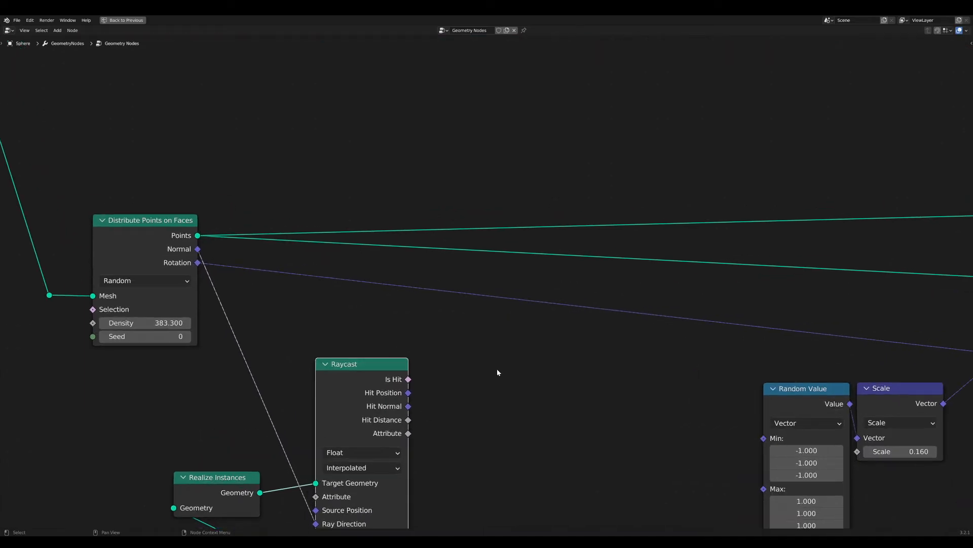
key(Tab)
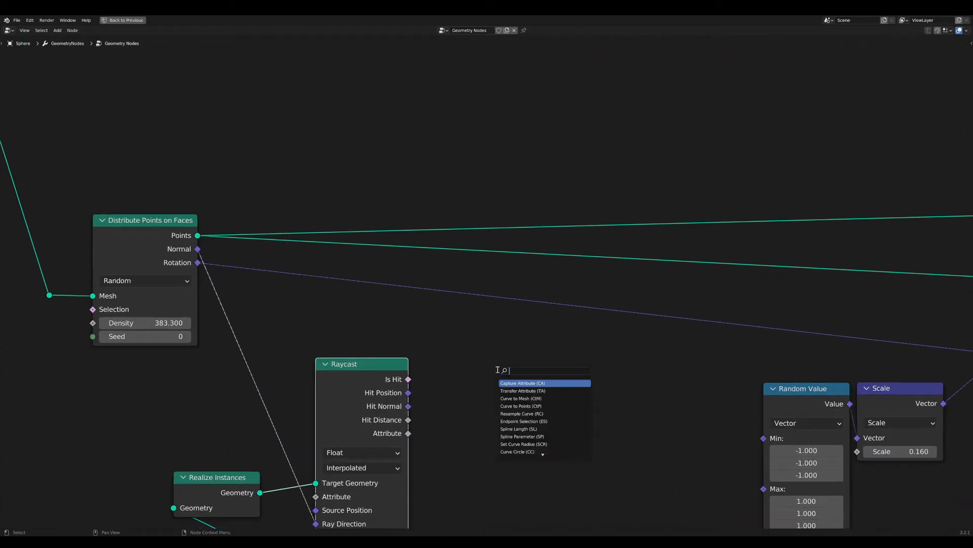
text(dot)
click(503, 382)
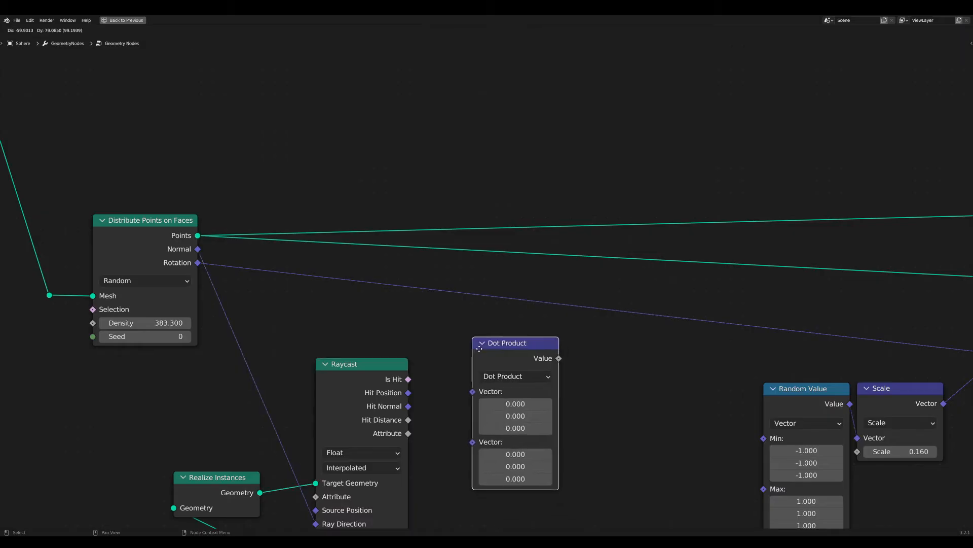
drag(408, 406, 472, 439)
drag(198, 249, 472, 389)
drag(499, 348, 471, 332)
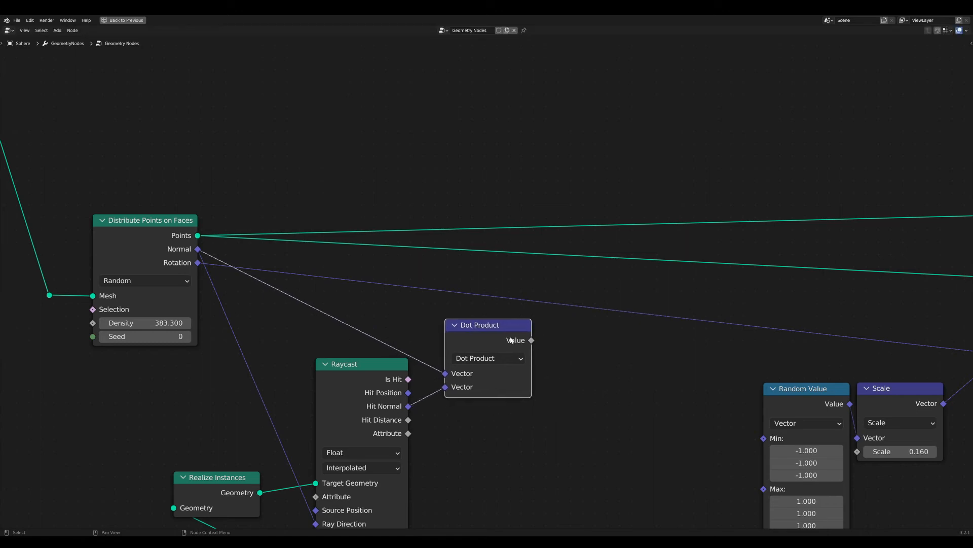
Insert a Delete Geometry node into the lower Points link running from Distribute Points on Faces to the instancing nodes
middle_drag(560, 363, 387, 356)
scroll(386, 355, down, 2)
scroll(483, 288, up, 2)
scroll(482, 288, down, 4)
middle_drag(484, 288, 577, 323)
scroll(397, 321, up, 4)
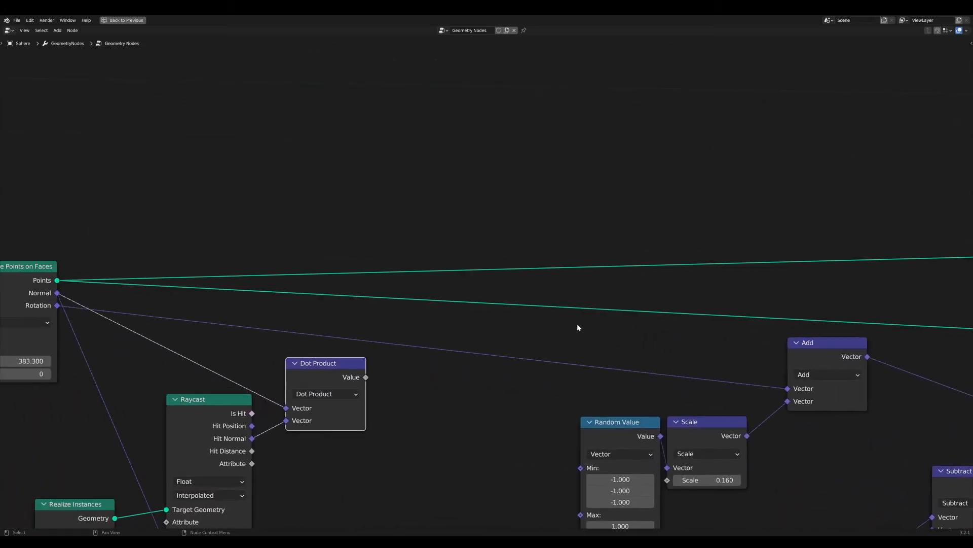
key(Tab)
text(de)
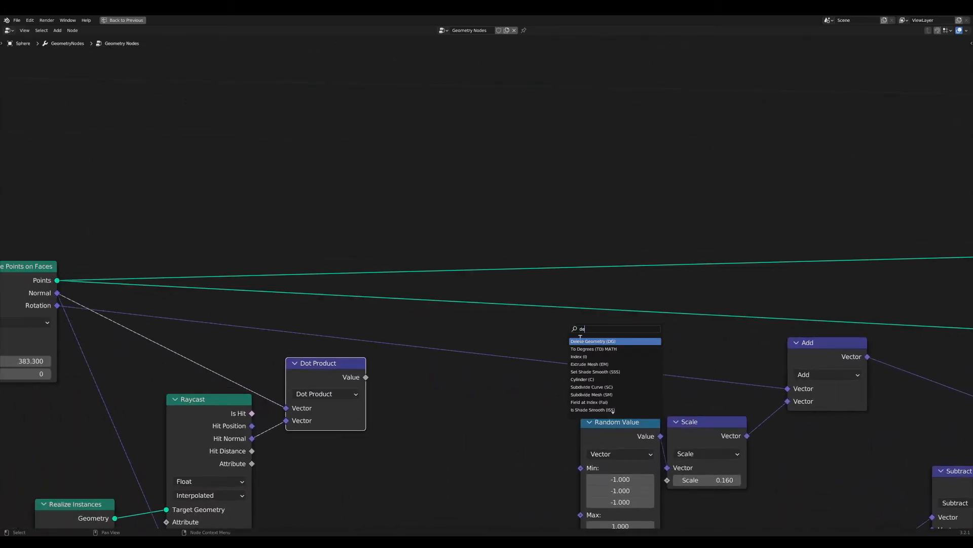
key(Return)
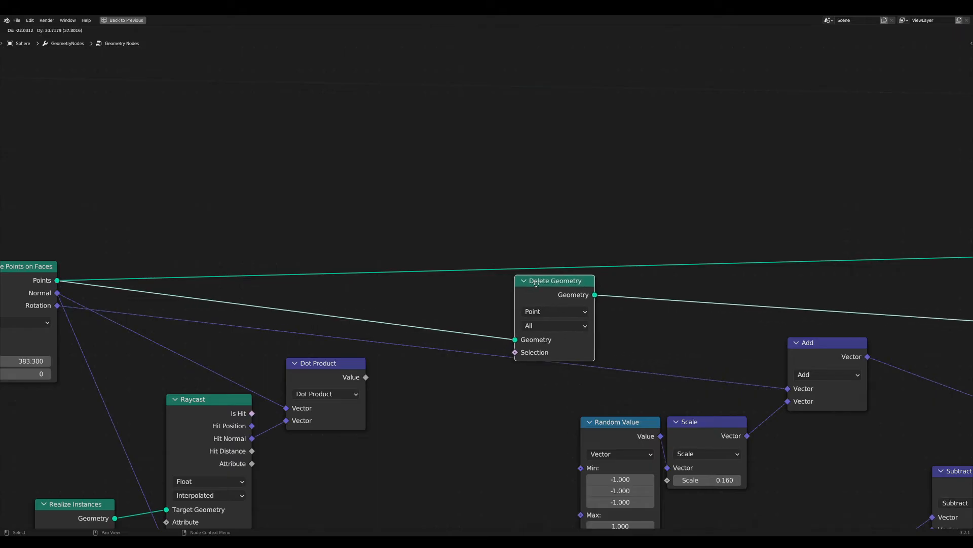
click(536, 283)
scroll(424, 428, up, 3)
drag(354, 403, 350, 403)
middle_drag(352, 404, 417, 386)
key(Tab)
text(com)
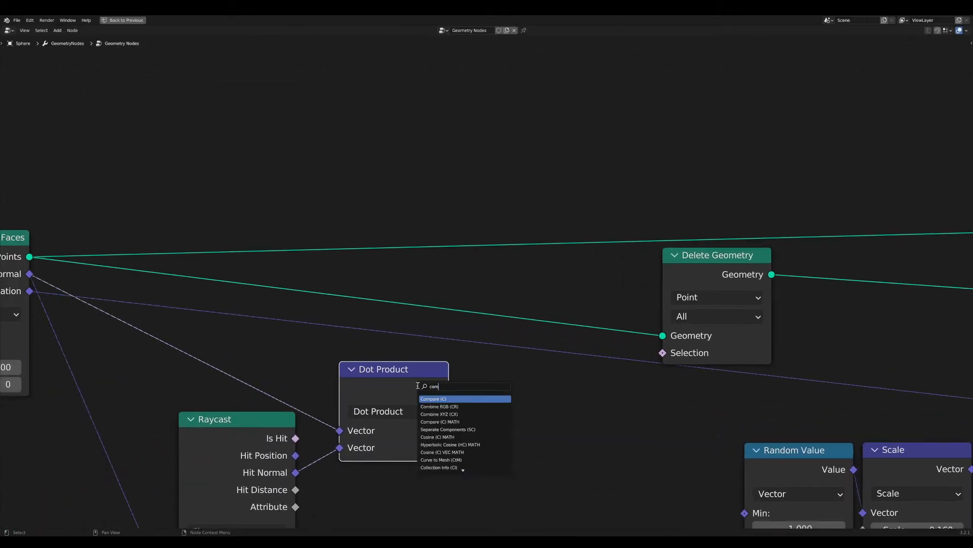
text(pare)
key(Return)
click(478, 394)
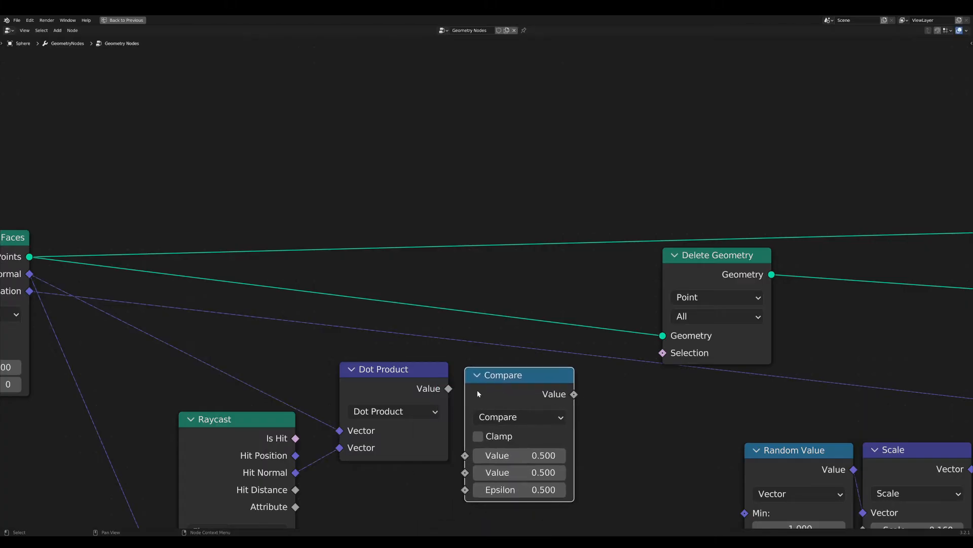
scroll(478, 394, down, 1)
key(x)
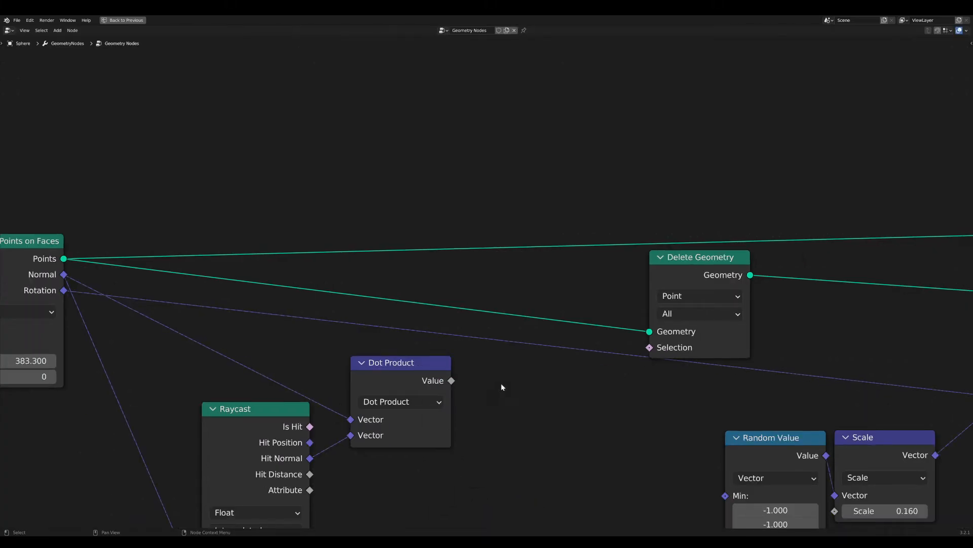
key(Tab)
text(compa)
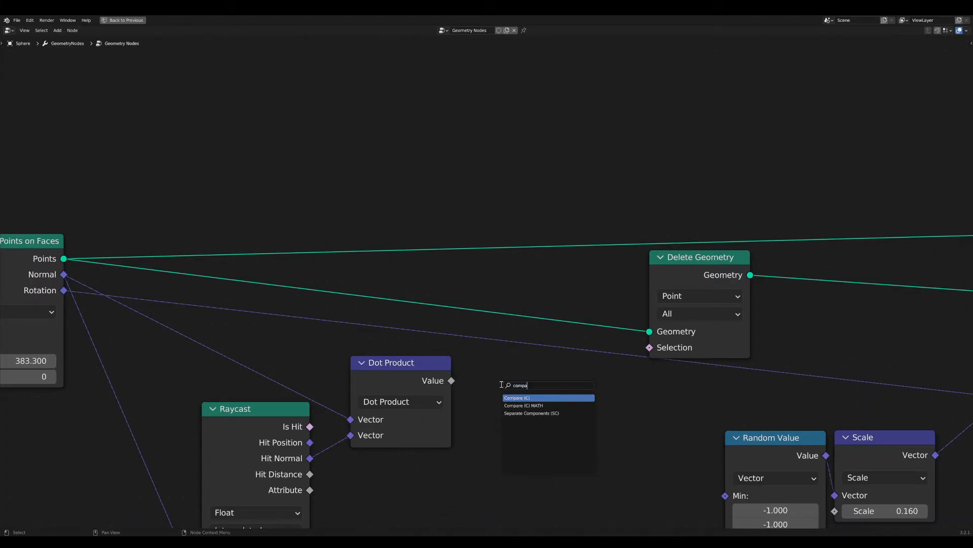
key(Return)
click(497, 382)
scroll(498, 400, up, 1)
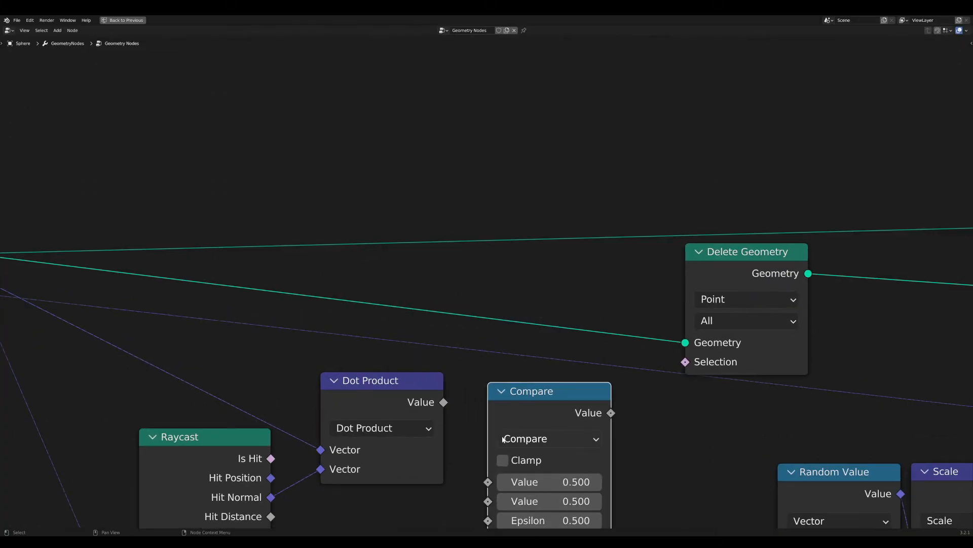
click(493, 409)
key(Escape)
key(x)
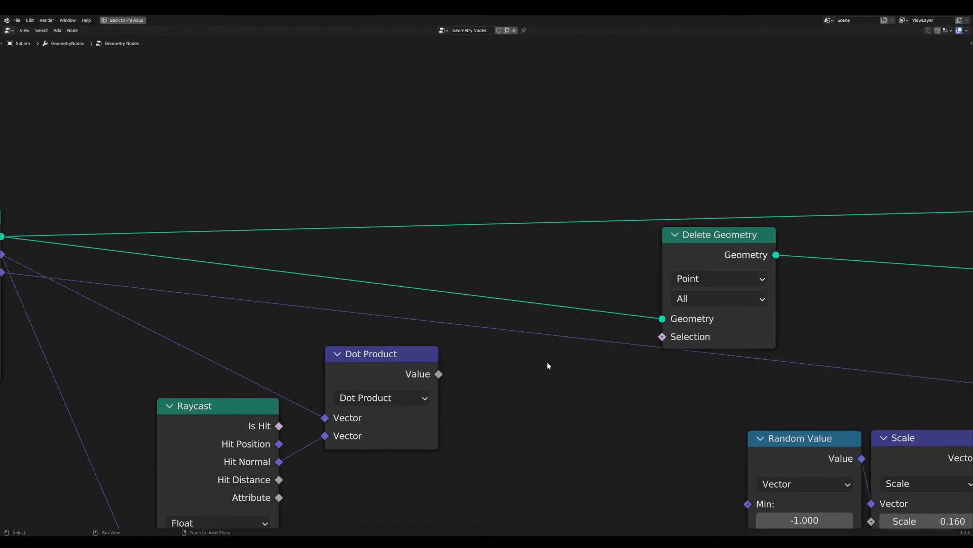
Add a Float Greater Than Compare node beside Dot Product and connect the Dot Product Value to its A input
key(Tab)
text(comp)
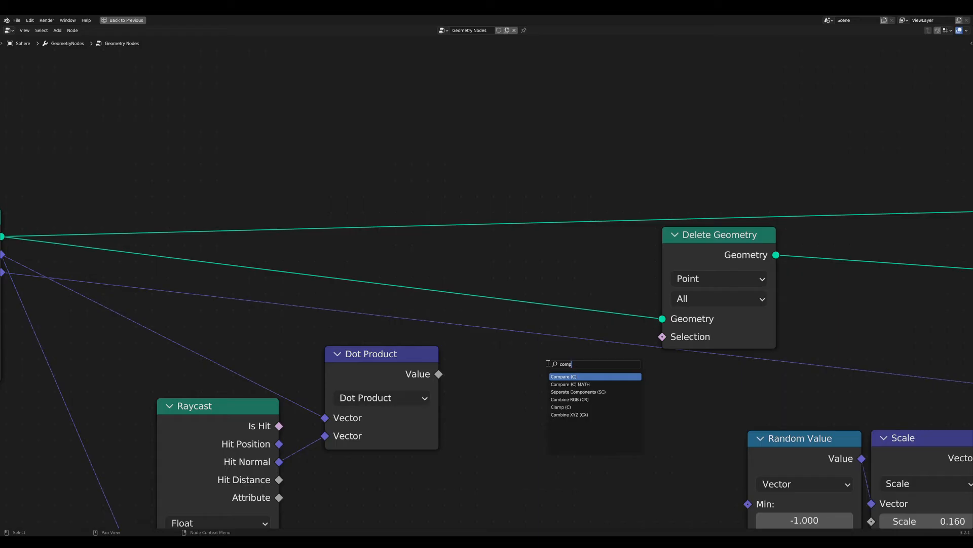
key(Return)
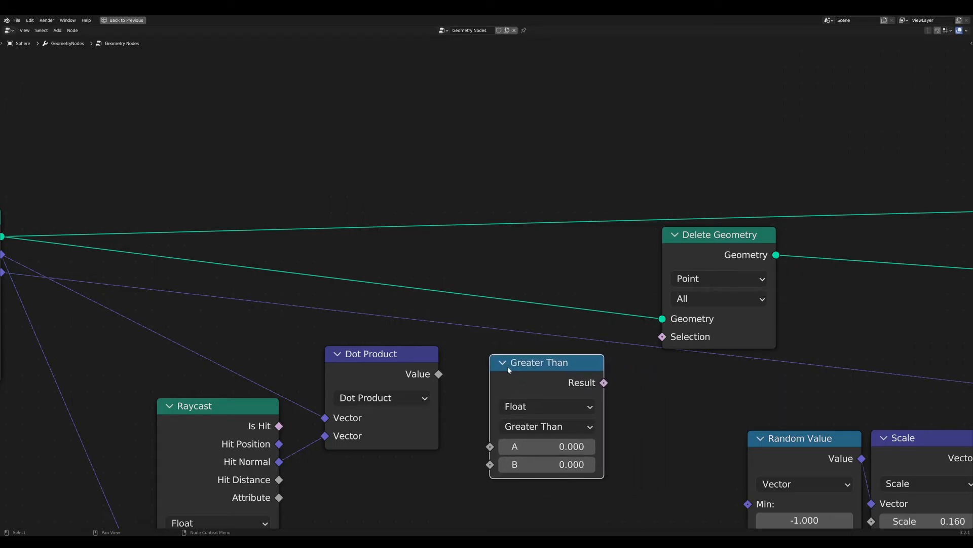
click(514, 366)
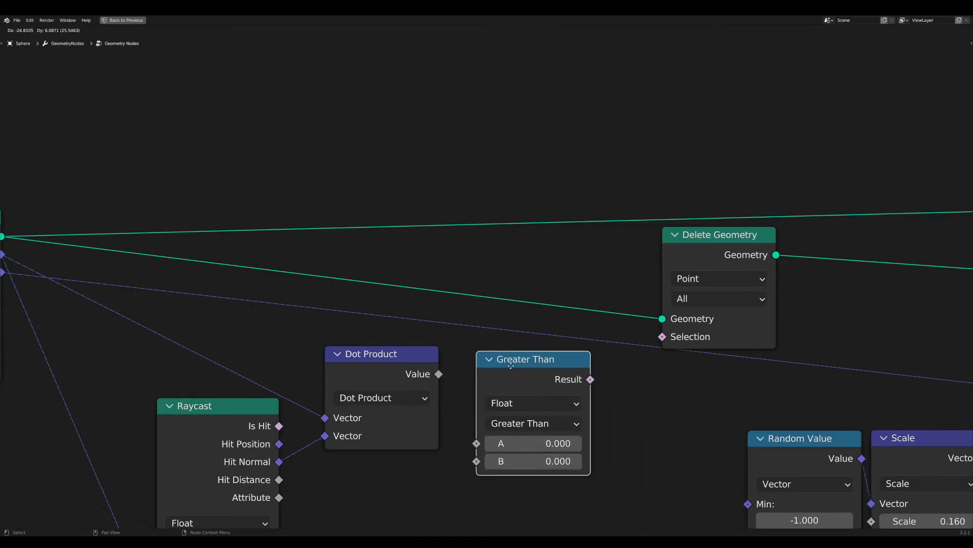
drag(439, 374, 483, 445)
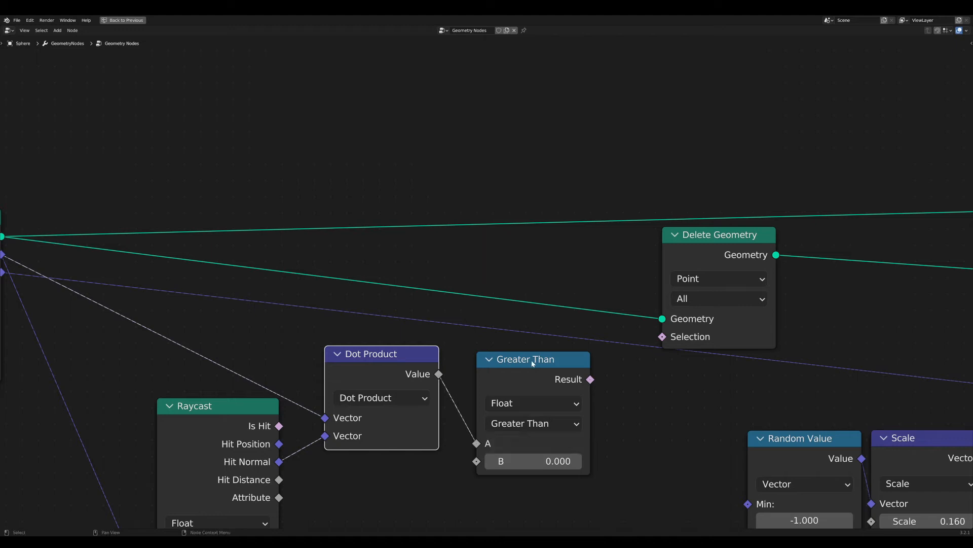
drag(531, 360, 509, 360)
Connect the Greater Than Result to Delete Geometry's Selection and restore the node editor to its normal size
middle_drag(577, 375, 582, 426)
scroll(540, 411, down, 2)
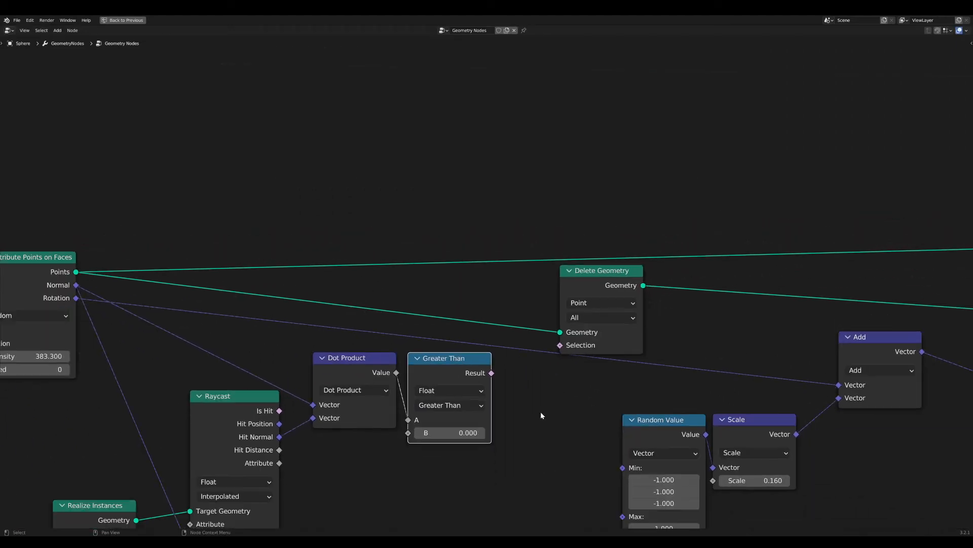
scroll(541, 411, up, 1)
drag(492, 380, 558, 347)
key(ctrl+space)
Switch from the Annotate tool to the selection tool, select the icosphere and try moving it away from the sphere
scroll(581, 88, up, 2)
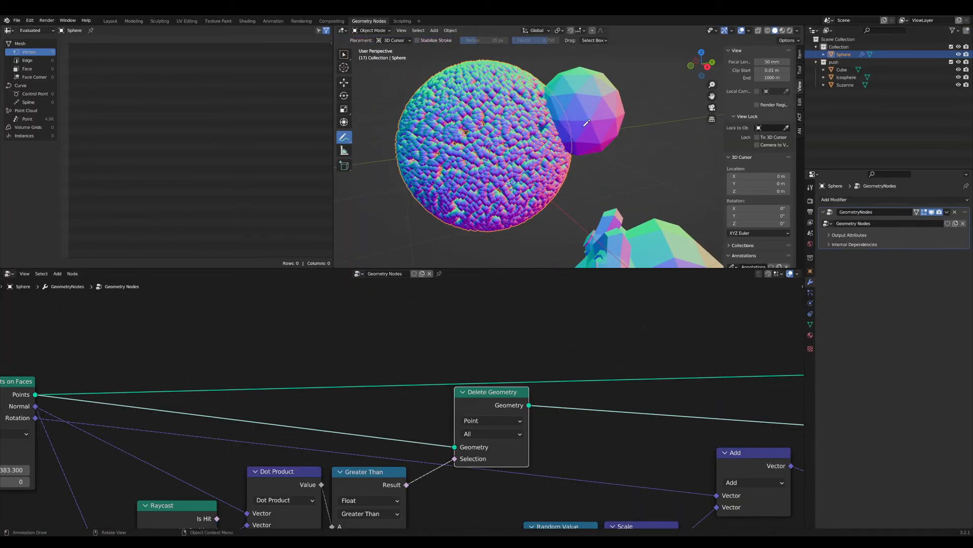
scroll(585, 112, down, 1)
click(344, 55)
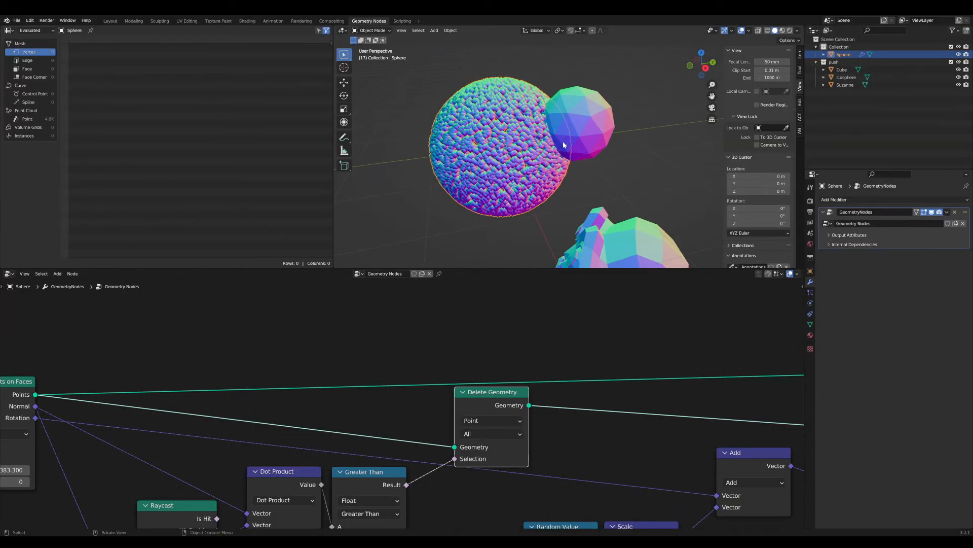
click(577, 132)
scroll(583, 135, up, 3)
key(g)
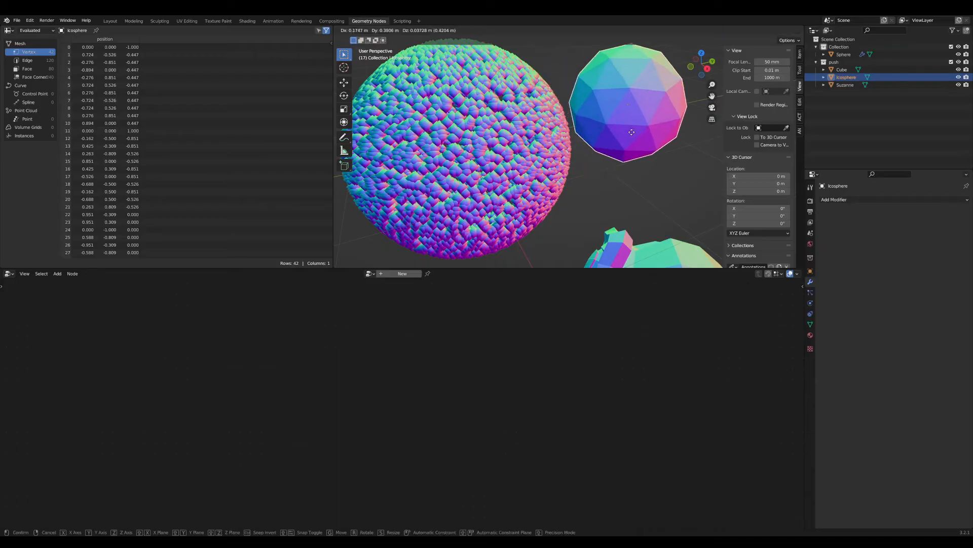
right_click(579, 136)
Set the icosphere's viewport display to Wire in its object properties
click(810, 325)
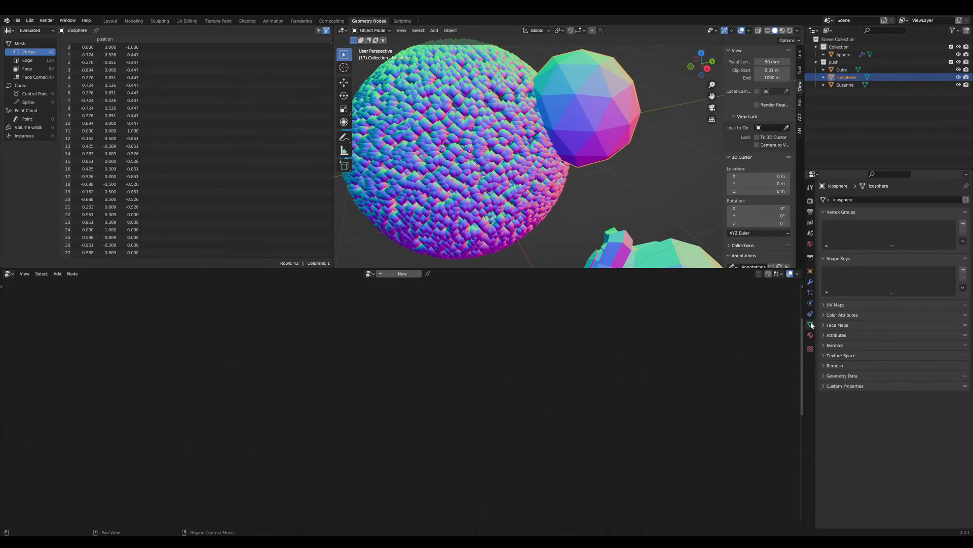
click(811, 272)
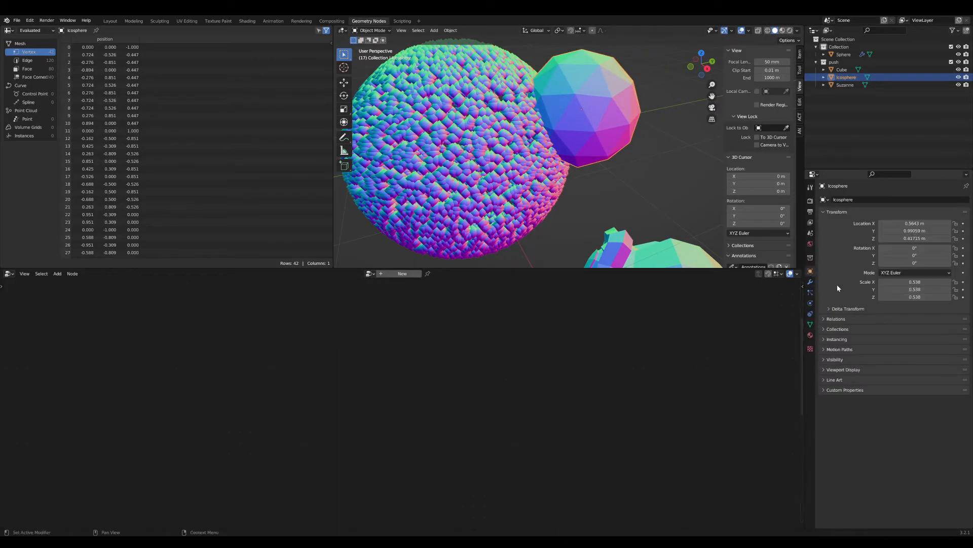
click(823, 360)
click(823, 415)
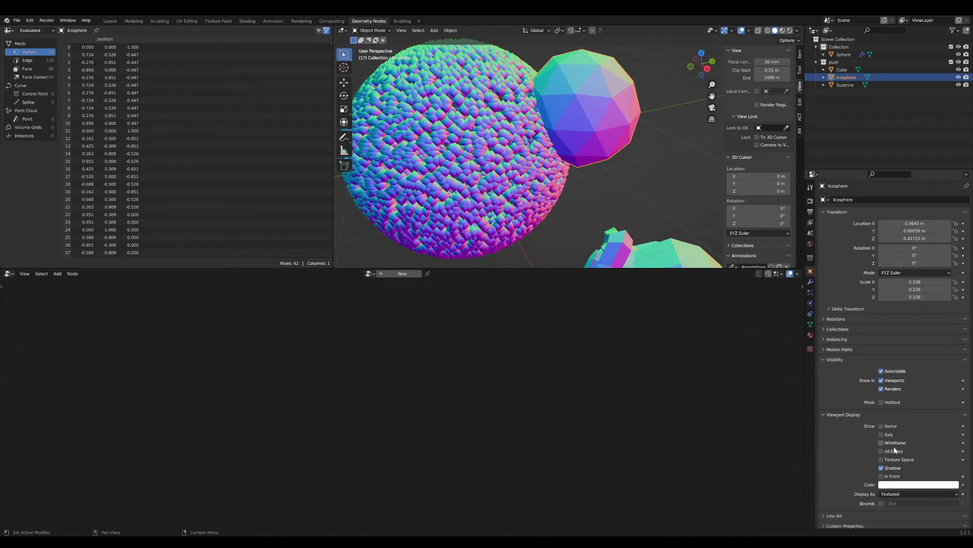
click(902, 494)
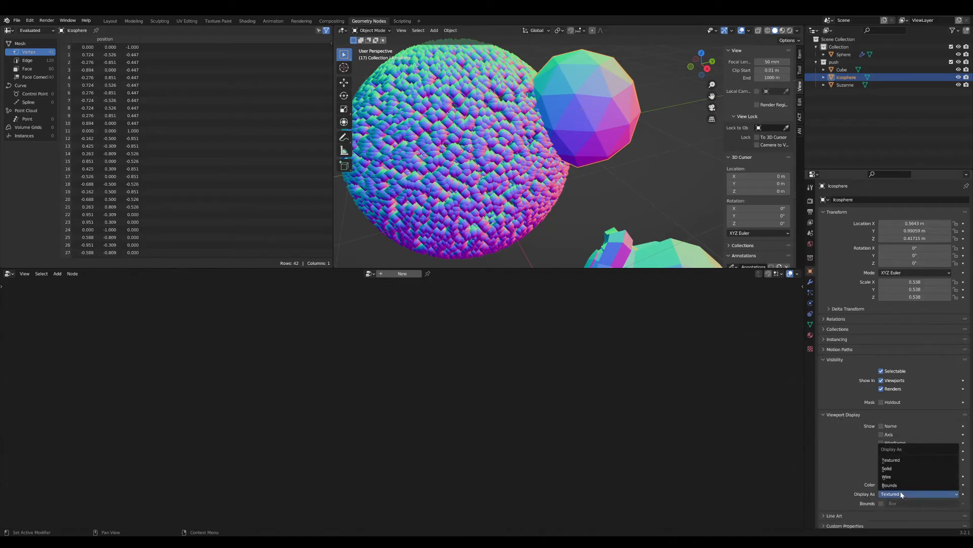
click(893, 477)
middle_drag(565, 225, 649, 239)
Select the sphere and preview the Delete Geometry output by linking it straight to the Group Output
click(501, 120)
scroll(488, 502, down, 12)
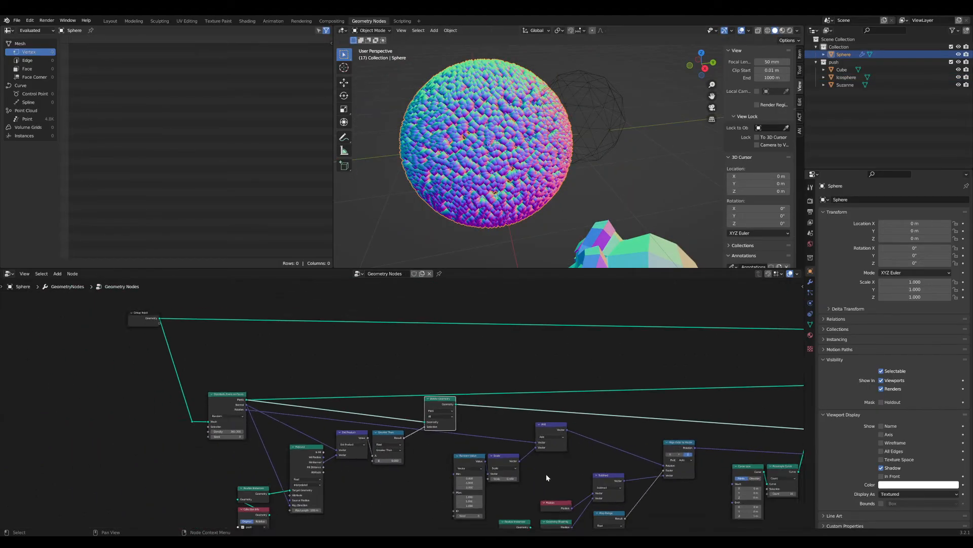
middle_drag(644, 452, 419, 429)
scroll(472, 418, up, 1)
scroll(472, 415, up, 1)
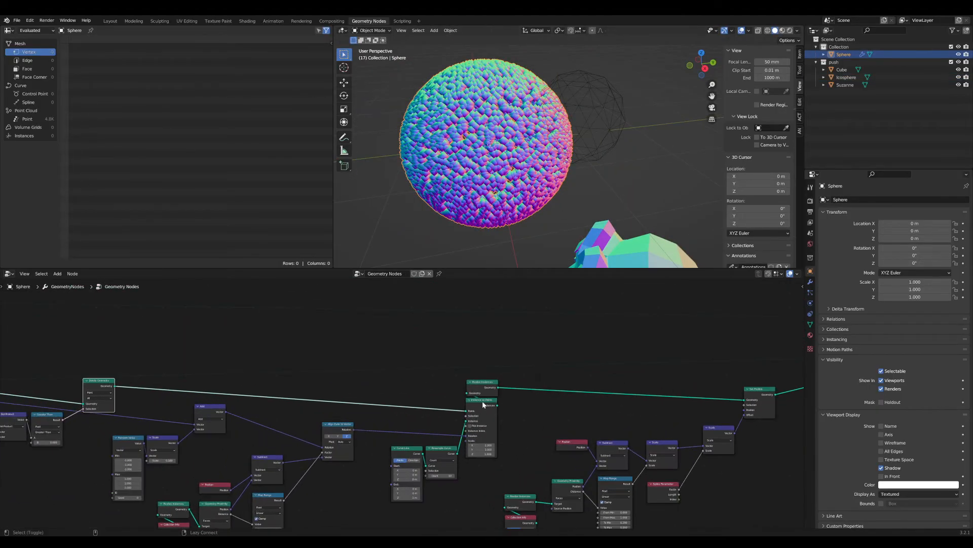
scroll(680, 128, up, 3)
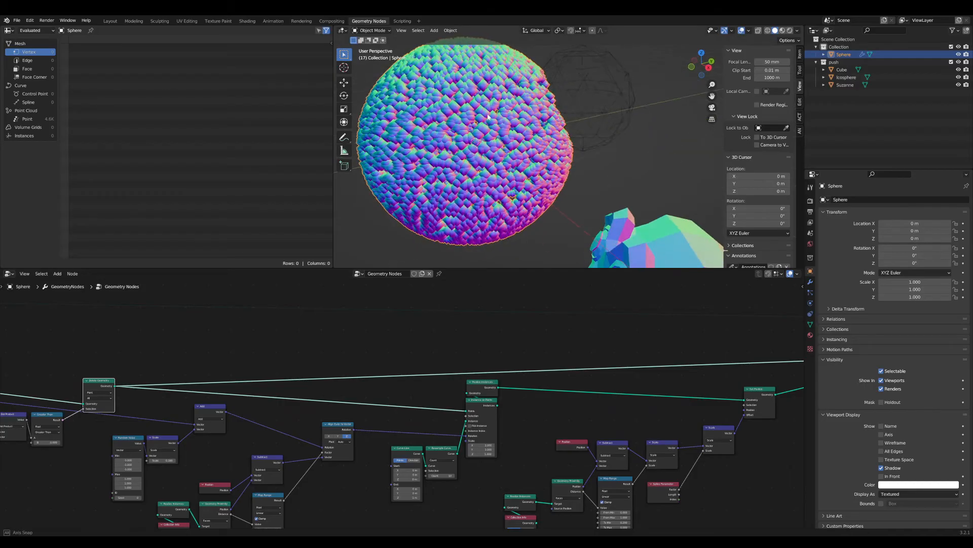
Try moving the wireframe icosphere over the sphere to check which points inside it get deleted
click(644, 174)
key(g)
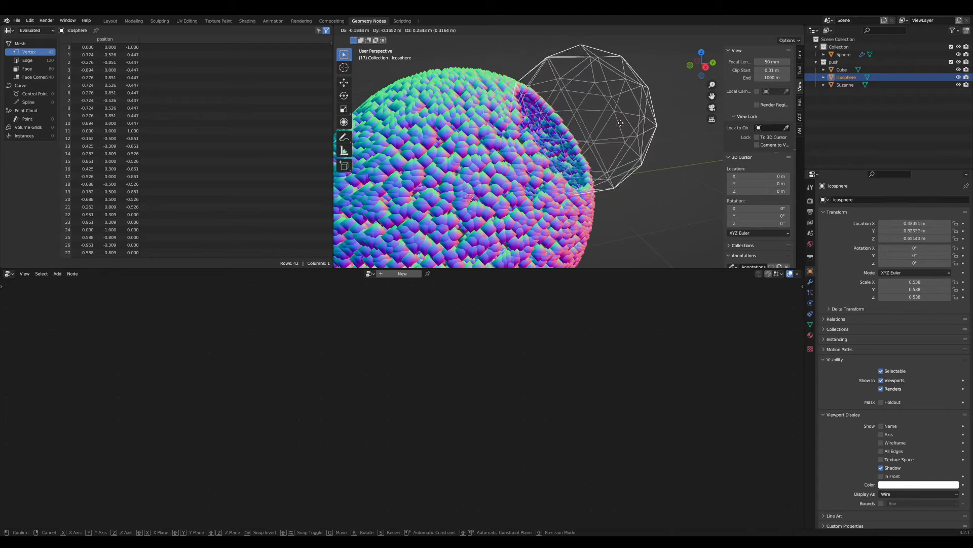
click(662, 164)
scroll(628, 199, down, 2)
scroll(639, 200, up, 1)
middle_drag(629, 199, 601, 196)
In Edit Mode, delete the icosphere's vertices on the side facing the sphere and return to Object Mode
key(Tab)
key(alt+a)
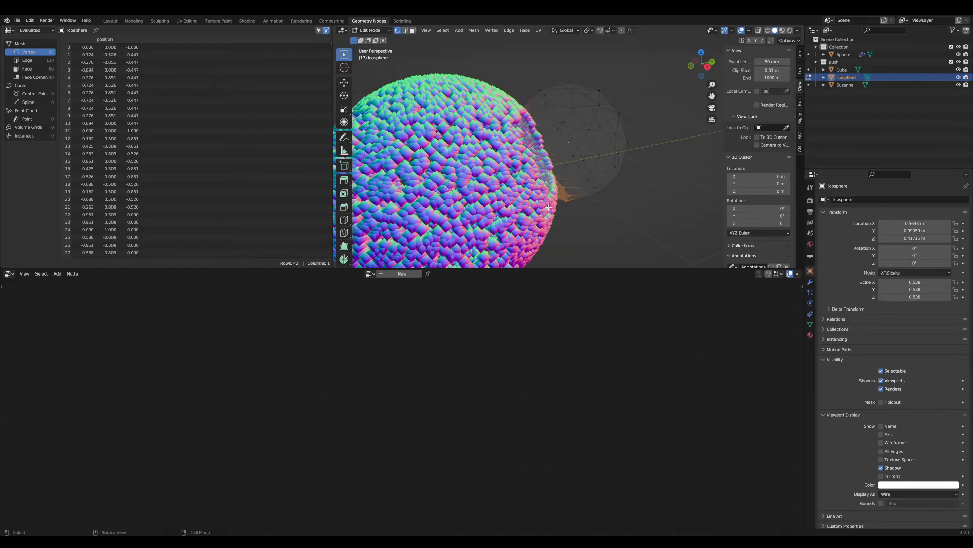
key(x)
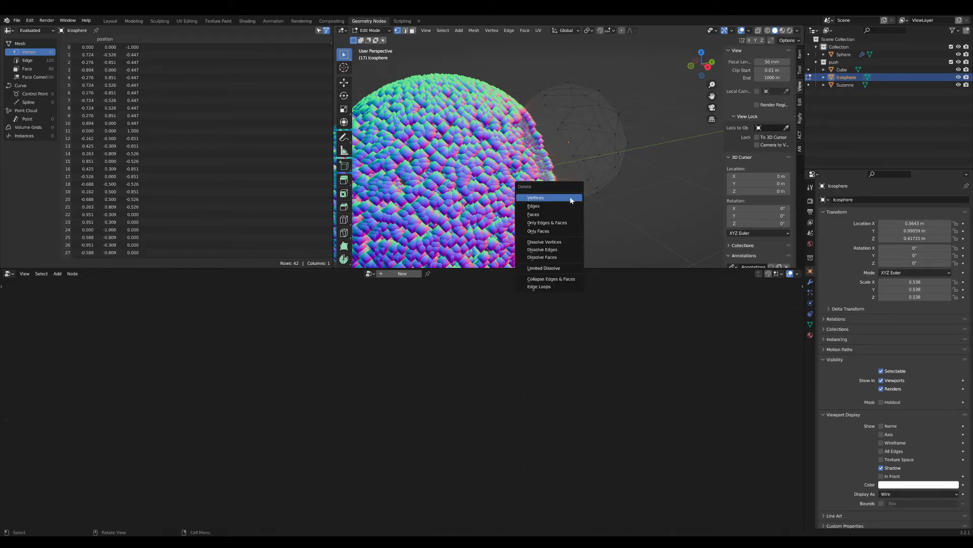
click(571, 198)
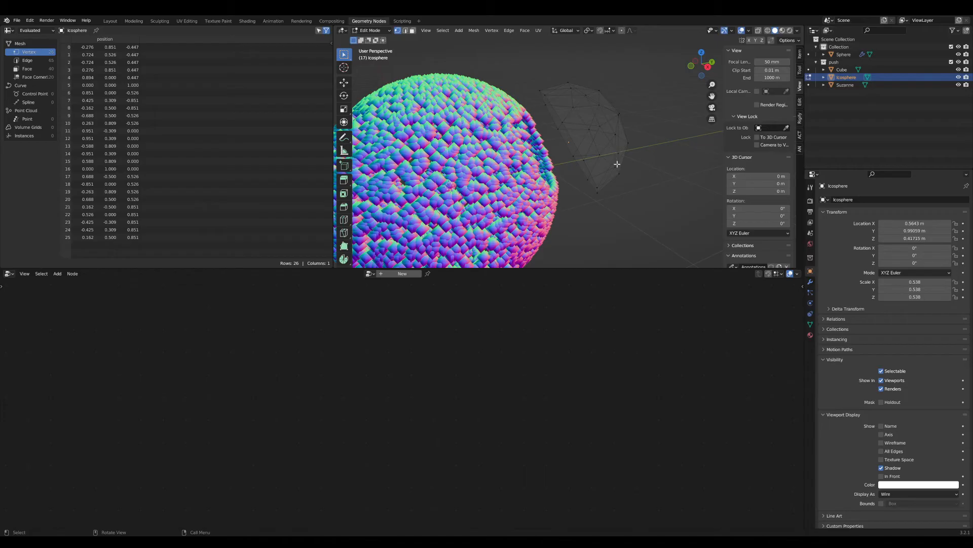
key(Tab)
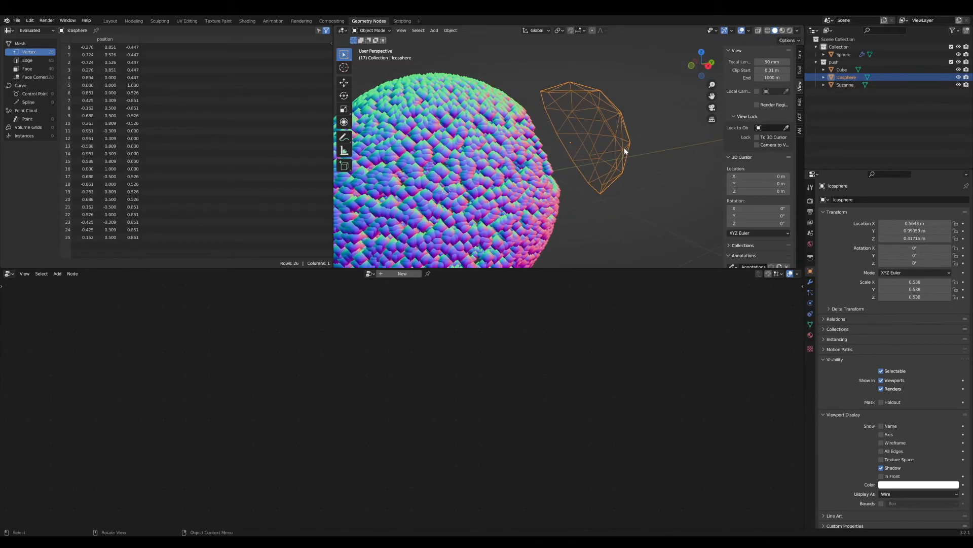
Undo the deletion of the icosphere's vertices and return to Object Mode
mouse_move(628, 164)
middle_down()
mouse_move(606, 176)
mouse_move(629, 173)
middle_up()
key(Tab)
scroll(618, 178, up, 3)
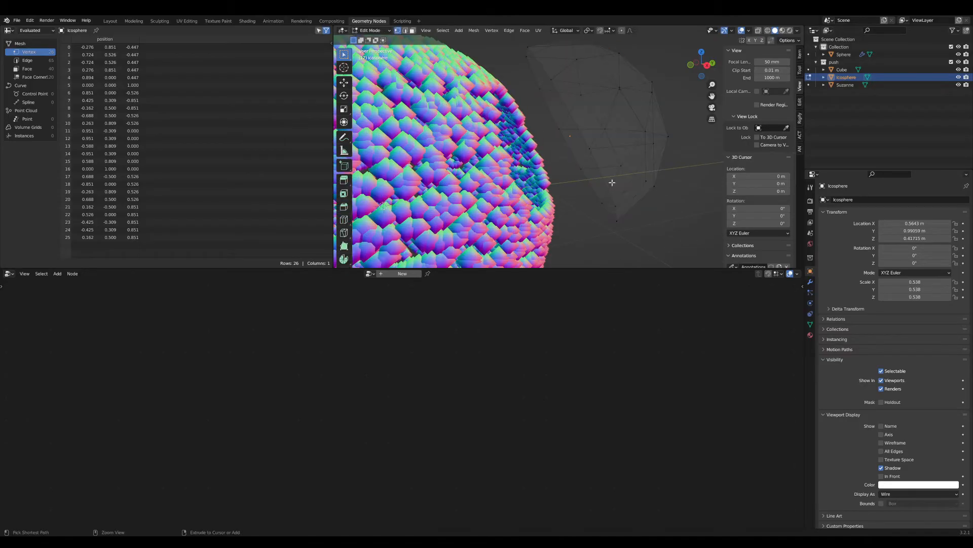
key(ctrl+z)
key(Tab)
scroll(613, 181, down, 4)
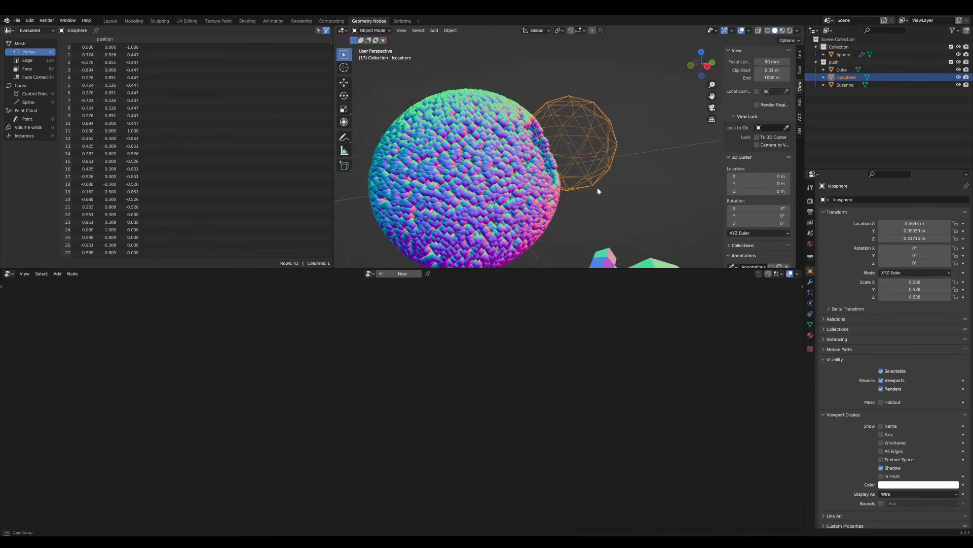
Reposition the icosphere so it overlaps the upper edge of the sphere
key(g)
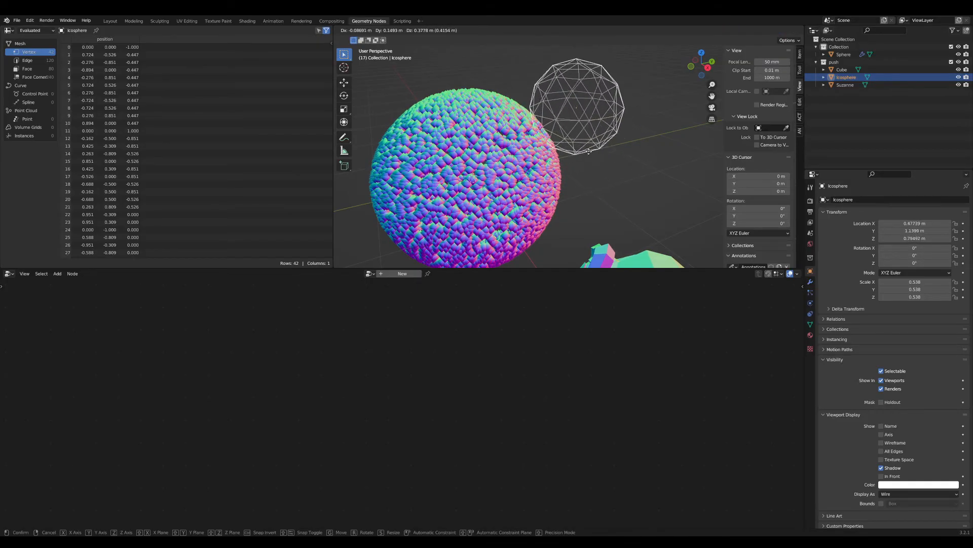
click(597, 180)
scroll(596, 180, down, 5)
middle_drag(596, 178, 582, 176)
key(g)
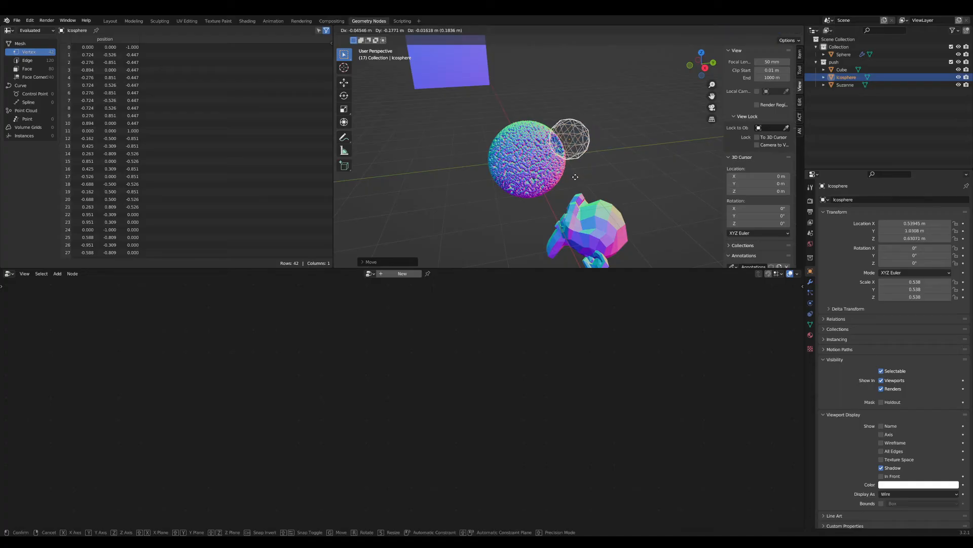
click(571, 178)
Select the sphere and route the Join Geometry output to the Group Output to show the full strands
click(530, 170)
scroll(456, 315, down, 6)
middle_drag(515, 447, 402, 430)
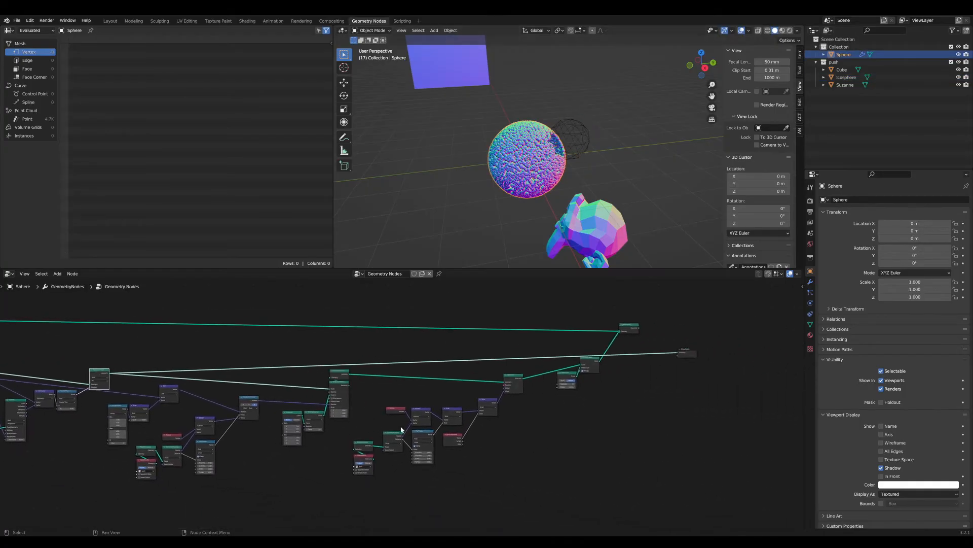
scroll(616, 354, up, 2)
middle_drag(617, 353, 519, 386)
scroll(610, 333, up, 3)
ctrl+shift+click(616, 335)
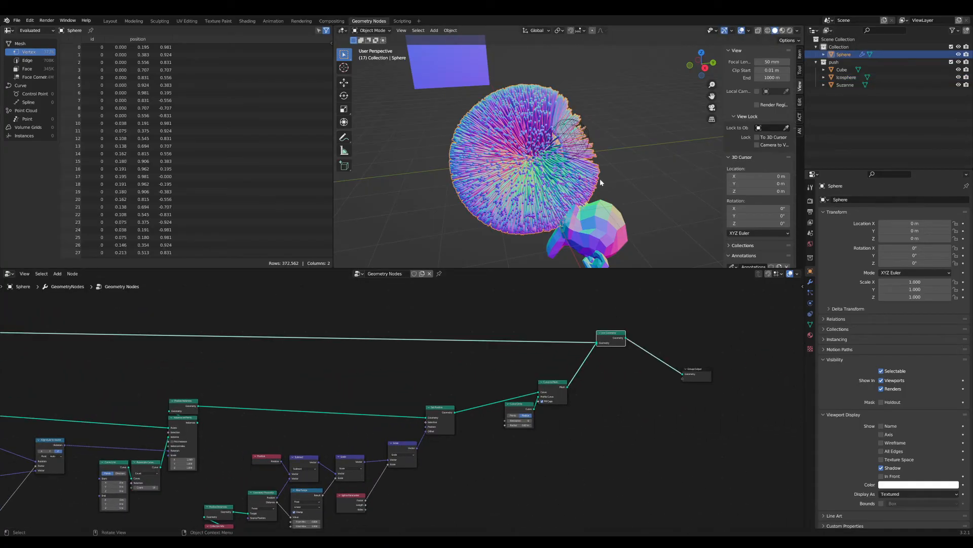
Select the icosphere and move it around within the sphere's strands to test how they are pushed away
scroll(600, 183, up, 2)
click(598, 145)
scroll(600, 154, up, 2)
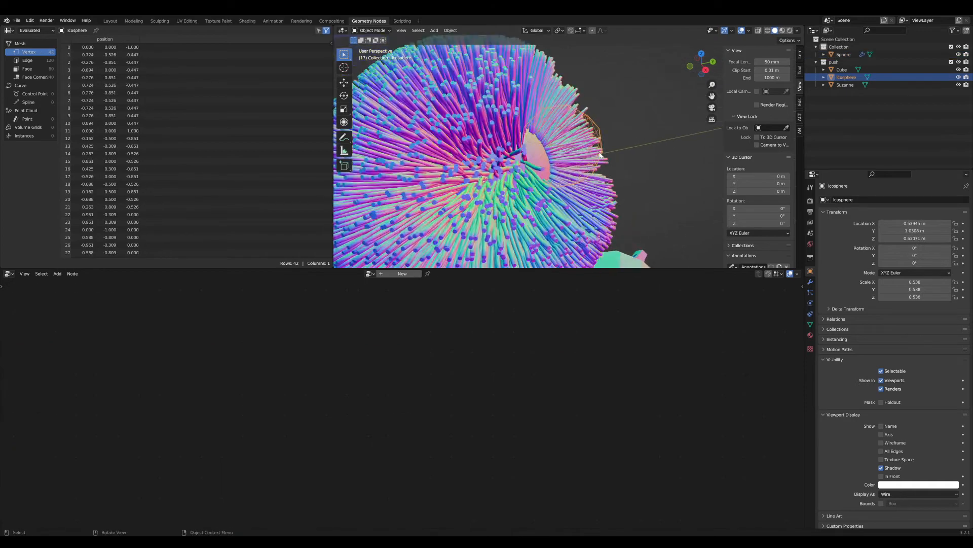
mouse_move(601, 155)
middle_down()
mouse_move(607, 166)
mouse_move(595, 164)
middle_up()
scroll(596, 161, up, 4)
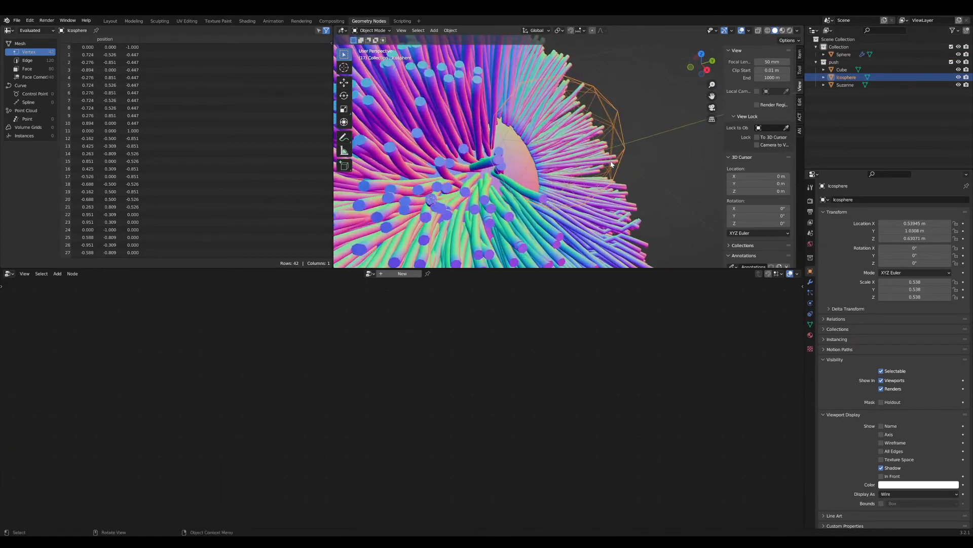
scroll(598, 174, down, 5)
key(g)
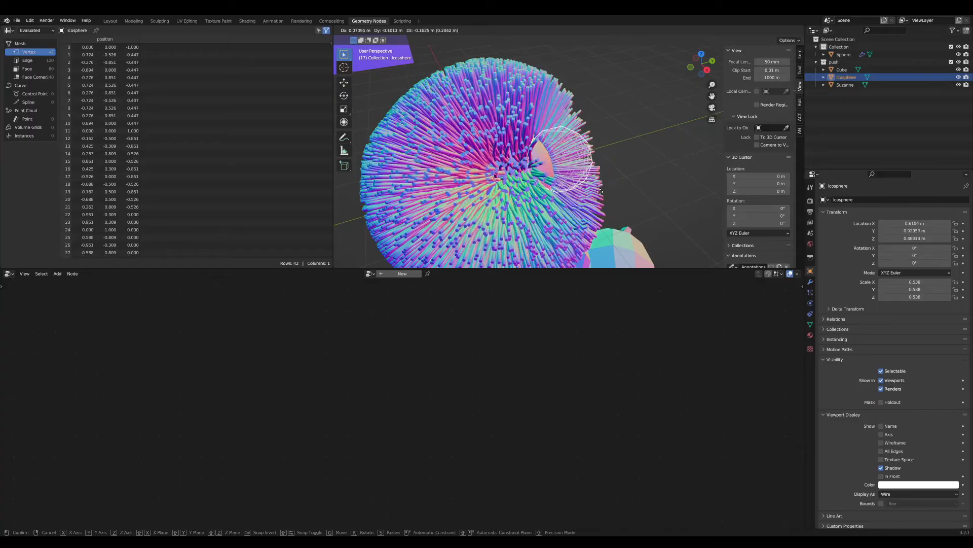
click(616, 132)
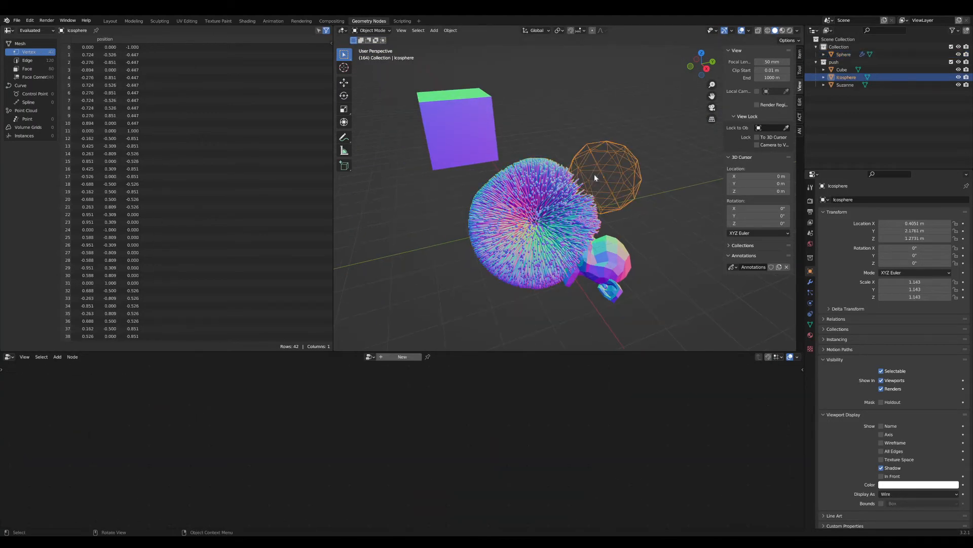
Reposition the enlarged icosphere so it sits against the upper edge of the strand sphere
middle_drag(594, 174, 600, 197)
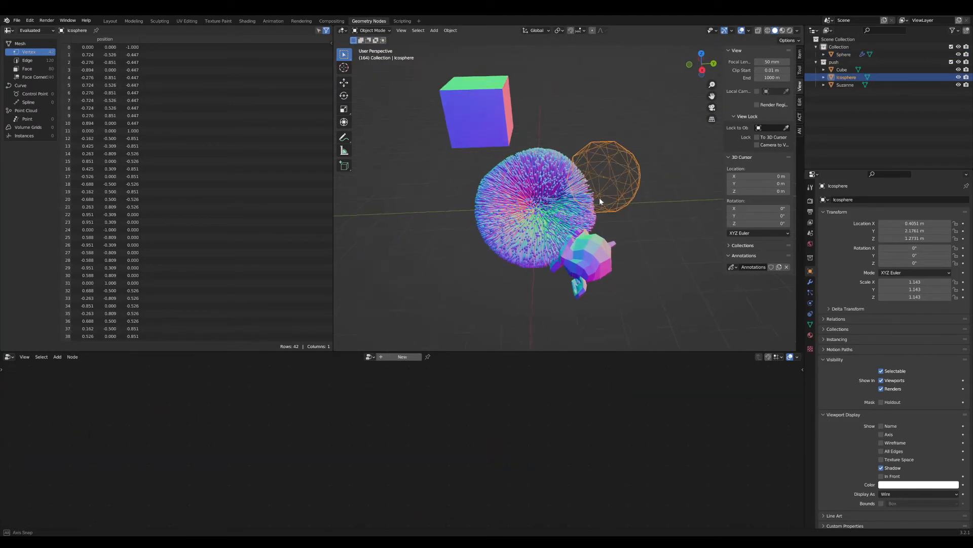
key(g)
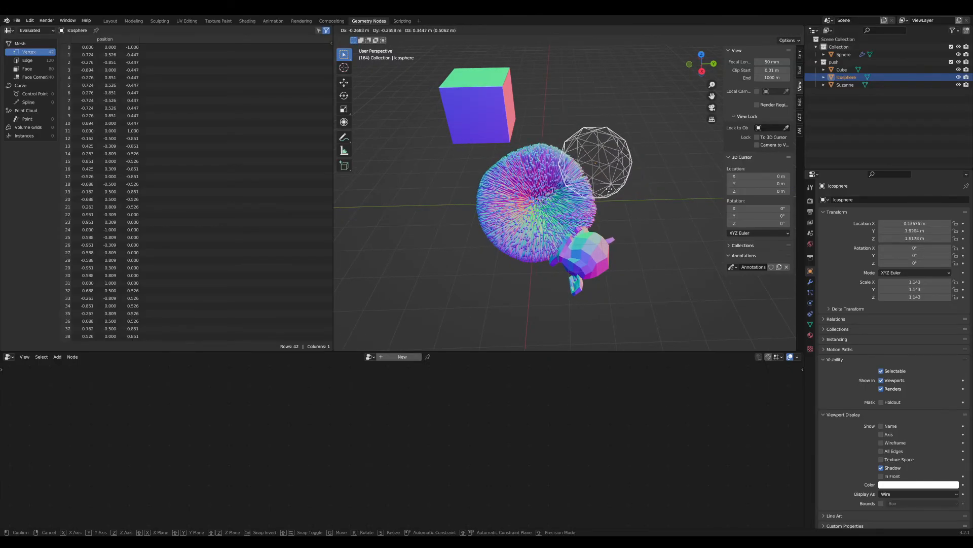
click(613, 192)
middle_drag(615, 193, 586, 248)
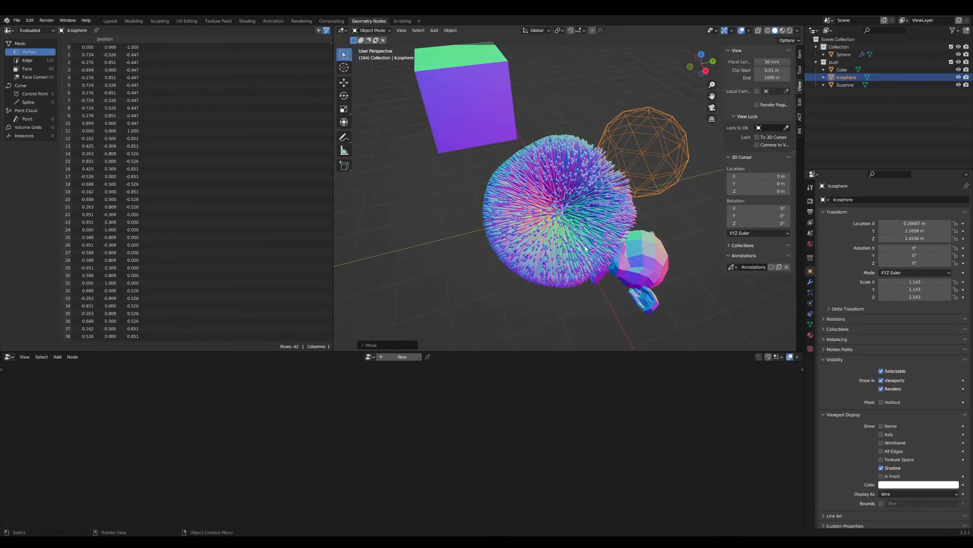
Select the sphere and shift its push and output nodes away from Realize Instances to make room for new nodes
click(567, 250)
middle_drag(526, 293, 501, 250)
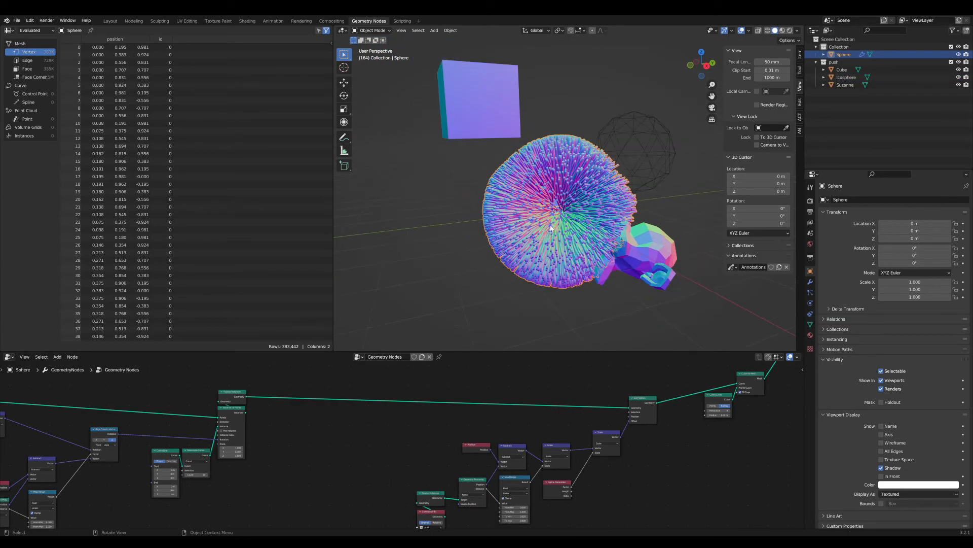
scroll(502, 424, down, 5)
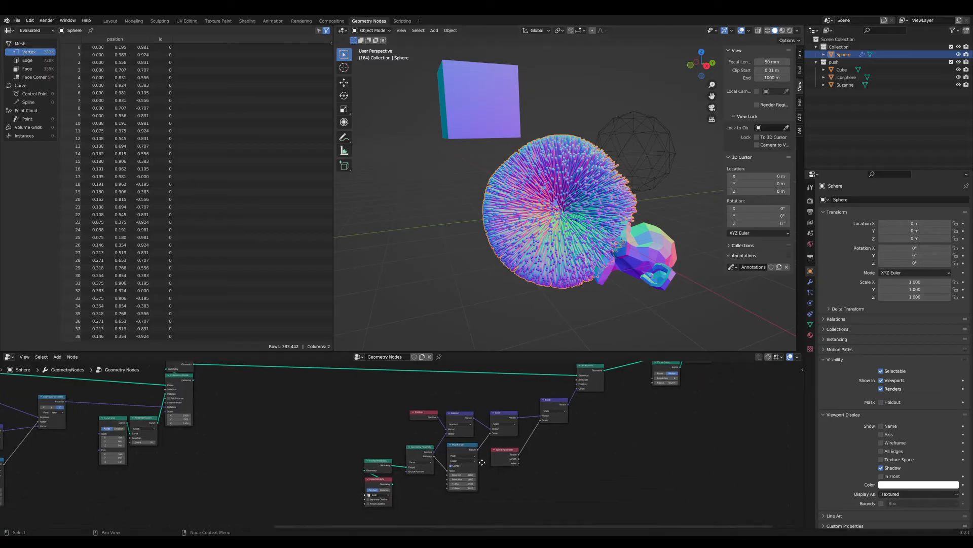
middle_drag(463, 424, 565, 446)
scroll(566, 445, up, 1)
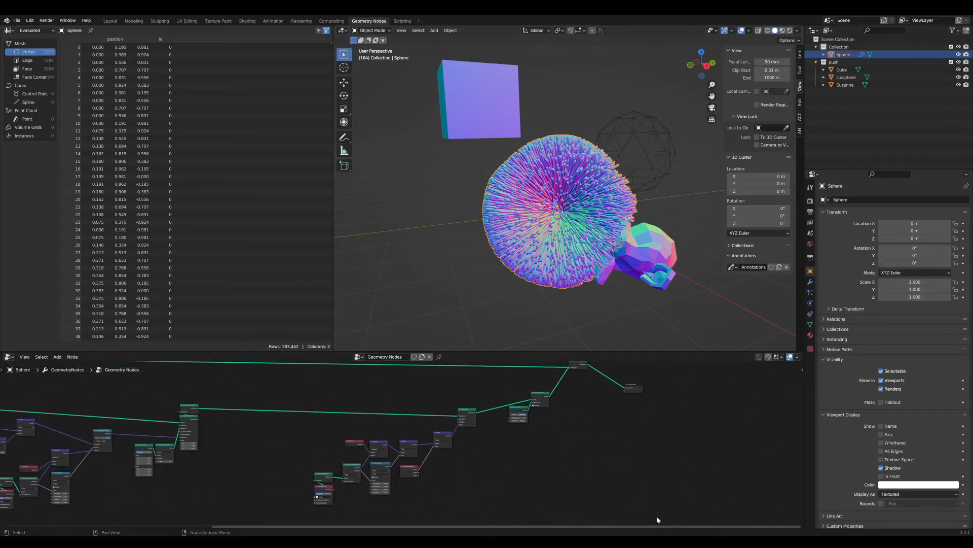
drag(656, 515, 294, 358)
scroll(348, 383, up, 2)
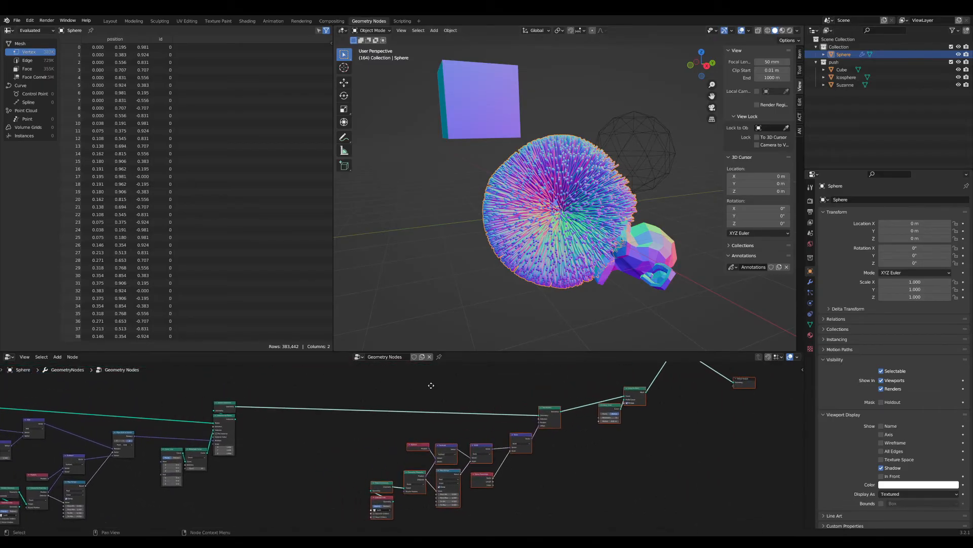
middle_drag(430, 414, 561, 396)
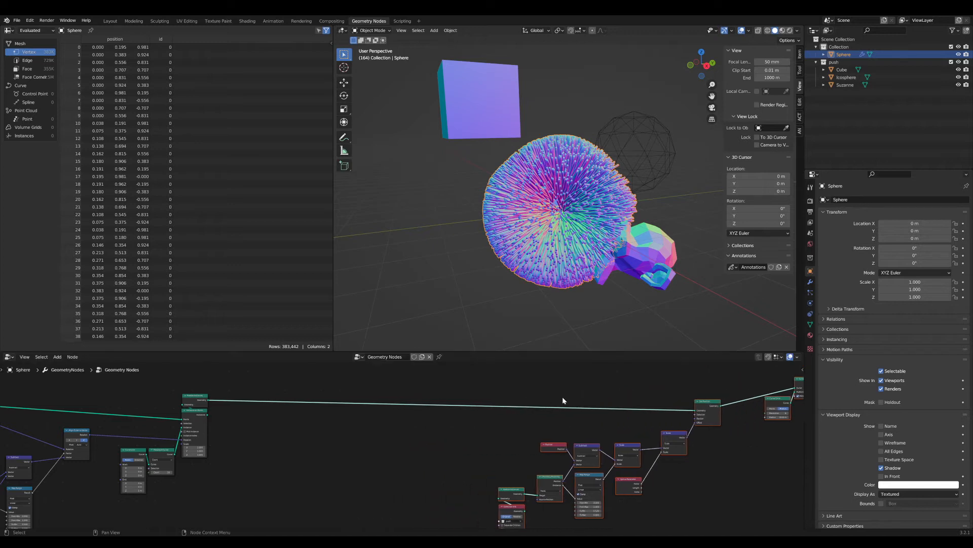
Preview the Realize Instances output in the viewport and restore the Join Geometry output to the Group Output
scroll(341, 418, up, 4)
middle_drag(340, 417, 373, 469)
drag(329, 404, 328, 400)
scroll(379, 414, up, 1)
middle_drag(379, 414, 283, 423)
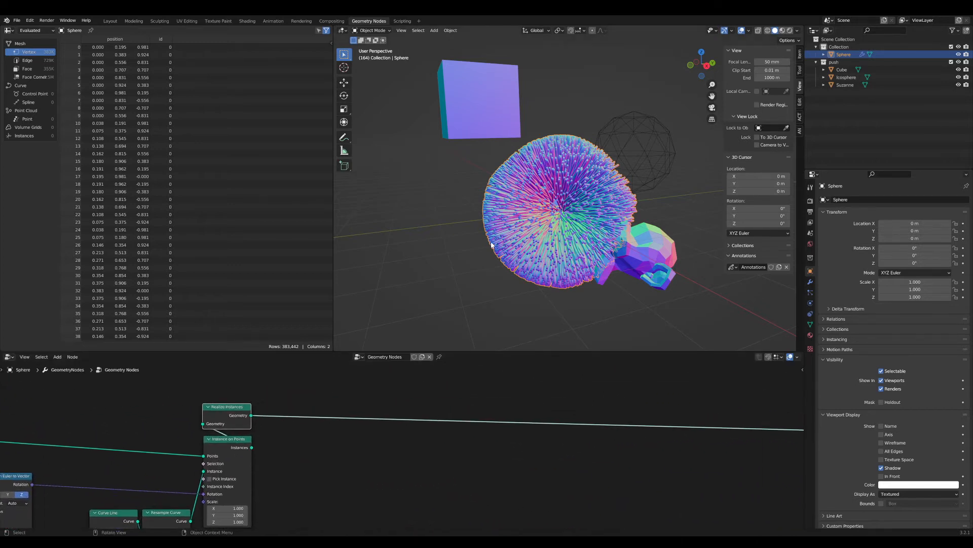
ctrl+shift+click(229, 416)
scroll(595, 245, down, 6)
scroll(593, 244, up, 7)
scroll(592, 244, down, 5)
scroll(700, 462, down, 1)
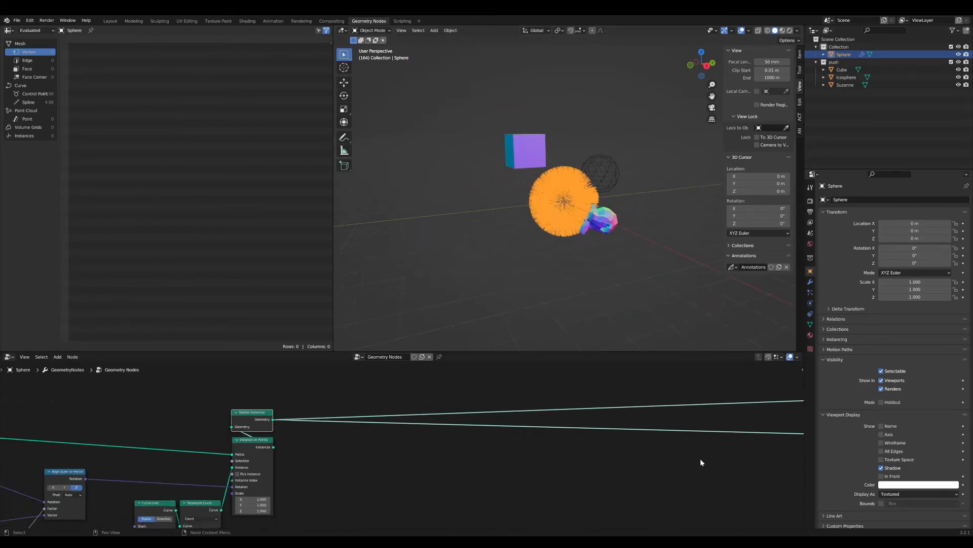
middle_drag(701, 459, 479, 430)
ctrl+shift+click(567, 386)
Insert a Set Position node on the geometry link right after Realize Instances
middle_drag(182, 474, 562, 416)
scroll(336, 415, up, 7)
middle_drag(337, 415, 281, 449)
key(Tab)
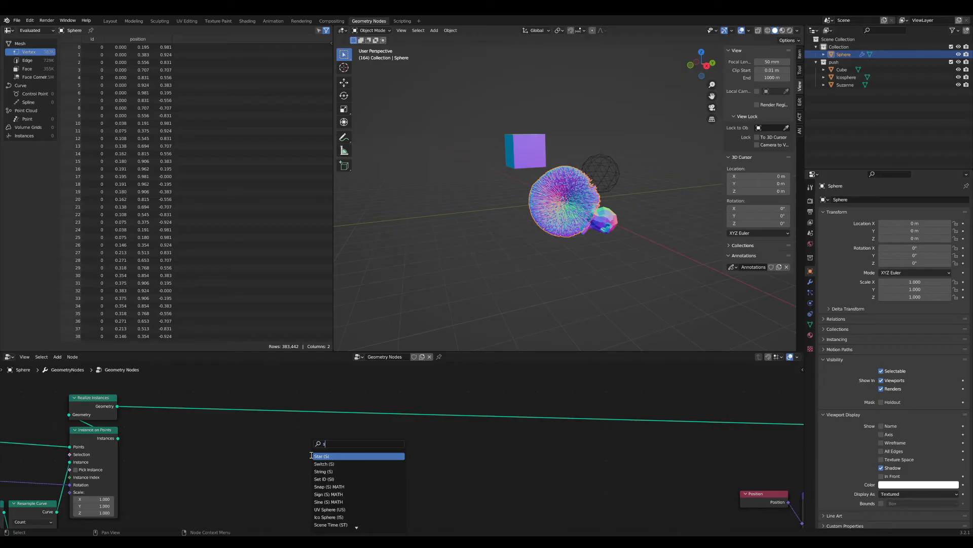
key(Return)
click(425, 415)
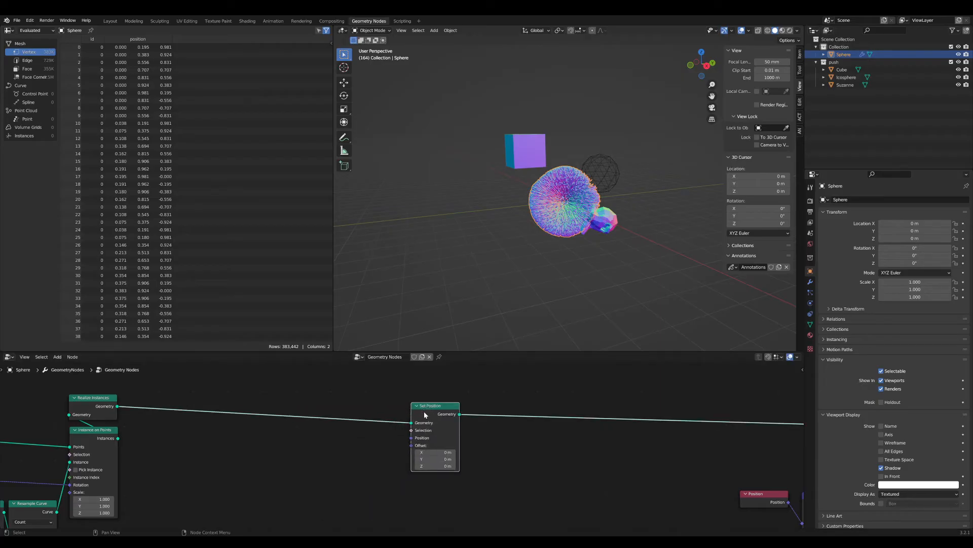
drag(434, 411, 476, 401)
Add a Noise Texture node in front of the new Set Position node and enlarge the node editor
middle_drag(409, 435, 468, 413)
scroll(435, 457, up, 1)
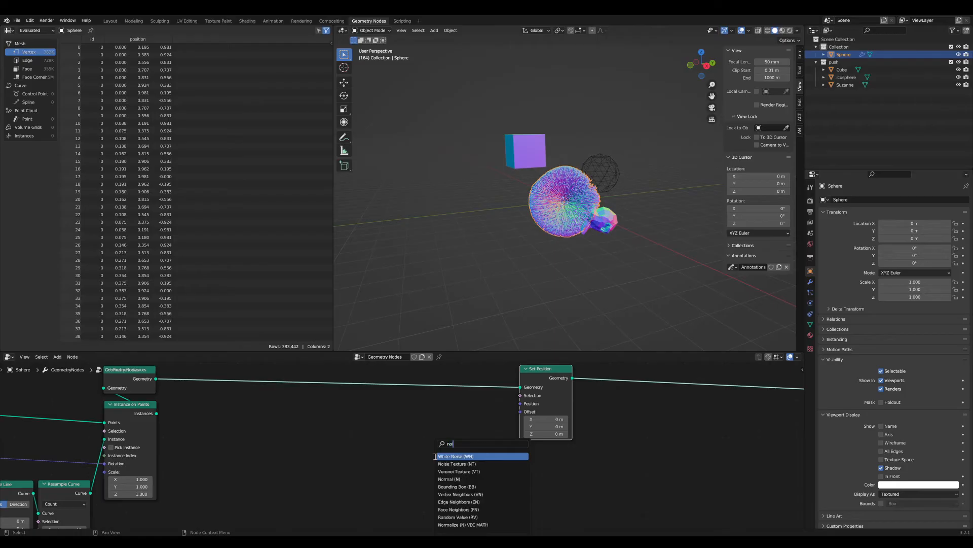
key(Return)
click(425, 415)
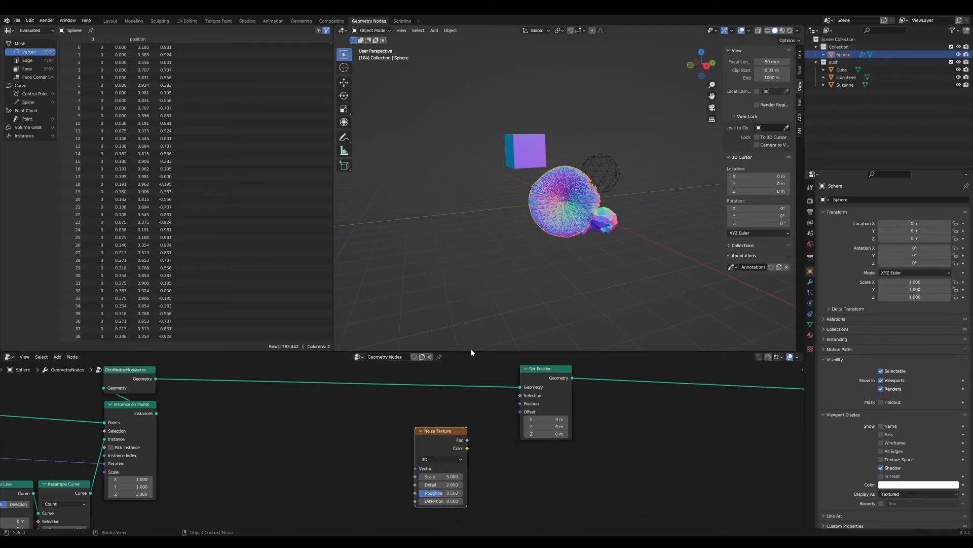
drag(471, 352, 471, 182)
scroll(535, 439, up, 3)
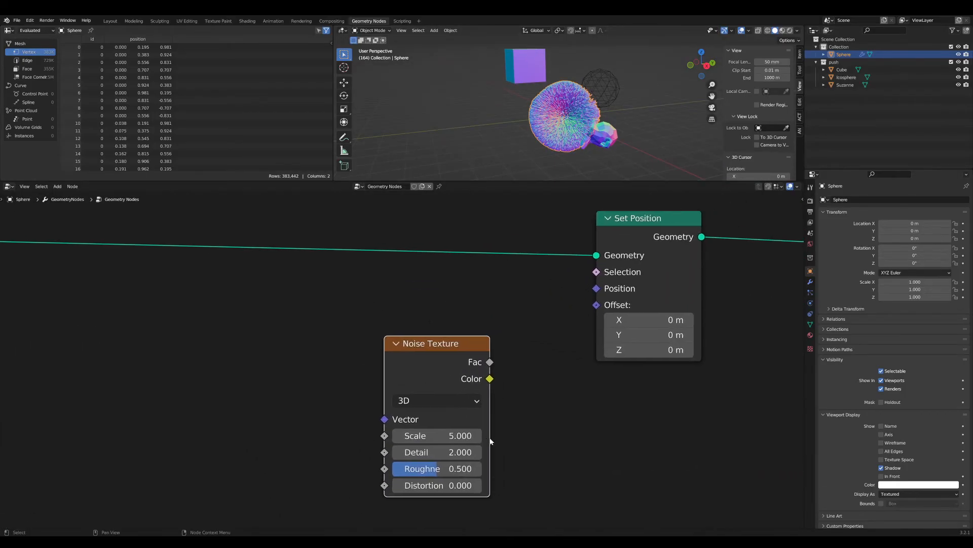
scroll(491, 441, down, 1)
Connect the Noise Texture's Color to the new Set Position's Offset and leave space between the two nodes
drag(471, 351, 362, 347)
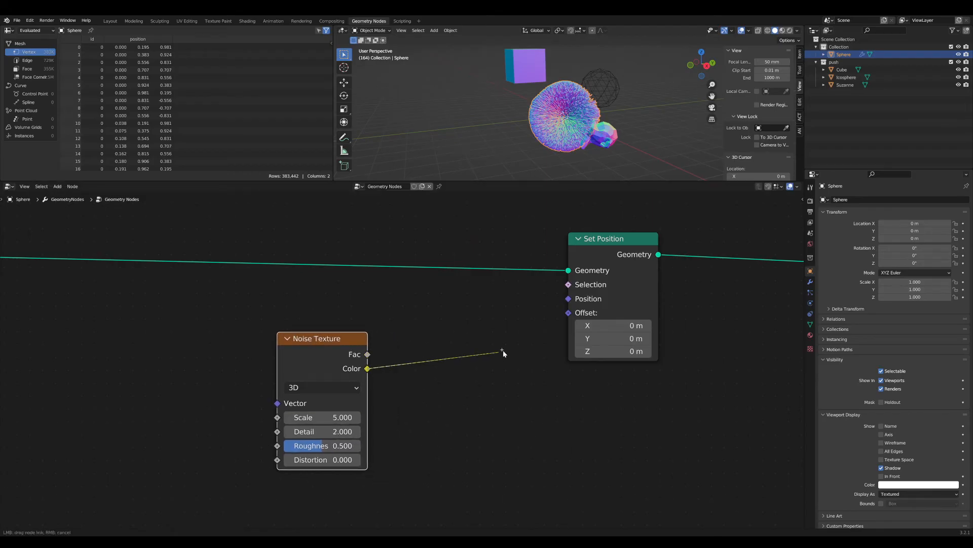
drag(569, 316, 568, 313)
mouse_move(581, 67)
middle_down()
mouse_move(598, 65)
mouse_move(588, 72)
middle_up()
drag(334, 339, 322, 337)
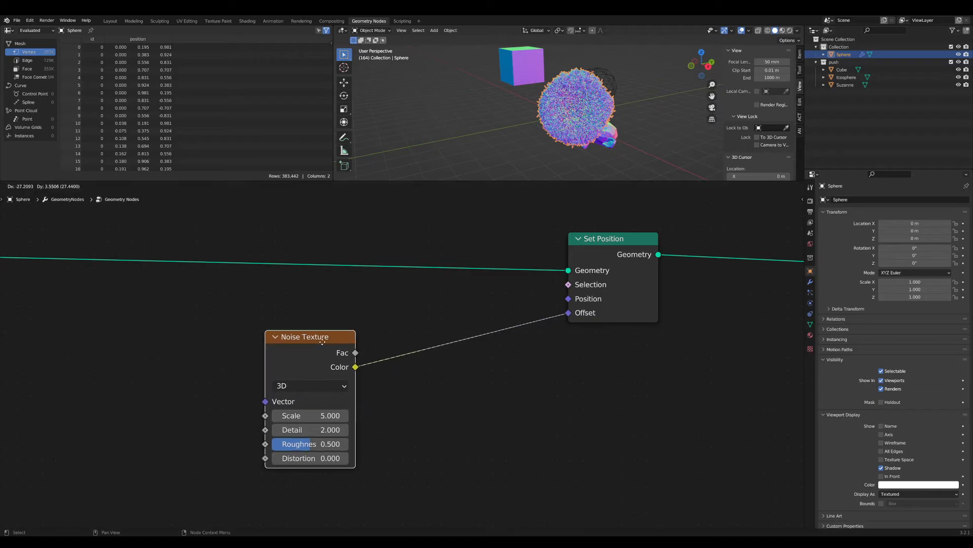
middle_drag(417, 378, 467, 374)
mouse_move(382, 332)
mouse_down()
mouse_move(364, 332)
mouse_move(370, 339)
mouse_move(391, 320)
mouse_move(376, 324)
mouse_up()
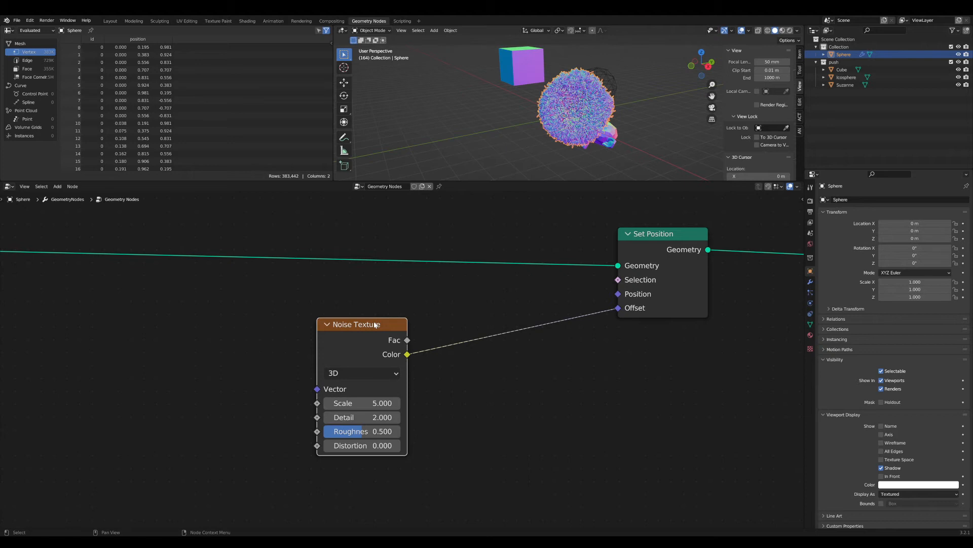
Insert a Vector Math node set to Multiply Add between the Noise Texture and Set Position
key(Tab)
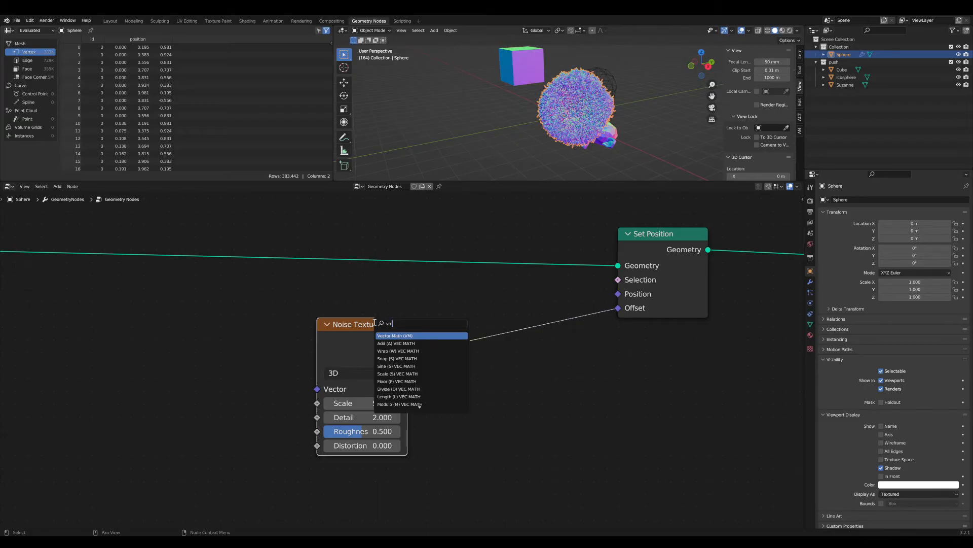
click(396, 335)
click(467, 344)
click(476, 359)
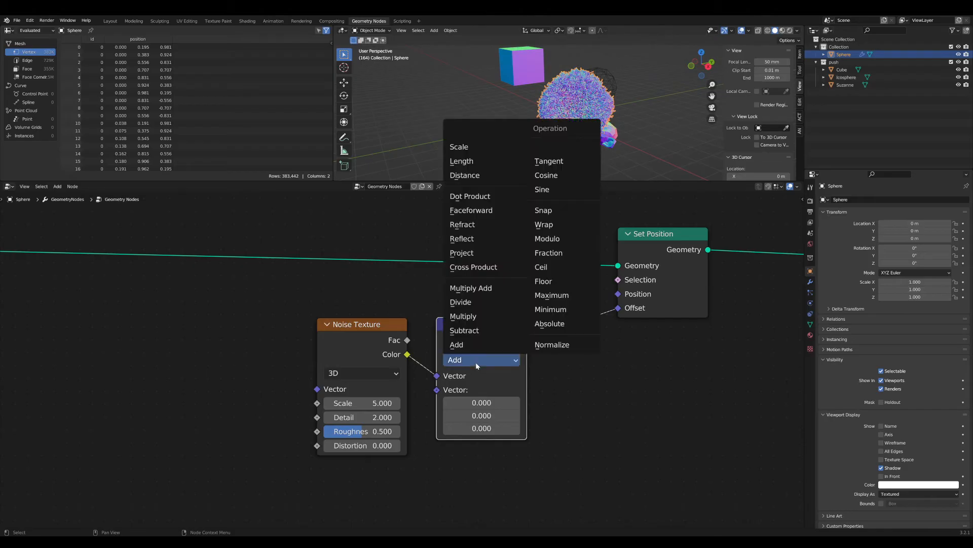
click(471, 287)
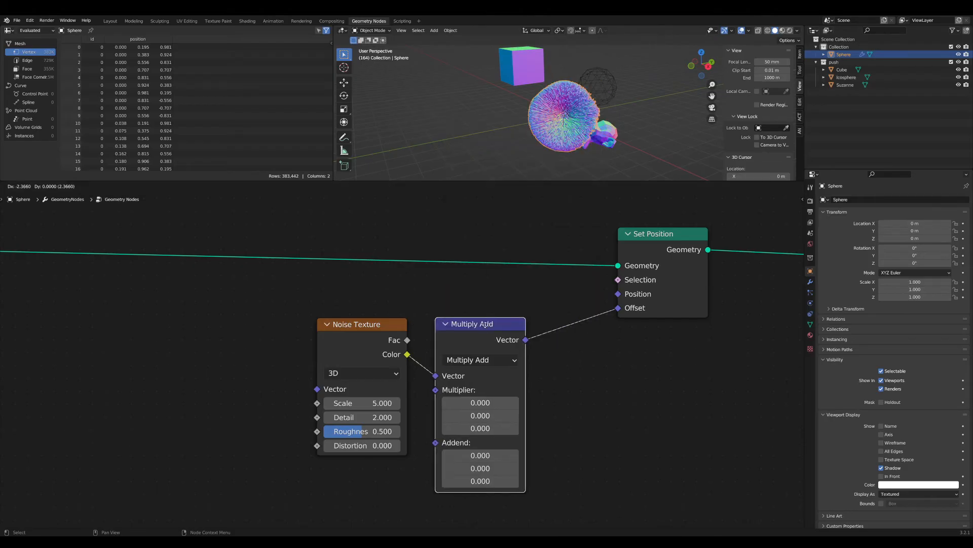
drag(380, 328, 352, 328)
drag(435, 330, 409, 330)
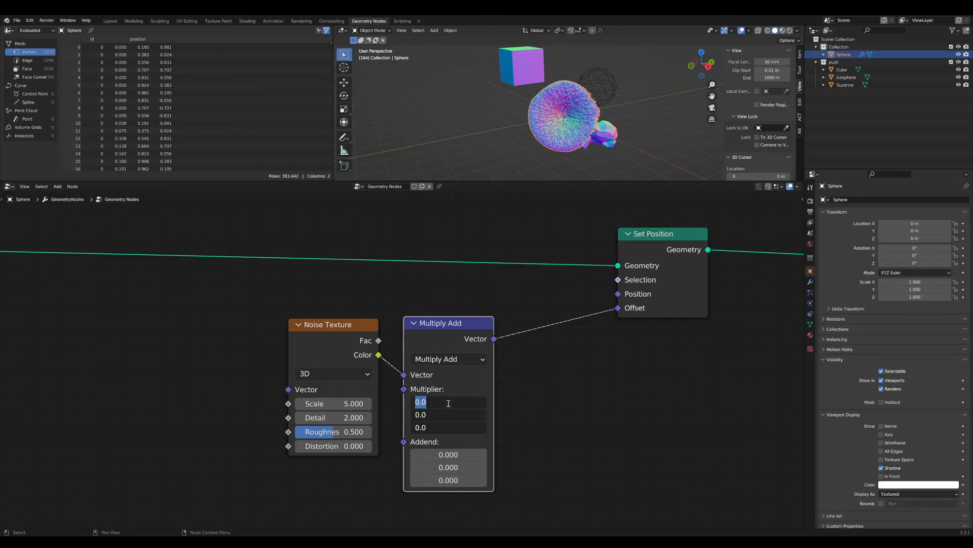
Set all Multiply Add multiplier values to 2 and all addend values to -1
text(2)
key(Return)
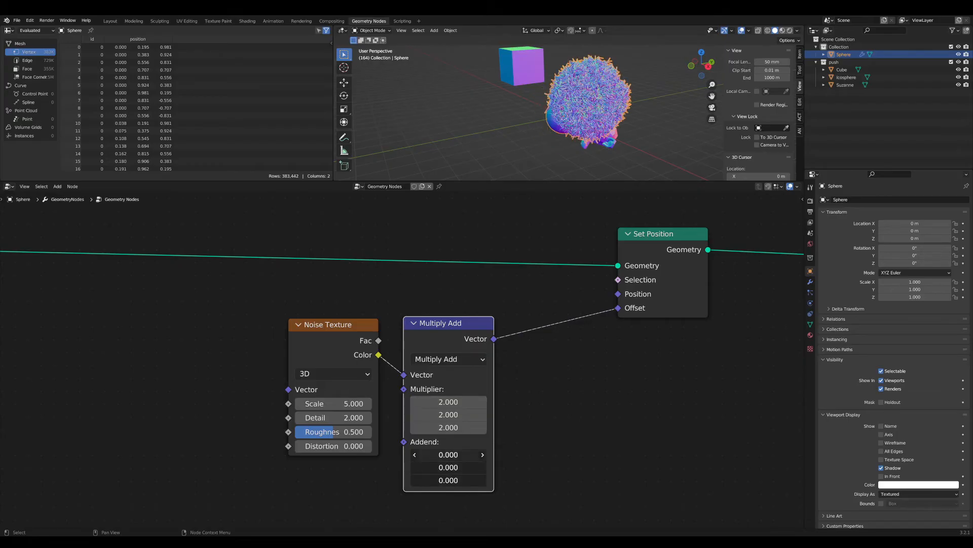
key(Return)
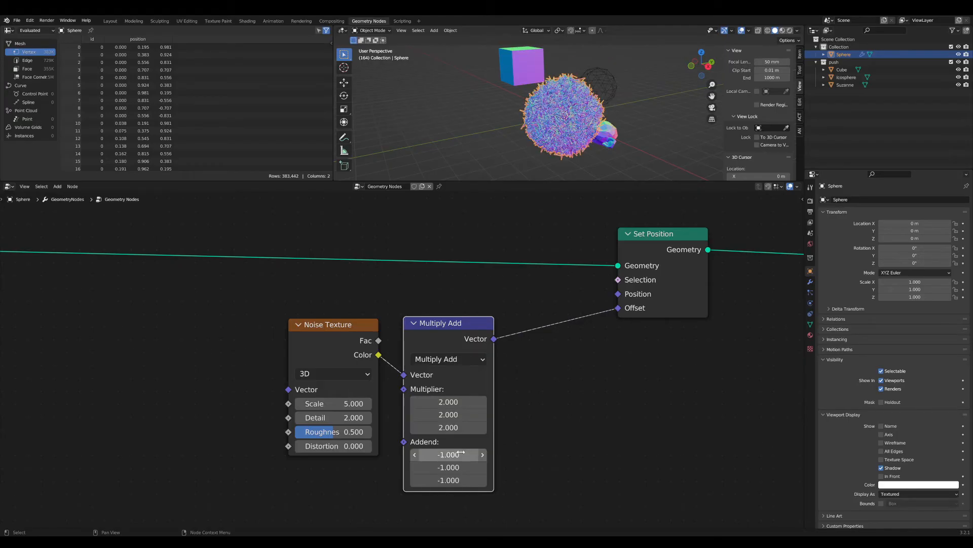
Insert a Scale Vector Math node between Multiply Add and Set Position and set its scale to 0.130
drag(466, 328, 345, 341)
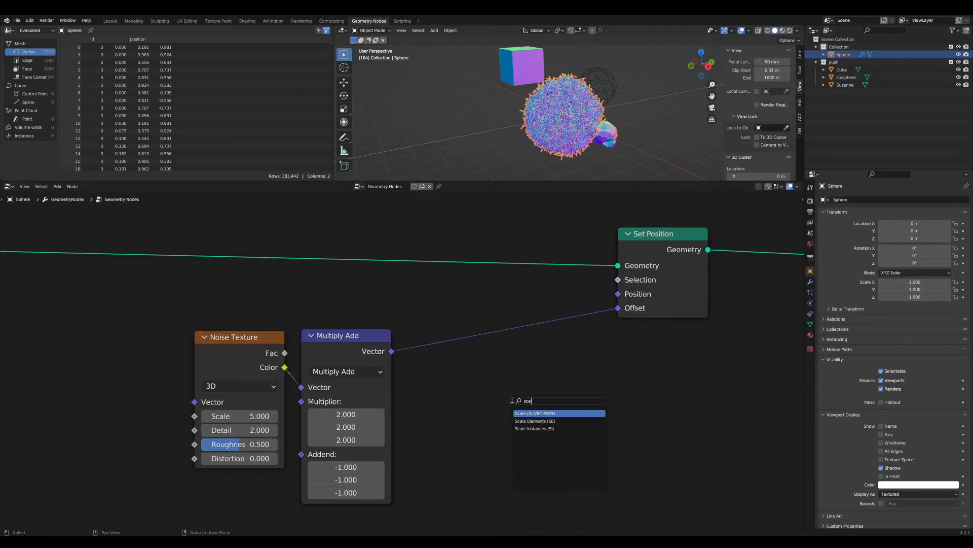
click(522, 413)
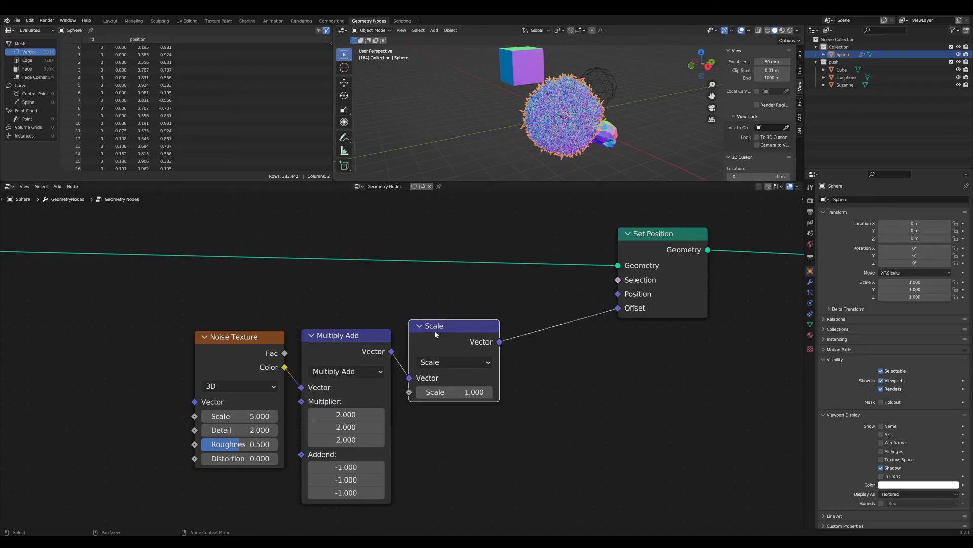
scroll(547, 166, up, 6)
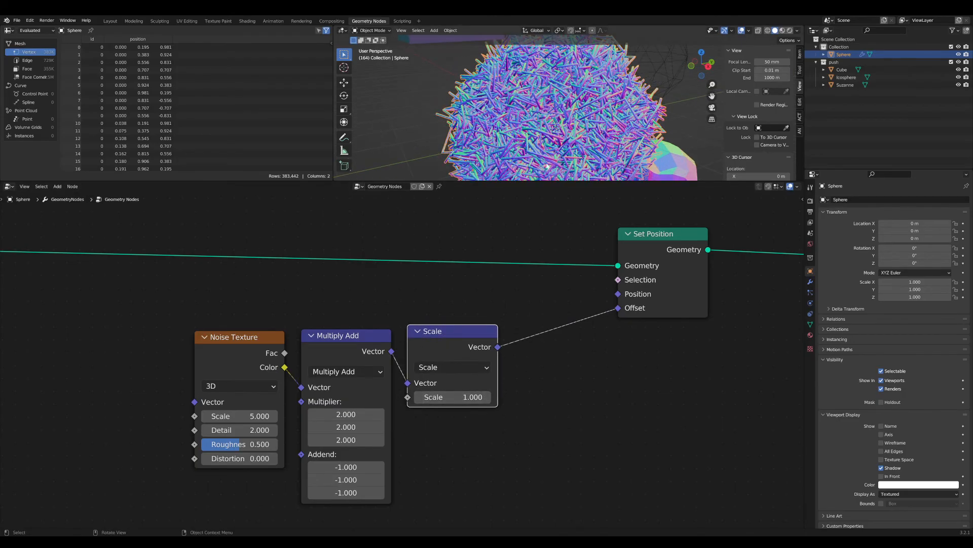
drag(545, 182, 542, 296)
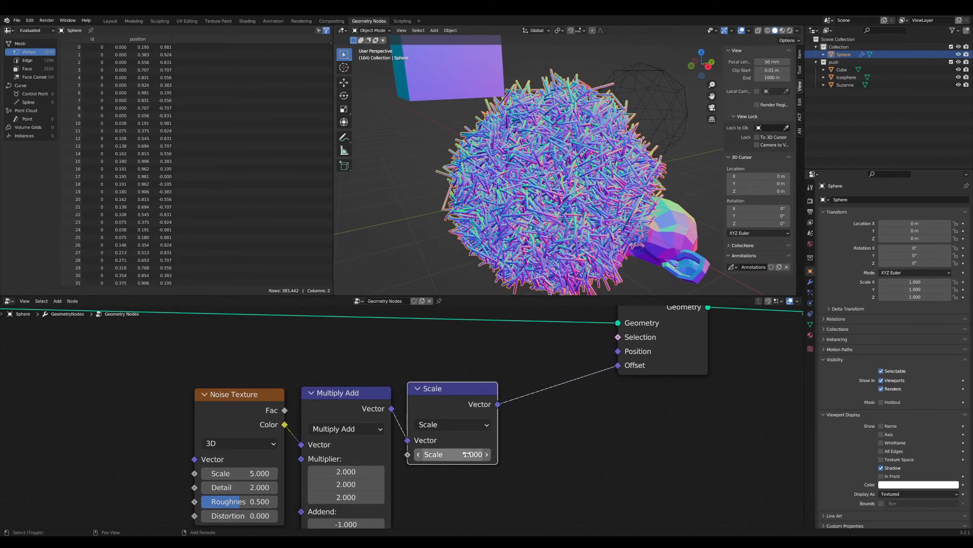
drag(452, 455, 429, 455)
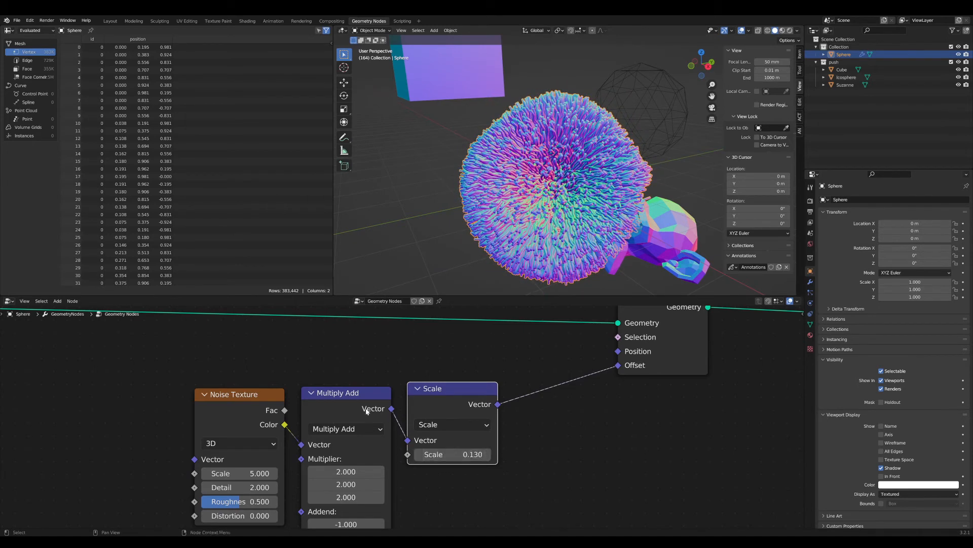
Set the Noise Texture's scale to 0.5
scroll(367, 411, down, 1)
middle_drag(367, 411, 493, 368)
scroll(398, 425, up, 3)
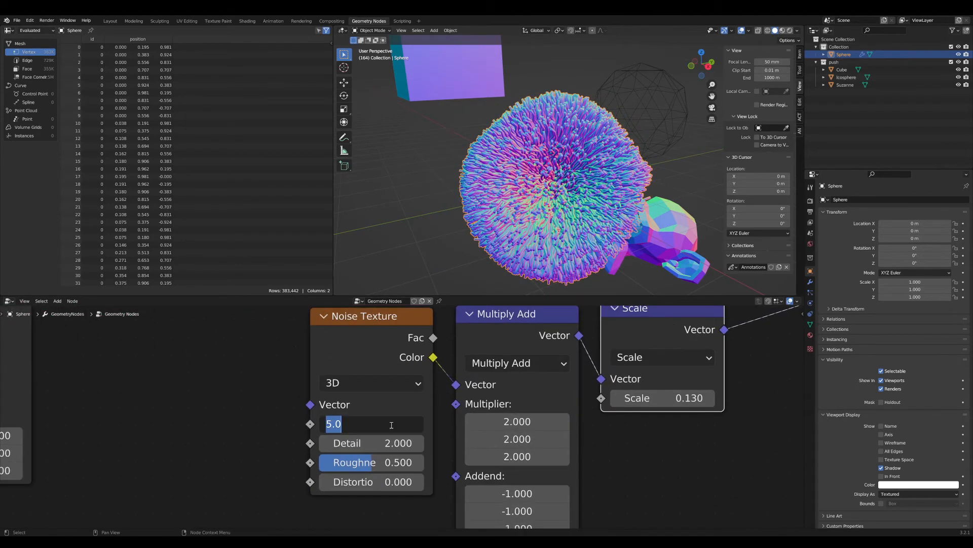
click(391, 425)
text(.5)
key(Return)
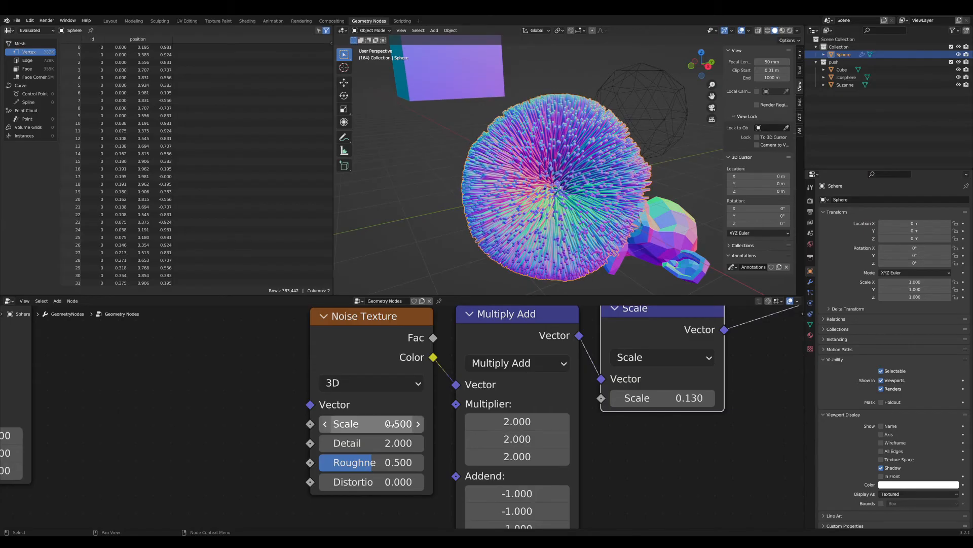
Set the scale of the Scale node after Multiply Add to 0.330
mouse_move(663, 398)
mouse_down()
mouse_move(672, 398)
mouse_move(658, 399)
mouse_up()
middle_drag(338, 362, 390, 355)
scroll(402, 375, down, 1)
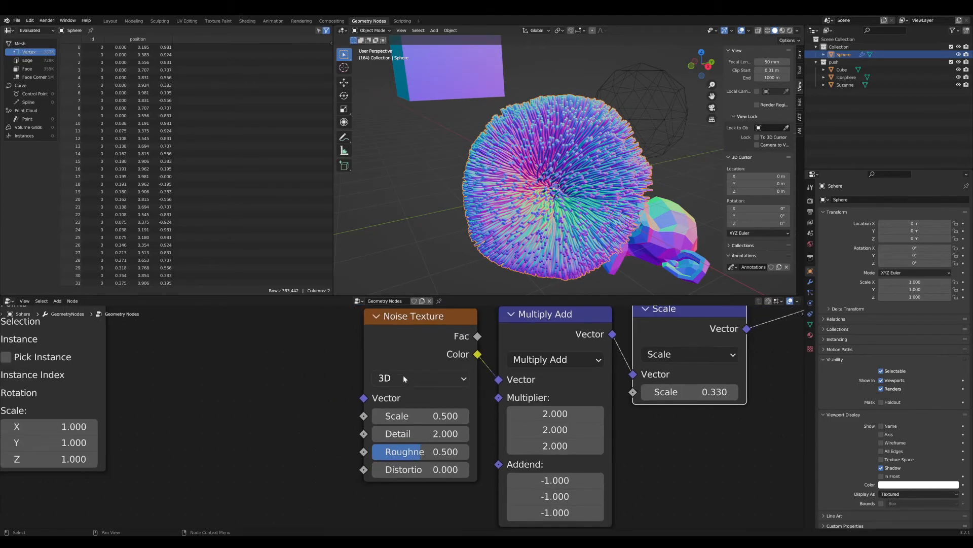
Switch the Noise Texture's dimensions to 4D and try out its W value
drag(426, 317, 426, 321)
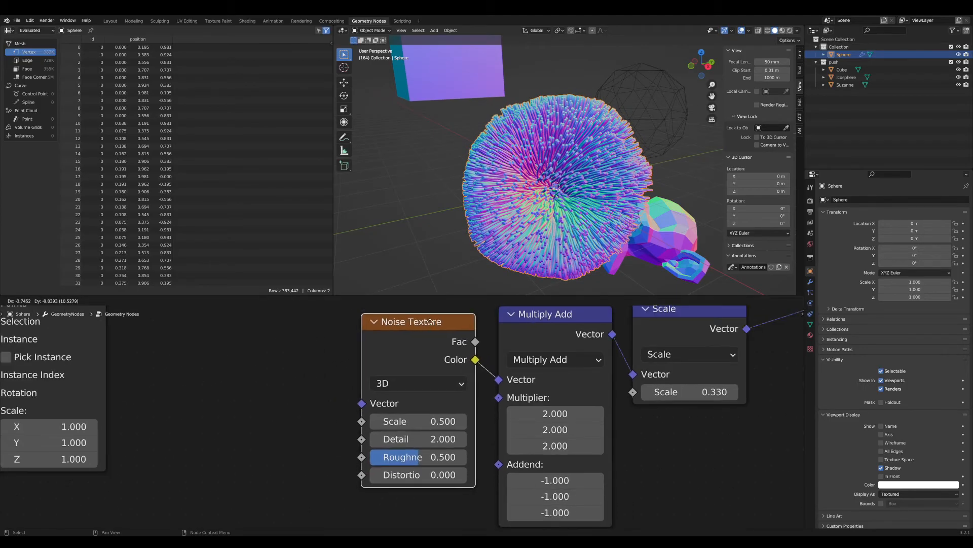
click(431, 382)
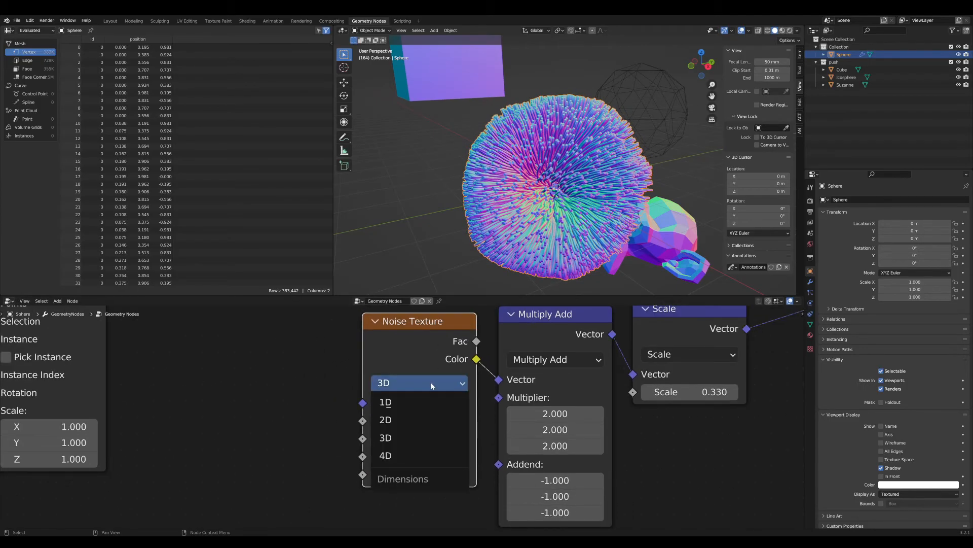
click(421, 454)
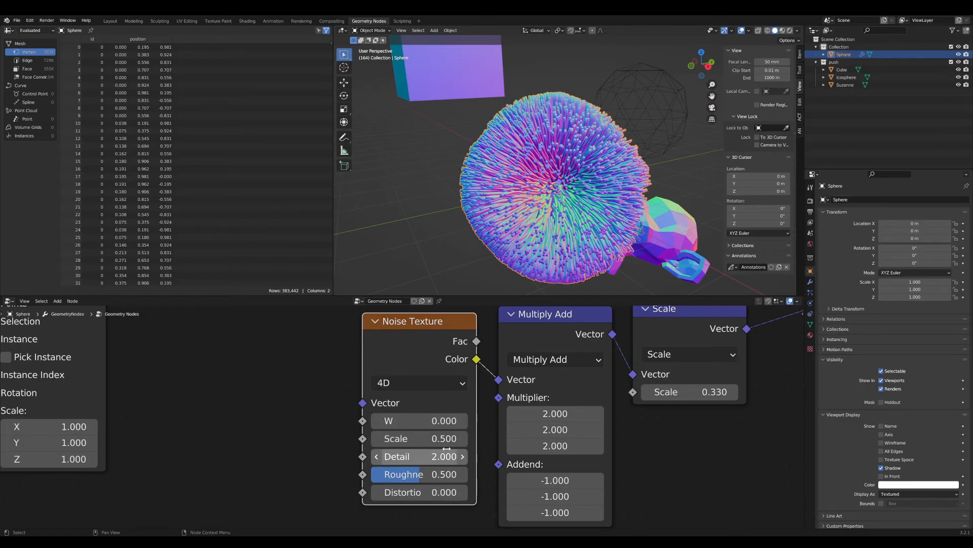
drag(419, 420, 437, 420)
right_click(421, 420)
Add a Scene Time node and connect its Frame output to the Noise Texture's W input
middle_drag(250, 442, 252, 426)
scroll(252, 426, up, 1)
key(Tab)
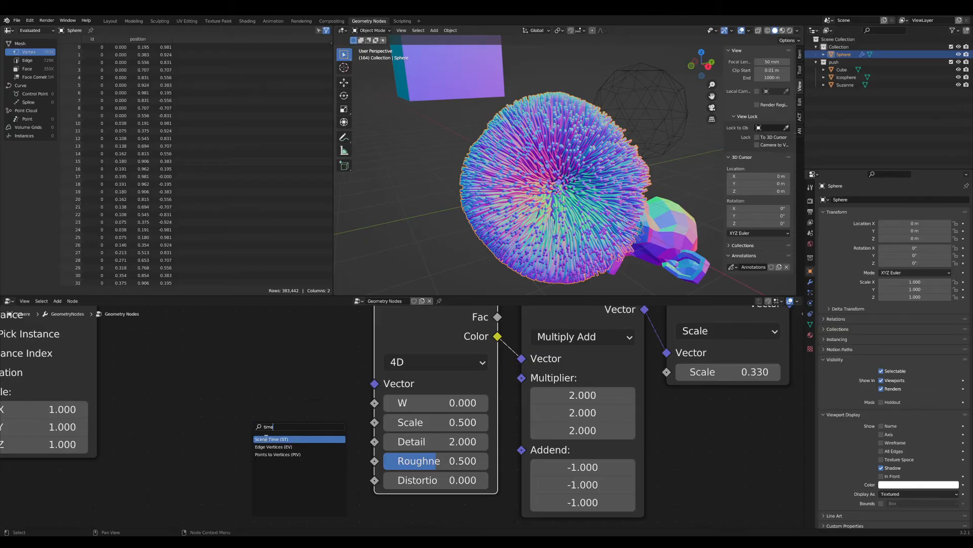
click(266, 439)
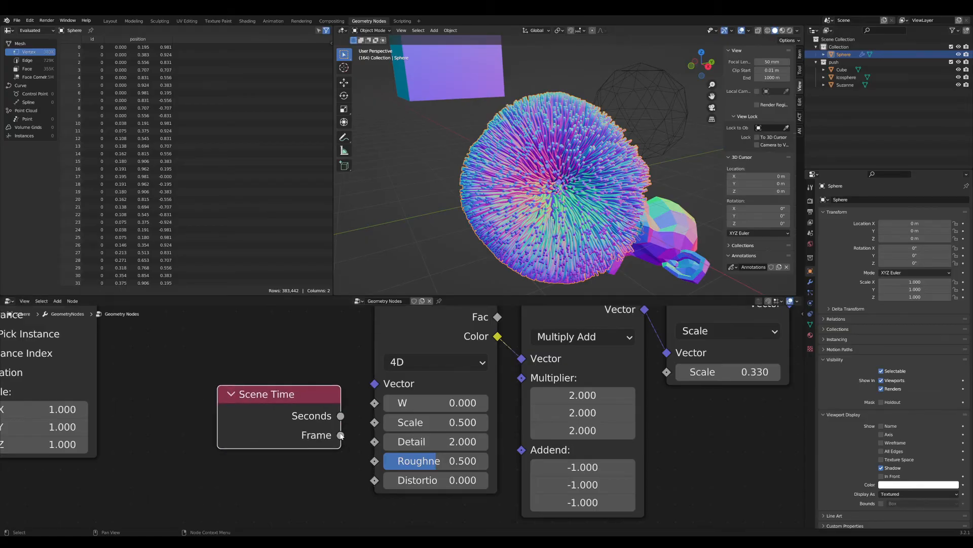
drag(386, 404, 378, 403)
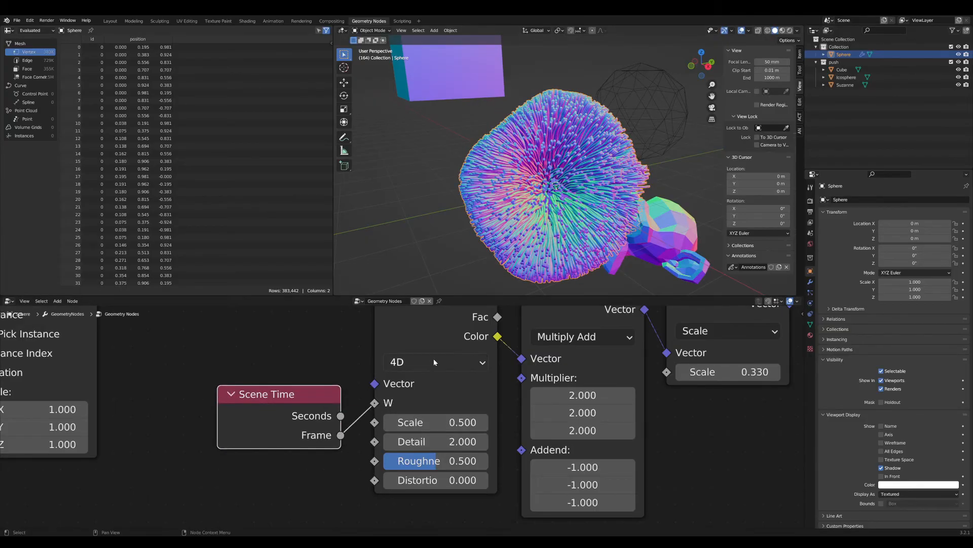
Start animation playback and move the Scene Time node farther away from the Noise Texture to make room
key(space)
drag(282, 403, 213, 442)
middle_drag(231, 440, 278, 361)
drag(256, 395, 186, 461)
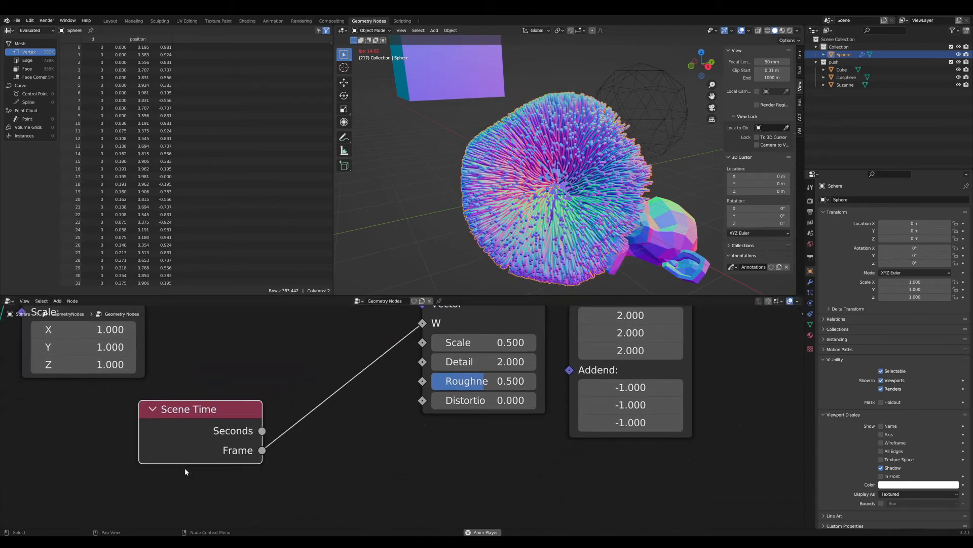
Insert a Multiply Math node between Scene Time and the Noise Texture's W input and set its value to 0.070
key(Tab)
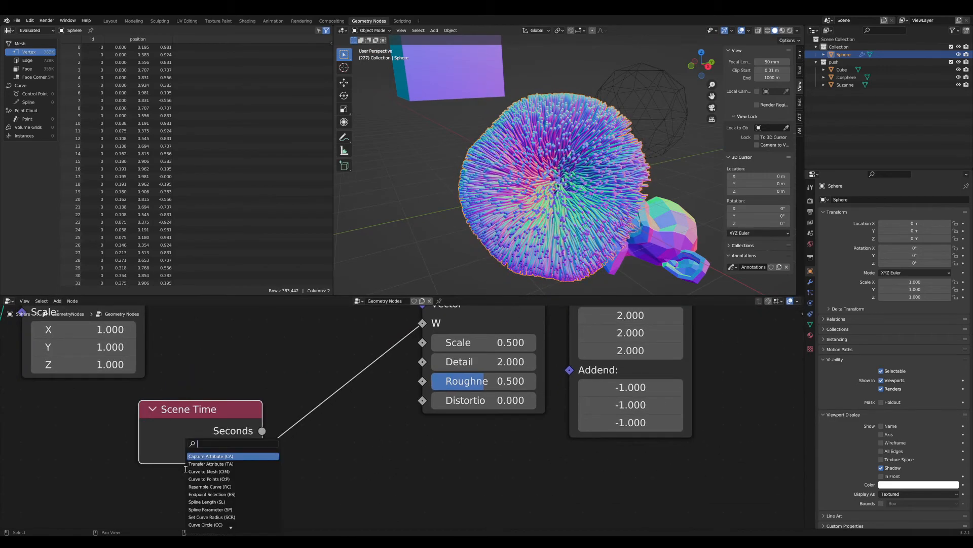
text(mul)
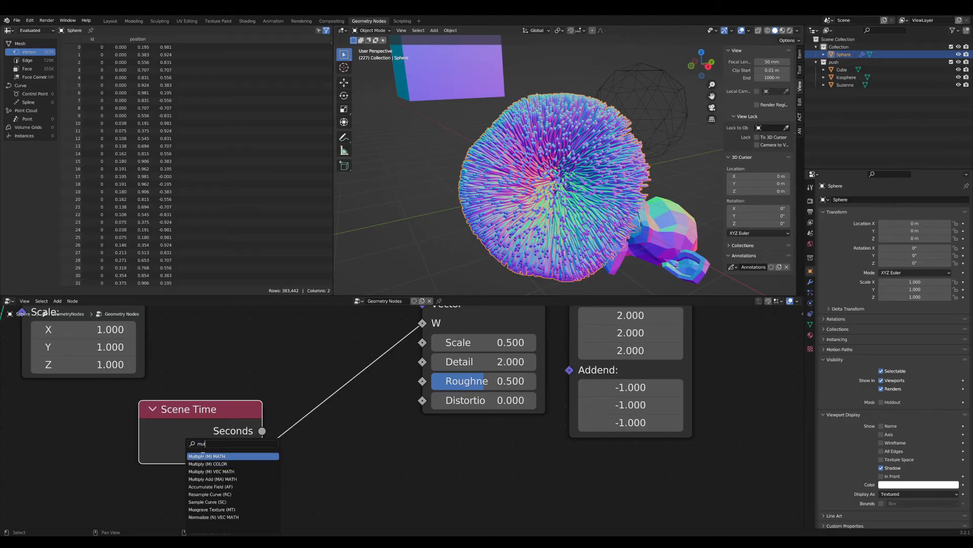
click(202, 456)
click(274, 416)
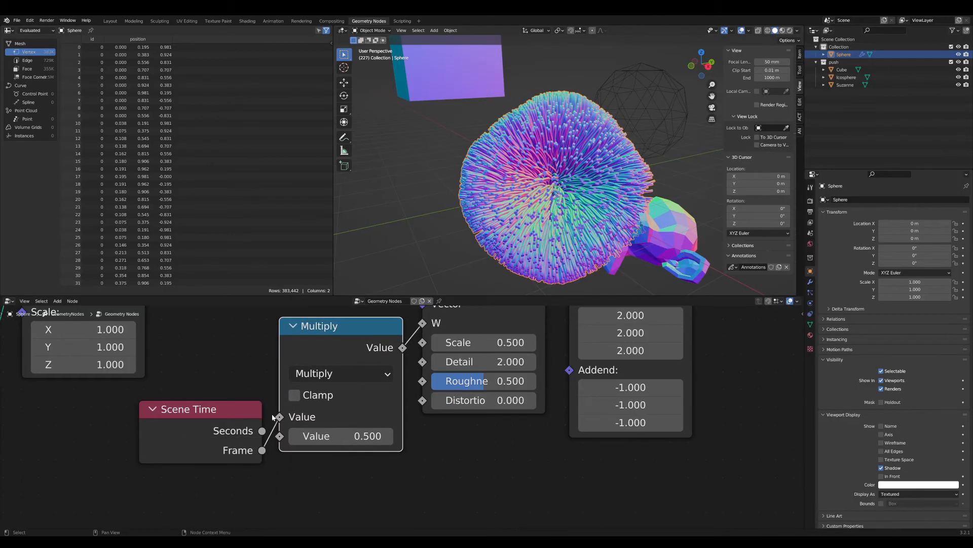
drag(237, 418, 375, 475)
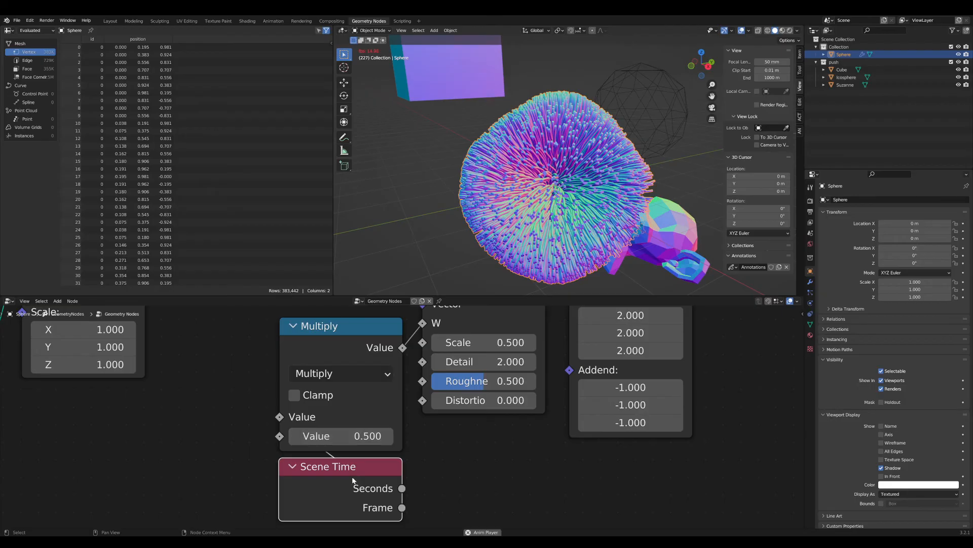
drag(342, 436, 320, 436)
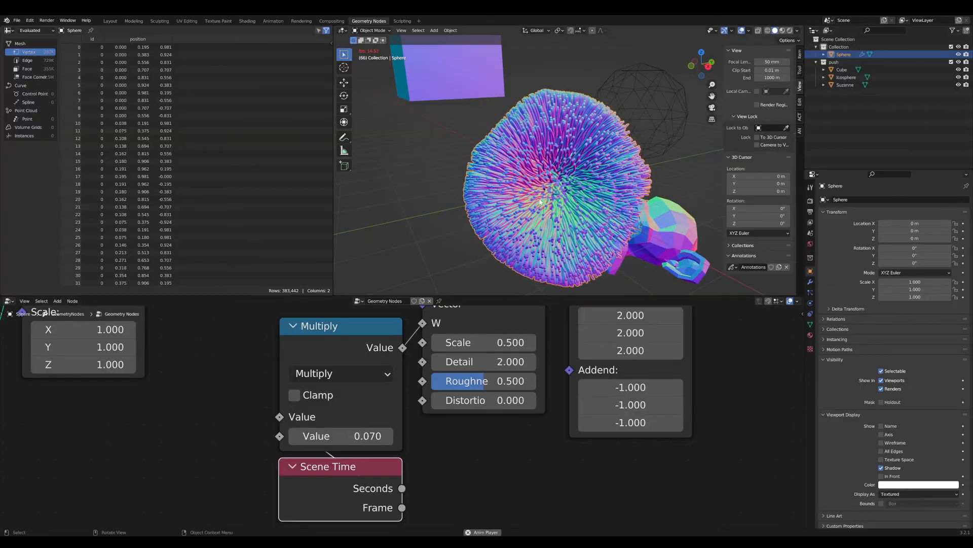
Increase the noise displacement by setting the Scale node's scale to 0.490
scroll(589, 405, down, 3)
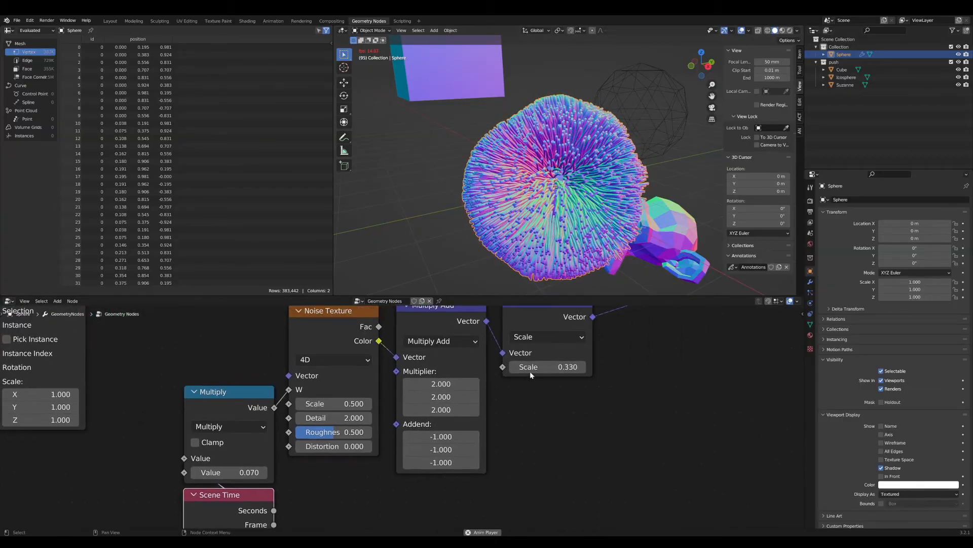
mouse_move(529, 377)
mouse_down()
mouse_move(558, 377)
mouse_move(530, 377)
mouse_up()
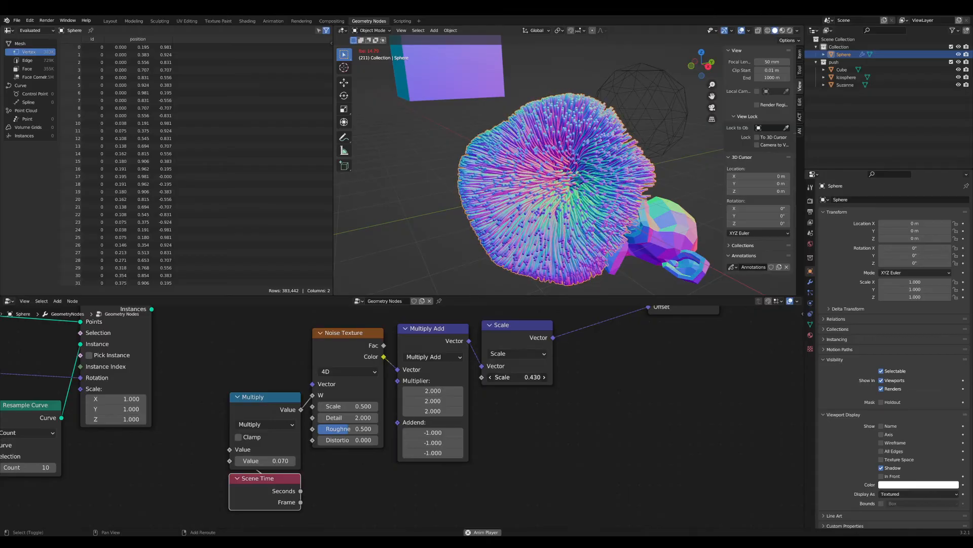
drag(529, 378, 530, 377)
Move the Icosphere and Suzanne around beside the strand sphere during playback, and select the Sphere again
click(649, 100)
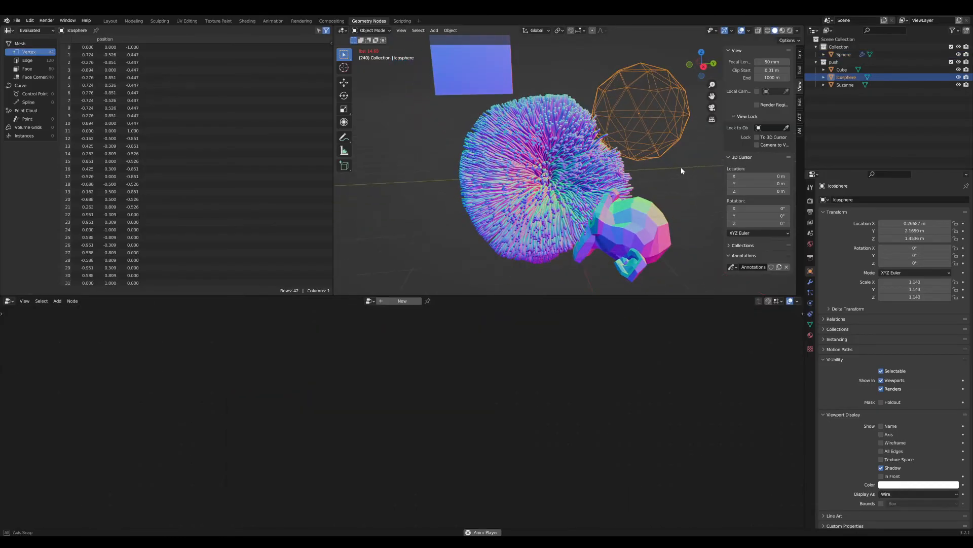
key(g)
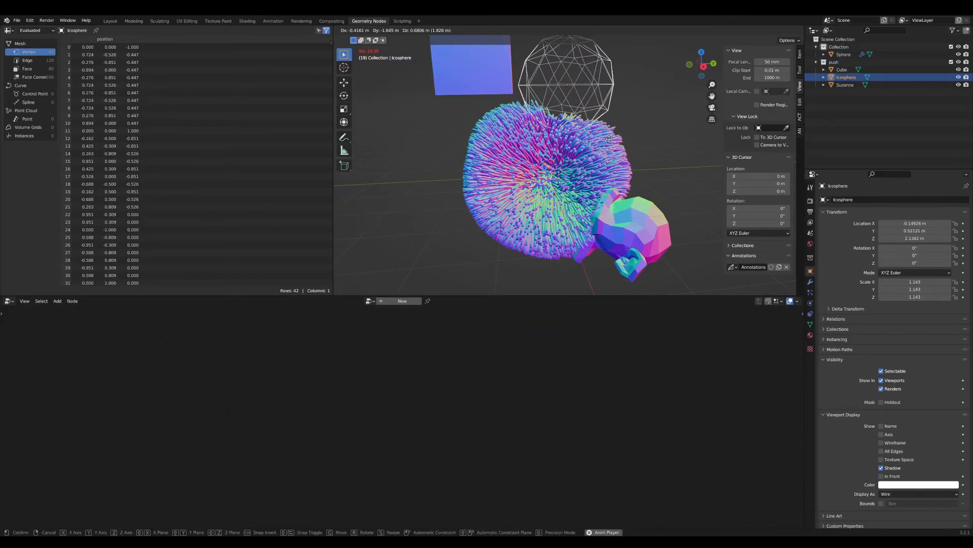
click(674, 173)
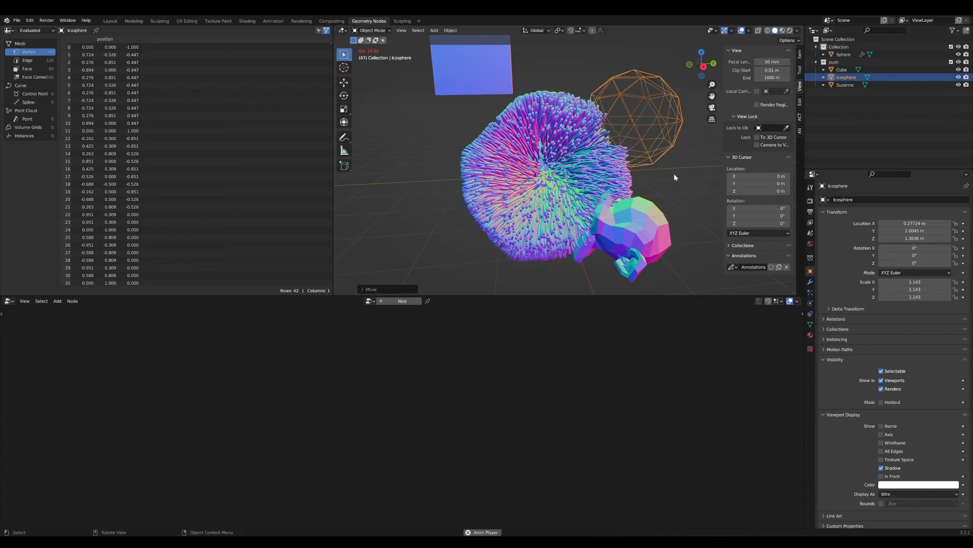
click(649, 235)
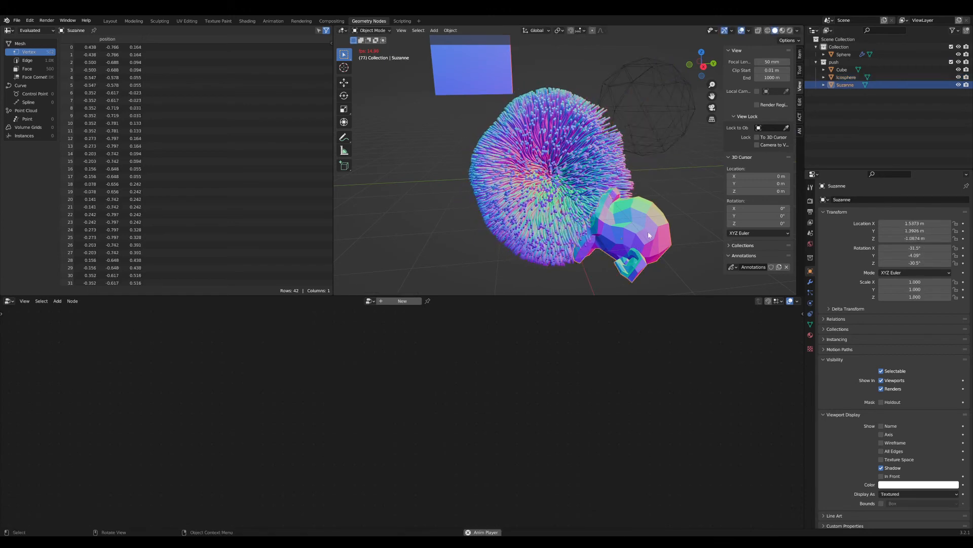
key(g)
click(547, 169)
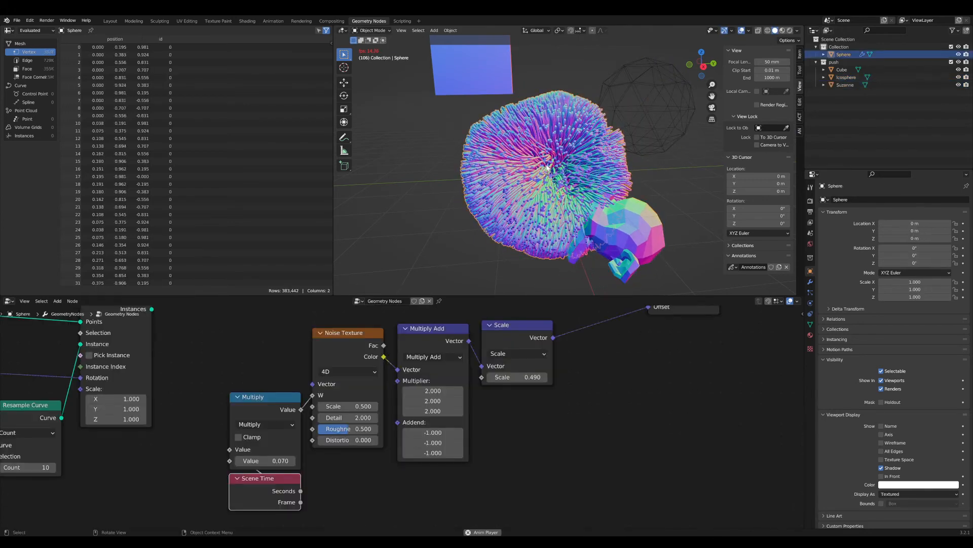
Set the Distribute Points on Faces density to 10 and inspect the individual strands up close
scroll(548, 169, up, 4)
scroll(486, 365, down, 15)
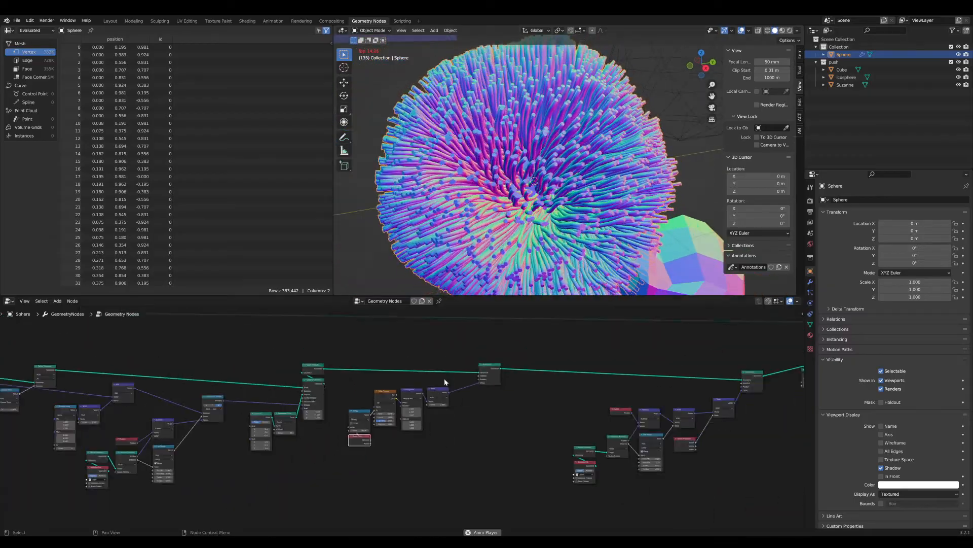
middle_drag(471, 374, 797, 362)
scroll(446, 383, up, 7)
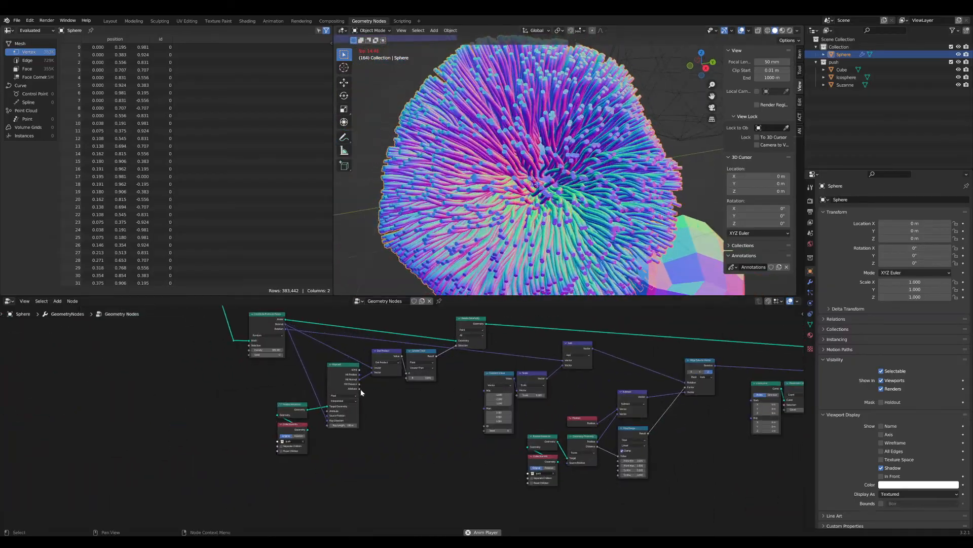
scroll(360, 388, up, 4)
click(304, 396)
text(10)
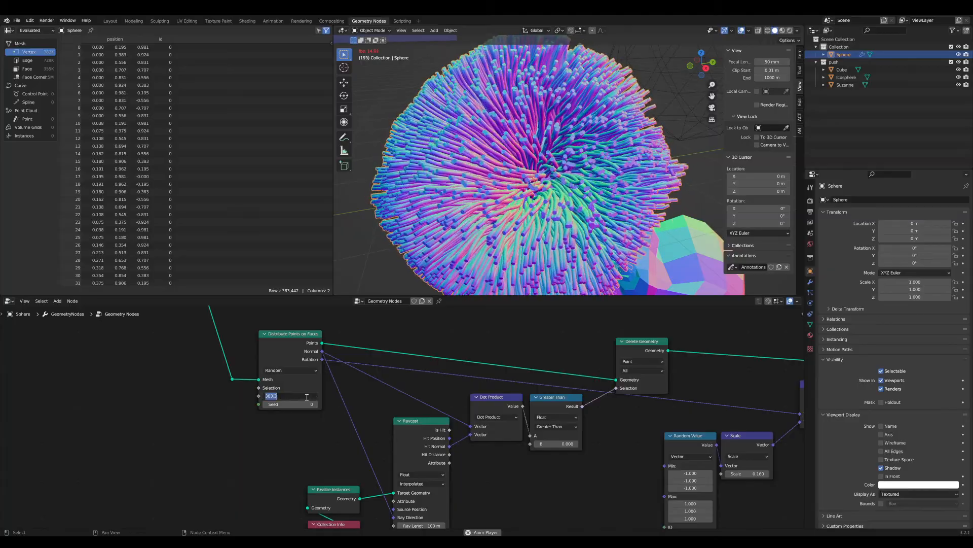
key(Return)
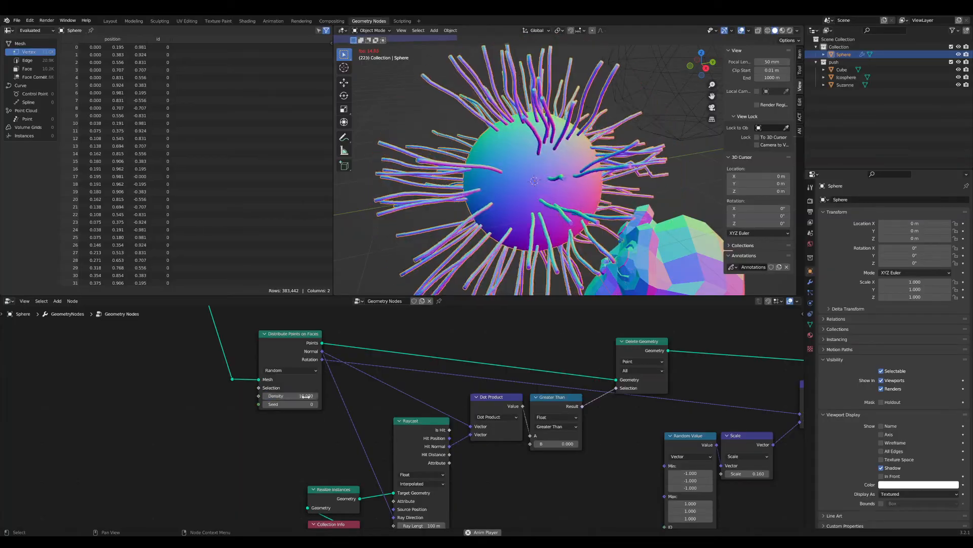
scroll(493, 183, up, 3)
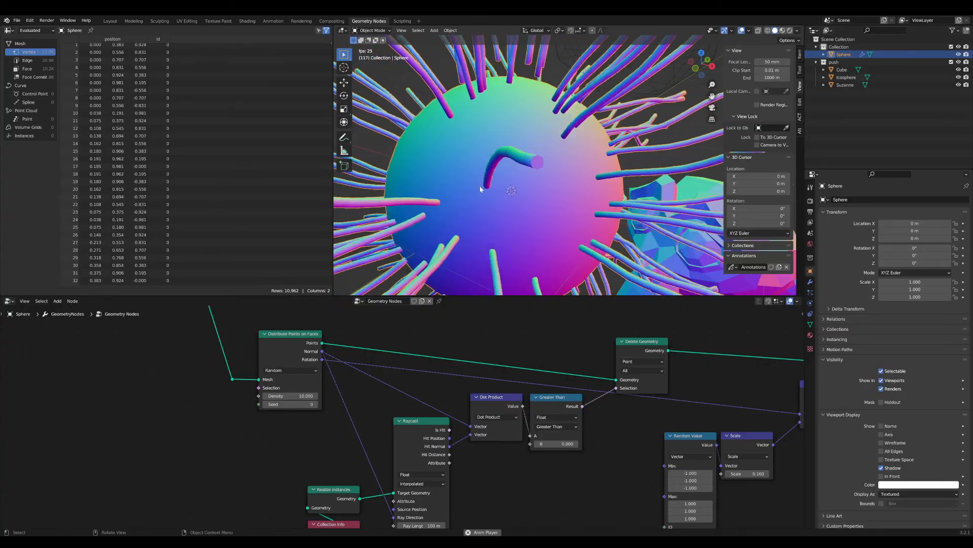
scroll(565, 166, down, 2)
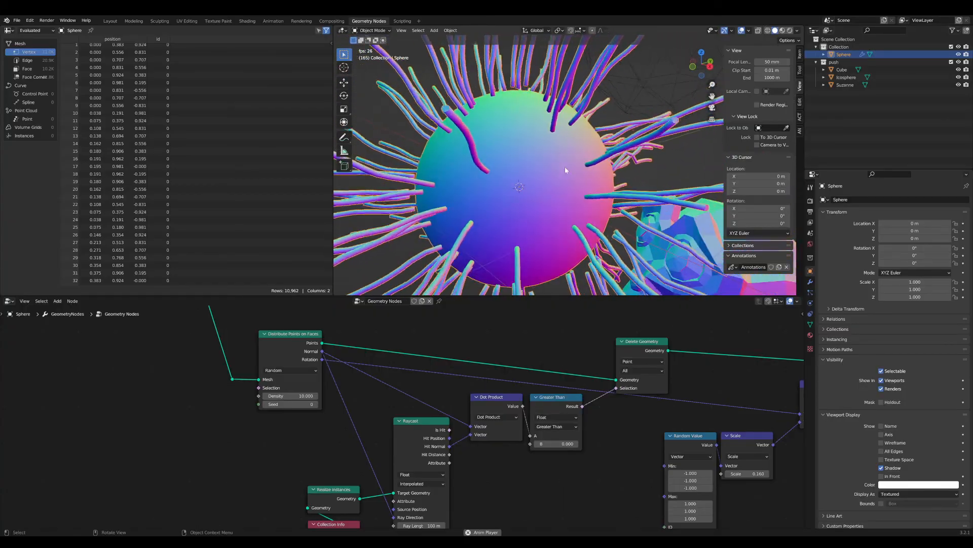
middle_drag(565, 166, 532, 172)
scroll(563, 169, up, 1)
Move the Set Position node that receives the noise offset farther from its Scale node to make room
scroll(556, 492, down, 5)
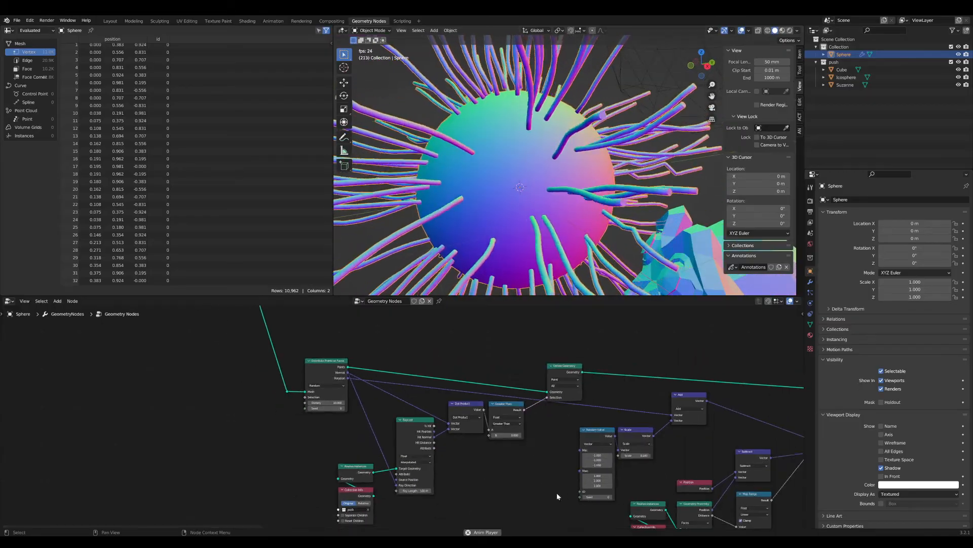
middle_drag(328, 437, 400, 412)
scroll(400, 411, up, 2)
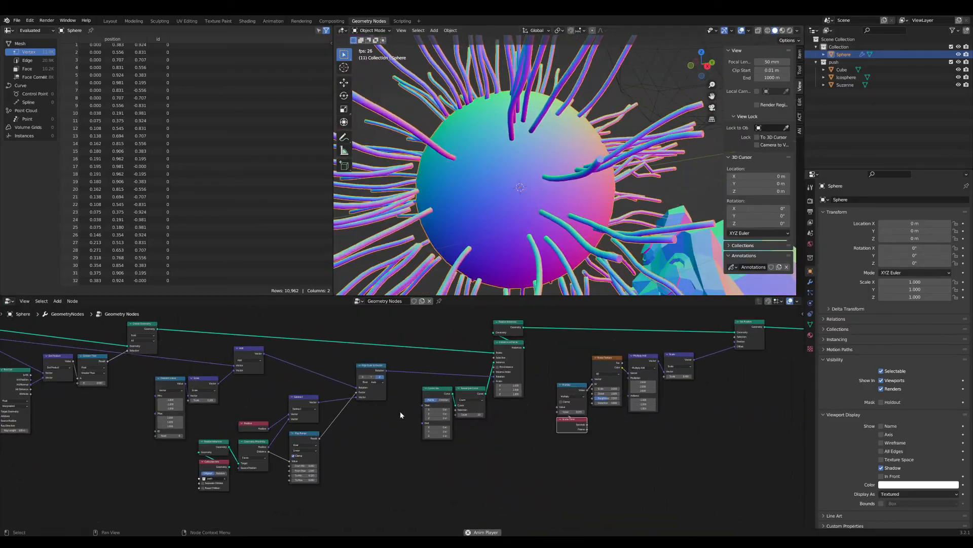
scroll(400, 412, down, 1)
drag(374, 374, 362, 370)
middle_drag(573, 401, 312, 423)
scroll(404, 419, up, 6)
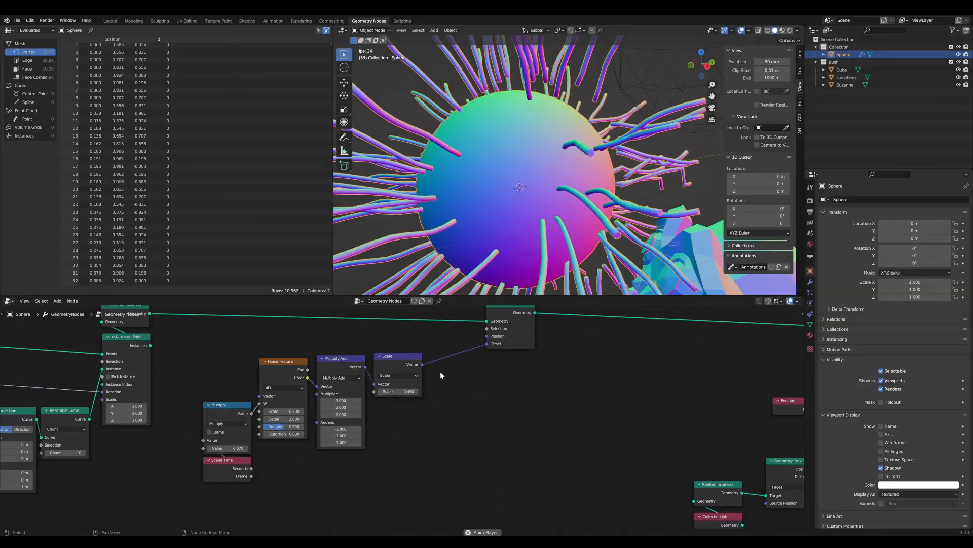
middle_drag(440, 373, 387, 419)
drag(456, 364, 514, 360)
scroll(431, 411, up, 4)
scroll(451, 411, up, 1)
middle_drag(450, 410, 456, 387)
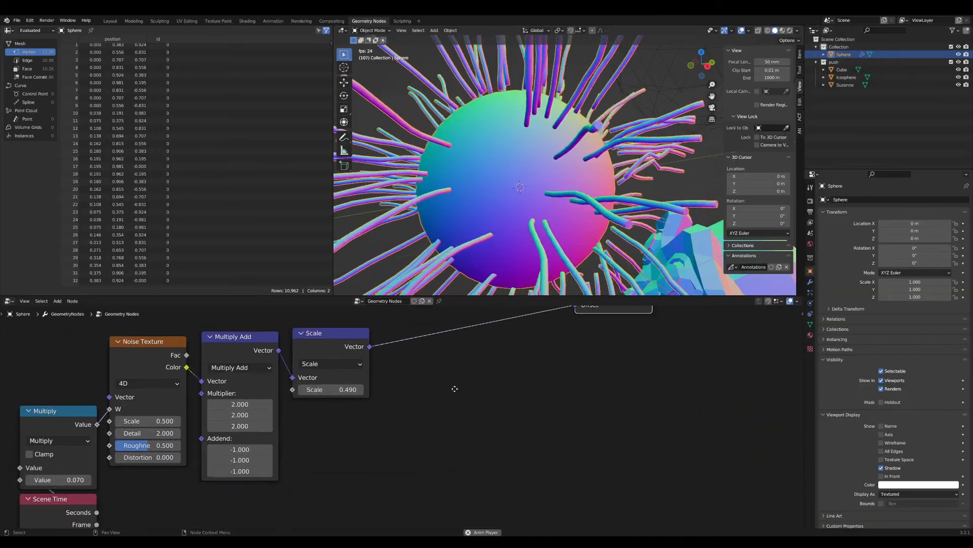
Add a Spline Parameter node below the gap between Scale and Set Position
key(shift+a)
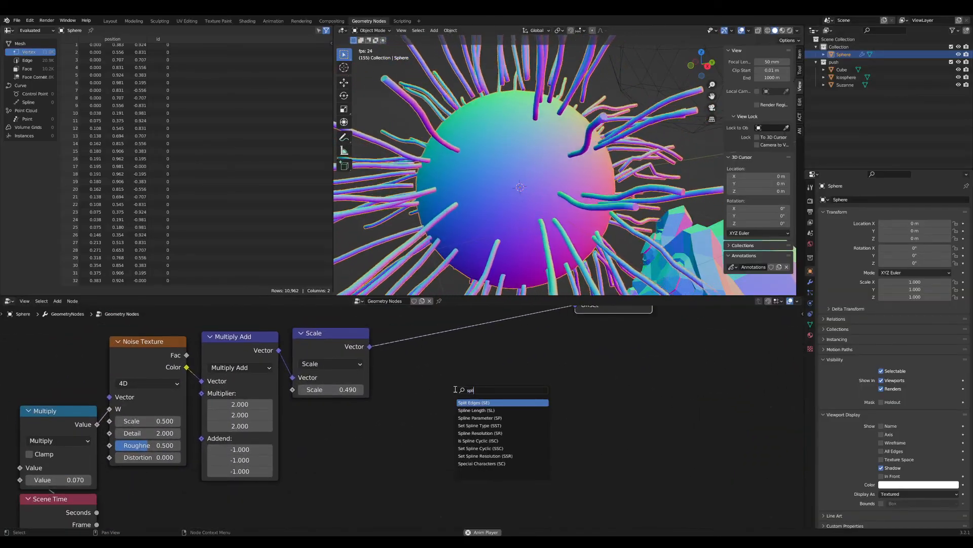
click(512, 418)
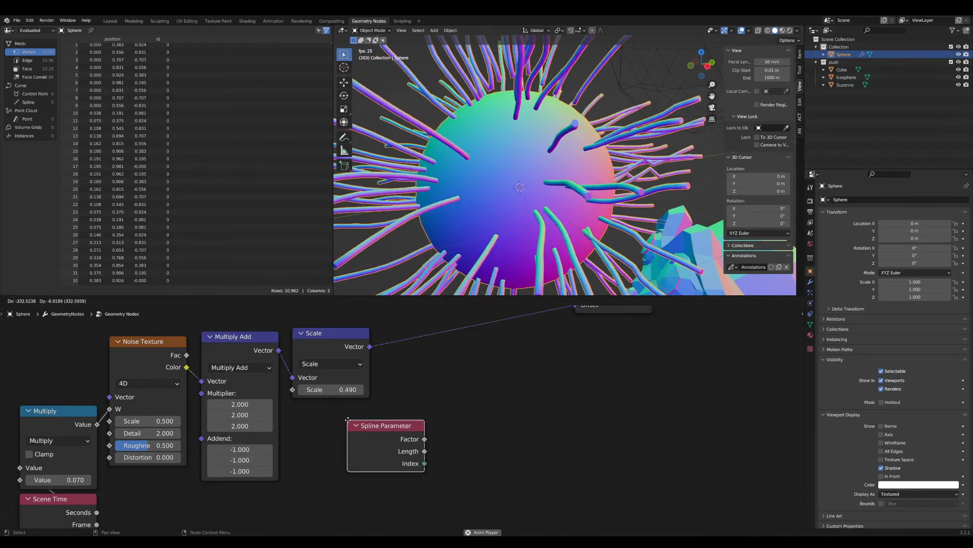
click(336, 343)
Insert a duplicate of the Scale node before Set Position and connect the Spline Parameter's Factor to its scale
middle_drag(337, 342, 258, 414)
key(shift+d)
click(368, 388)
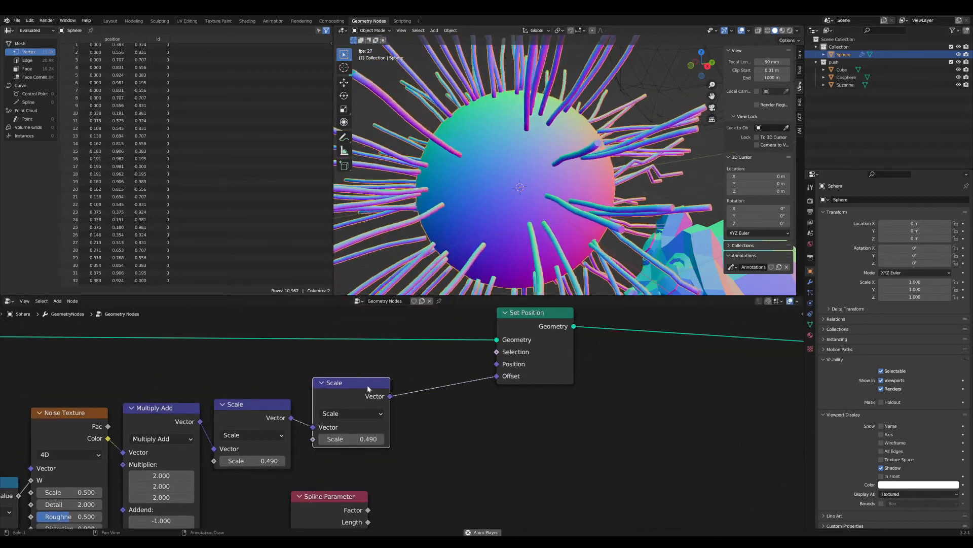
drag(367, 380, 368, 380)
middle_drag(345, 488, 366, 442)
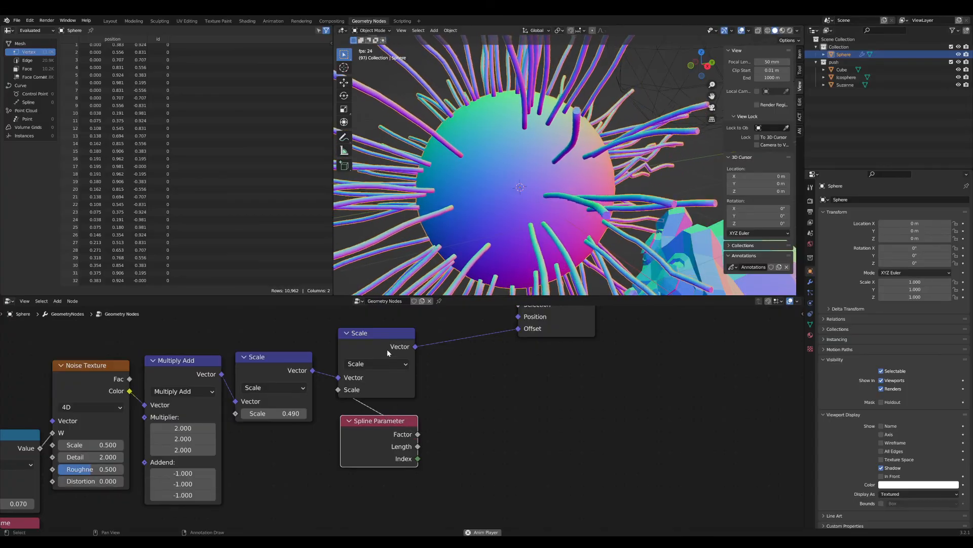
drag(387, 348, 385, 362)
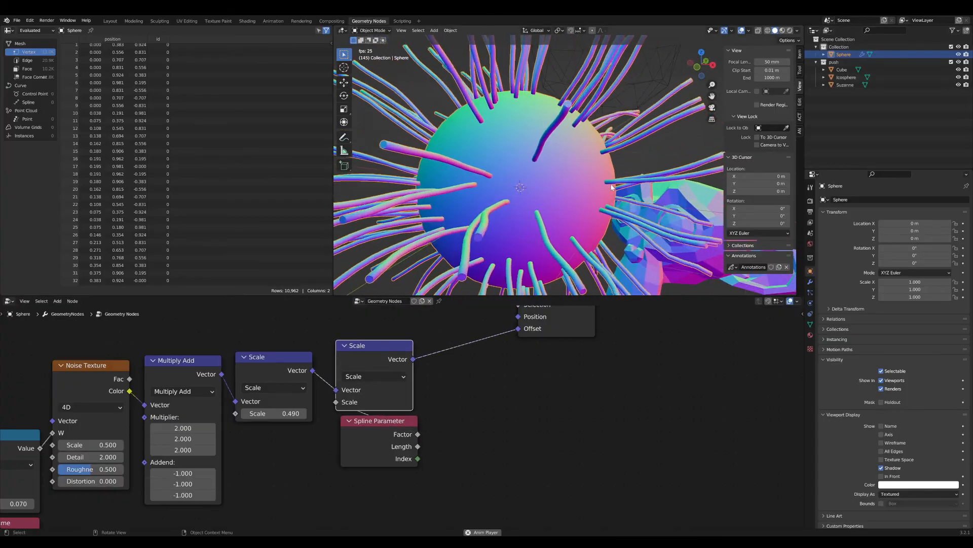
Set the density of the Distribute Points on Faces node to 200
scroll(293, 457, down, 5)
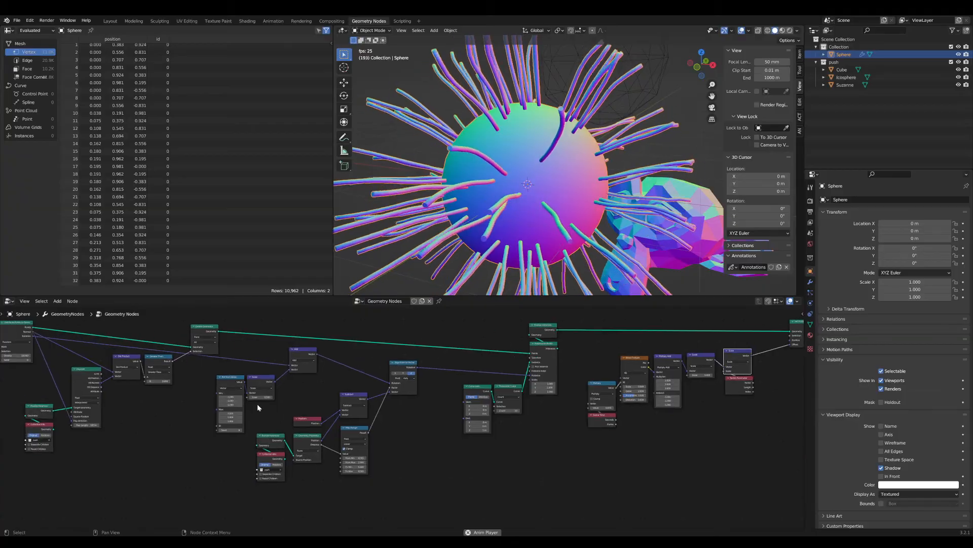
middle_drag(257, 403, 586, 403)
scroll(336, 354, up, 5)
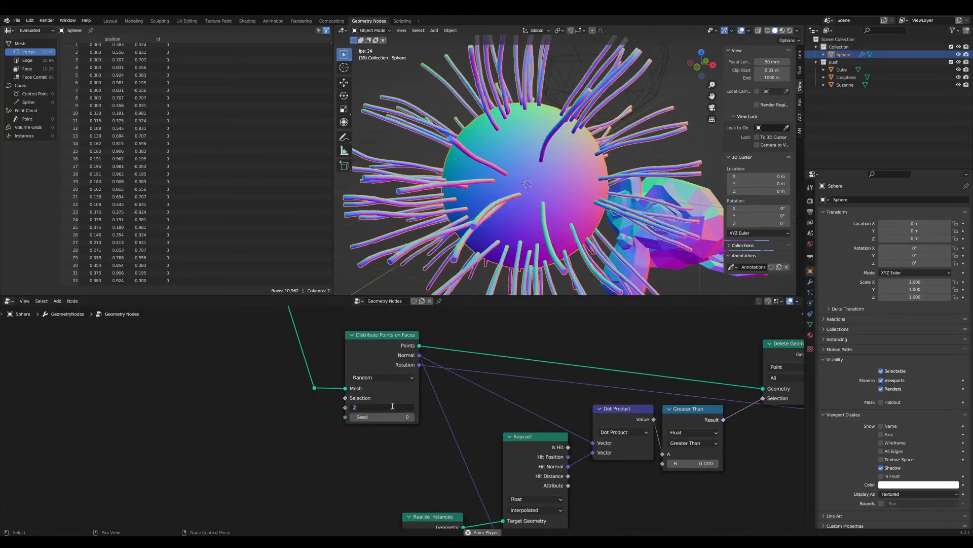
key(Return)
Move the wireframe icosphere up against the strands of the sphere
scroll(597, 163, down, 4)
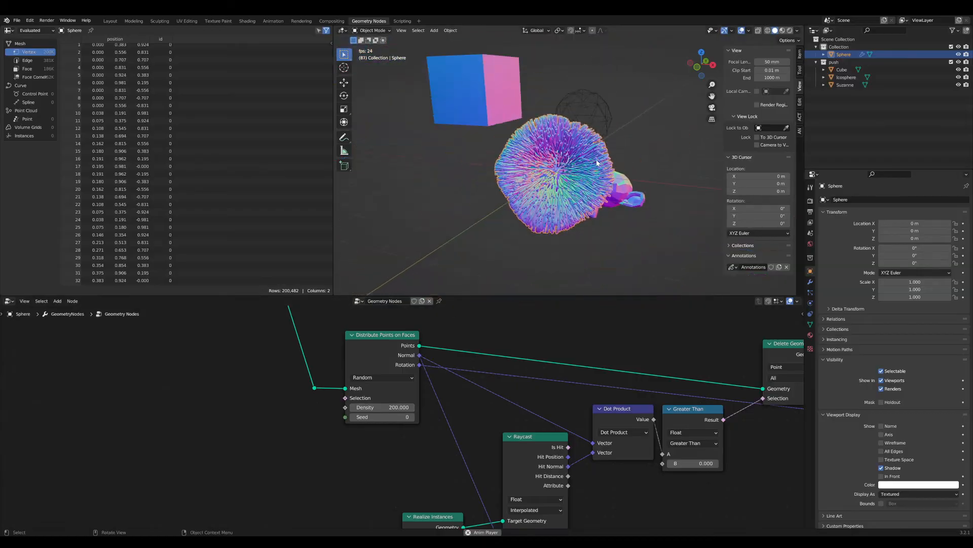
click(633, 117)
key(g)
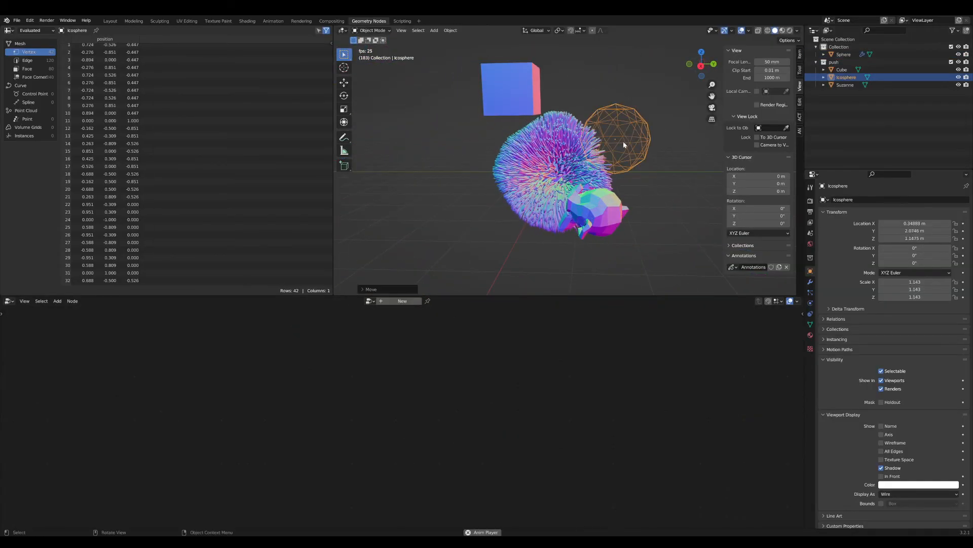
scroll(623, 142, up, 4)
Select the strand sphere and set the Multiply node above Scene Time to 0.030 to slow the noise animation
click(576, 175)
scroll(537, 395, down, 5)
middle_drag(632, 413, 164, 411)
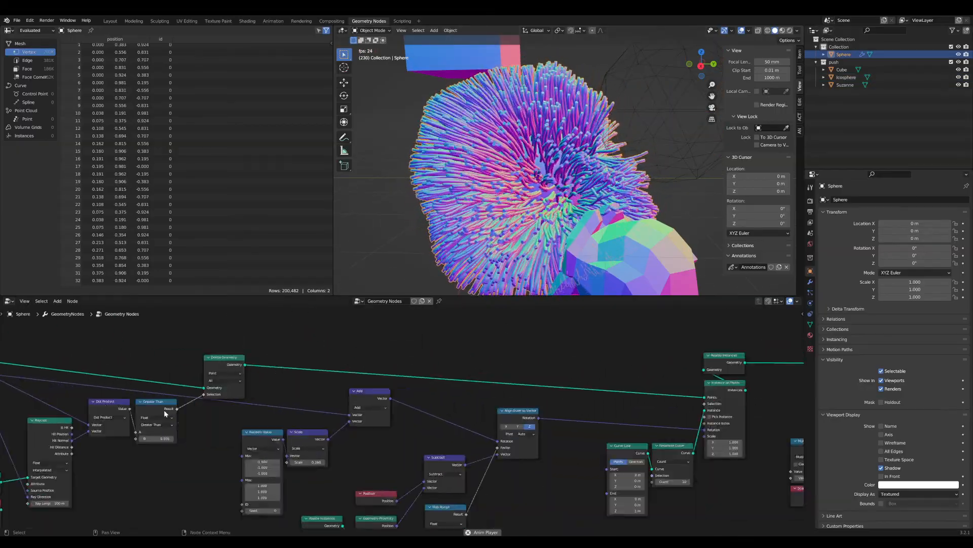
scroll(223, 413, down, 2)
middle_drag(622, 443, 326, 422)
scroll(437, 420, up, 1)
scroll(406, 423, up, 7)
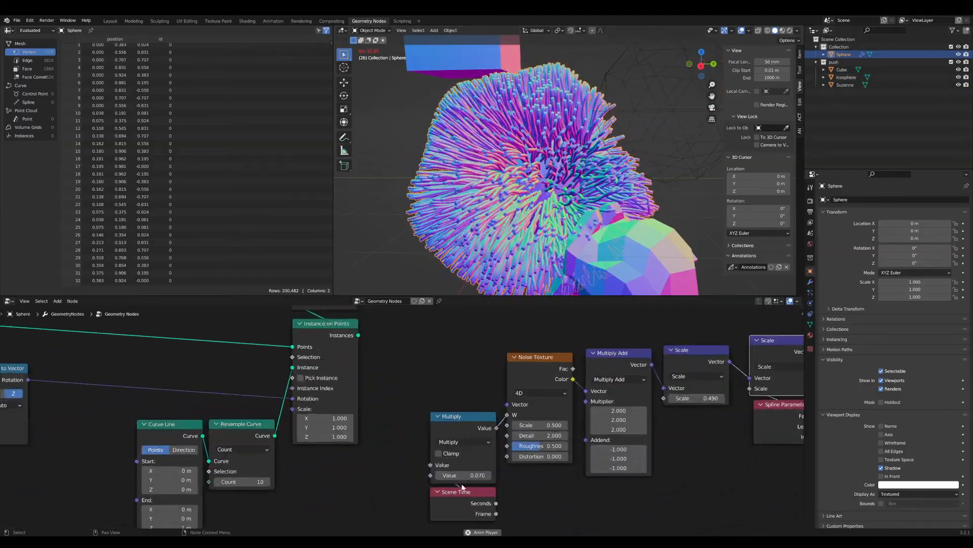
scroll(462, 487, up, 2)
mouse_move(484, 491)
shift+mouse_down()
mouse_move(457, 492)
mouse_move(467, 492)
shift+mouse_up()
scroll(588, 166, down, 2)
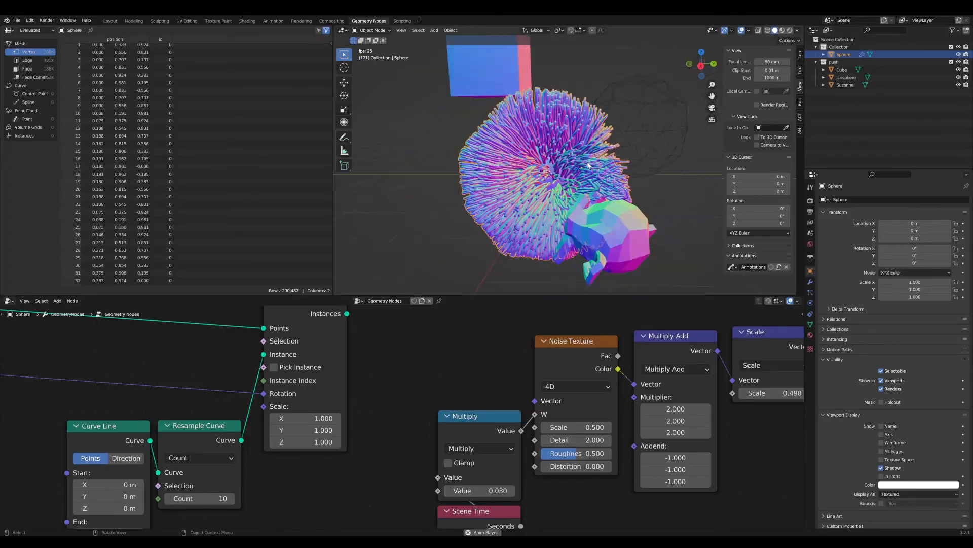
Move the Suzanne monkey head a little away from the sphere, keeping it beside the strands
scroll(611, 178, up, 1)
click(642, 228)
key(g)
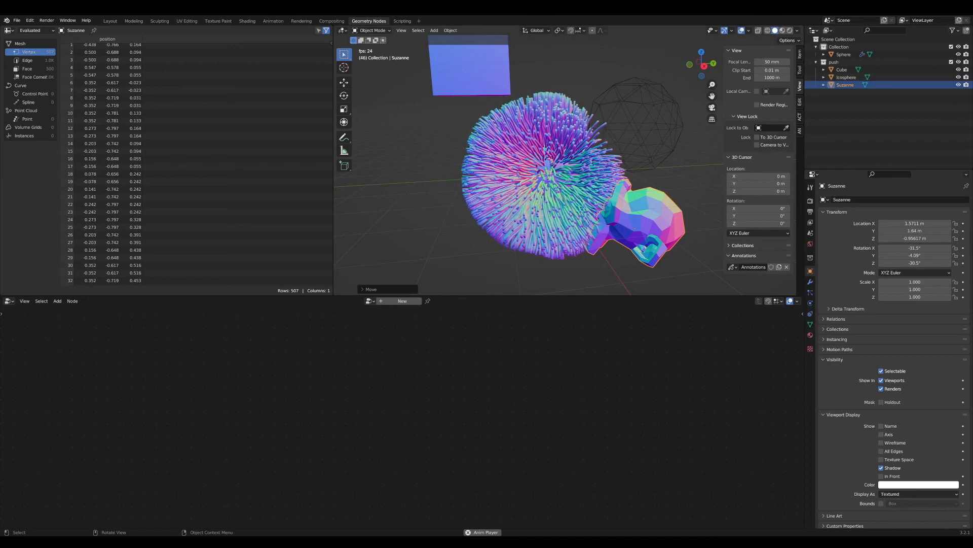
click(549, 175)
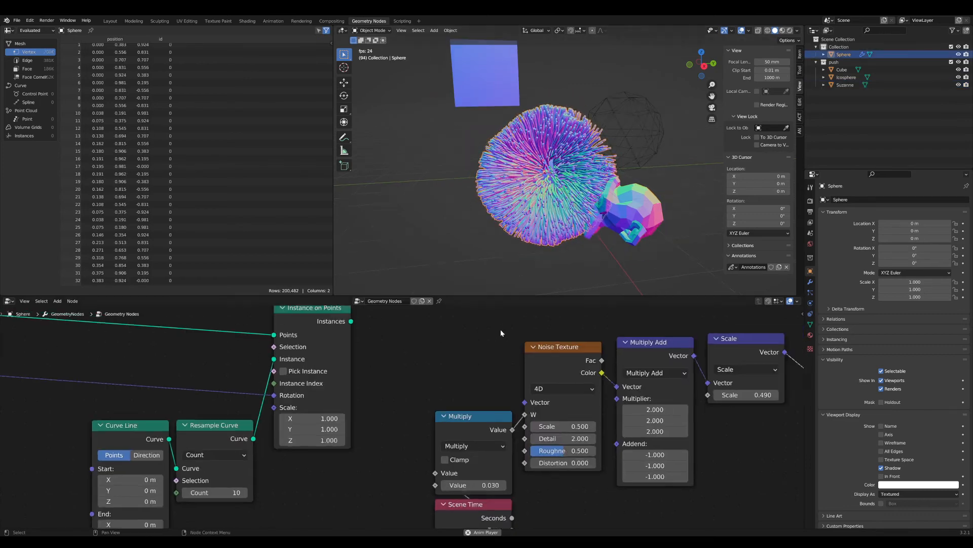
click(667, 222)
scroll(619, 229, down, 2)
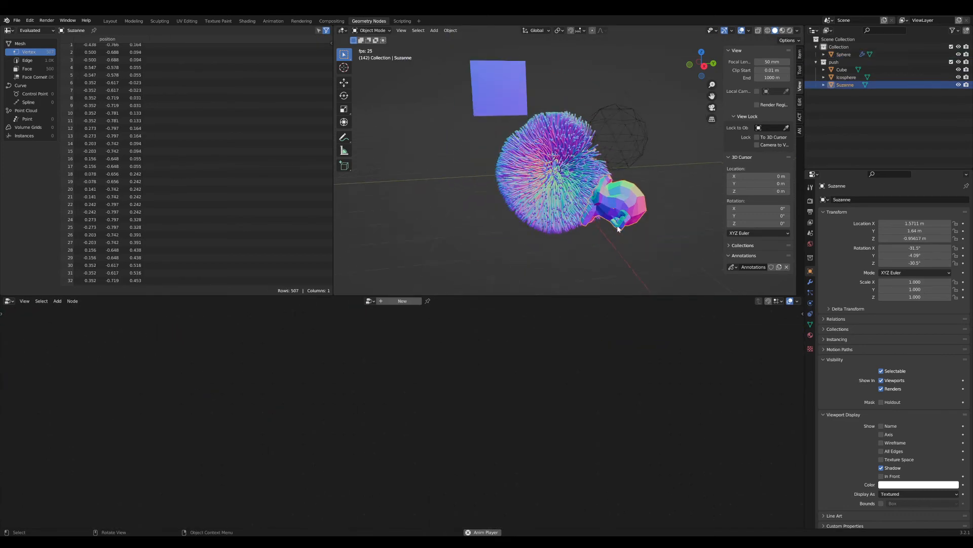
Replace the Group Input node with a Grid node whose Mesh feeds the reroute point of the strand setup
click(558, 163)
scroll(243, 401, down, 5)
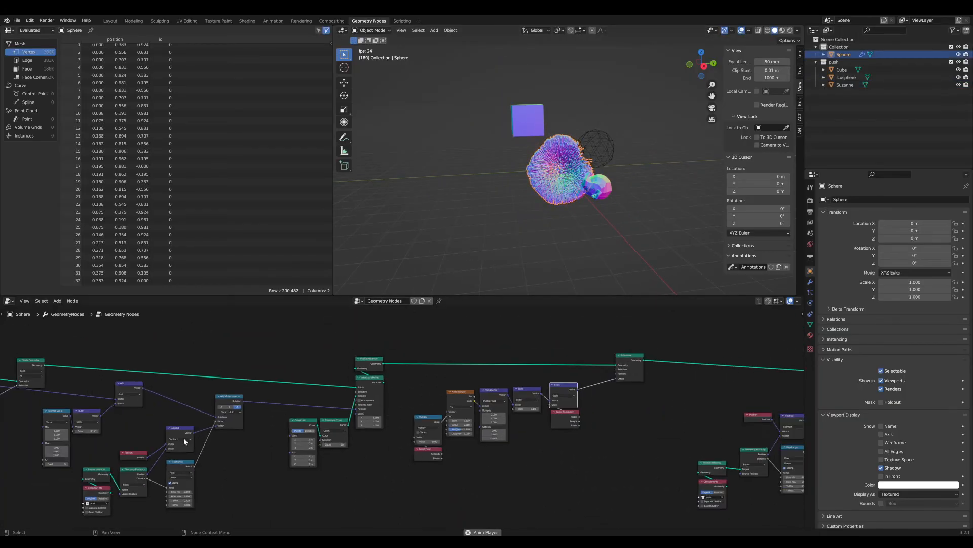
middle_drag(184, 437, 618, 467)
middle_drag(310, 403, 513, 429)
scroll(459, 396, up, 2)
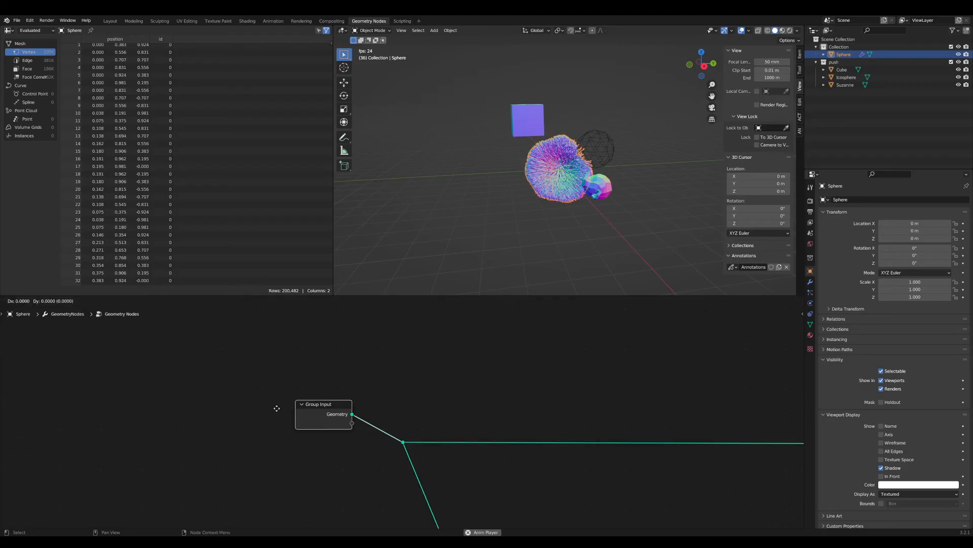
key(shift+a)
text(g)
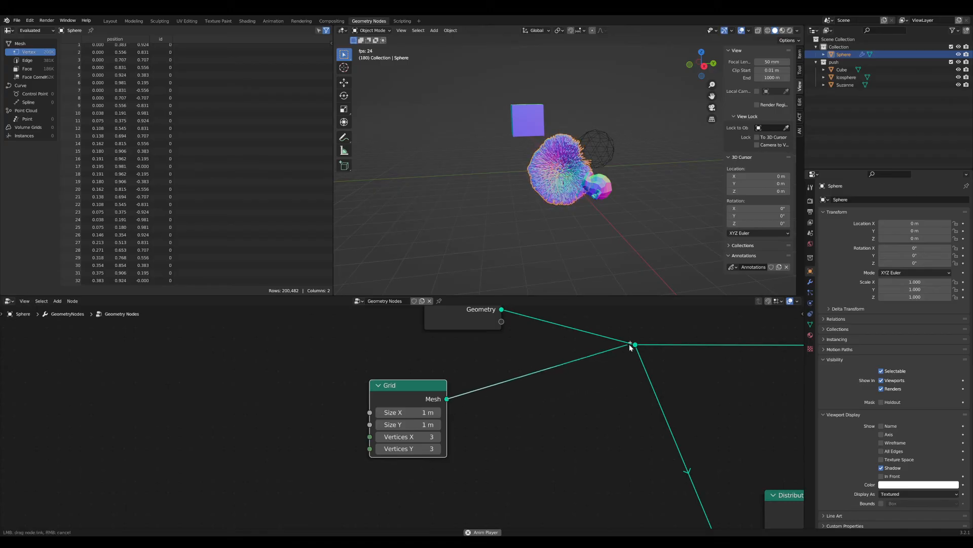
middle_drag(482, 313, 466, 366)
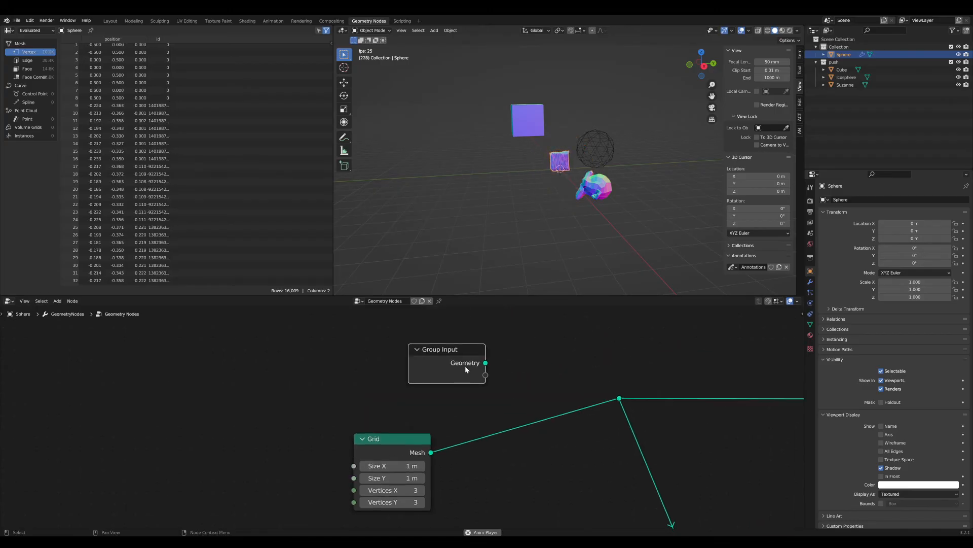
key(x)
Set the Grid node's Size X and Size Y to 4.1 m
scroll(588, 126, up, 8)
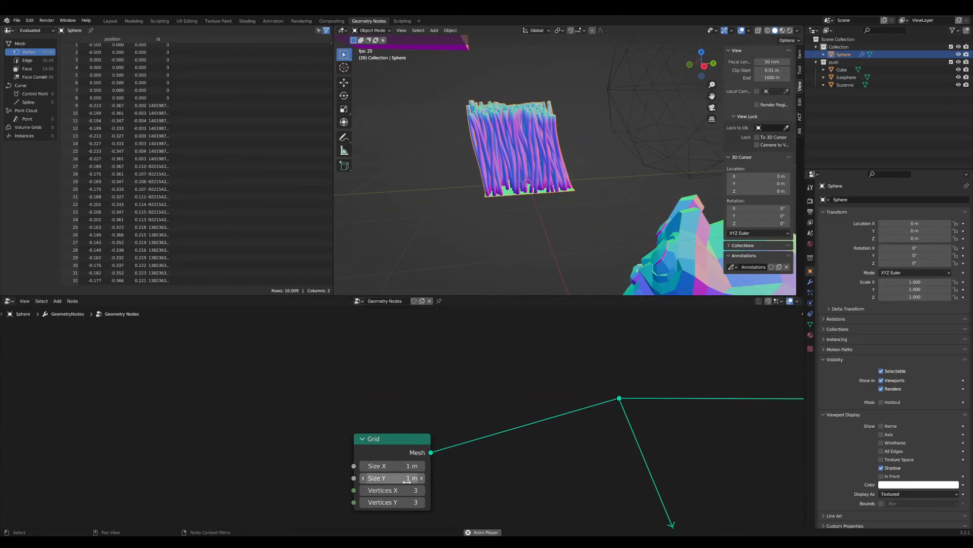
mouse_move(393, 472)
mouse_down()
mouse_move(426, 471)
mouse_move(403, 472)
mouse_up()
scroll(598, 212, down, 6)
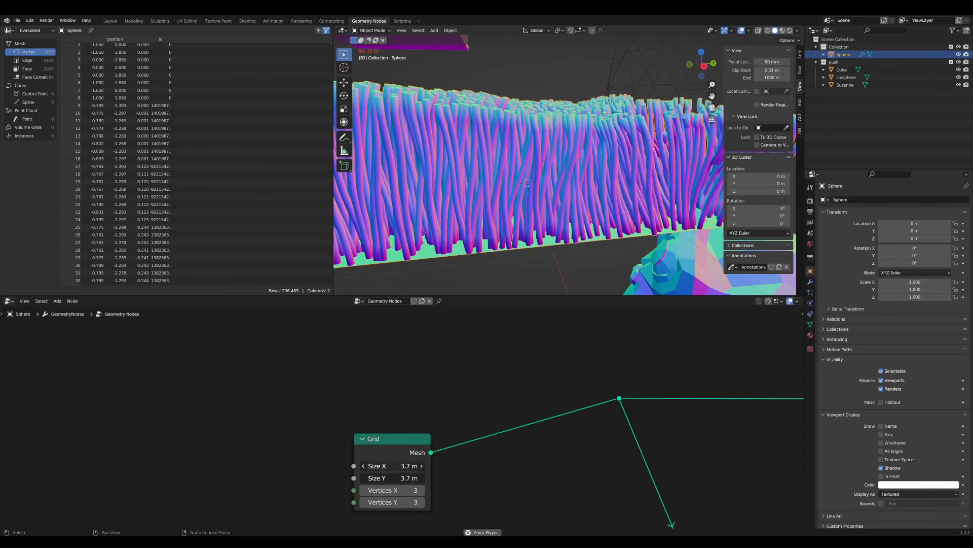
scroll(599, 212, up, 4)
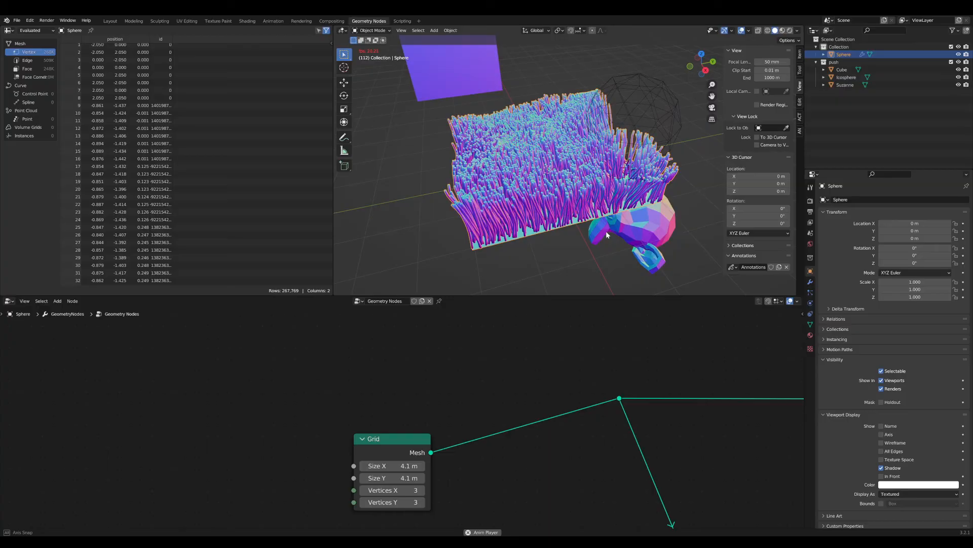
Move the icosphere over the middle of the strand grid so that it presses into the strands
click(634, 119)
key(g)
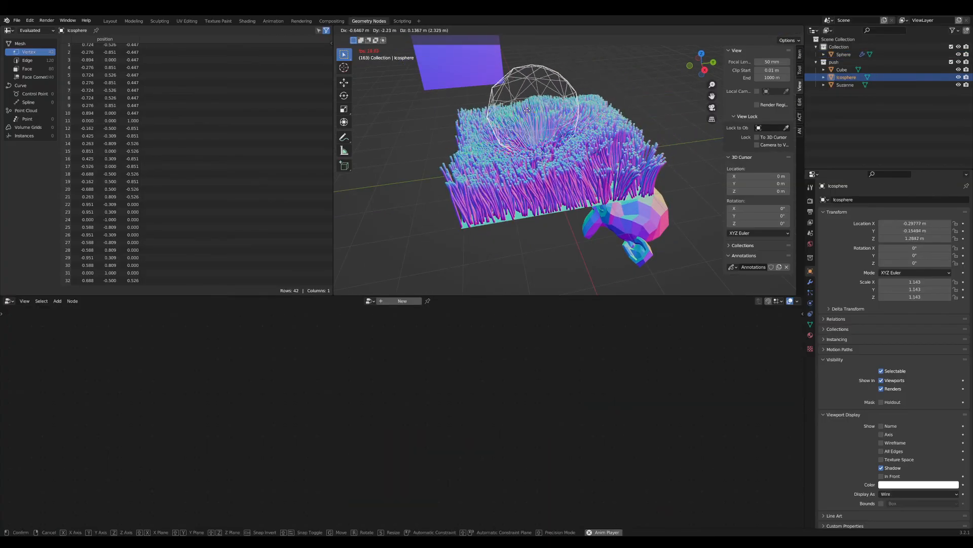
middle_drag(525, 115, 536, 147)
scroll(536, 152, up, 3)
middle_drag(534, 190, 518, 163)
key(g)
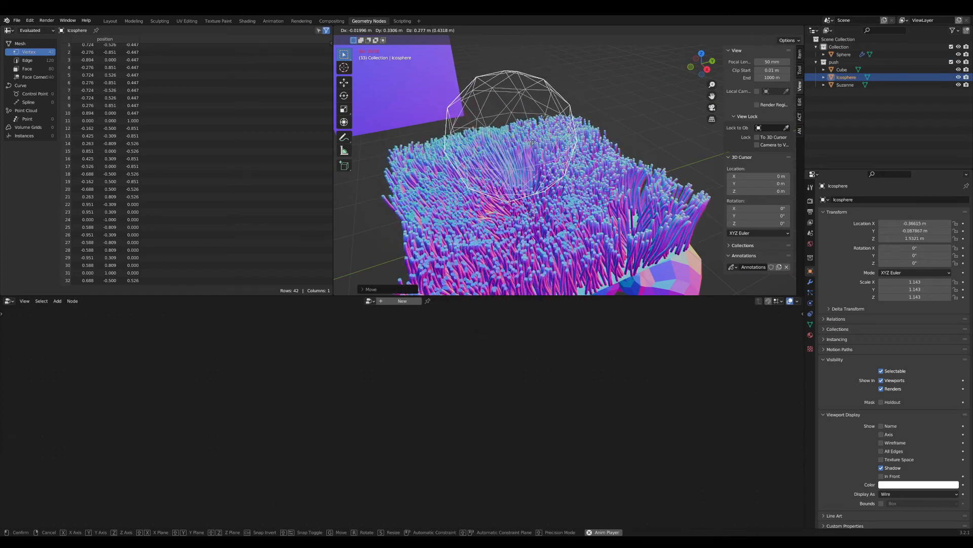
click(548, 137)
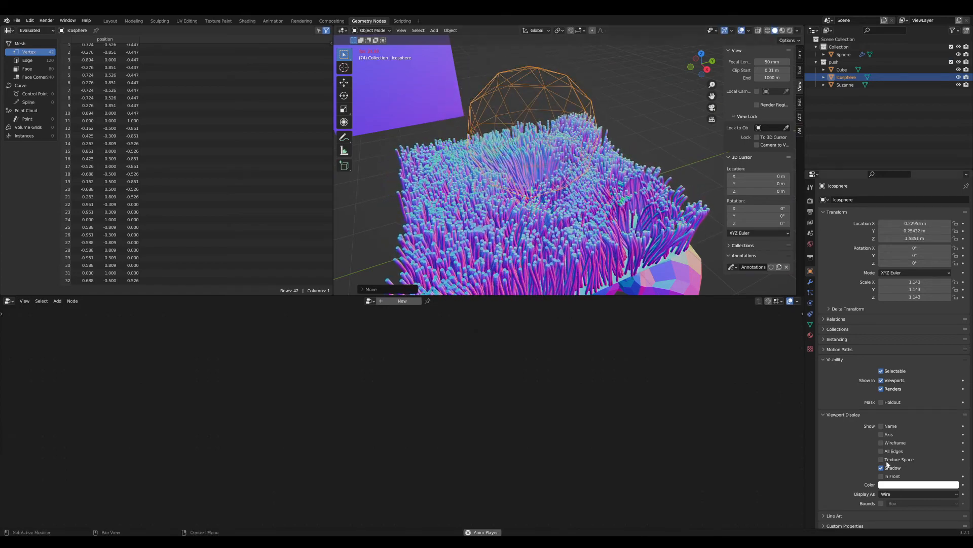
Change the icosphere's viewport Display As setting to Solid
click(894, 494)
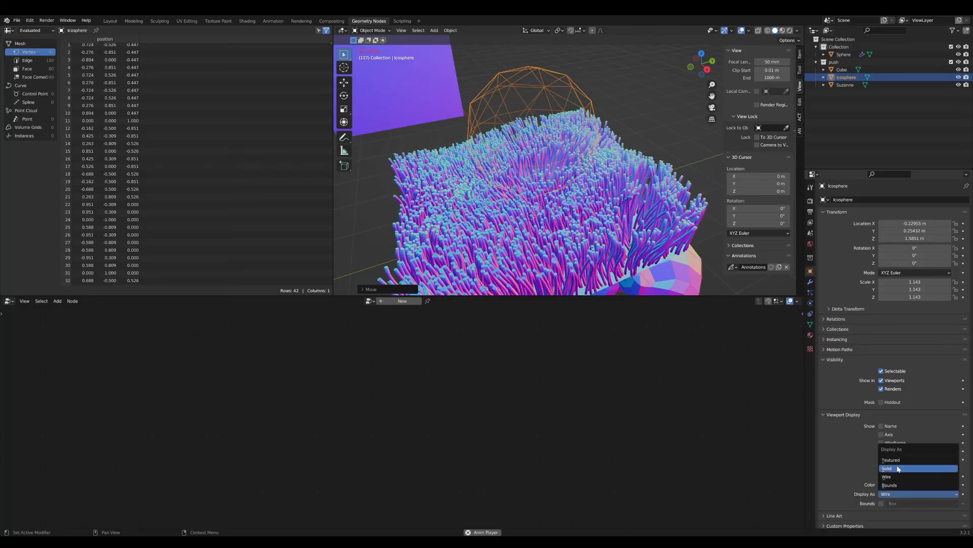
click(908, 473)
scroll(522, 172, down, 6)
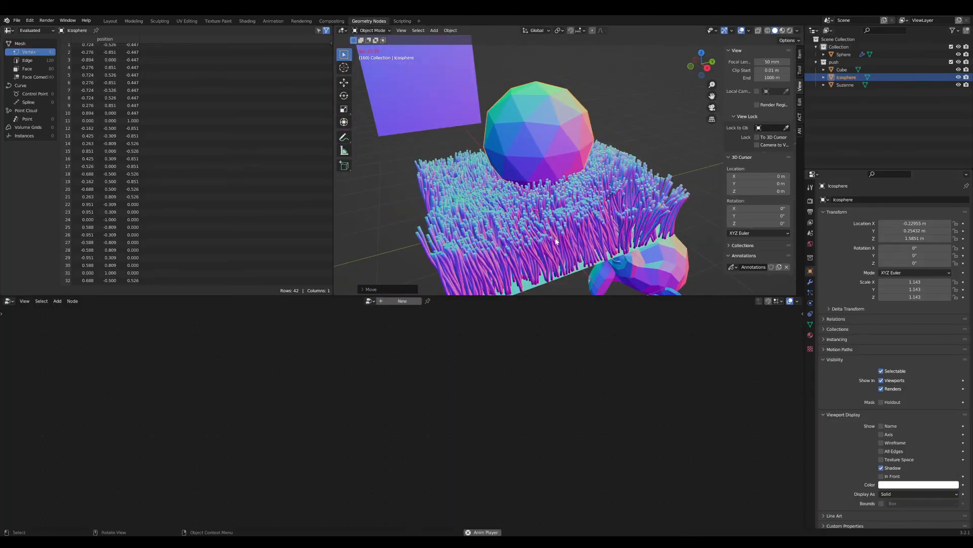
Move Suzanne up onto the edge of the strand grid beside the icosphere, and reselect the strand object
drag(614, 254, 626, 168)
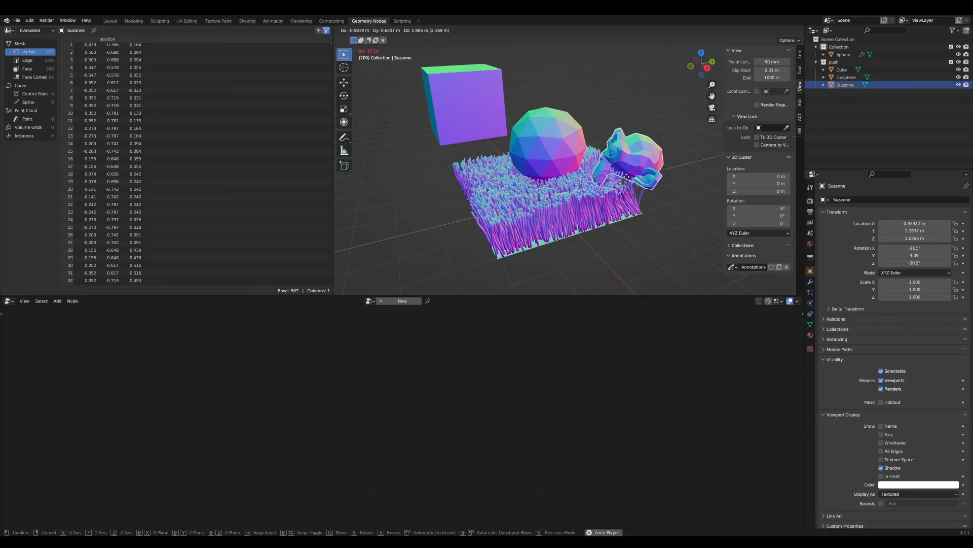
middle_drag(620, 180, 619, 234)
scroll(618, 228, up, 4)
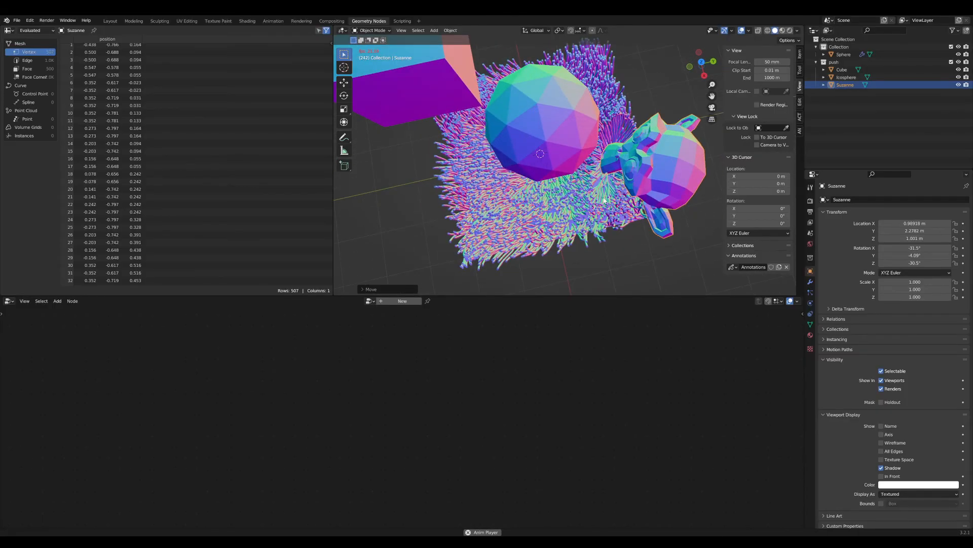
scroll(603, 201, down, 3)
click(549, 194)
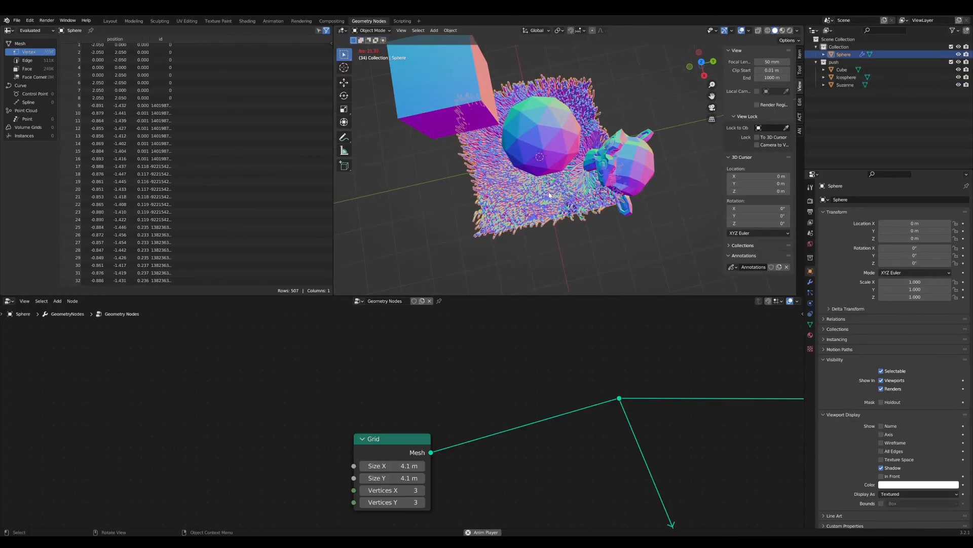
Shrink the icosphere to scale 0.753 and Suzanne to 0.823, and move Suzanne farther in over the strands
middle_drag(614, 181, 576, 126)
click(572, 123)
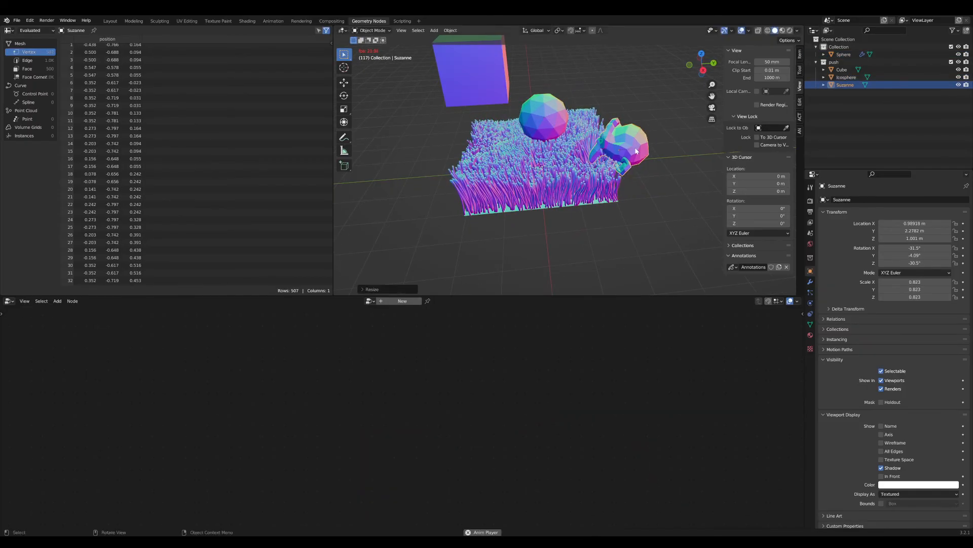
mouse_move(597, 157)
middle_down()
mouse_move(603, 183)
mouse_move(610, 144)
middle_up()
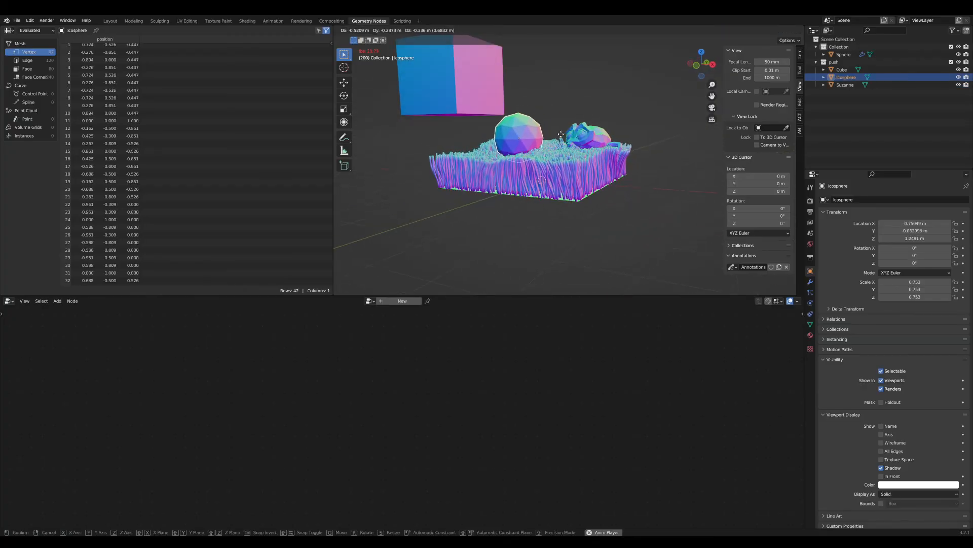
Lower the icosphere into the strand grid, to a height of about 1 m on Z
middle_drag(551, 162, 520, 193)
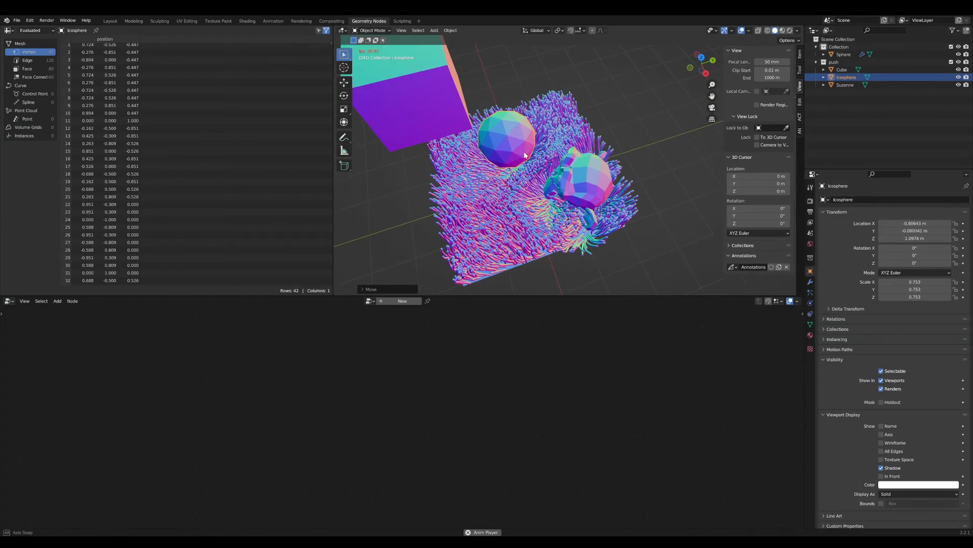
mouse_move(526, 155)
middle_down()
mouse_move(542, 134)
mouse_move(523, 147)
middle_up()
click(540, 135)
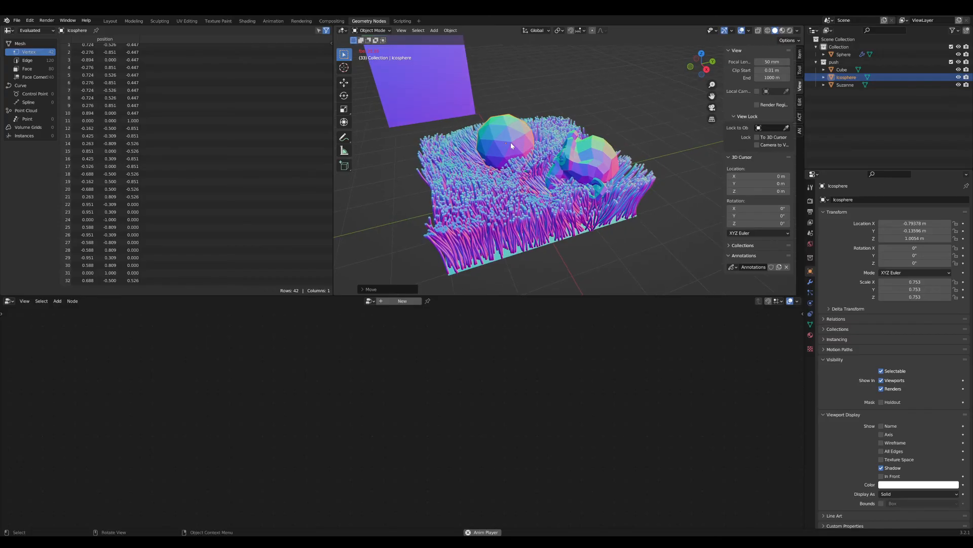
Set To Min to 0.330 on the Map Range node that feeds the Align Euler to Vector factor
click(526, 209)
scroll(610, 453, down, 10)
middle_drag(629, 398, 459, 242)
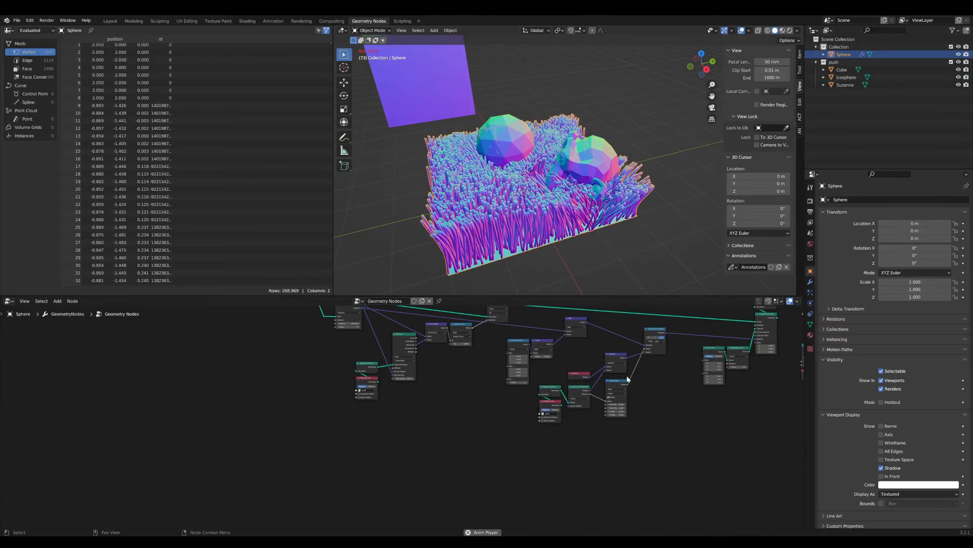
scroll(457, 408, up, 8)
middle_drag(426, 392, 305, 499)
middle_drag(543, 439, 389, 441)
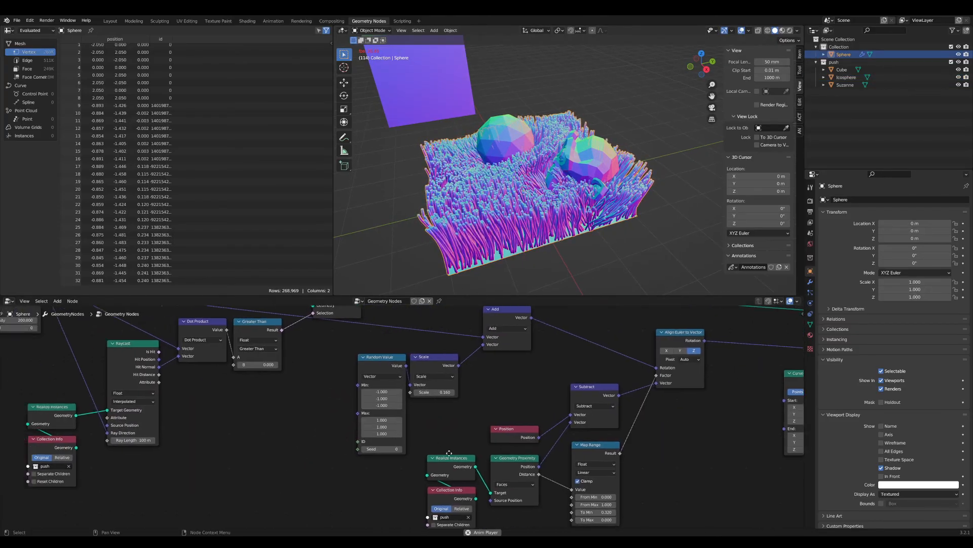
middle_drag(243, 427, 491, 479)
scroll(491, 478, down, 2)
middle_drag(628, 469, 333, 384)
scroll(450, 439, up, 7)
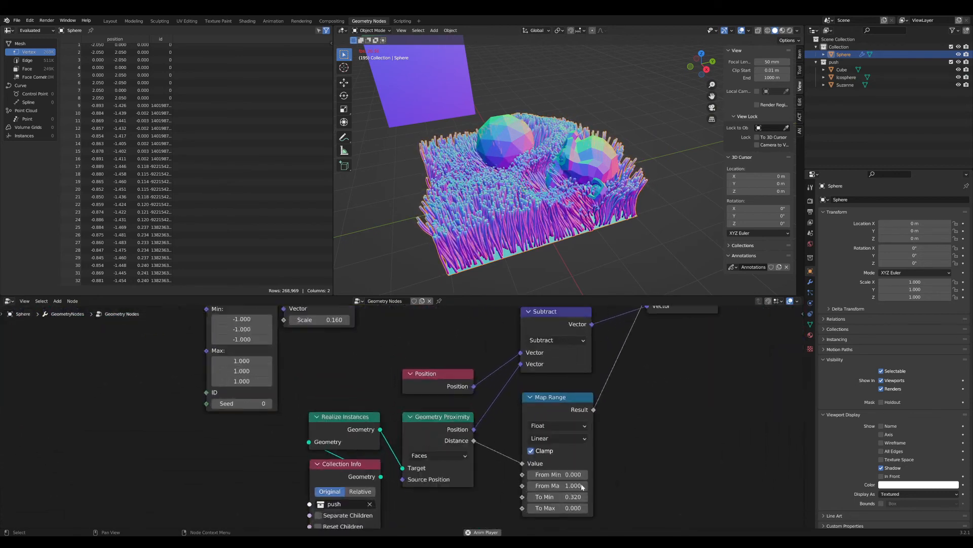
scroll(580, 482, down, 1)
middle_drag(580, 482, 496, 417)
scroll(495, 417, up, 2)
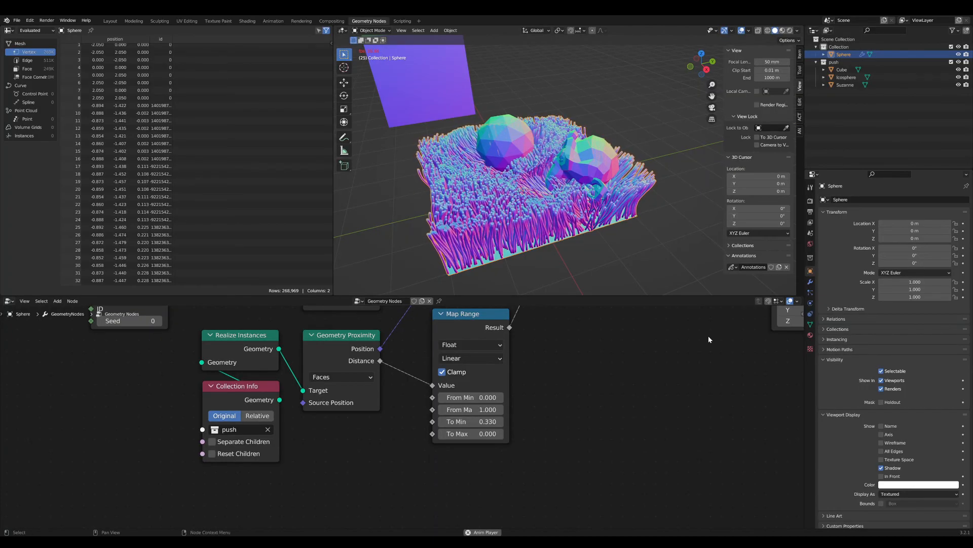
Raise To Min to 0.790 on the second Map Range node, beside the Spline Parameter, for a stronger push on the strands
scroll(705, 344, down, 6)
middle_drag(699, 397, 356, 452)
middle_drag(511, 433, 308, 467)
scroll(525, 429, down, 1)
scroll(354, 451, down, 3)
middle_drag(483, 438, 312, 351)
scroll(410, 419, up, 9)
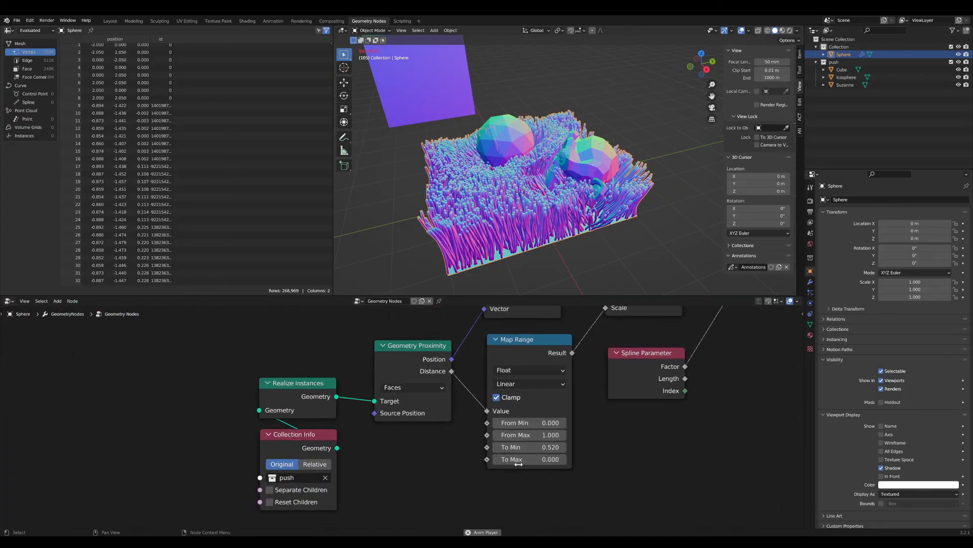
middle_drag(519, 464, 417, 435)
scroll(417, 435, up, 6)
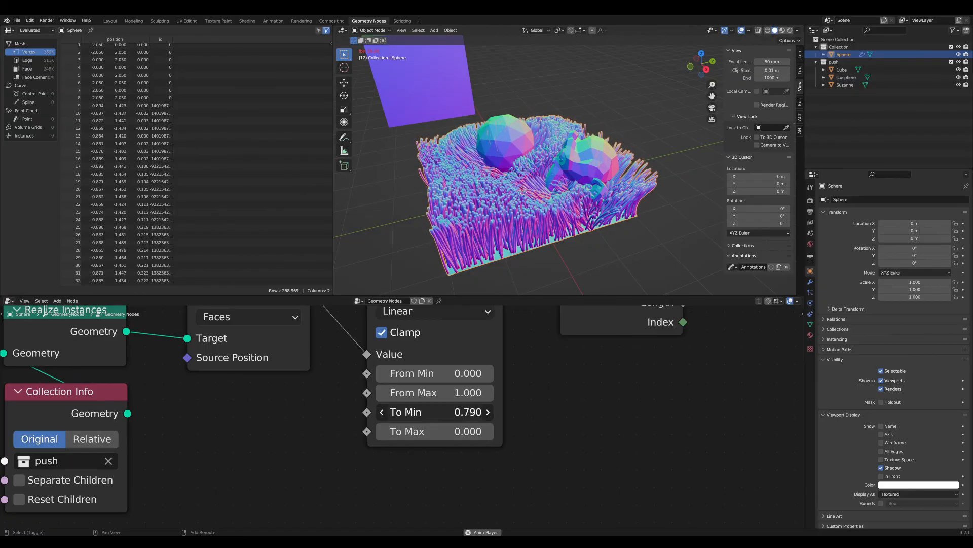
Move the icosphere among the strands to test how strongly it pushes them
middle_drag(543, 121, 571, 145)
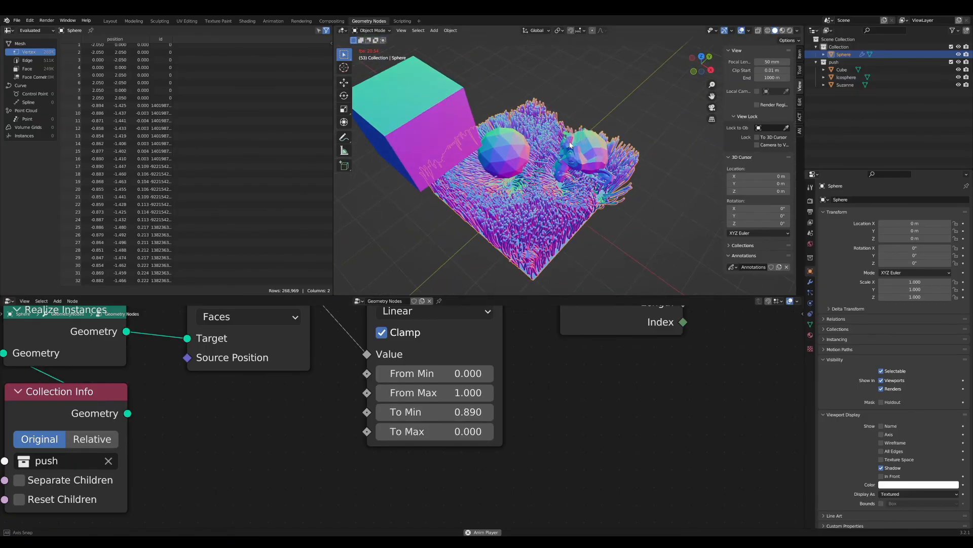
click(512, 146)
middle_drag(512, 154, 504, 141)
key(g)
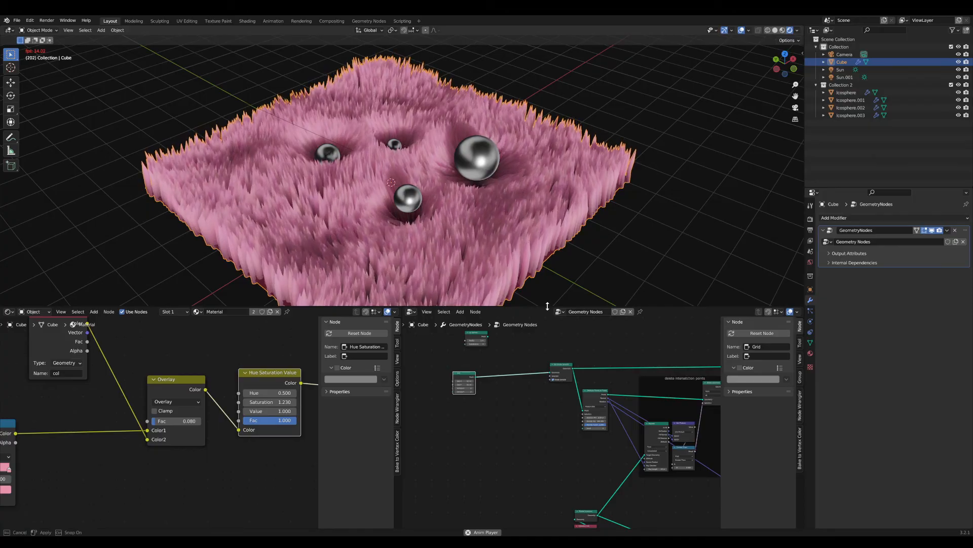
Enlarge the 3D viewport above the node editors and shift the largest metallic sphere across the pink fur
drag(548, 306, 547, 375)
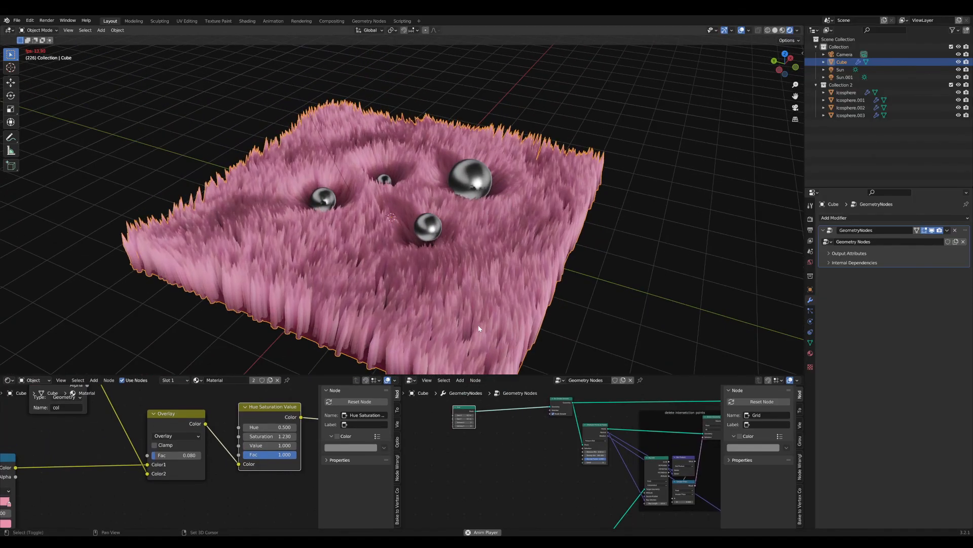
shift+middle_drag(479, 326, 548, 307)
scroll(542, 309, up, 1)
middle_drag(419, 299, 619, 251)
click(582, 251)
key(g)
click(634, 239)
key(g)
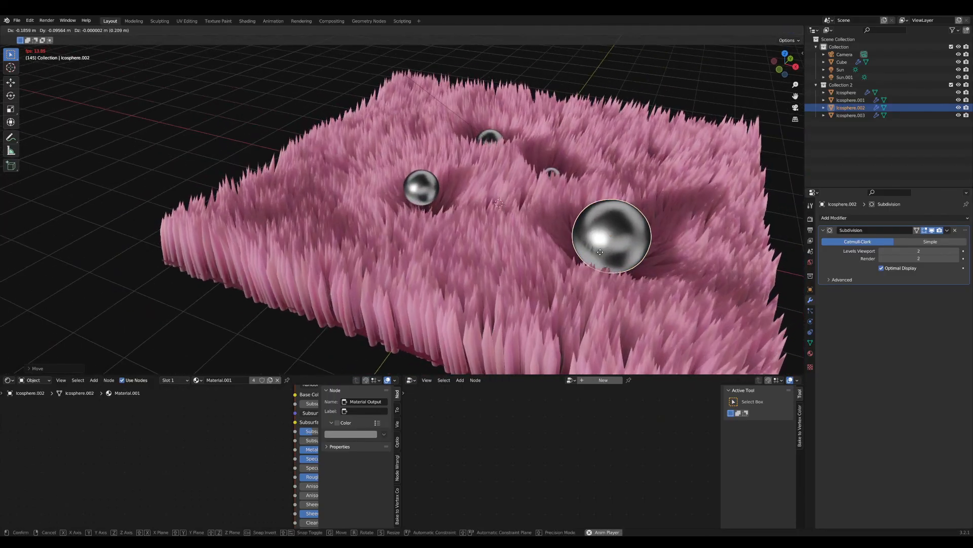
click(591, 253)
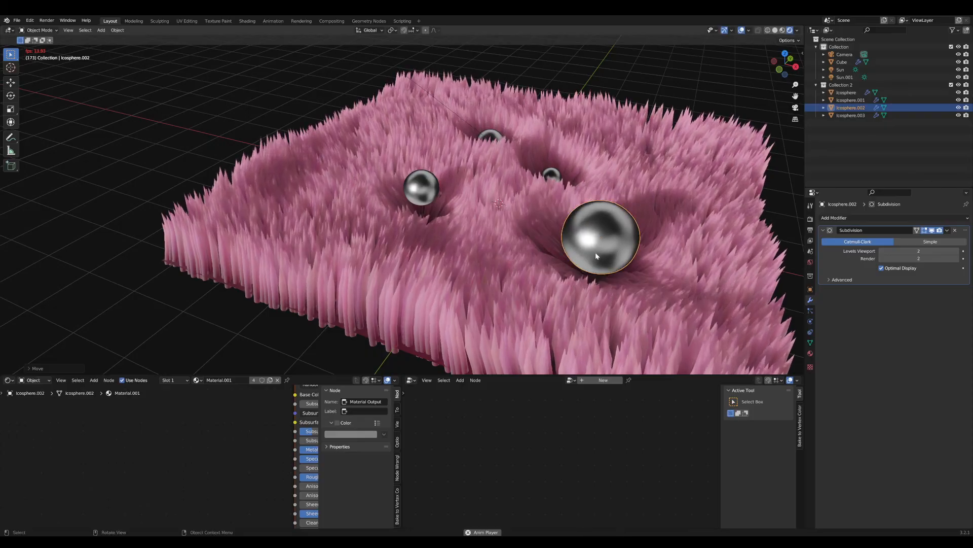
Reposition the largest metallic sphere again to check how the surrounding fur bends away from it
mouse_move(595, 253)
middle_down()
mouse_move(565, 294)
mouse_move(614, 260)
middle_up()
scroll(561, 295, up, 1)
shift+middle_drag(613, 261, 421, 256)
key(g)
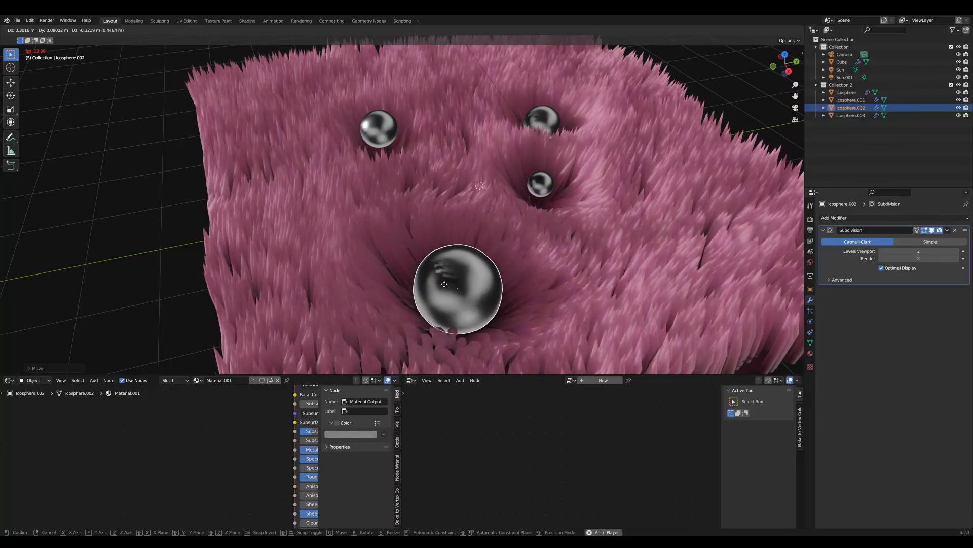
click(453, 263)
middle_drag(452, 263, 564, 276)
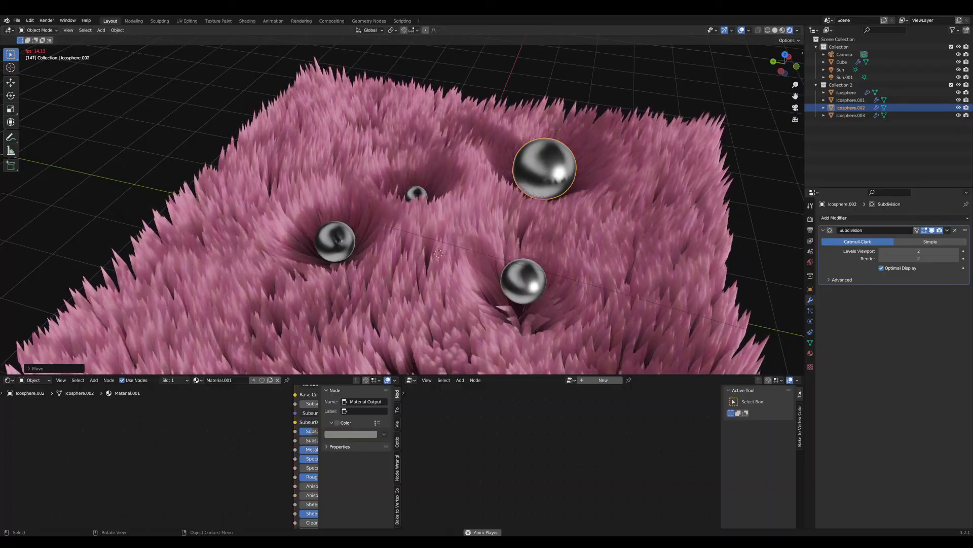